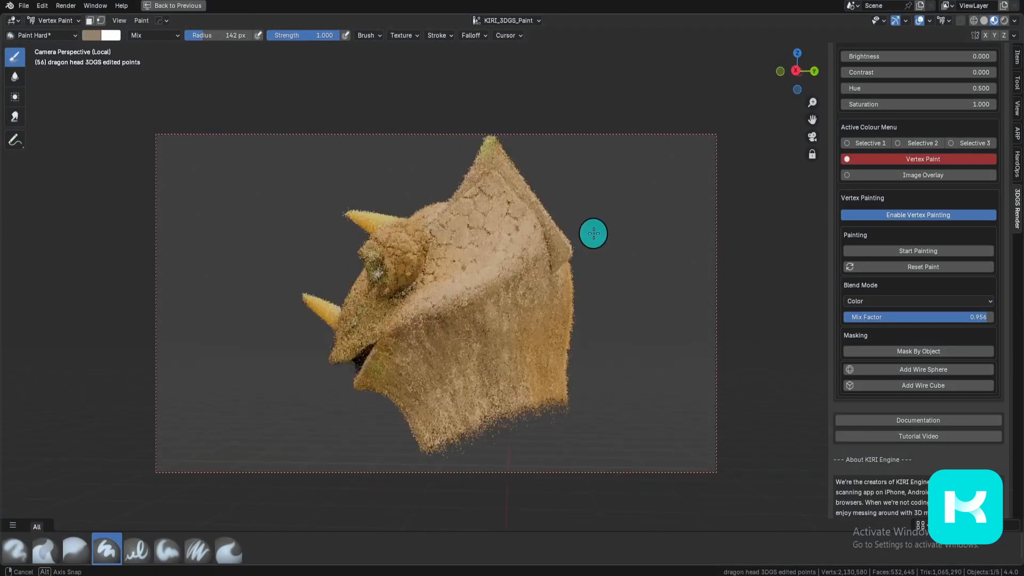
{"action": "middle_click_drag", "start_coordinate": [572, 230], "coordinate": [729, 246]}
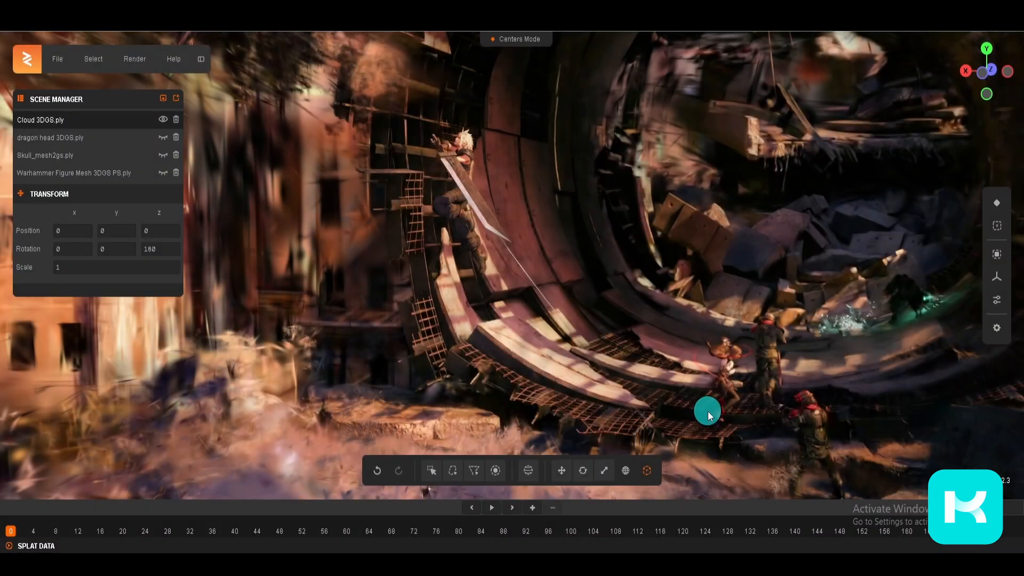
- Examine the Cloud 3DGS scene around the swordsman, his sword and the surrounding wreckage from several angles
{"action": "left_click_drag", "start_coordinate": [709, 412], "coordinate": [613, 381]}
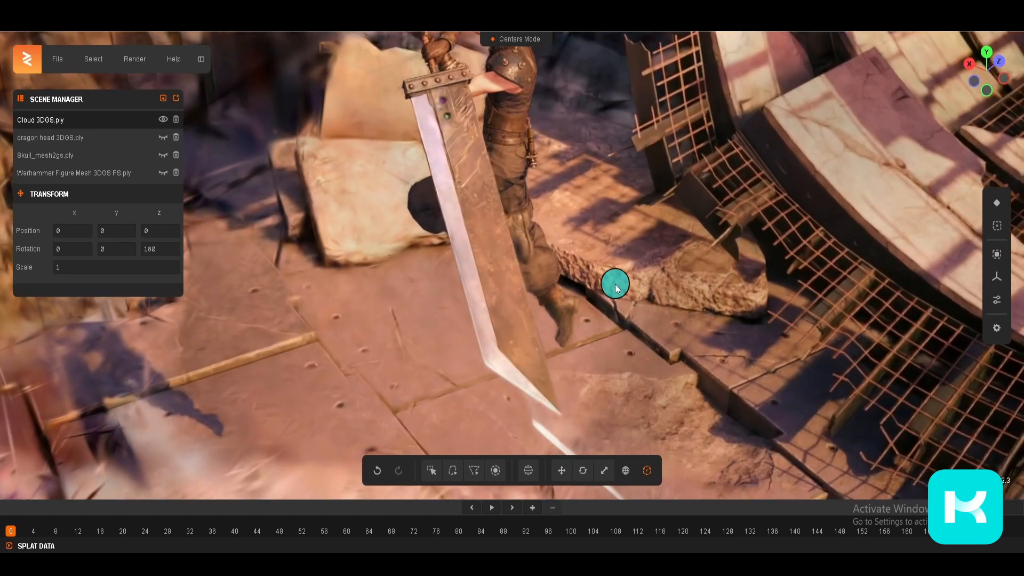
{"action": "right_click_drag", "start_coordinate": [544, 147], "coordinate": [565, 203]}
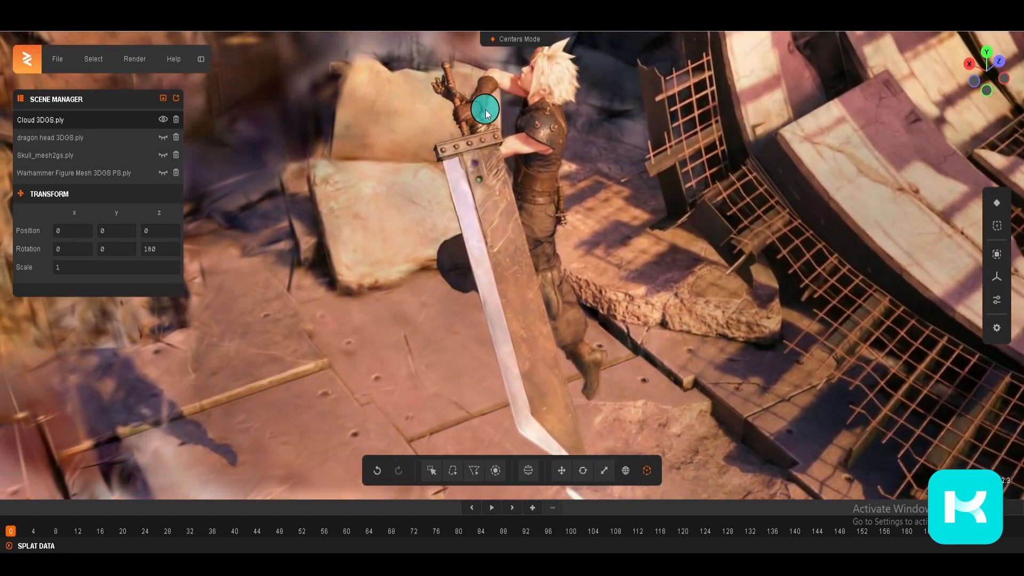
{"action": "scroll", "coordinate": [598, 412], "scroll_direction": "down", "scroll_amount": 5}
{"action": "right_click_drag", "start_coordinate": [624, 375], "coordinate": [595, 281]}
{"action": "left_click_drag", "start_coordinate": [593, 392], "coordinate": [674, 356]}
{"action": "right_click_drag", "start_coordinate": [648, 349], "coordinate": [616, 250]}
{"action": "left_click_drag", "start_coordinate": [579, 315], "coordinate": [660, 254]}
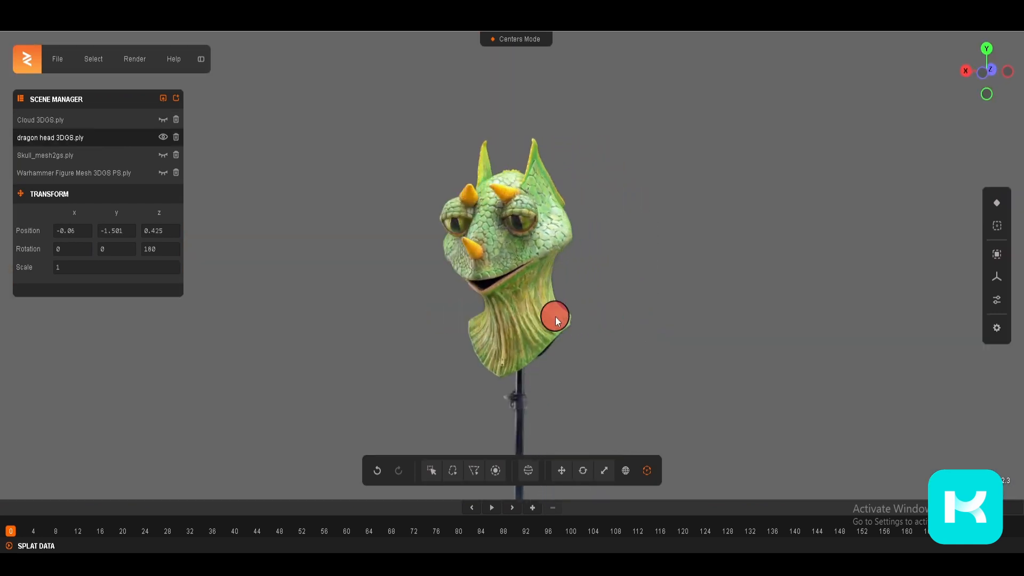
- Inspect the dragon head and skull splats, and swap the skull for the Warhammer figure splat to view it
{"action": "left_click_drag", "start_coordinate": [555, 316], "coordinate": [539, 286]}
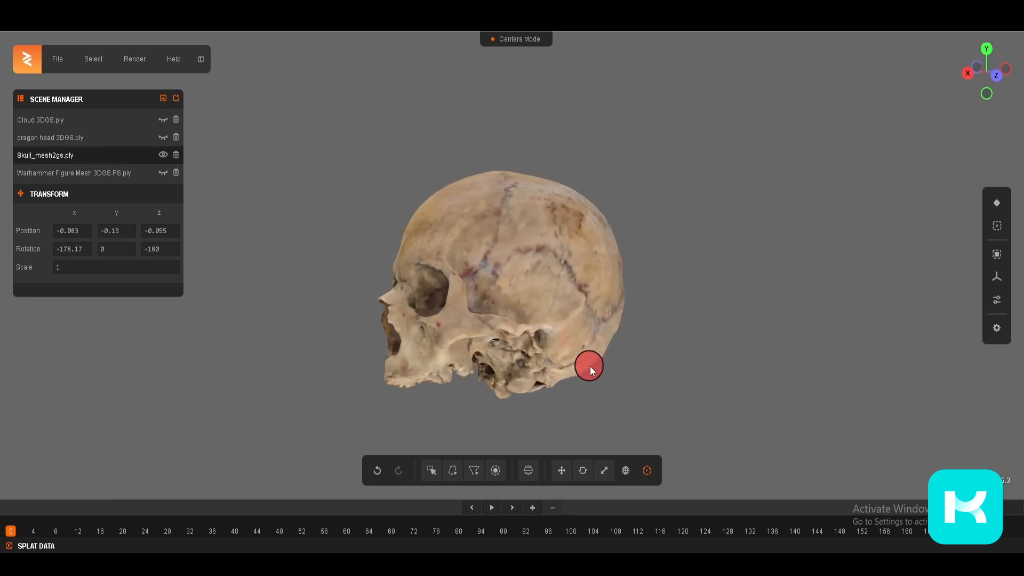
{"action": "left_click_drag", "start_coordinate": [590, 366], "coordinate": [670, 373]}
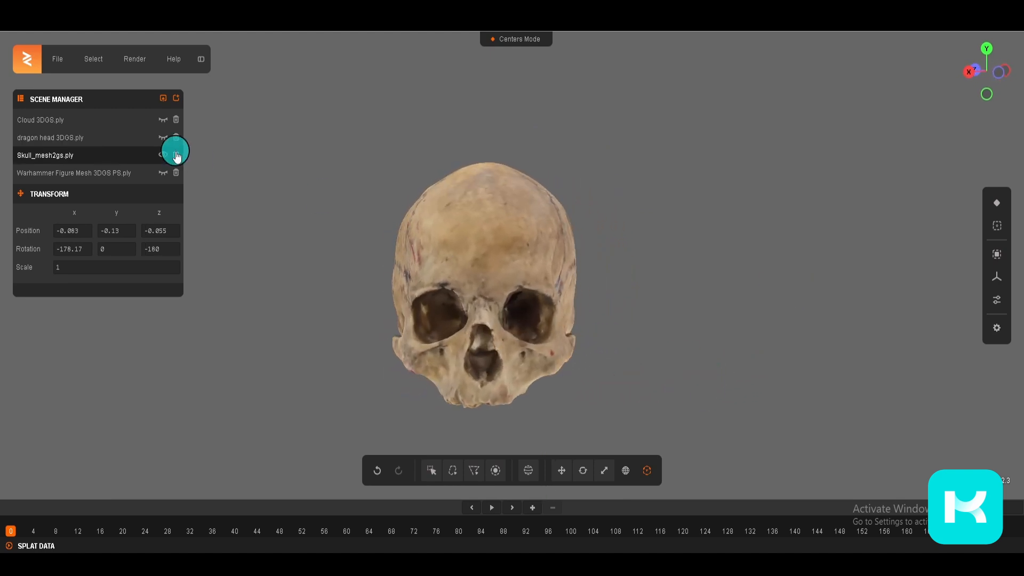
{"action": "left_click", "coordinate": [163, 155]}
{"action": "left_click", "coordinate": [163, 172]}
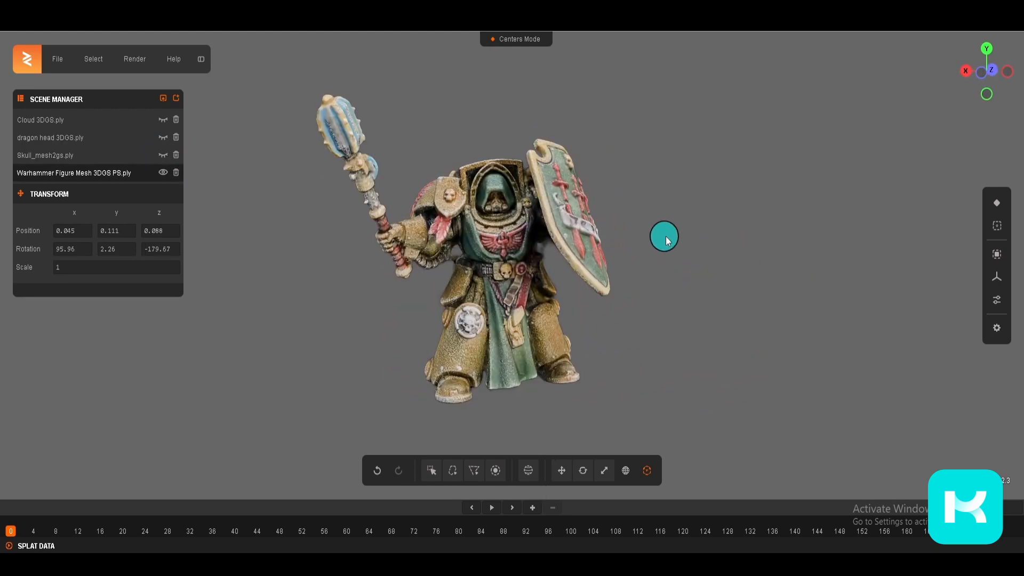
{"action": "left_click_drag", "start_coordinate": [667, 240], "coordinate": [638, 271]}
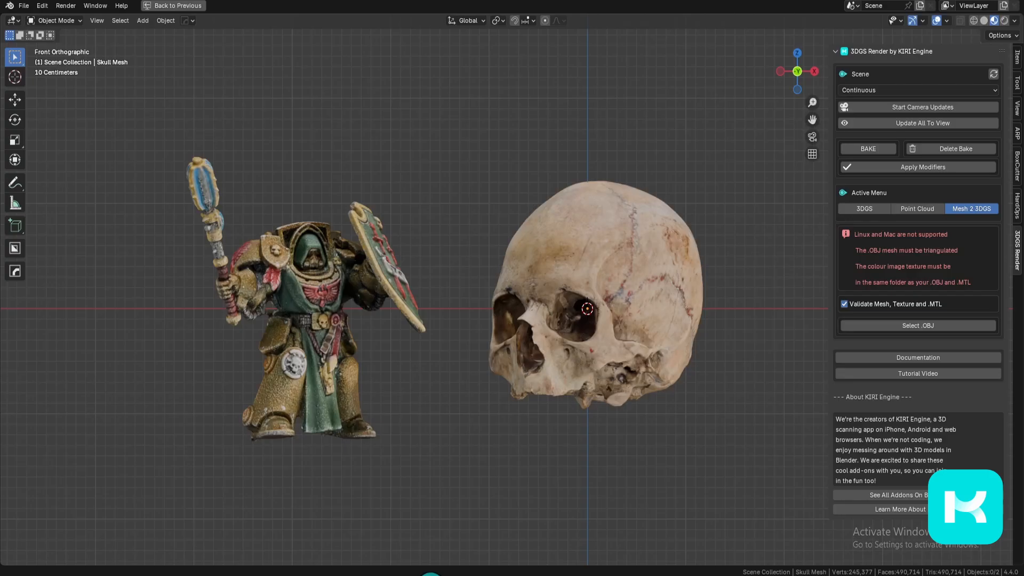
- Switch to Blender and compare the figure and skull meshes in solid shading and textured Material Preview
{"action": "left_click", "coordinate": [320, 313]}
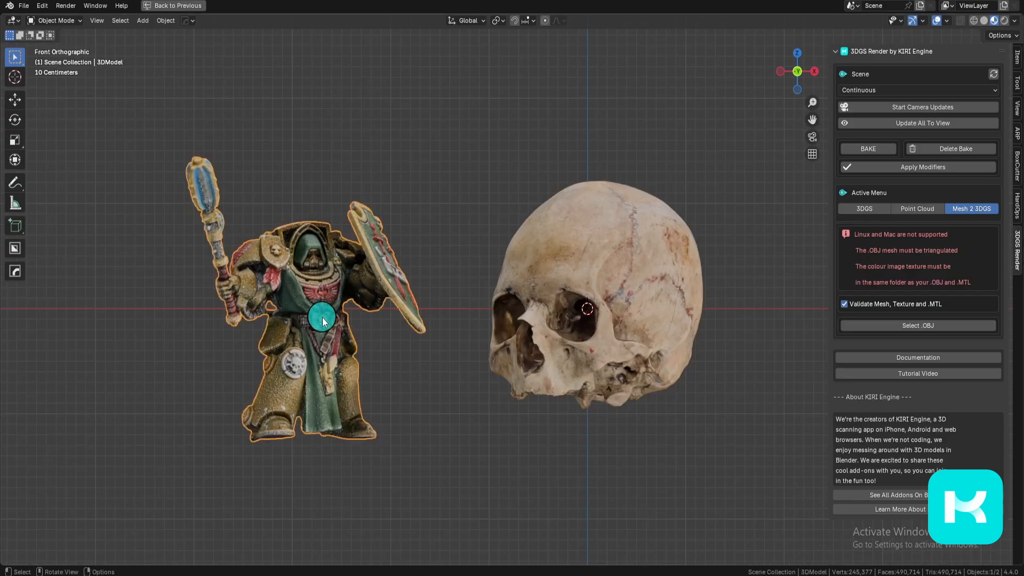
{"action": "key", "text": "z"}
{"action": "left_click", "coordinate": [724, 370]}
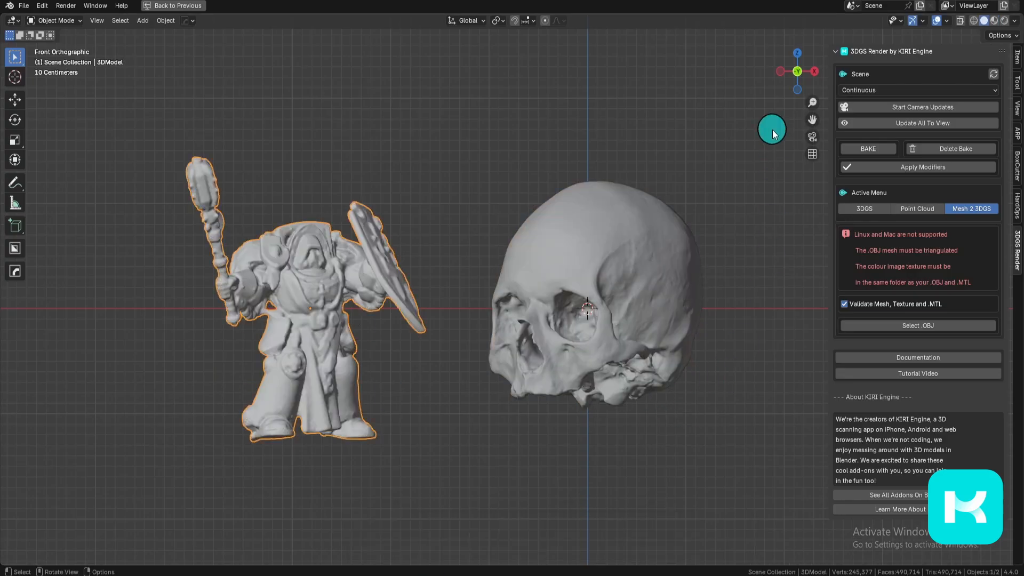
{"action": "key", "text": "z"}
{"action": "left_click", "coordinate": [749, 320]}
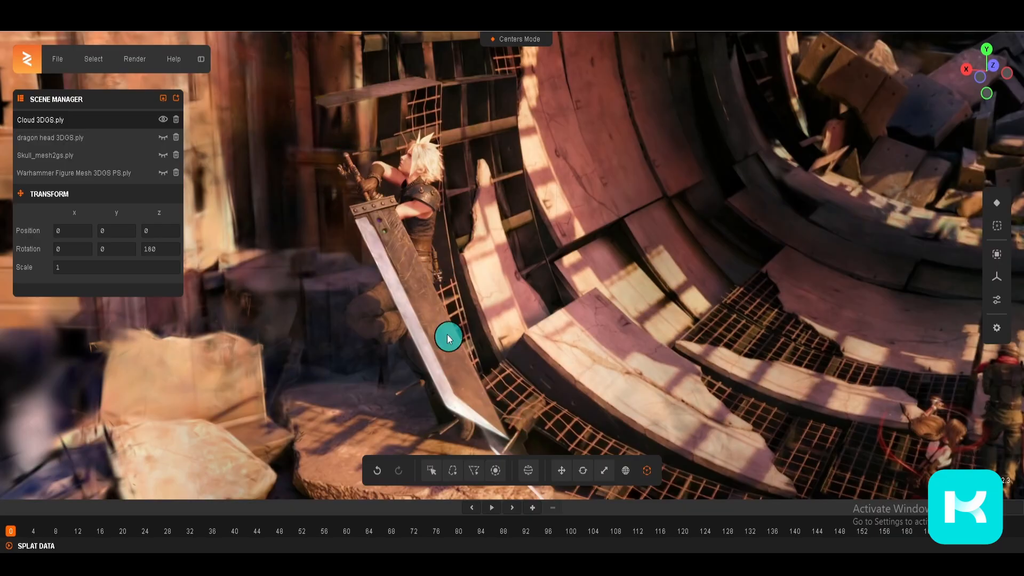
- In SuperSplat, replace the Cloud splat with the dragon head, inspect the head and its stand, and hide it again
{"action": "left_click", "coordinate": [163, 120]}
{"action": "left_click", "coordinate": [163, 138]}
{"action": "scroll", "coordinate": [561, 348], "scroll_direction": "down", "scroll_amount": 5}
{"action": "right_click_drag", "start_coordinate": [596, 381], "coordinate": [579, 146]}
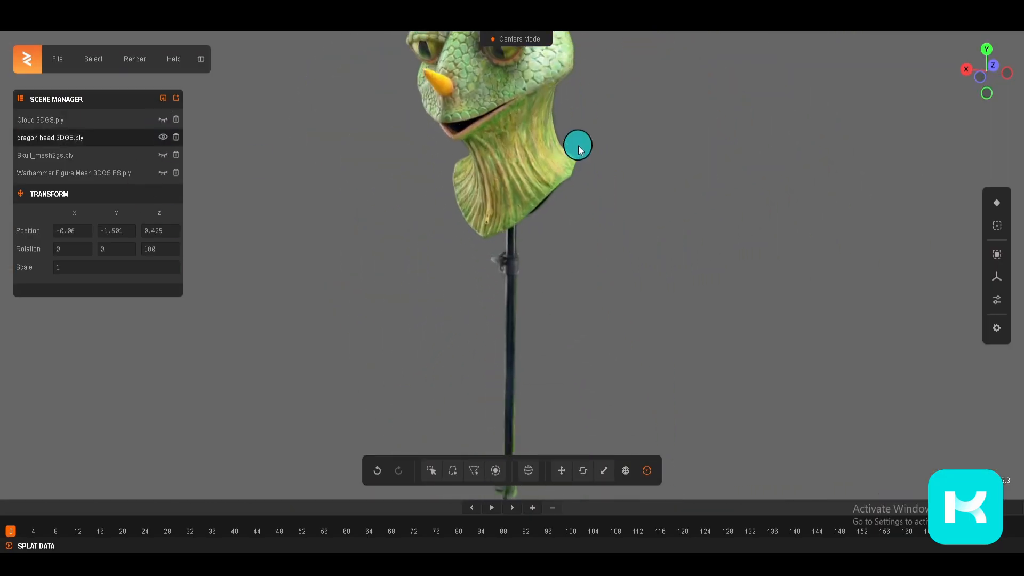
{"action": "scroll", "coordinate": [537, 312], "scroll_direction": "down", "scroll_amount": 1}
{"action": "scroll", "coordinate": [460, 401], "scroll_direction": "down", "scroll_amount": 3}
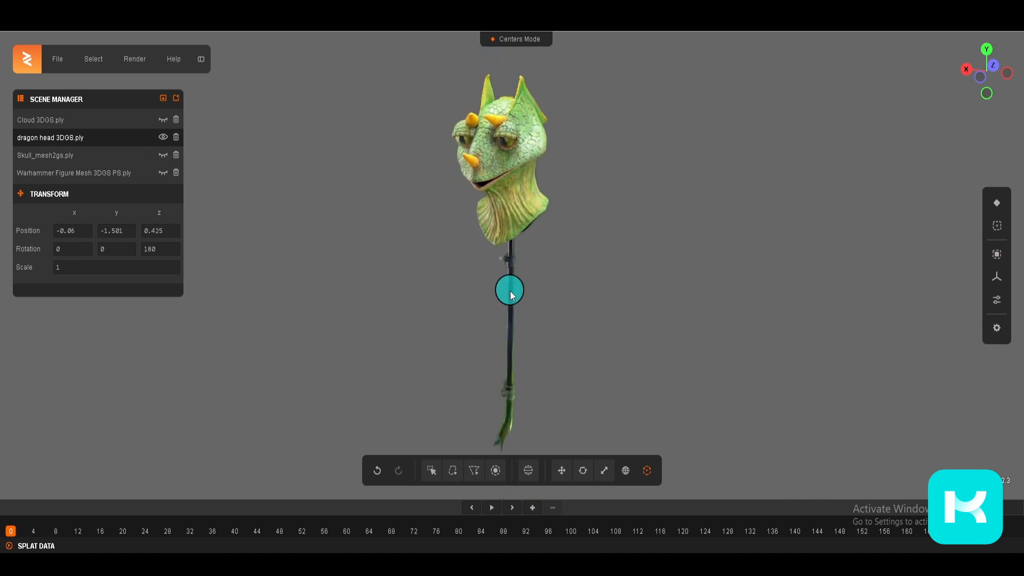
{"action": "left_click_drag", "start_coordinate": [538, 283], "coordinate": [667, 317]}
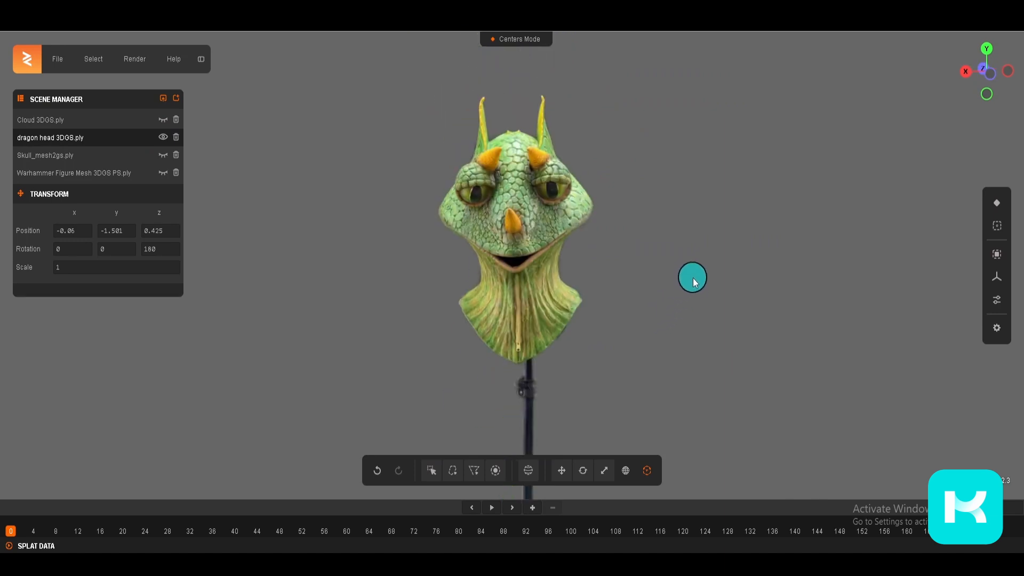
{"action": "left_click", "coordinate": [165, 138]}
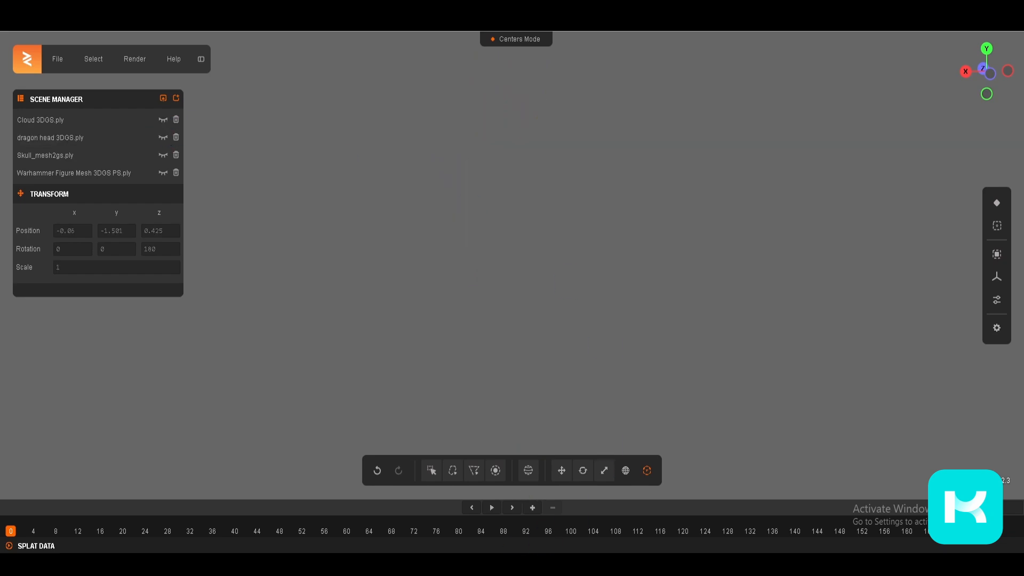
- In Blender, import dragon head 3DGS.ply as points with the 3DGS Render add-on and maximize the 3D viewport
{"action": "left_click", "coordinate": [739, 167]}
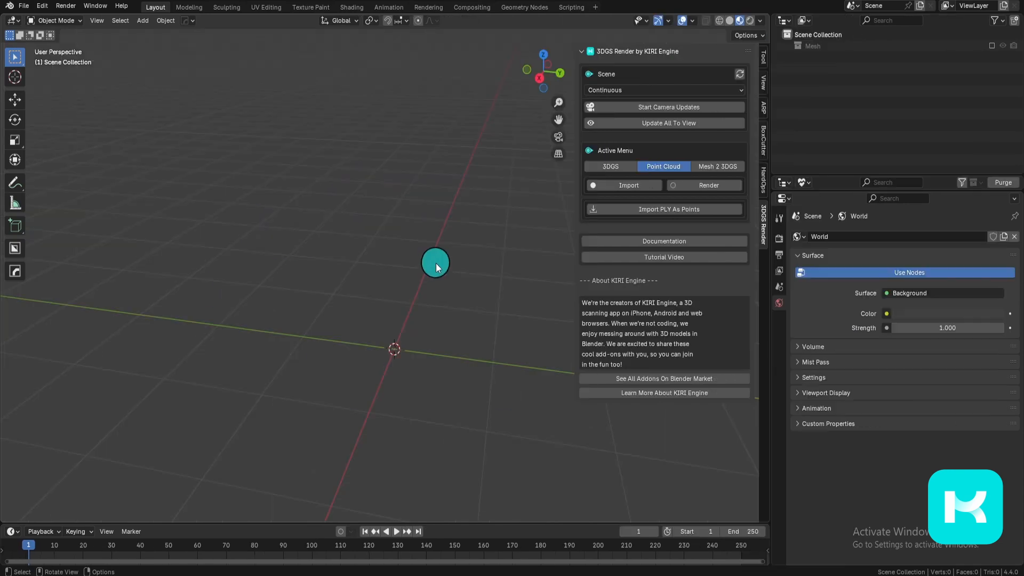
{"action": "left_click", "coordinate": [715, 208]}
{"action": "left_click_drag", "start_coordinate": [766, 206], "coordinate": [380, 144]}
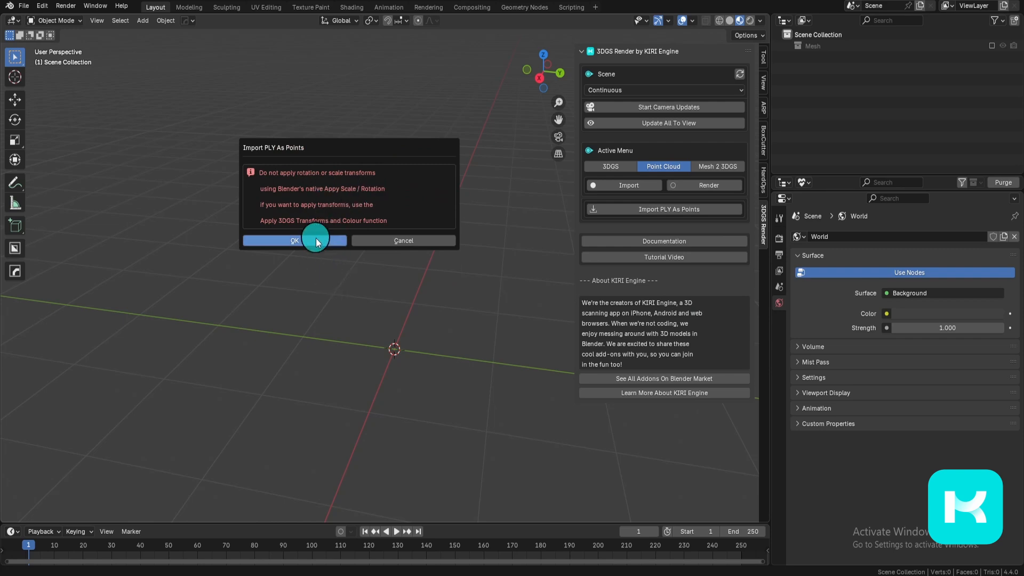
{"action": "left_click", "coordinate": [316, 241]}
{"action": "left_click", "coordinate": [239, 41]}
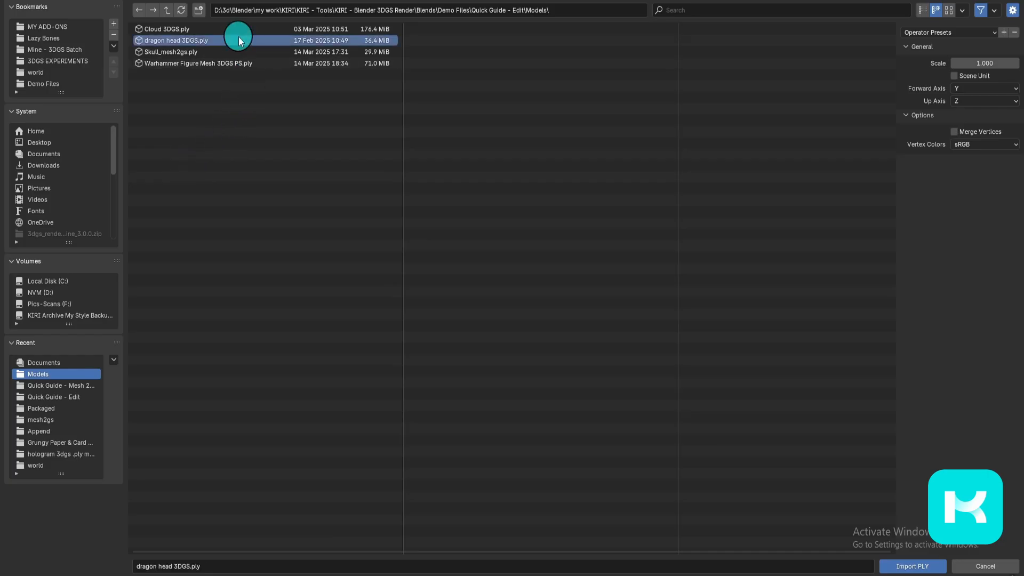
{"action": "double_click", "coordinate": [238, 41]}
{"action": "middle_click_drag", "start_coordinate": [436, 274], "coordinate": [631, 347]}
{"action": "key", "text": "ctrl+space"}
{"action": "key", "text": "g"}
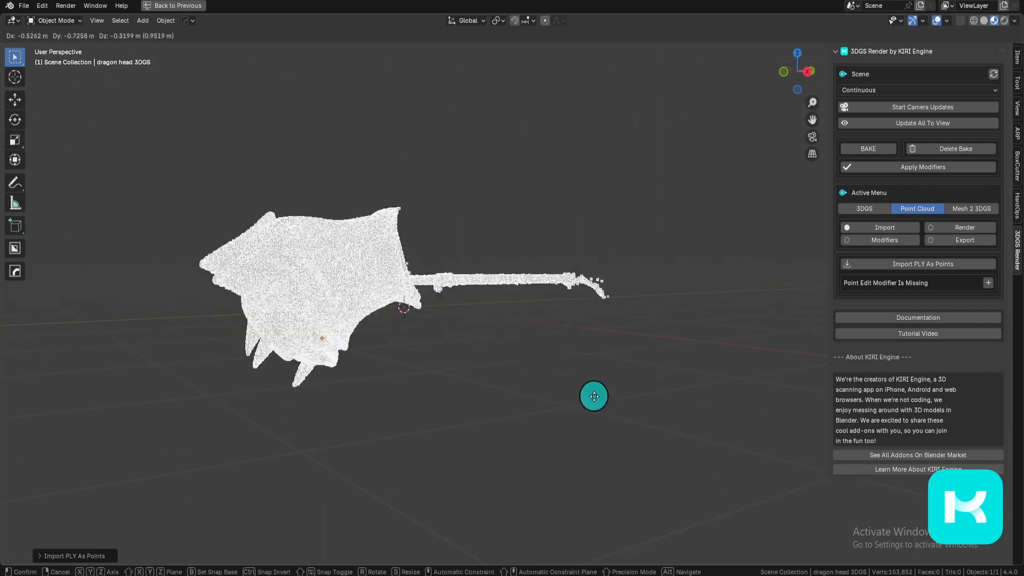
{"action": "left_click", "coordinate": [647, 309]}
{"action": "key", "text": "r"}
{"action": "key", "text": "r"}
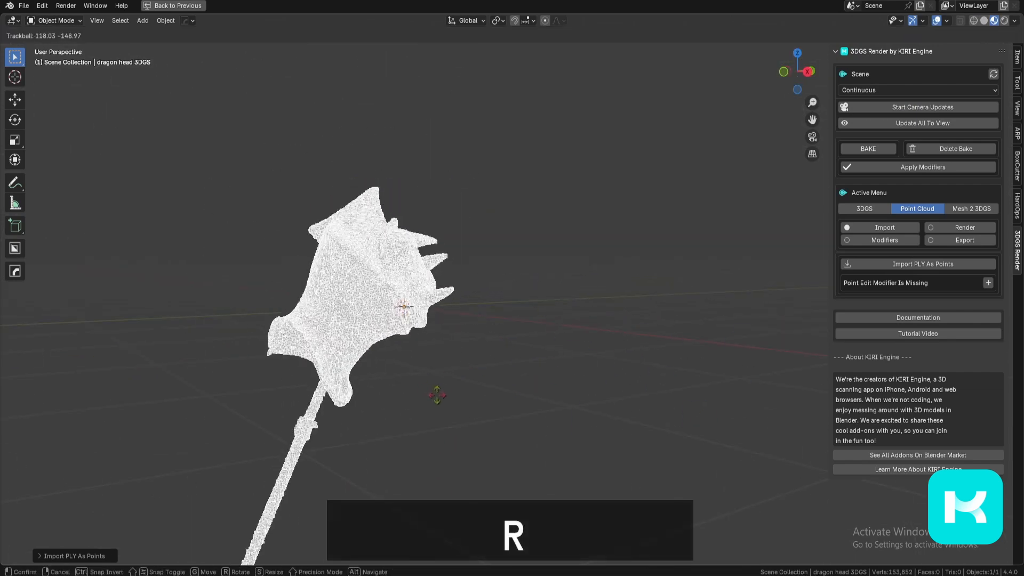
{"action": "left_click", "coordinate": [475, 267]}
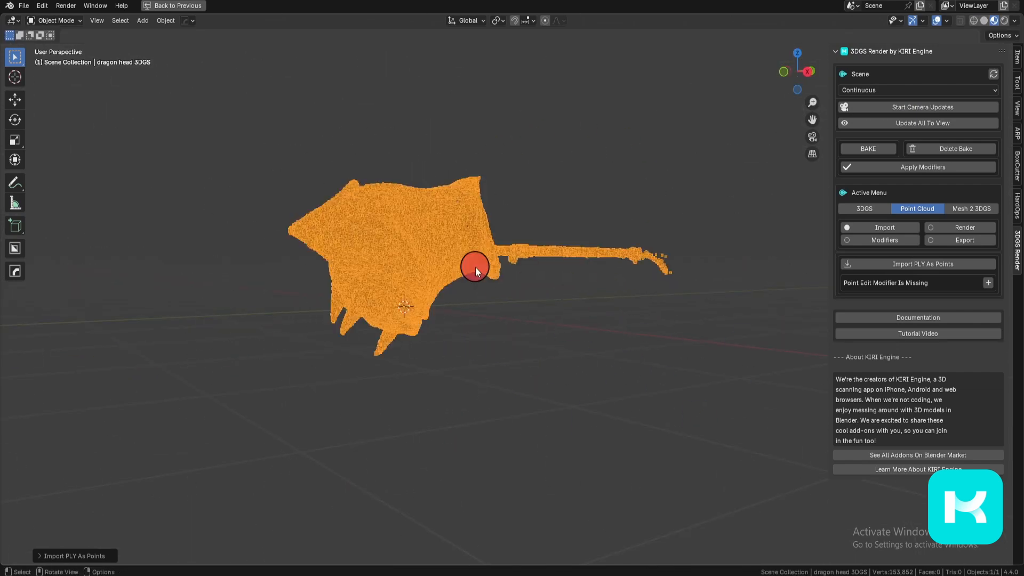
{"action": "key", "text": "g"}
{"action": "right_click", "coordinate": [567, 451]}
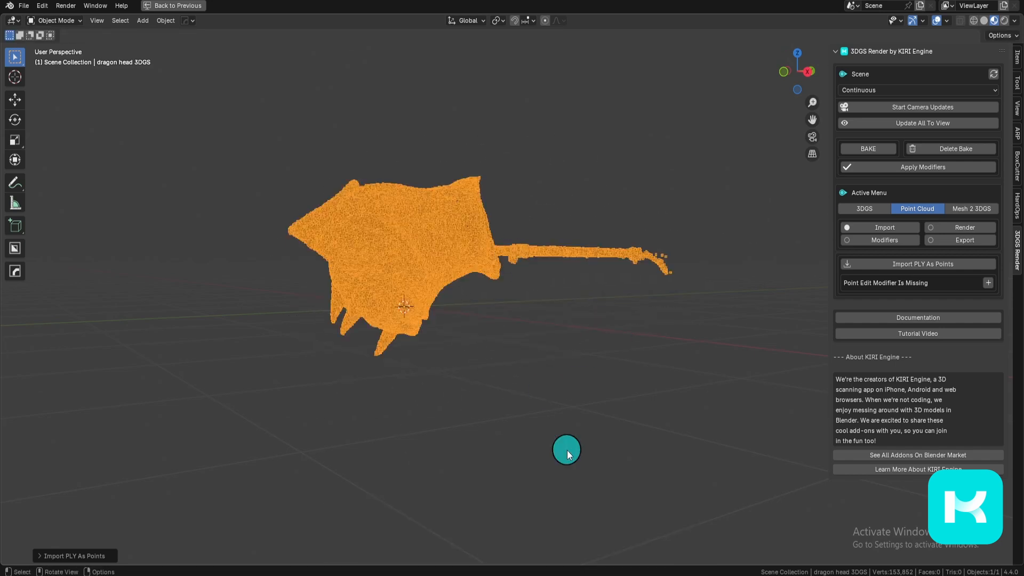
{"action": "key", "text": "Tab"}
{"action": "key", "text": "Tab"}
- Add the missing point edit modifier to the dragon head point cloud and view it in Material Preview shading
{"action": "middle_click_drag", "start_coordinate": [573, 381], "coordinate": [558, 410]}
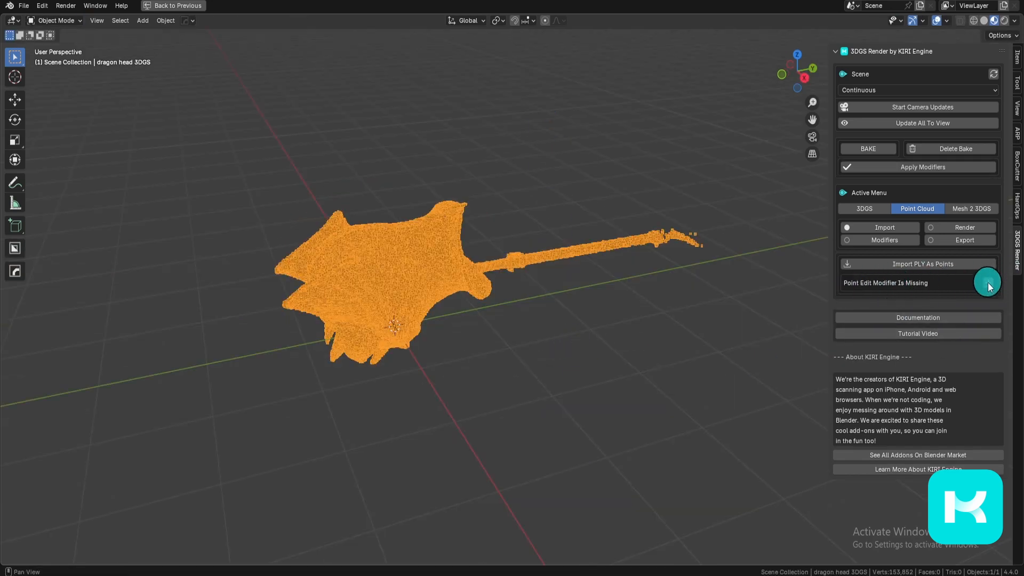
{"action": "left_click", "coordinate": [989, 284]}
{"action": "key", "text": "z"}
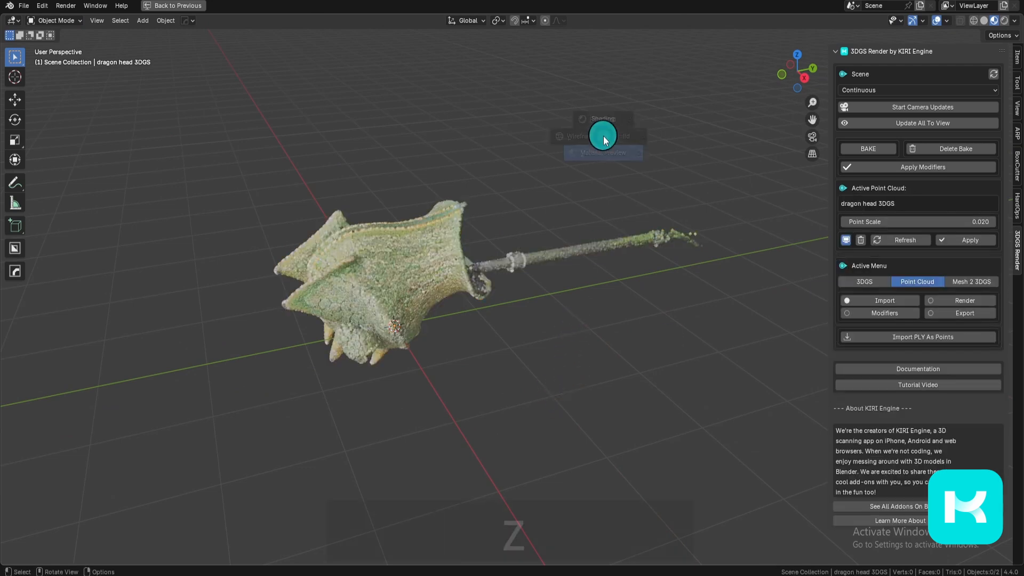
{"action": "left_click", "coordinate": [596, 272]}
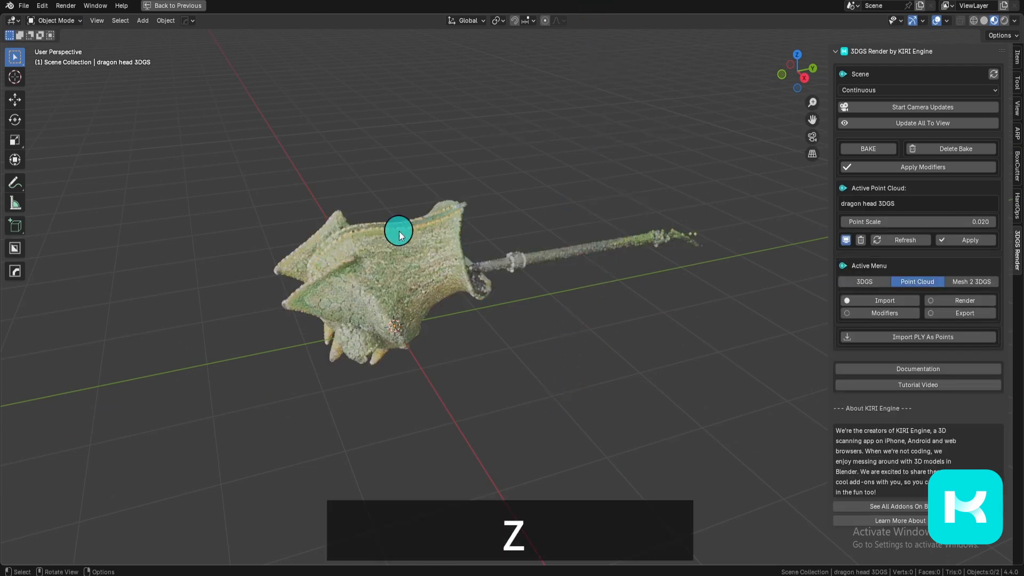
- Select all objects and rotate the dragon head point cloud 90° in the right orthographic view so it stands upright
{"action": "mouse_move", "coordinate": [398, 228]}
{"action": "middle_mouse_down"}
{"action": "mouse_move", "coordinate": [471, 289]}
{"action": "mouse_move", "coordinate": [671, 249]}
{"action": "mouse_move", "coordinate": [382, 250]}
{"action": "middle_mouse_up"}
{"action": "key", "text": "a"}
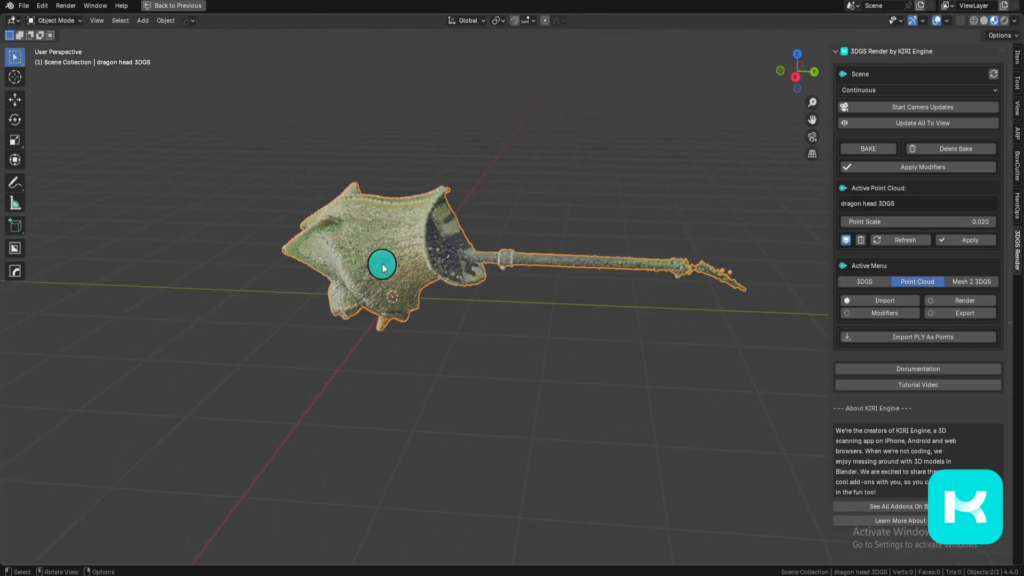
{"action": "key", "text": "KP_3"}
{"action": "type", "text": "r90"}
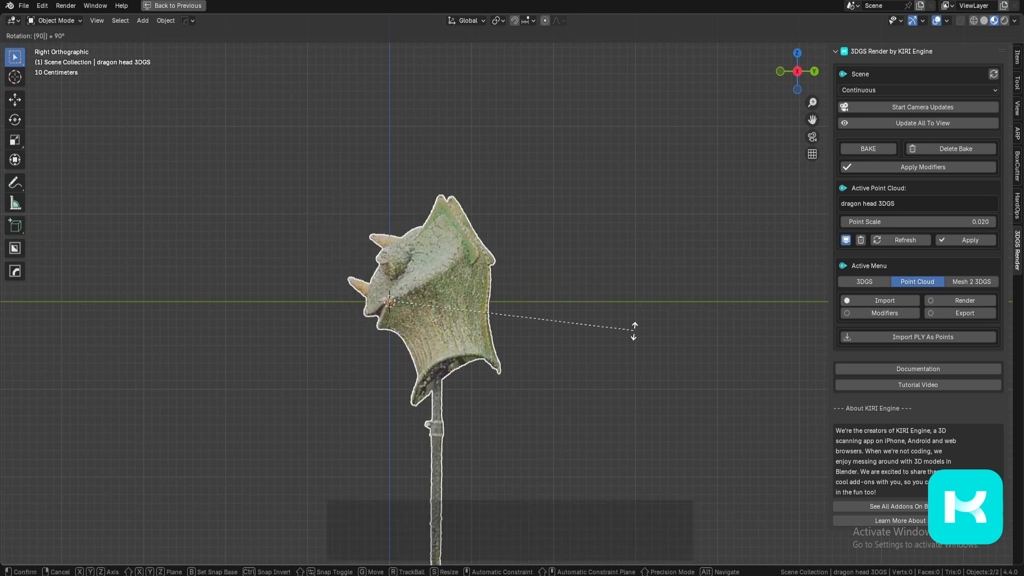
{"action": "key", "text": "Return"}
- Centre the dragon head over the world origin in the right and front views and straighten it with a slight rotation
{"action": "key", "text": "g"}
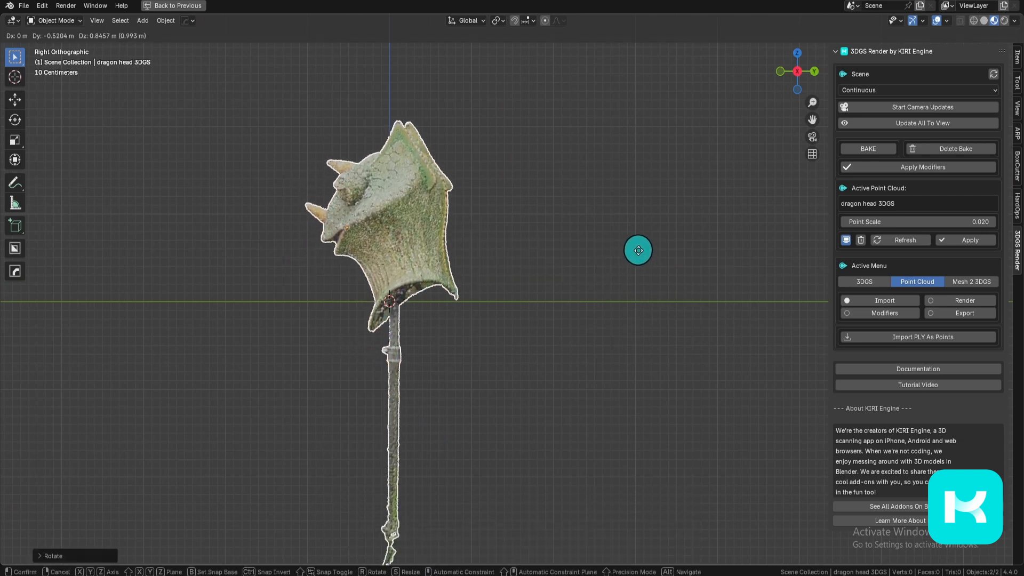
{"action": "left_click", "coordinate": [637, 250]}
{"action": "key", "text": "grave"}
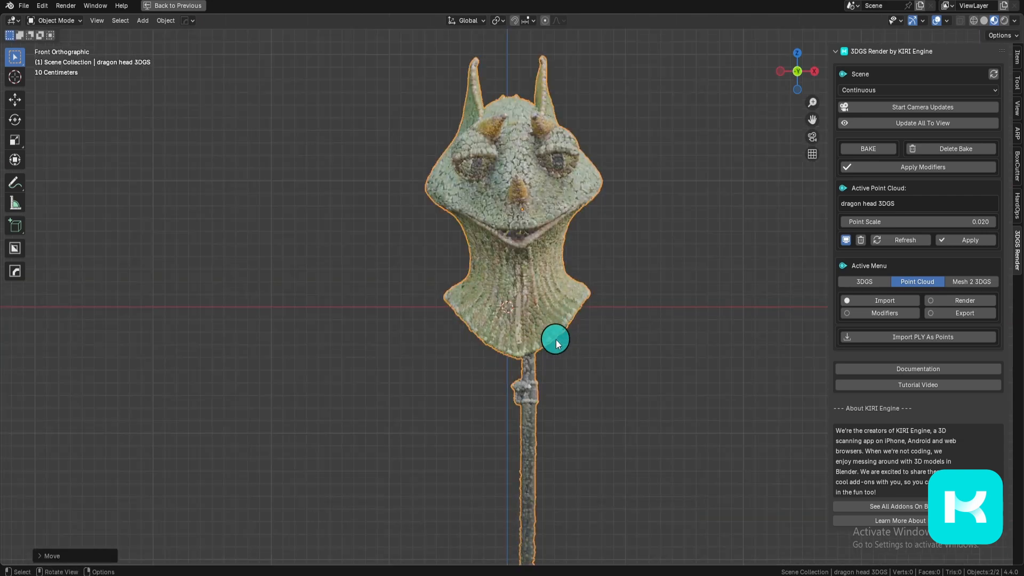
{"action": "key", "text": "g"}
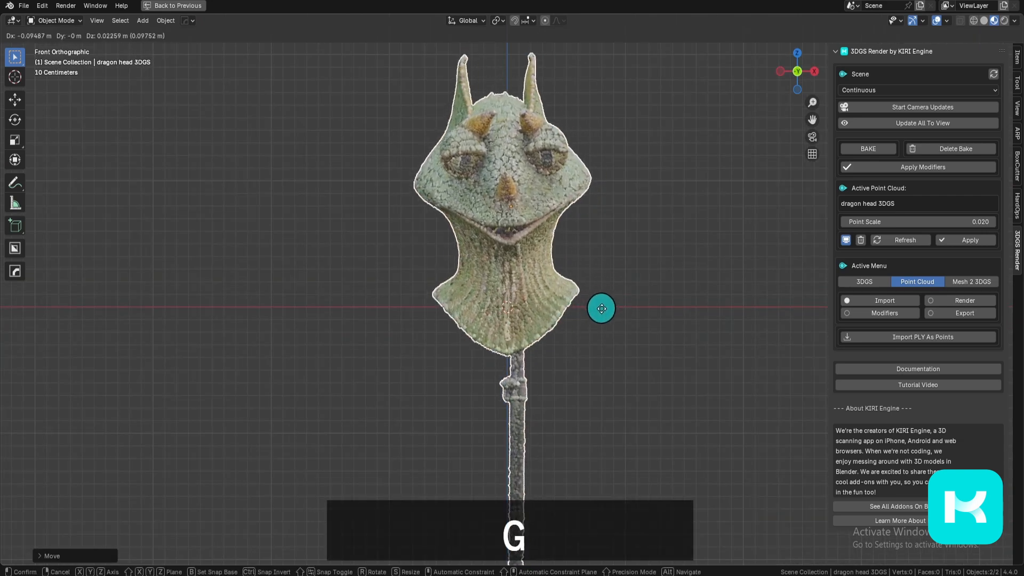
{"action": "left_click", "coordinate": [598, 305]}
{"action": "key", "text": "g"}
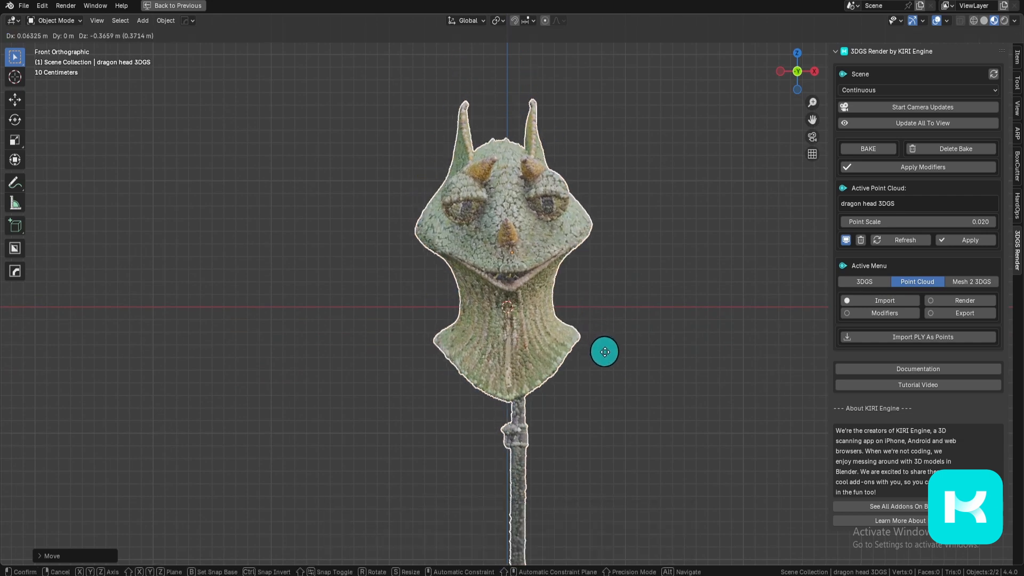
{"action": "left_click", "coordinate": [603, 349]}
{"action": "key", "text": "r"}
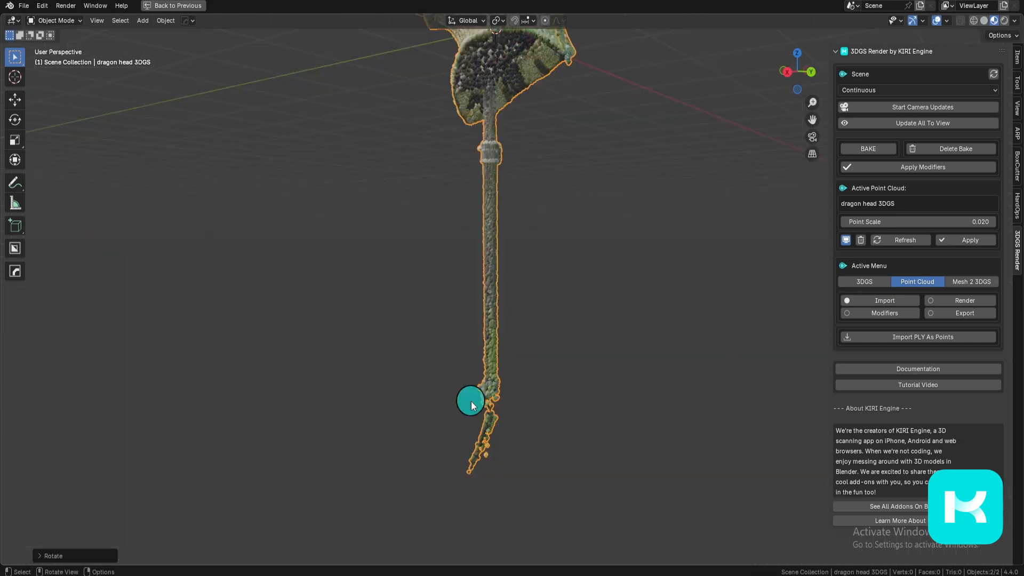
- Set the dragon head's Point Scale to 0.006 and show the point cloud modifier options
{"action": "middle_click_drag", "start_coordinate": [482, 239], "coordinate": [549, 313]}
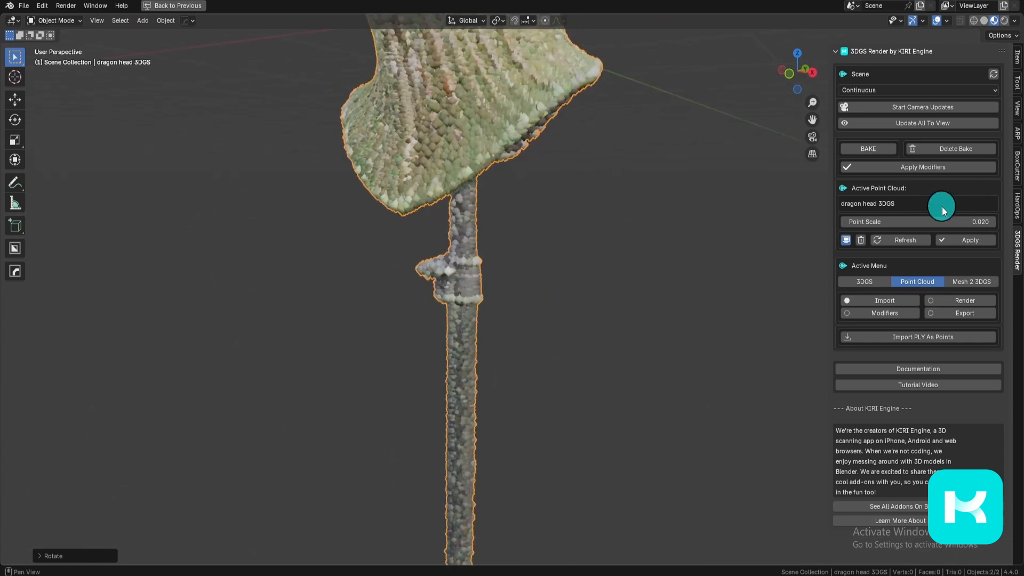
{"action": "left_click_drag", "start_coordinate": [928, 224], "coordinate": [904, 225]}
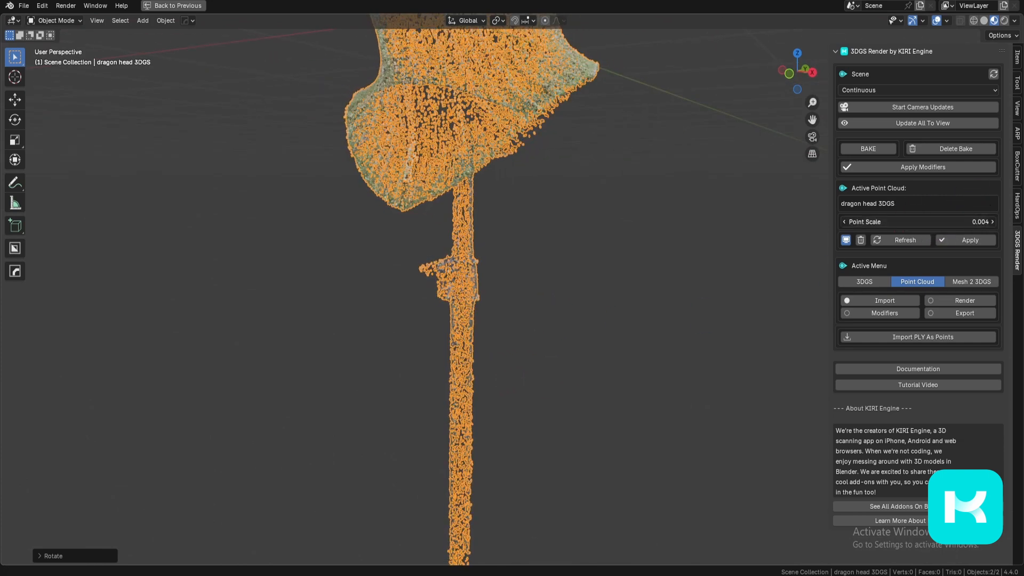
{"action": "middle_click_drag", "start_coordinate": [652, 347], "coordinate": [613, 379]}
{"action": "left_click", "coordinate": [904, 313]}
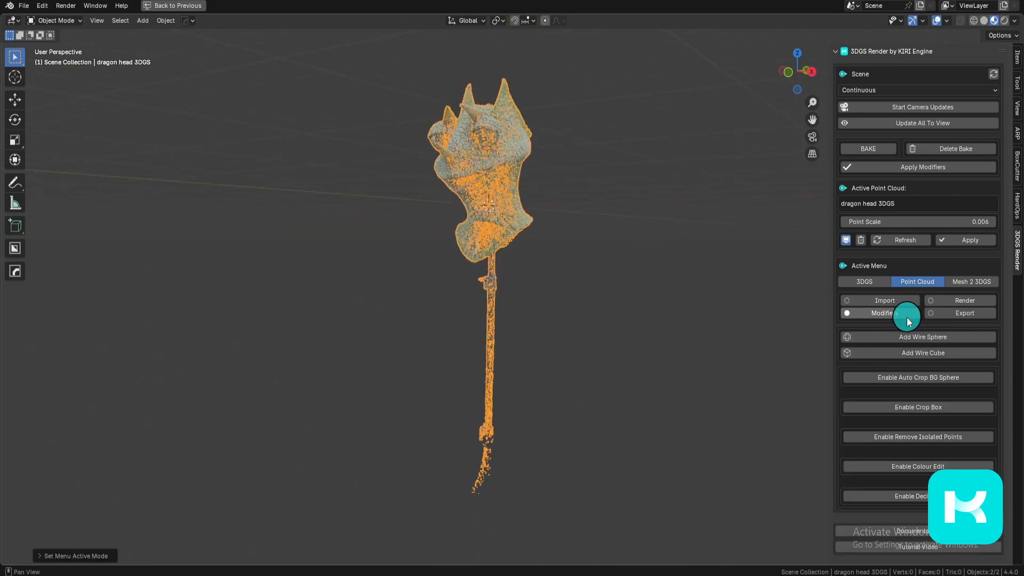
- In Edit Mode with see-through wireframe shading, box-select the lower part of the support pole below the neck and delete its vertices
{"action": "mouse_move", "coordinate": [567, 366]}
{"action": "middle_mouse_down"}
{"action": "mouse_move", "coordinate": [457, 258]}
{"action": "mouse_move", "coordinate": [507, 320]}
{"action": "mouse_move", "coordinate": [603, 311]}
{"action": "middle_mouse_up"}
{"action": "left_click", "coordinate": [54, 20]}
{"action": "left_click", "coordinate": [61, 38]}
{"action": "key", "text": "shift+z"}
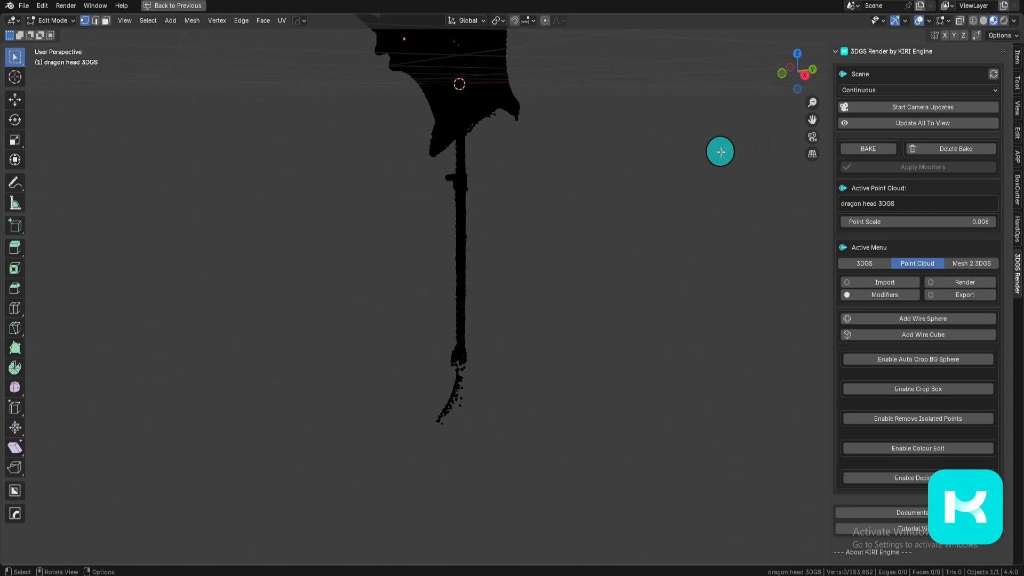
{"action": "key", "text": "shift+z"}
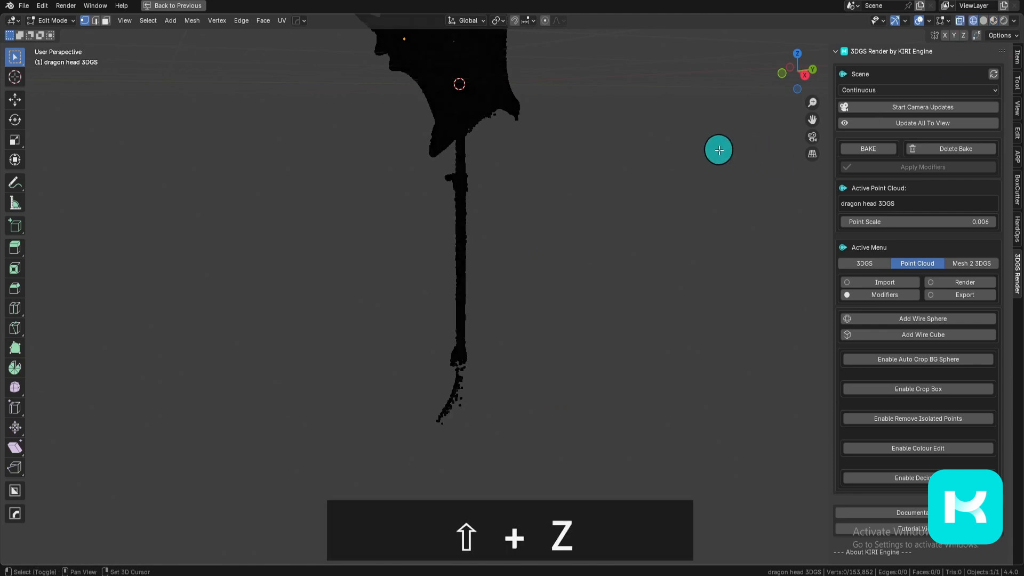
{"action": "left_click", "coordinate": [959, 24]}
{"action": "left_click_drag", "start_coordinate": [340, 507], "coordinate": [582, 200]}
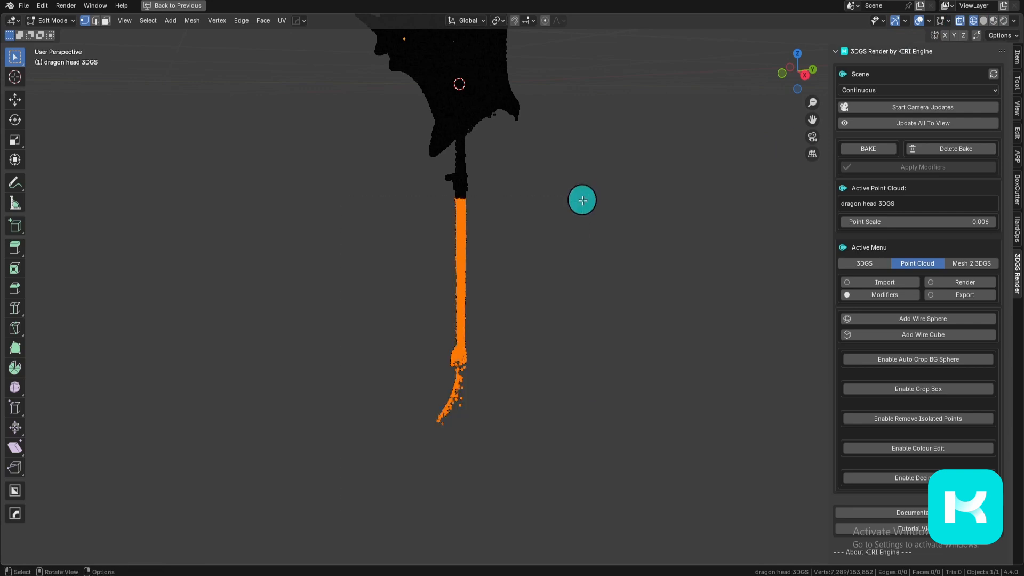
{"action": "key", "text": "x"}
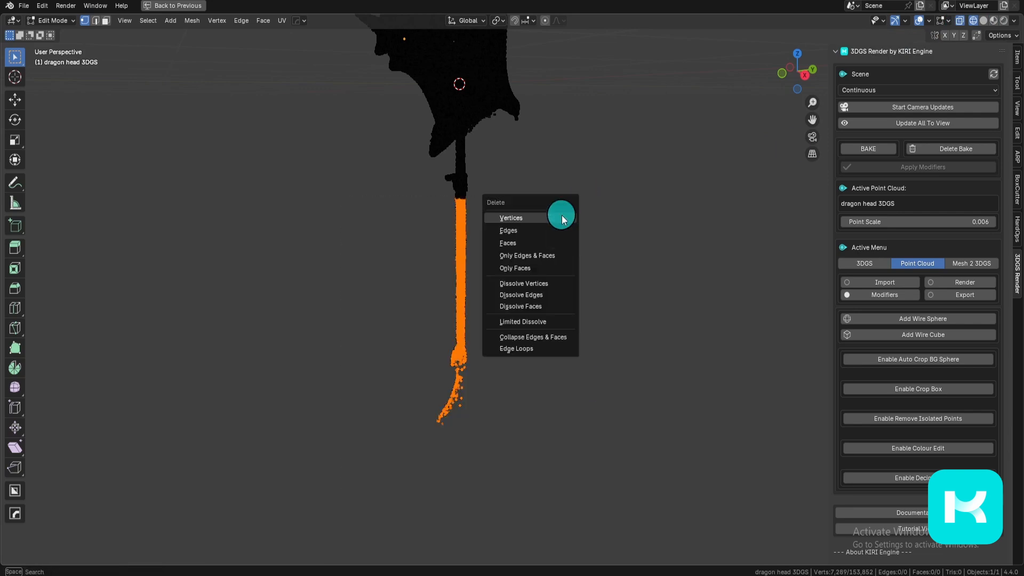
{"action": "left_click", "coordinate": [562, 218]}
- Try to box-select points near the remaining pole stub below the neck
{"action": "middle_click_drag", "start_coordinate": [583, 286], "coordinate": [550, 362]}
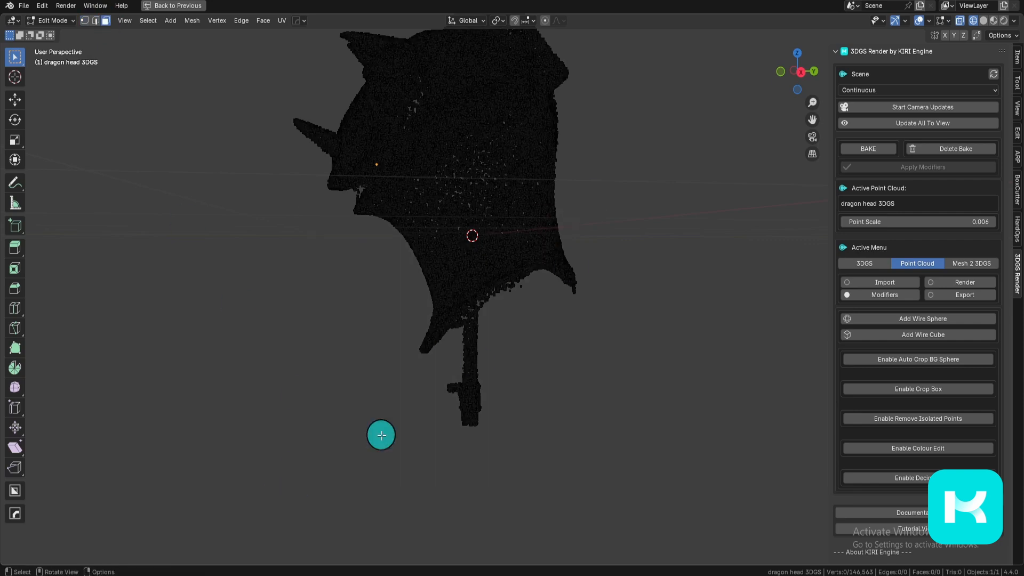
{"action": "key", "text": "b"}
{"action": "left_click_drag", "start_coordinate": [350, 450], "coordinate": [423, 373]}
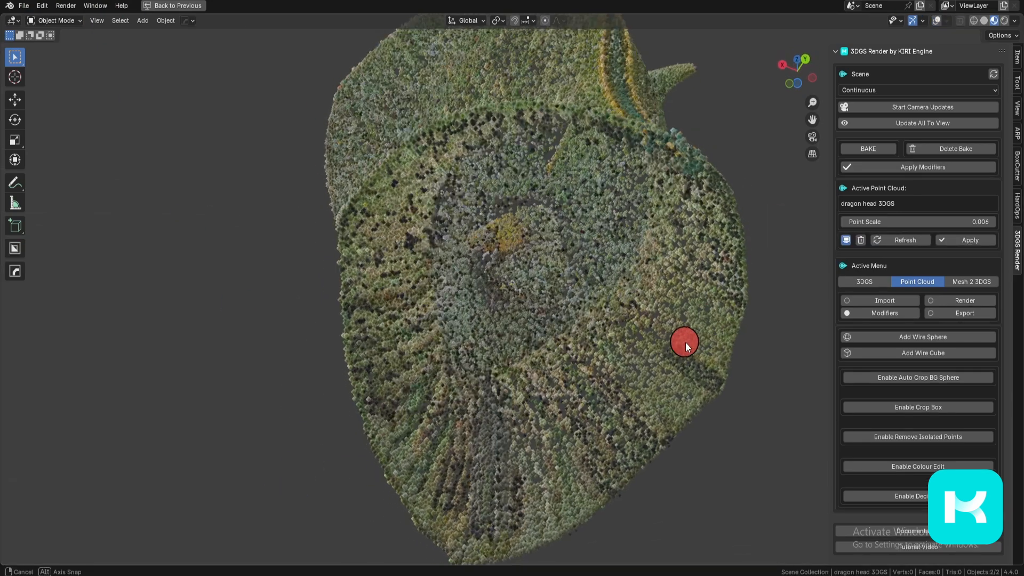
- Examine the hollow underside of the neck and the remaining pole from several angles, close up and from a distance
{"action": "middle_click_drag", "start_coordinate": [686, 341], "coordinate": [583, 346]}
{"action": "middle_click_drag", "start_coordinate": [572, 210], "coordinate": [617, 260]}
{"action": "scroll", "coordinate": [556, 223], "scroll_direction": "up", "scroll_amount": 5}
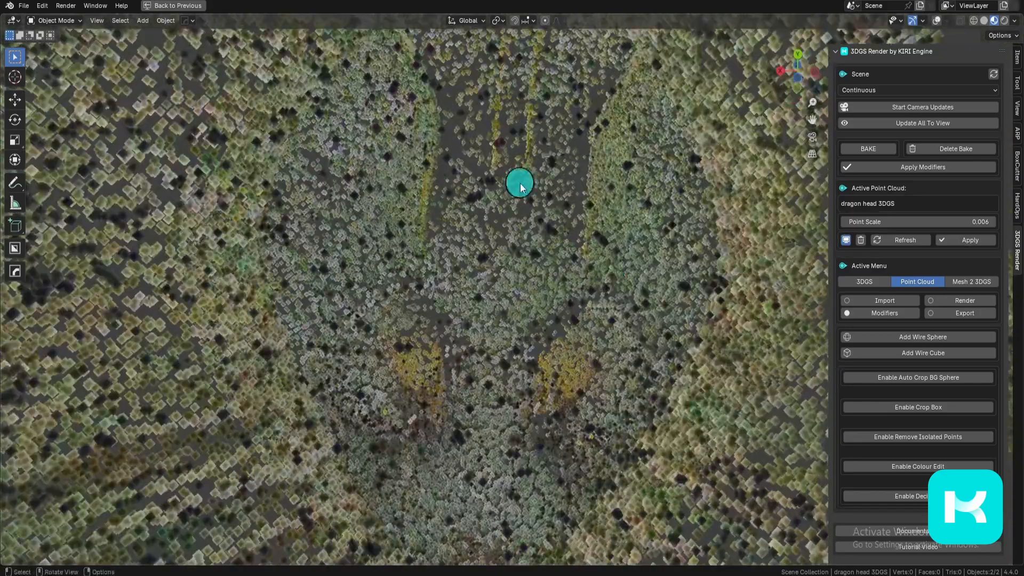
{"action": "scroll", "coordinate": [521, 367], "scroll_direction": "down", "scroll_amount": 6}
{"action": "middle_click_drag", "start_coordinate": [507, 297], "coordinate": [593, 387]}
{"action": "middle_click_drag", "start_coordinate": [592, 388], "coordinate": [609, 253], "text": "shift"}
{"action": "scroll", "coordinate": [565, 302], "scroll_direction": "up", "scroll_amount": 4}
{"action": "middle_click_drag", "start_coordinate": [553, 314], "coordinate": [577, 396]}
{"action": "scroll", "coordinate": [564, 338], "scroll_direction": "down", "scroll_amount": 6}
{"action": "scroll", "coordinate": [561, 422], "scroll_direction": "down", "scroll_amount": 4}
{"action": "key", "text": "shift+alt+z"}
{"action": "scroll", "coordinate": [578, 396], "scroll_direction": "up", "scroll_amount": 3}
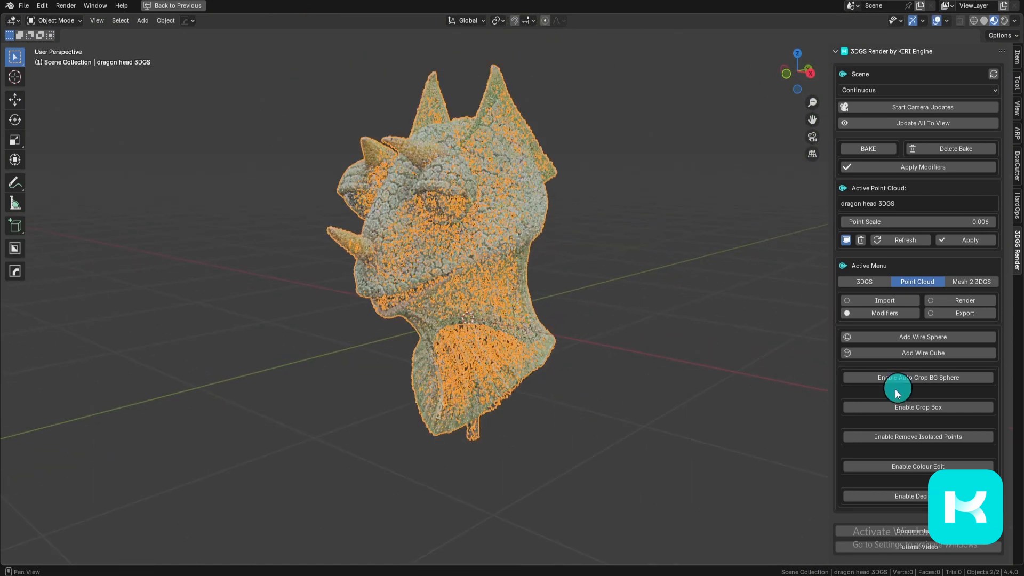
- Add a wire cube from the point cloud modifier options to serve as a crop volume, leaving it at the origin
{"action": "scroll", "coordinate": [895, 393], "scroll_direction": "down", "scroll_amount": 3}
{"action": "left_click", "coordinate": [890, 245]}
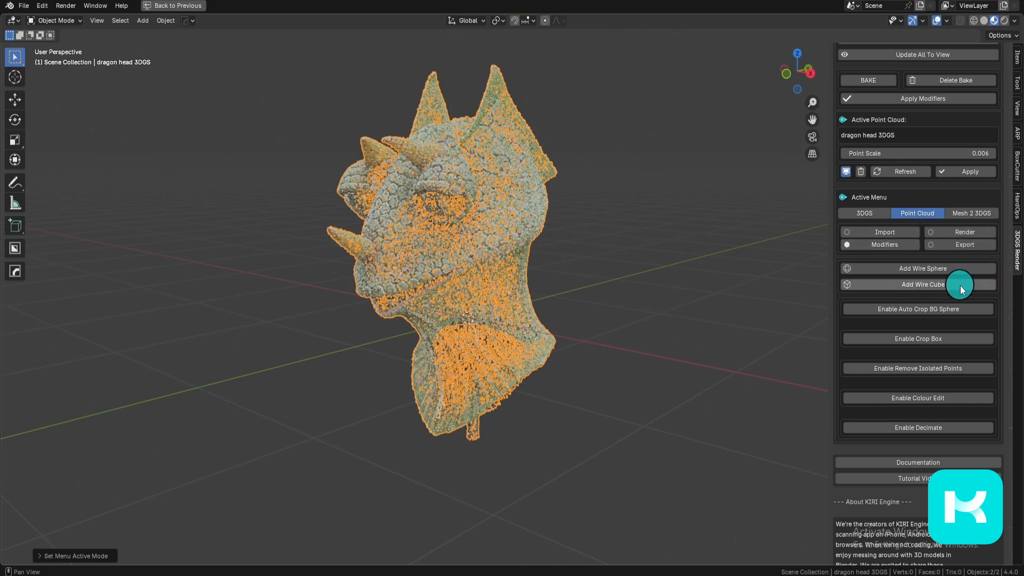
{"action": "left_click", "coordinate": [926, 283]}
{"action": "scroll", "coordinate": [667, 384], "scroll_direction": "down", "scroll_amount": 1}
{"action": "key", "text": "g"}
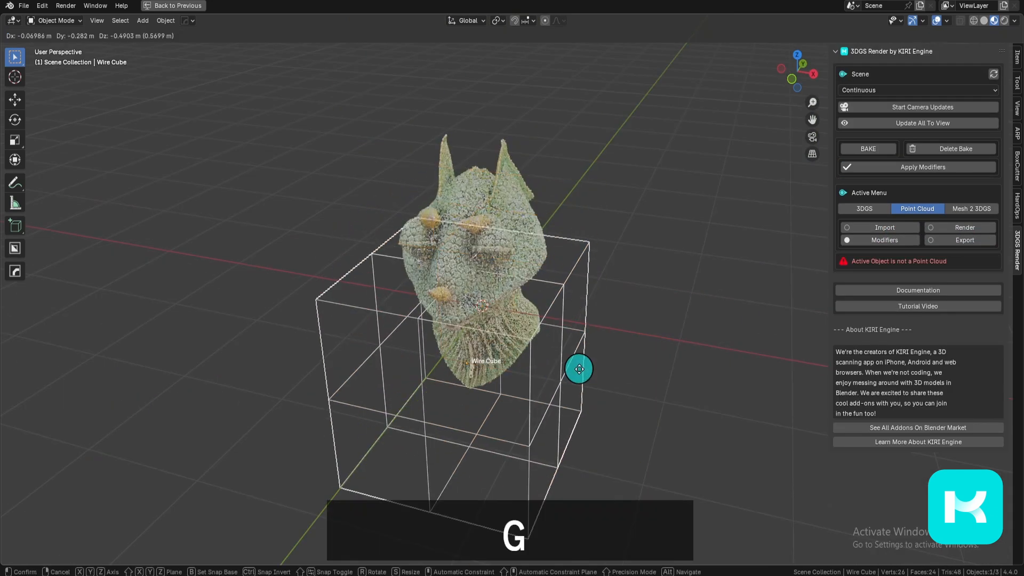
{"action": "right_click", "coordinate": [729, 415]}
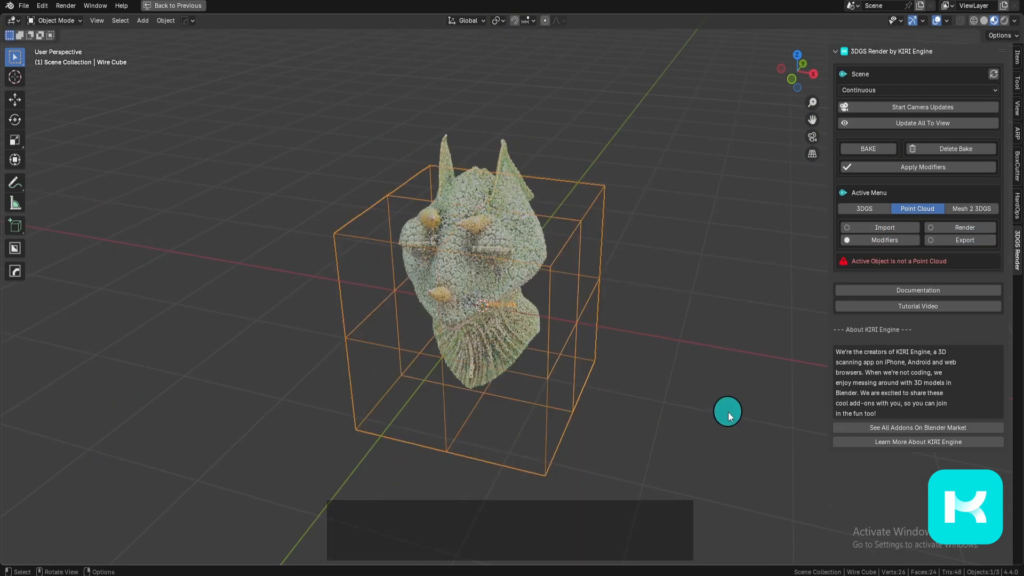
- In the front orthographic view, scale the wire cube down uniformly until it is slightly narrower than the neck
{"action": "key", "text": "grave"}
{"action": "left_click", "coordinate": [597, 427]}
{"action": "scroll", "coordinate": [597, 427], "scroll_direction": "up", "scroll_amount": 3}
{"action": "middle_click_drag", "start_coordinate": [596, 422], "coordinate": [618, 398], "text": "shift"}
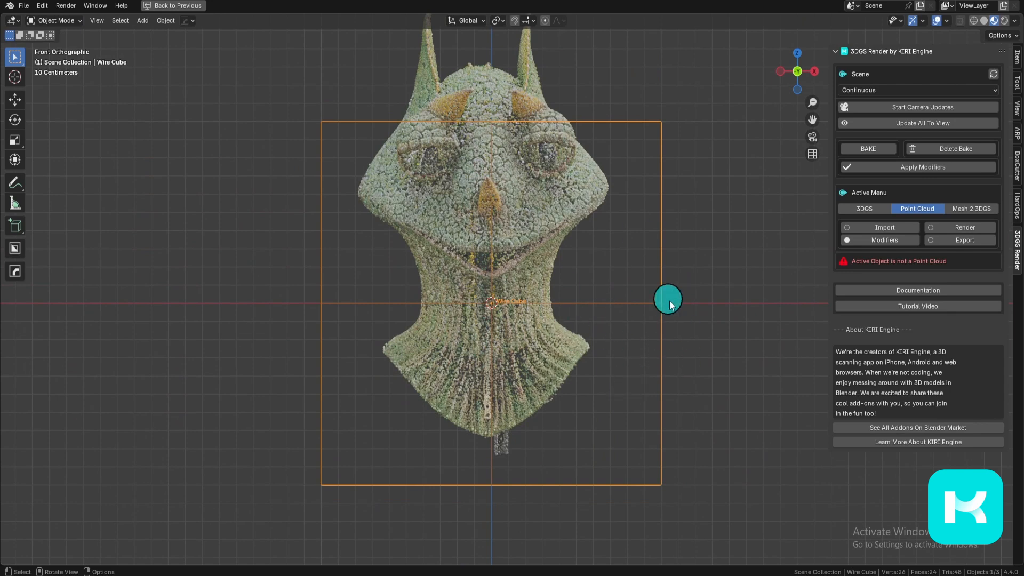
{"action": "key", "text": "s"}
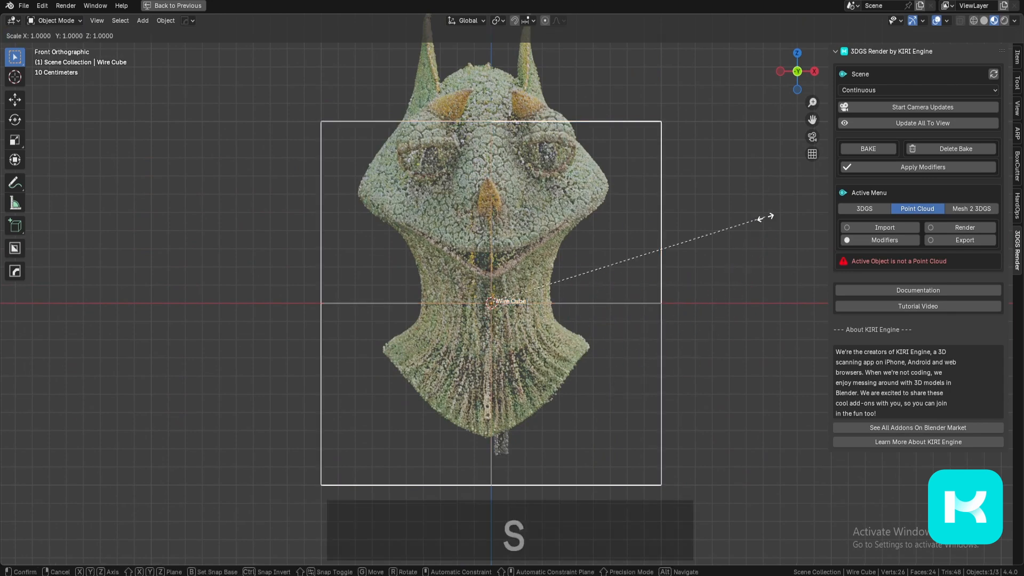
{"action": "left_click", "coordinate": [555, 370]}
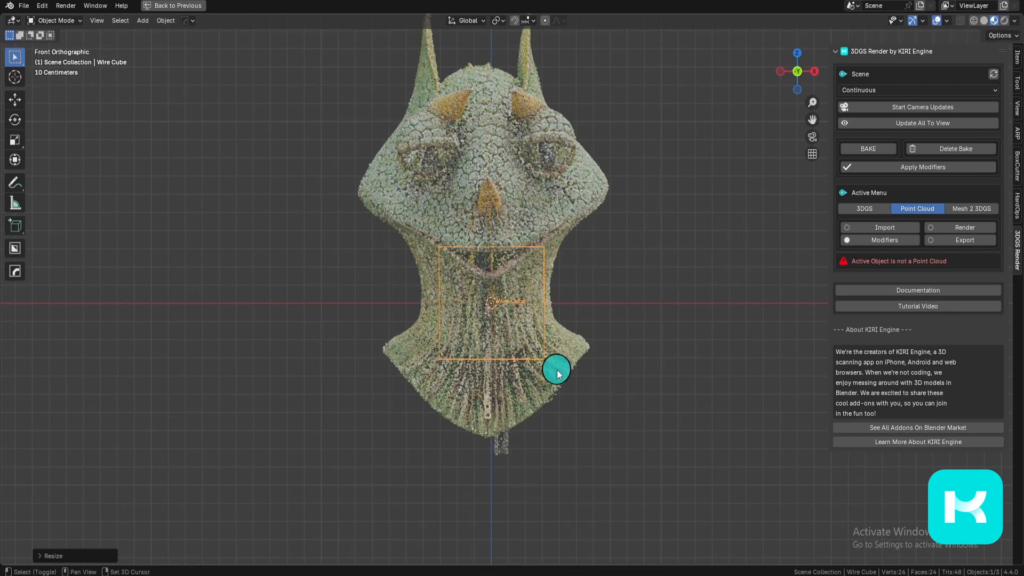
- Narrow the wire cube horizontally with its Z scale locked and move it down about 0.42 m along Z over the pole
{"action": "middle_click_drag", "start_coordinate": [555, 370], "coordinate": [668, 202]}
{"action": "key", "text": "shift+grave"}
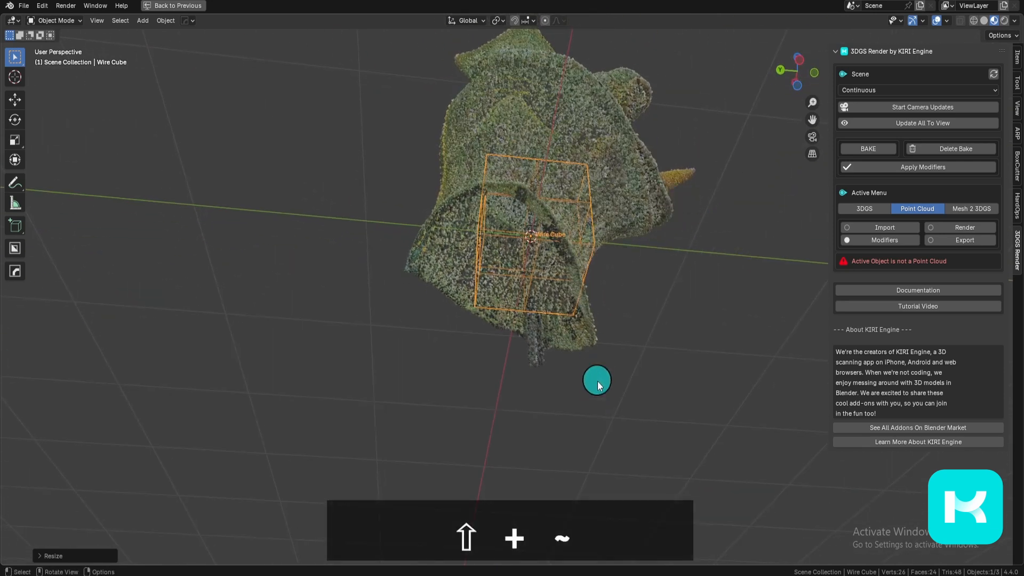
{"action": "key", "text": "s"}
{"action": "key", "text": "shift+z"}
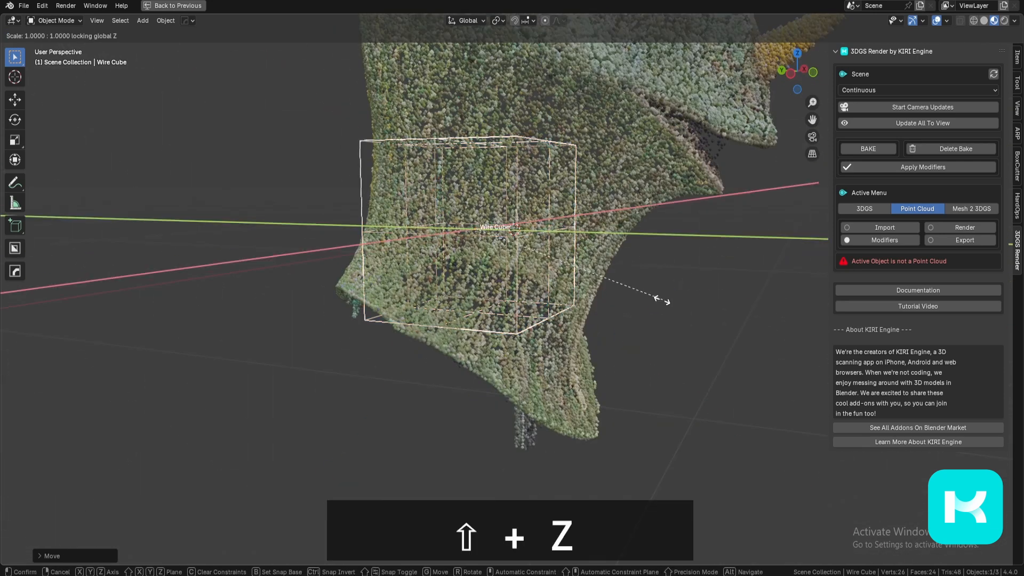
{"action": "left_click", "coordinate": [524, 283]}
{"action": "key", "text": "KP_1"}
{"action": "key", "text": "g"}
{"action": "key", "text": "z"}
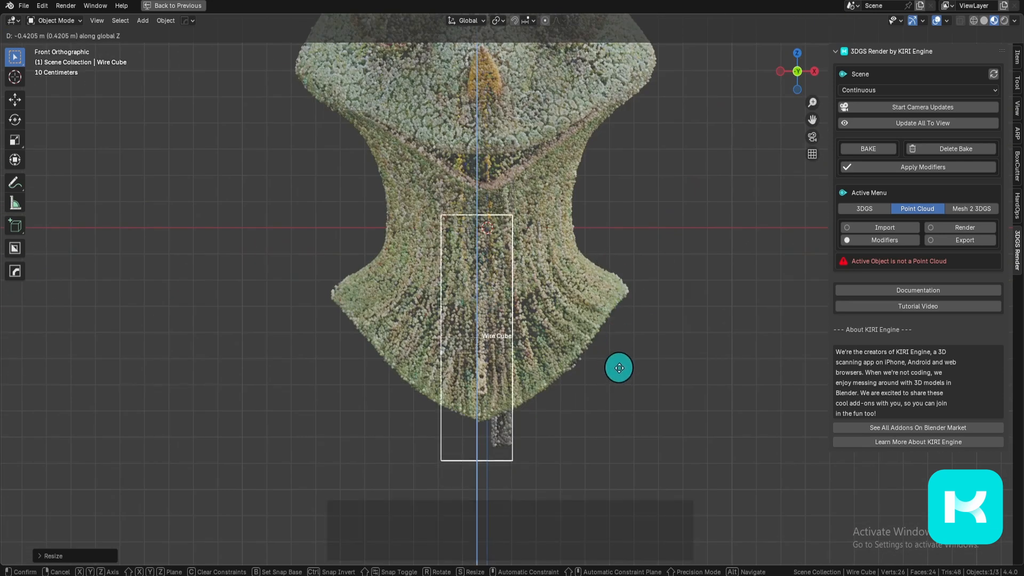
{"action": "left_click", "coordinate": [618, 366]}
- From the bottom orthographic view, adjust the wire cube's horizontal scale around the pole with Z locked
{"action": "middle_click_drag", "start_coordinate": [481, 339], "coordinate": [552, 213]}
{"action": "key", "text": "ctrl+KP_7"}
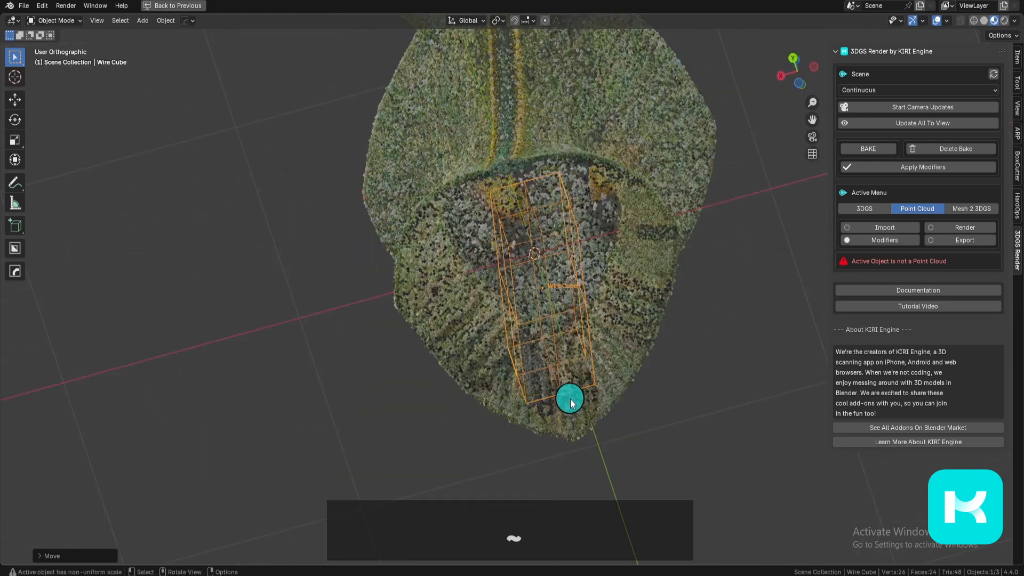
{"action": "middle_click_drag", "start_coordinate": [494, 315], "coordinate": [494, 284], "text": "shift"}
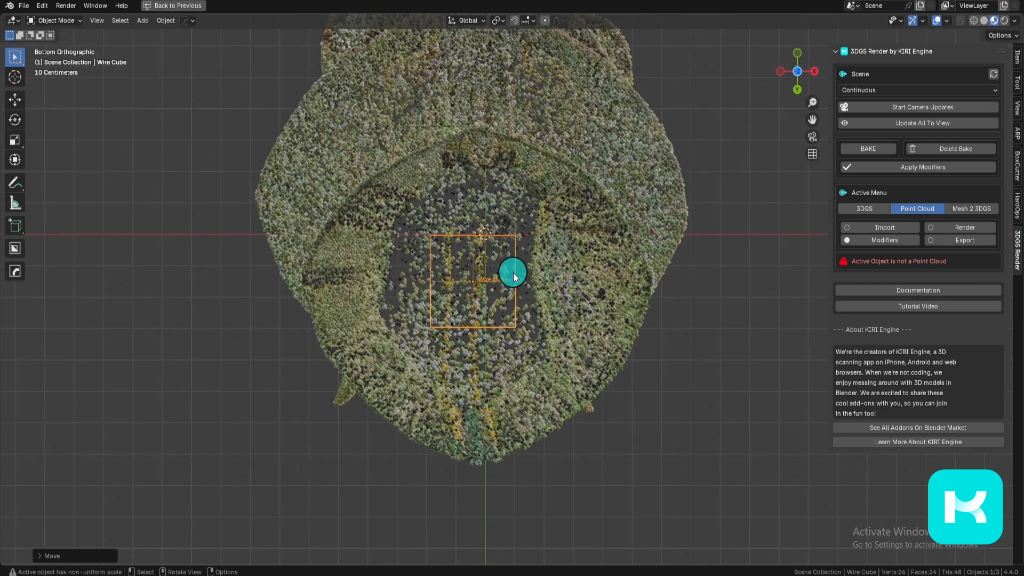
{"action": "key", "text": "s"}
{"action": "key", "text": "shift+z"}
{"action": "left_click", "coordinate": [555, 277]}
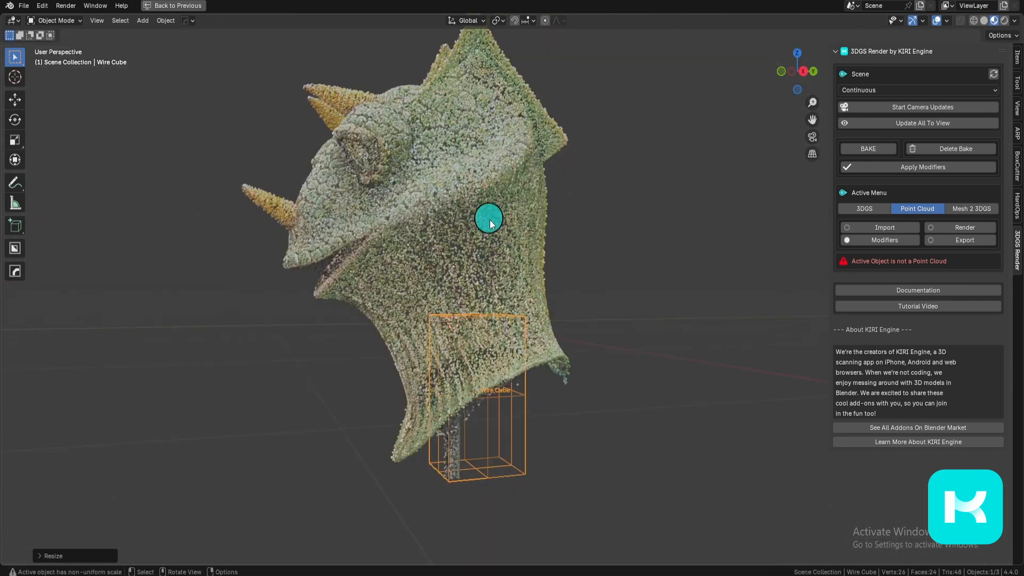
- Enable Crop Box on the dragon head point cloud, with Wire Cube as its crop object and Inside Crop Box as its mode
{"action": "left_click", "coordinate": [488, 219]}
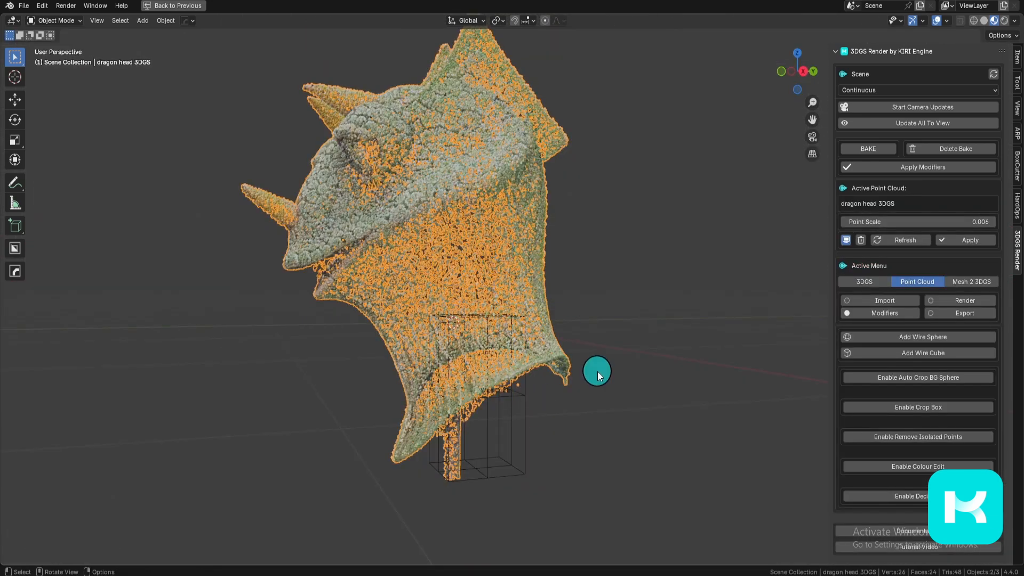
{"action": "scroll", "coordinate": [960, 299], "scroll_direction": "down", "scroll_amount": 5}
{"action": "left_click", "coordinate": [955, 293]}
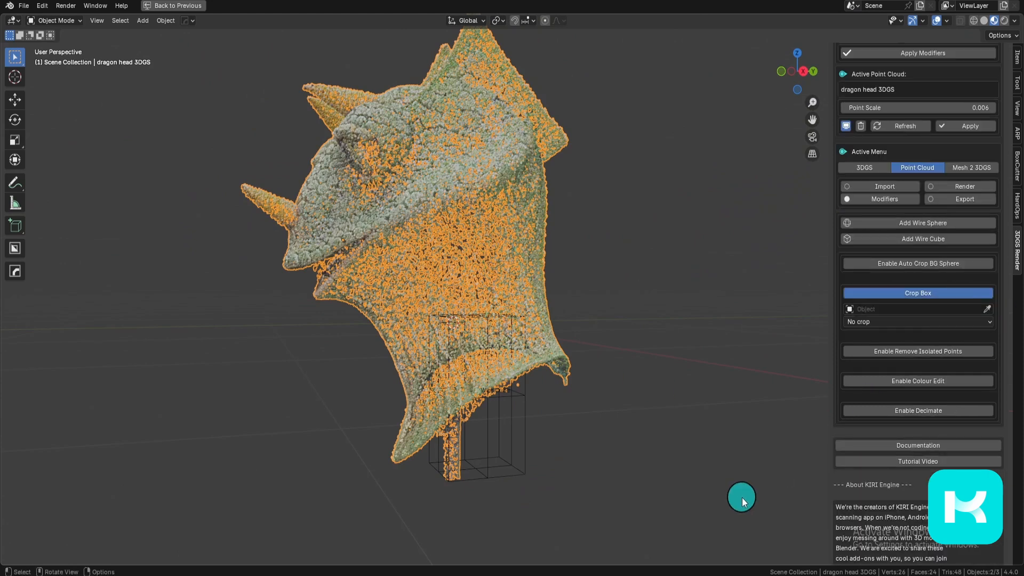
{"action": "left_click", "coordinate": [988, 309]}
{"action": "left_click", "coordinate": [526, 414]}
{"action": "middle_click_drag", "start_coordinate": [583, 491], "coordinate": [808, 435]}
{"action": "left_click", "coordinate": [930, 322]}
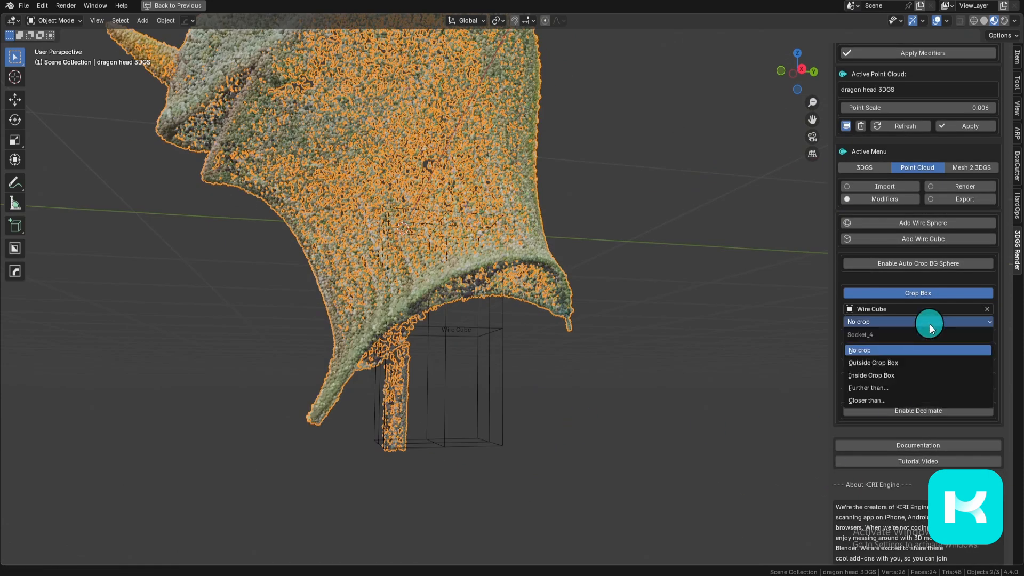
{"action": "left_click", "coordinate": [934, 375]}
{"action": "middle_click_drag", "start_coordinate": [586, 479], "coordinate": [609, 383]}
{"action": "middle_click_drag", "start_coordinate": [545, 372], "coordinate": [941, 427]}
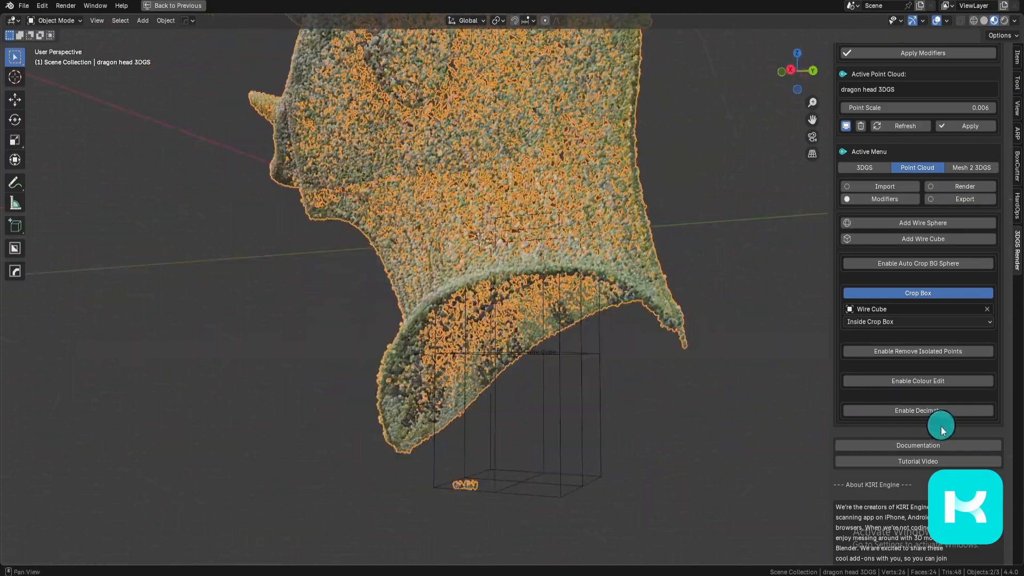
- Apply the crop edit to the dragon head point cloud and add the missing point edit modifier back
{"action": "scroll", "coordinate": [952, 398], "scroll_direction": "up", "scroll_amount": 4}
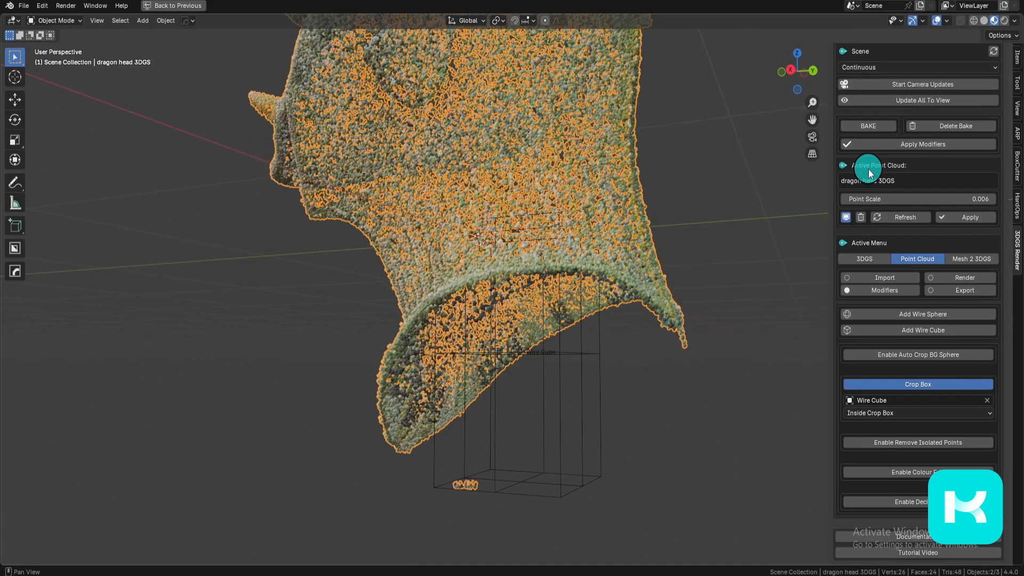
{"action": "left_click", "coordinate": [982, 217]}
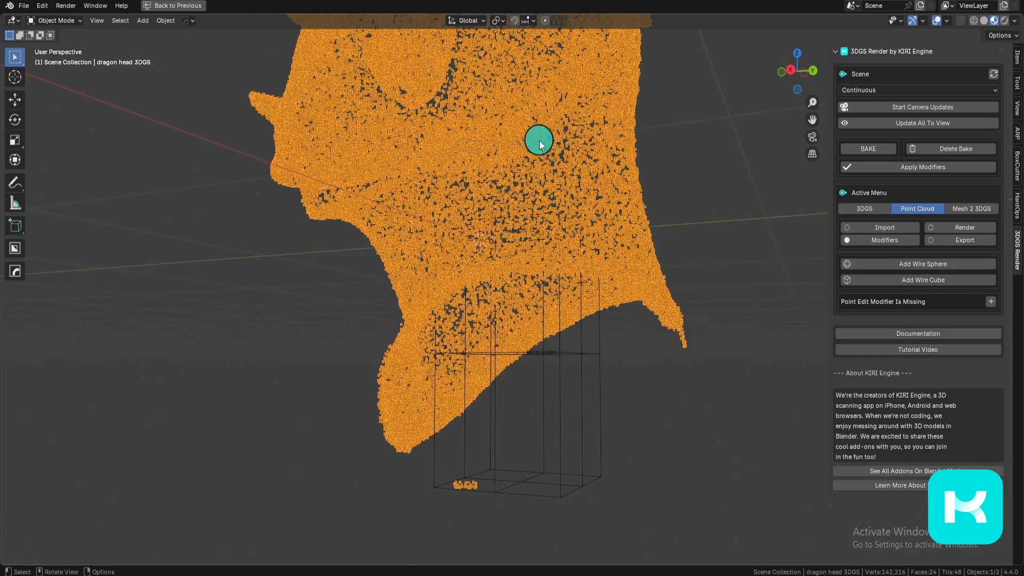
{"action": "left_click", "coordinate": [991, 302]}
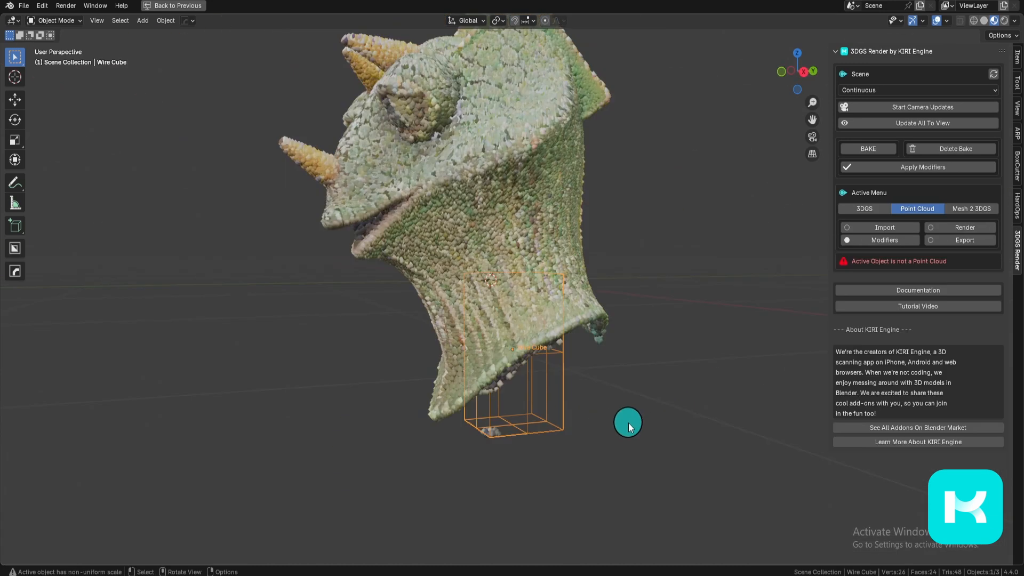
{"action": "key", "text": "g"}
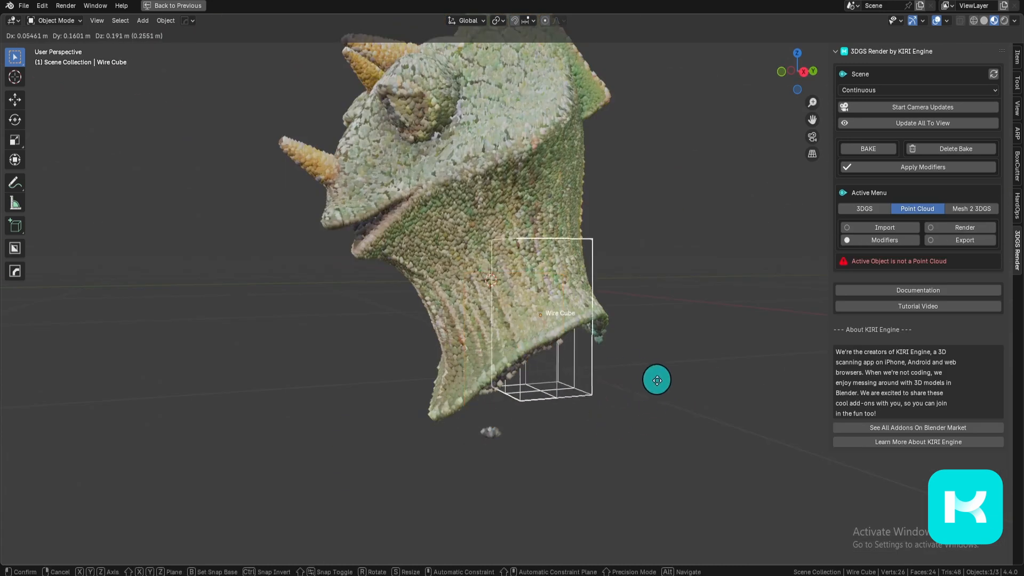
{"action": "left_click", "coordinate": [626, 356]}
{"action": "left_click", "coordinate": [545, 196]}
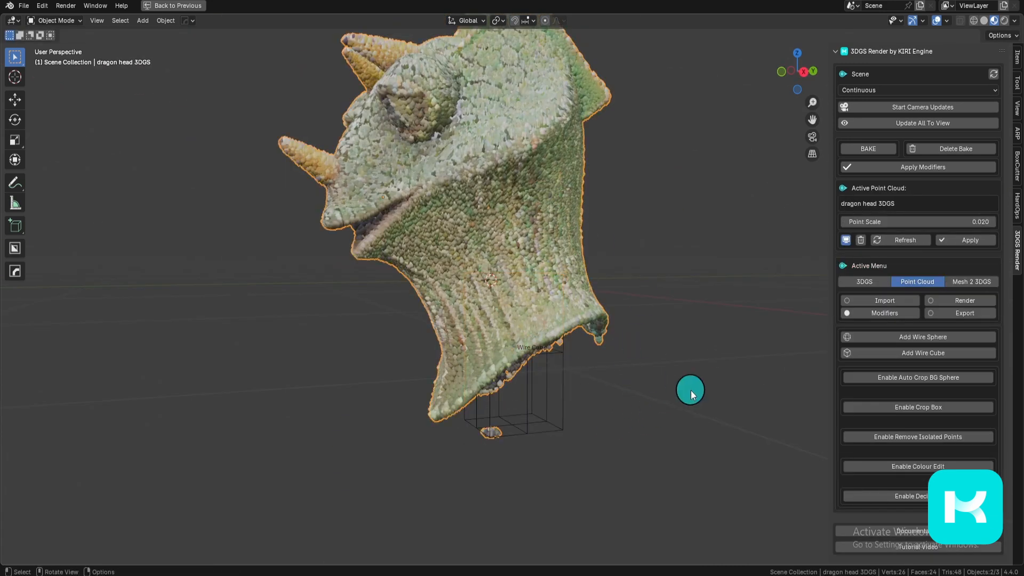
{"action": "scroll", "coordinate": [978, 425], "scroll_direction": "down", "scroll_amount": 2}
{"action": "left_click", "coordinate": [949, 361]}
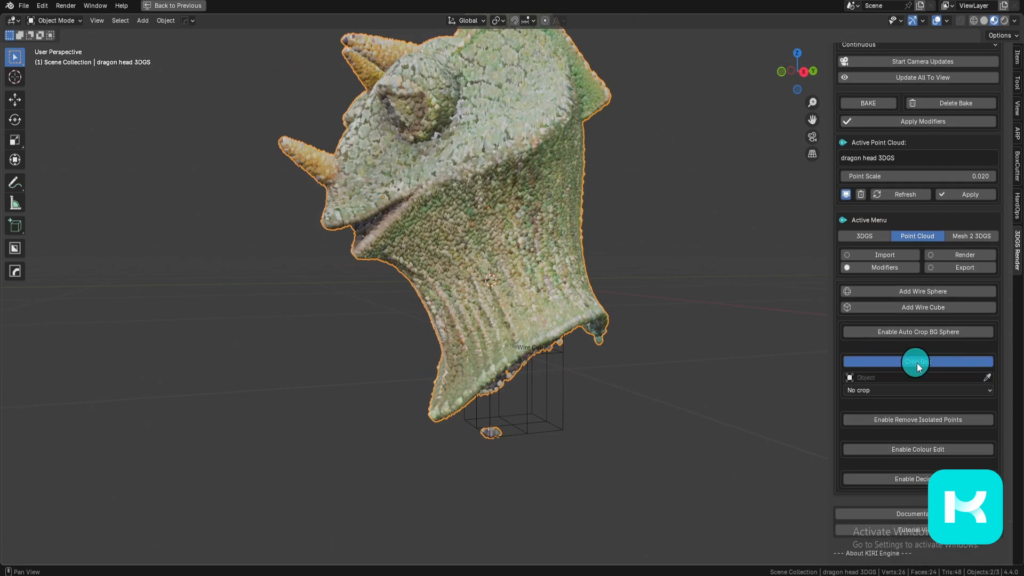
{"action": "left_click", "coordinate": [939, 363]}
- In Edit Mode with see-through wireframe shading, select the leftover pole points below the neck, delete their vertices and return to Object Mode
{"action": "middle_click_drag", "start_coordinate": [643, 419], "coordinate": [584, 367], "text": "shift"}
{"action": "scroll", "coordinate": [585, 367], "scroll_direction": "up", "scroll_amount": 3}
{"action": "middle_click_drag", "start_coordinate": [518, 169], "coordinate": [612, 428]}
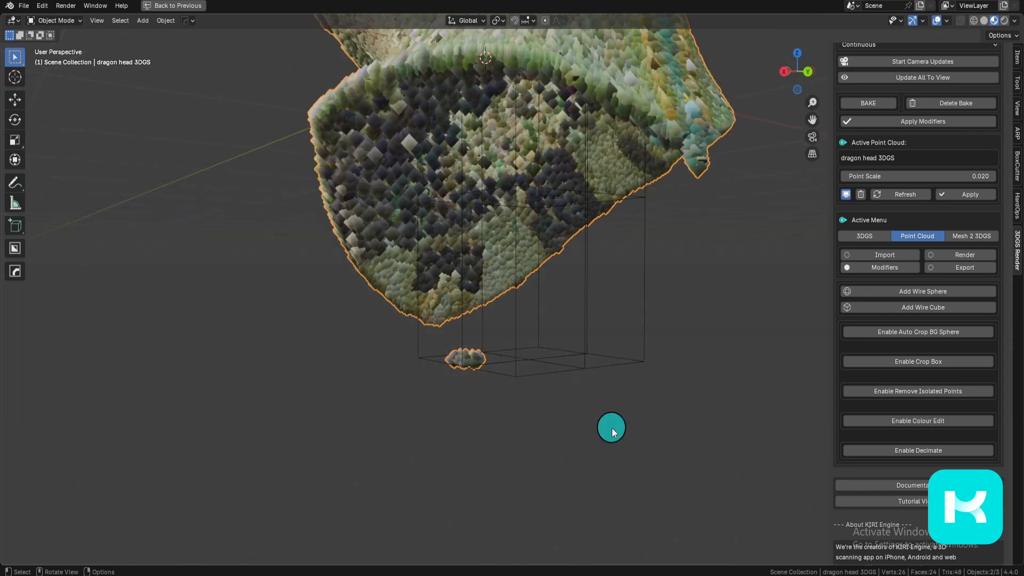
{"action": "key", "text": "Tab"}
{"action": "left_click", "coordinate": [467, 365]}
{"action": "key", "text": "shift+z"}
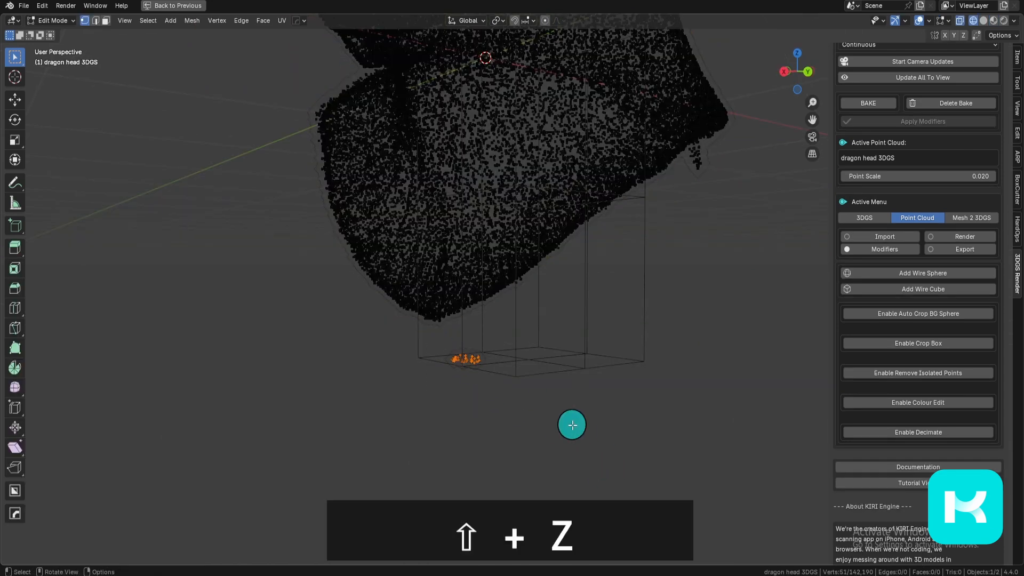
{"action": "key", "text": "x"}
{"action": "left_click", "coordinate": [572, 400]}
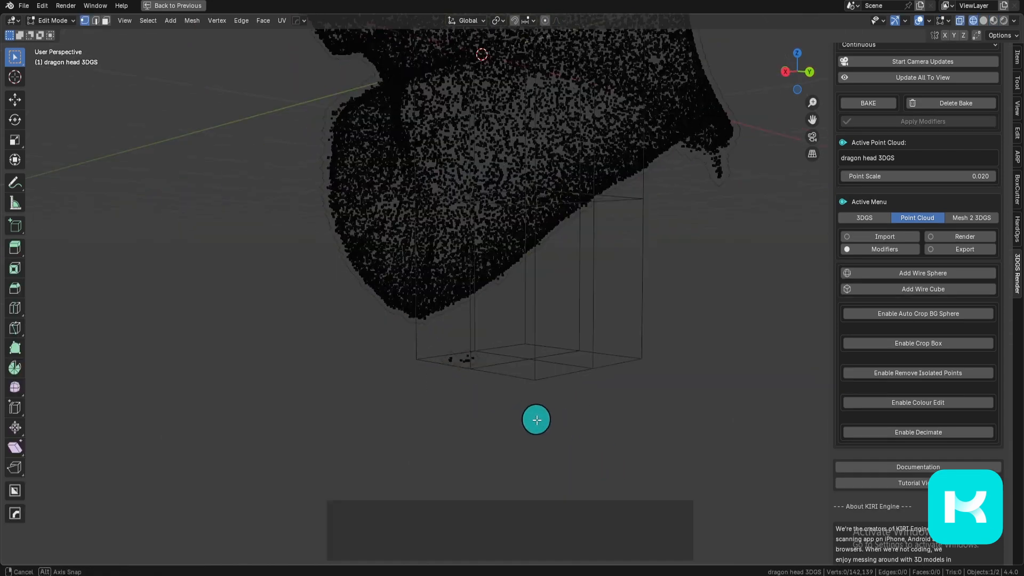
{"action": "middle_click_drag", "start_coordinate": [535, 418], "coordinate": [635, 277]}
{"action": "key", "text": "Tab"}
- Delete the wire cube in the front orthographic view and restore the full workspace layout with all remaining objects selected
{"action": "key", "text": "grave"}
{"action": "left_click", "coordinate": [578, 238]}
{"action": "scroll", "coordinate": [480, 277], "scroll_direction": "up", "scroll_amount": 1}
{"action": "left_click", "coordinate": [540, 449]}
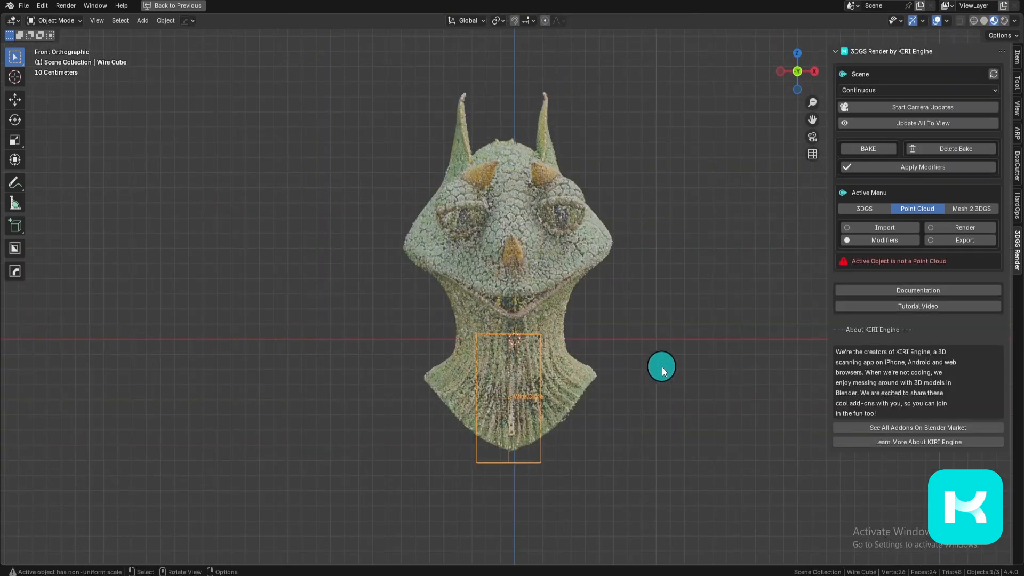
{"action": "key", "text": "x"}
{"action": "left_click", "coordinate": [646, 366]}
{"action": "key", "text": "ctrl+space"}
{"action": "key", "text": "a"}
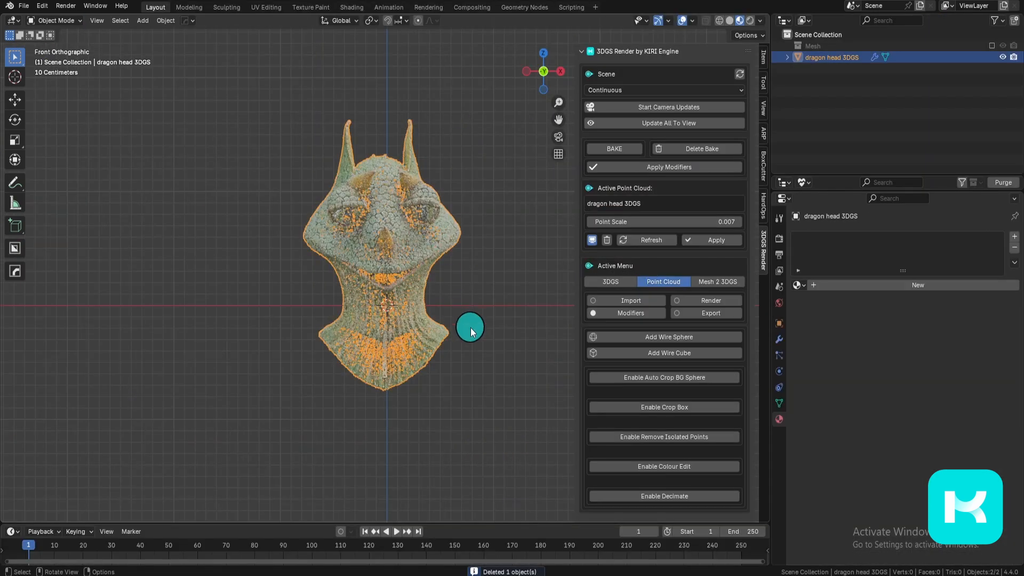
- Move the dragon head 3DGS point cloud to a new collection named Edited and exclude that collection from the view layer
{"action": "key", "text": "m"}
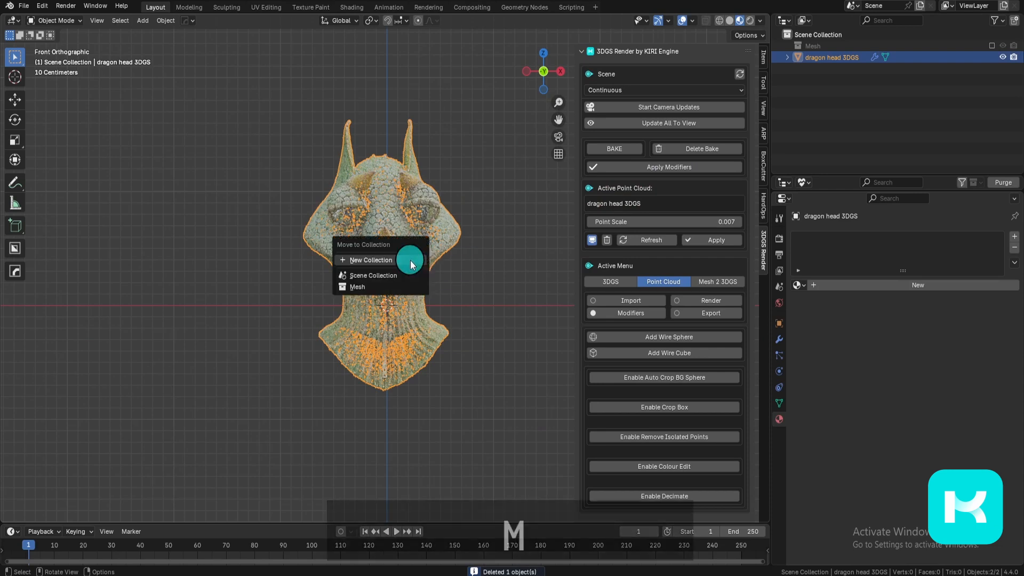
{"action": "left_click", "coordinate": [411, 259]}
{"action": "type", "text": "D"}
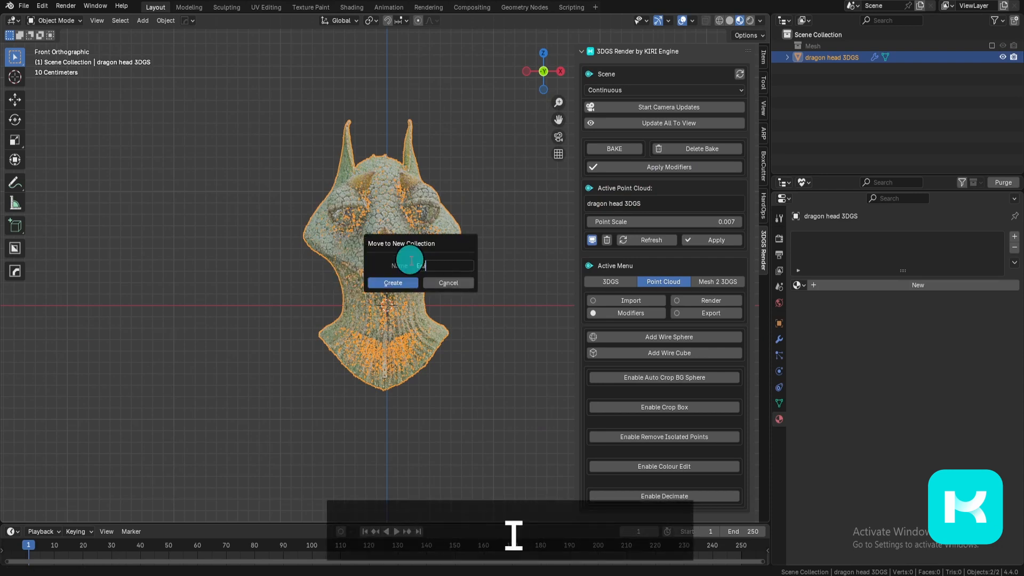
{"action": "type", "text": "dited"}
{"action": "left_click", "coordinate": [397, 281]}
{"action": "scroll", "coordinate": [397, 277], "scroll_direction": "up", "scroll_amount": 2}
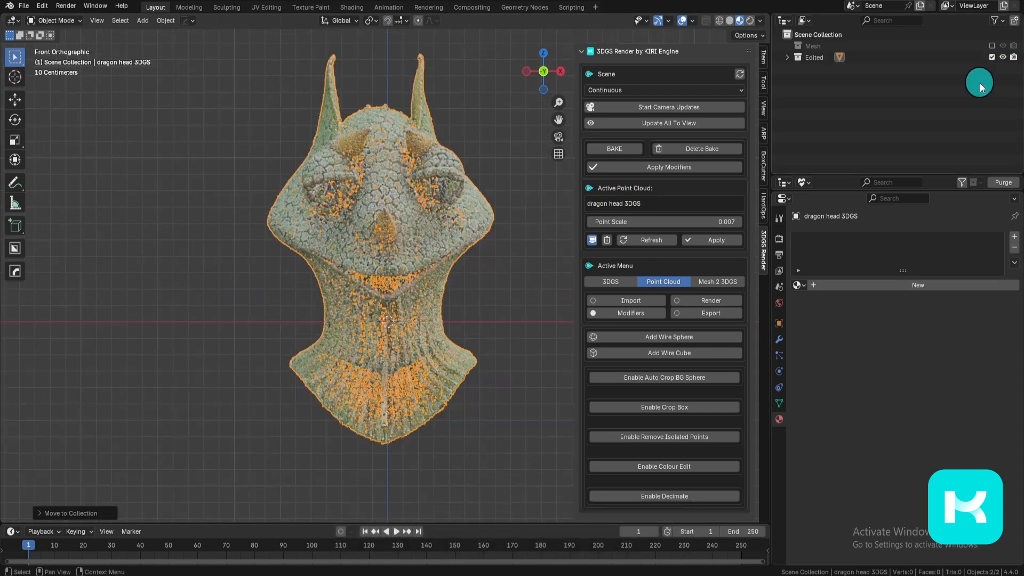
{"action": "left_click", "coordinate": [992, 57]}
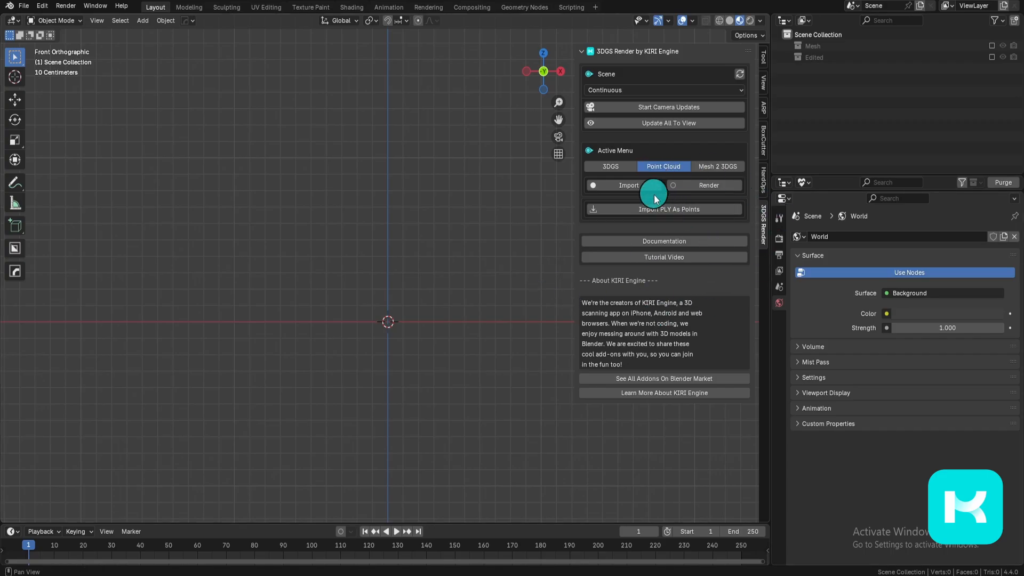
- Import Cloud 3DGS.ply from the Models folder as points with the KIRI add-on
{"action": "left_click", "coordinate": [635, 184]}
{"action": "left_click", "coordinate": [710, 211]}
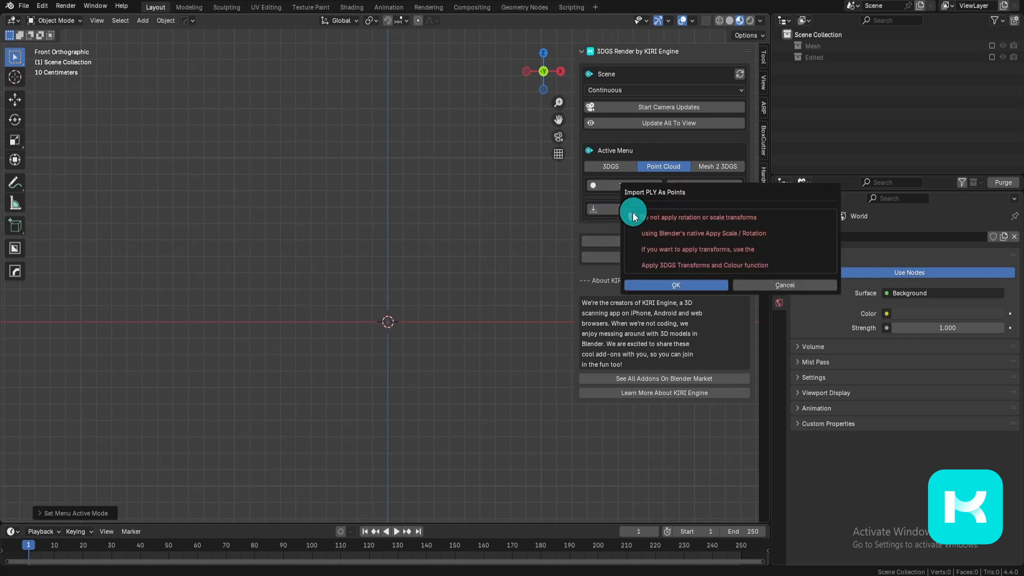
{"action": "left_click", "coordinate": [692, 283]}
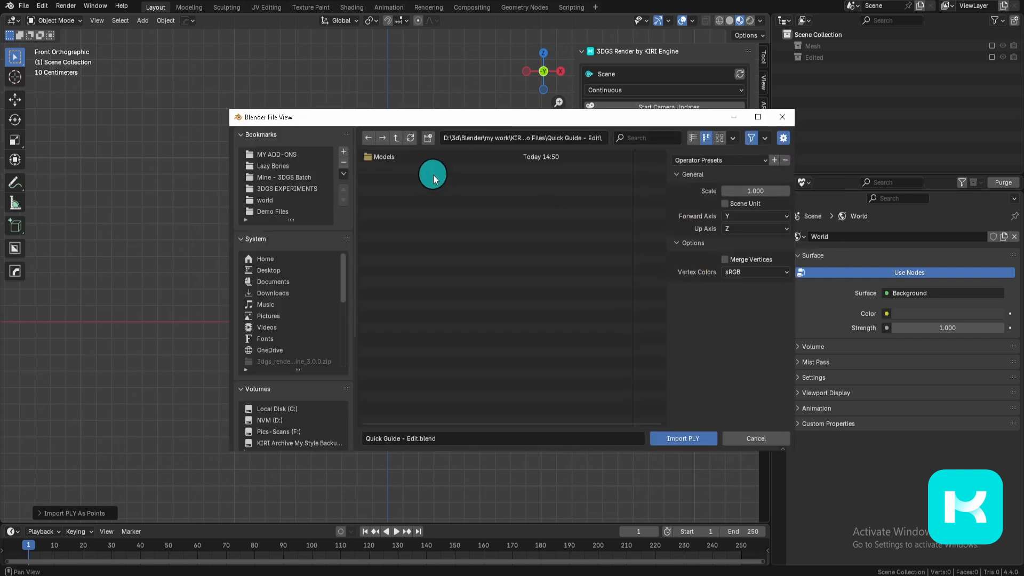
{"action": "left_click", "coordinate": [437, 158]}
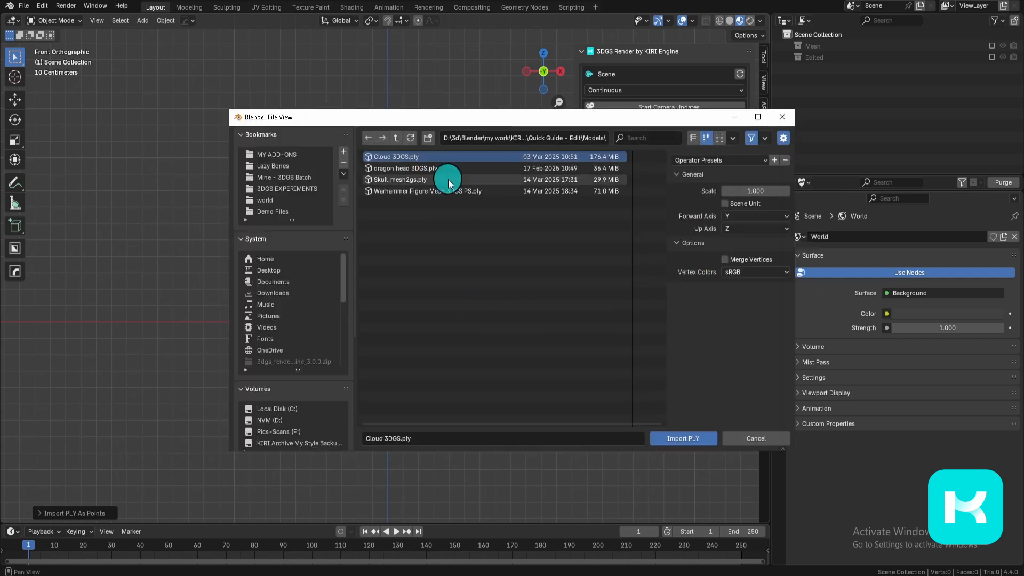
{"action": "left_click", "coordinate": [666, 440]}
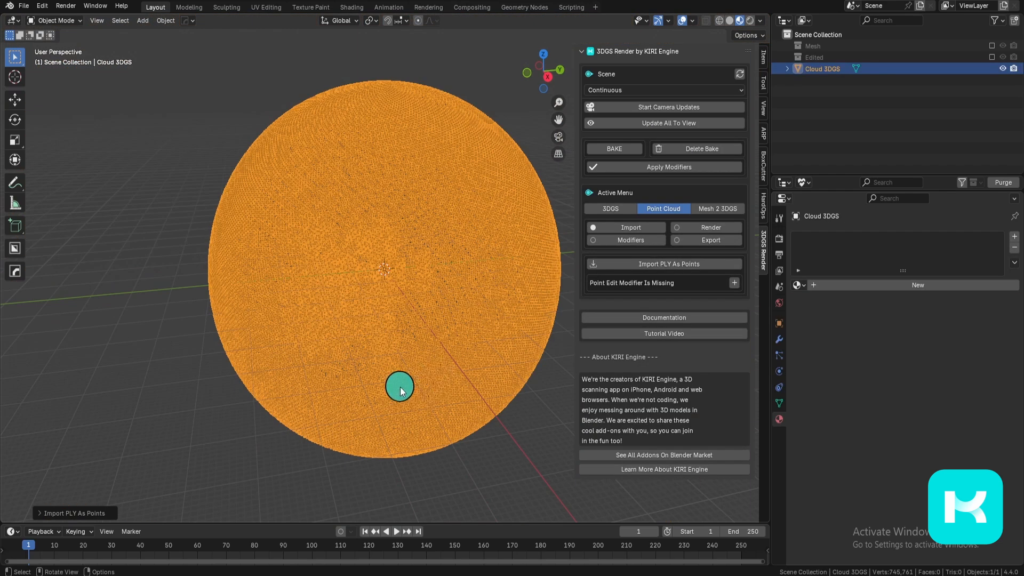
- Add the missing point edit modifier to the imported Cloud 3DGS object
{"action": "middle_click_drag", "start_coordinate": [400, 390], "coordinate": [434, 368]}
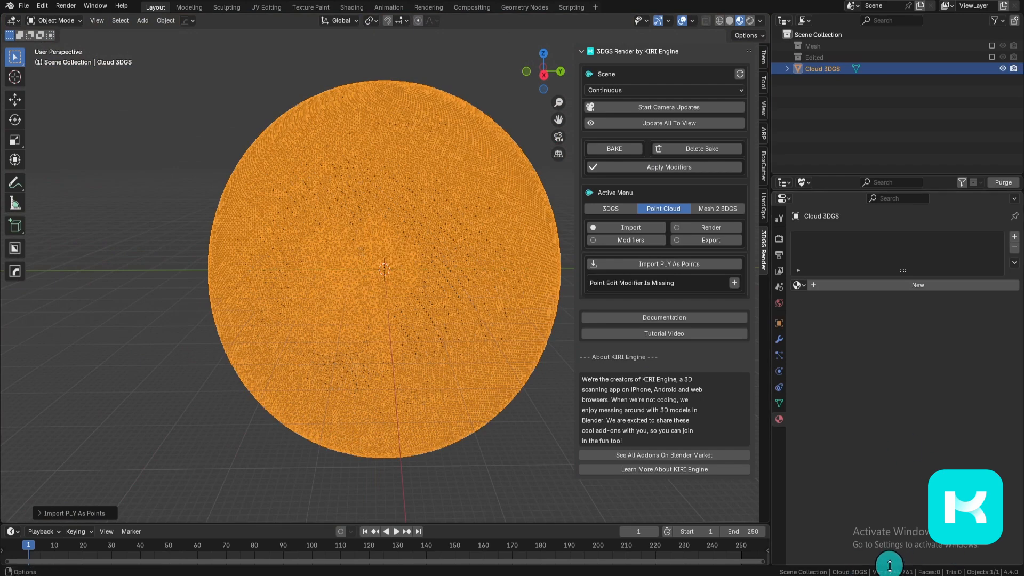
{"action": "mouse_move", "coordinate": [435, 305]}
{"action": "middle_mouse_down"}
{"action": "mouse_move", "coordinate": [446, 308]}
{"action": "mouse_move", "coordinate": [263, 290]}
{"action": "mouse_move", "coordinate": [521, 304]}
{"action": "mouse_move", "coordinate": [453, 309]}
{"action": "mouse_move", "coordinate": [407, 297]}
{"action": "mouse_move", "coordinate": [415, 303]}
{"action": "middle_mouse_up"}
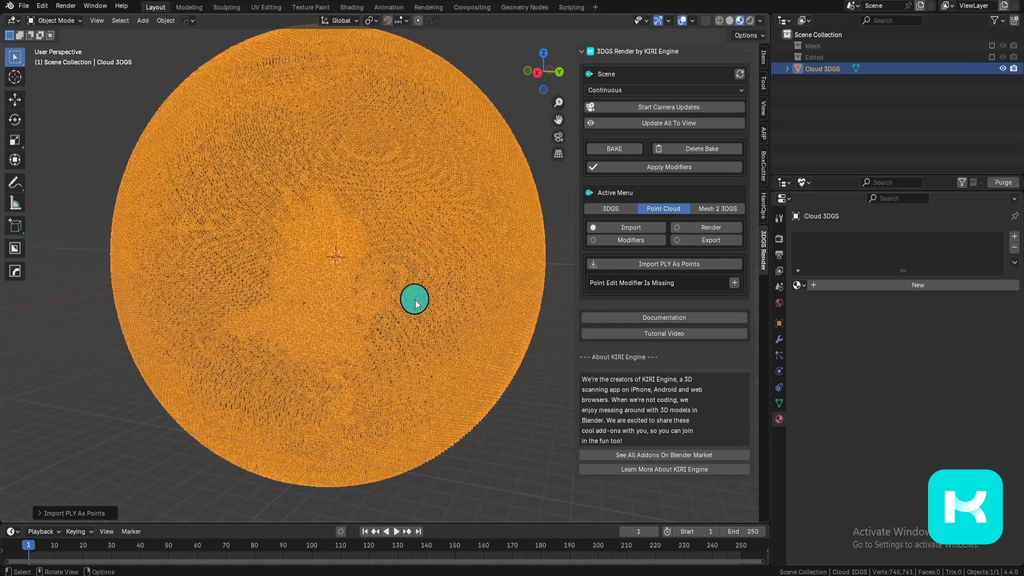
{"action": "left_click", "coordinate": [643, 240]}
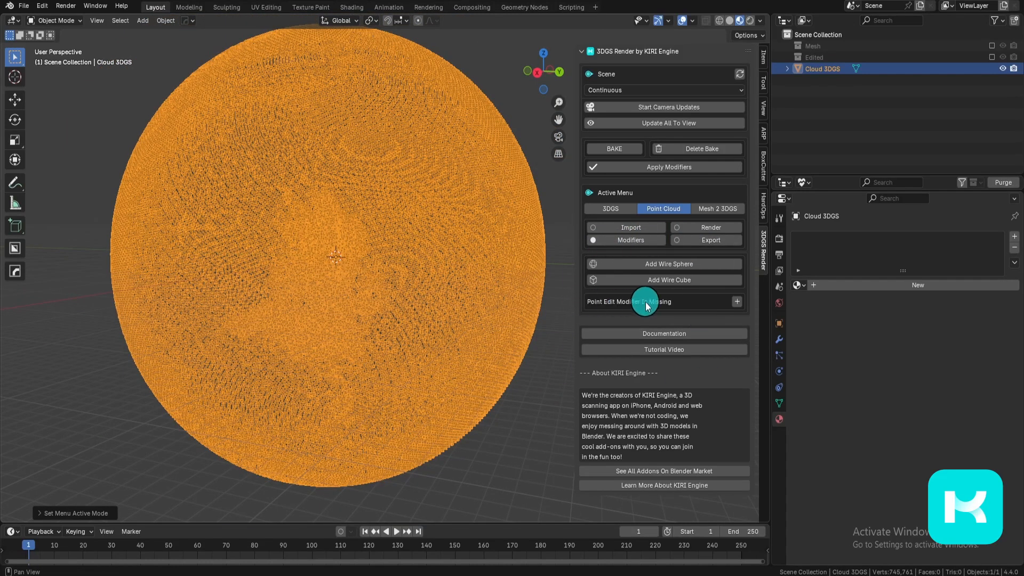
{"action": "left_click", "coordinate": [738, 302]}
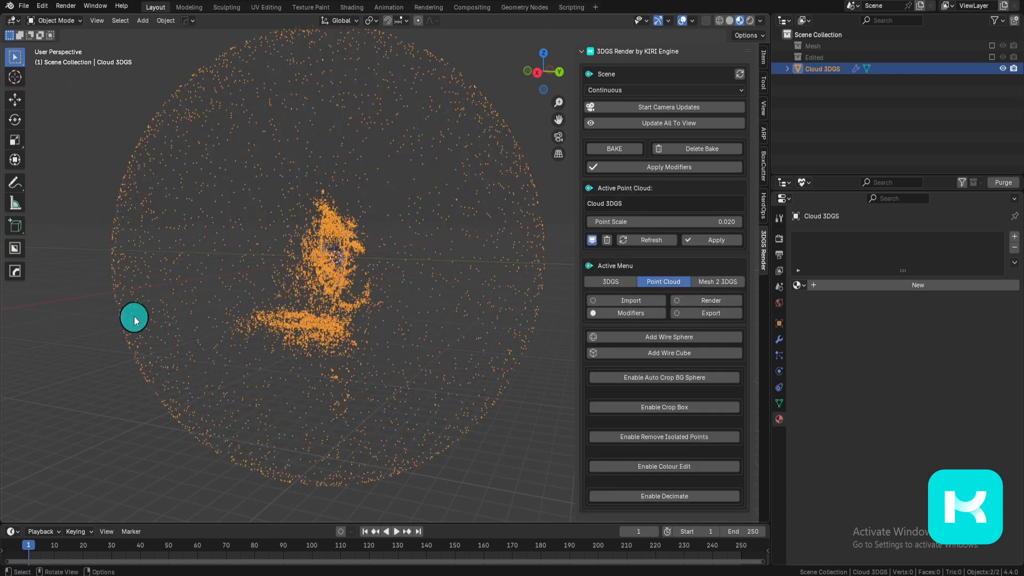
- Enable Auto Crop BG Sphere on the Cloud 3DGS point cloud with a sphere threshold of 1.180
{"action": "scroll", "coordinate": [642, 469], "scroll_direction": "down", "scroll_amount": 3}
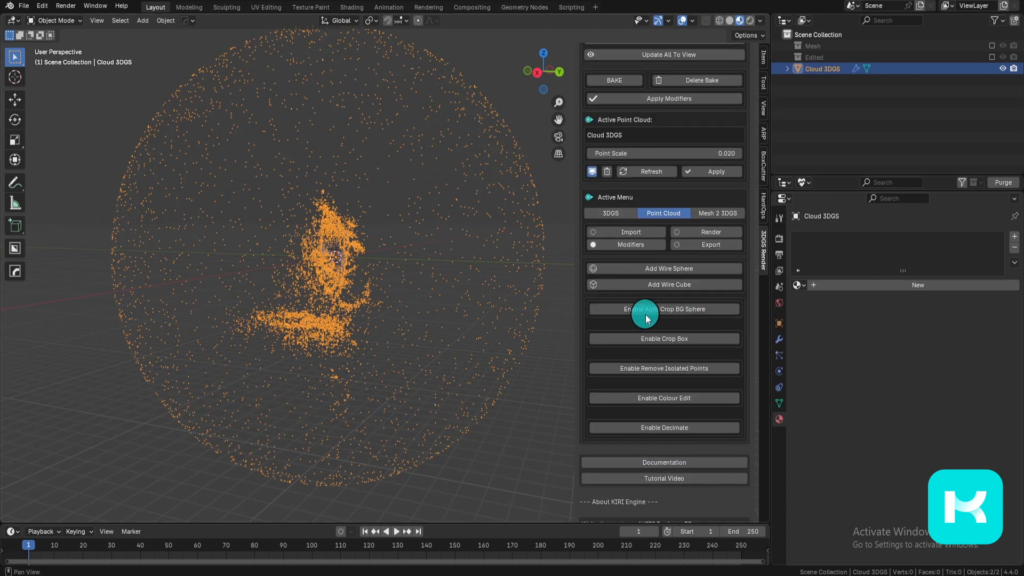
{"action": "left_click", "coordinate": [723, 309]}
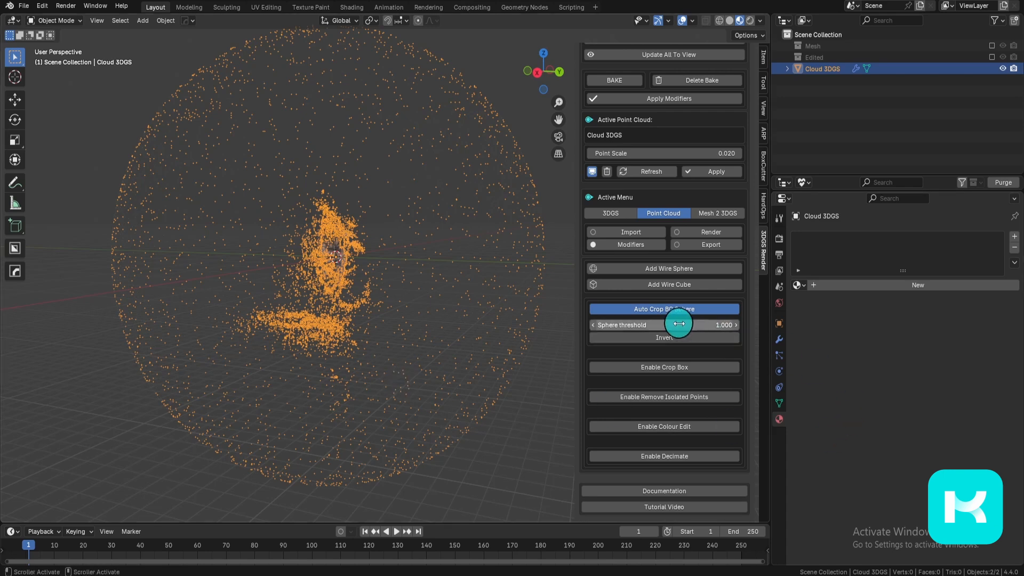
{"action": "left_click_drag", "start_coordinate": [678, 323], "coordinate": [676, 324]}
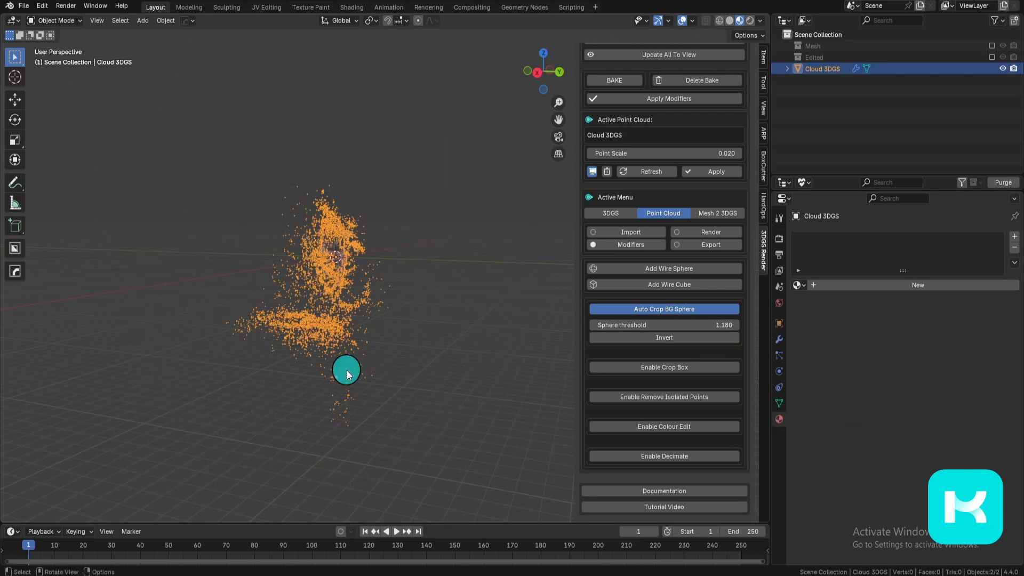
- Maximise the viewport, inspect the scan's centre up close and set the Cloud 3DGS point scale to 0.002
{"action": "scroll", "coordinate": [238, 281], "scroll_direction": "up", "scroll_amount": 10}
{"action": "key", "text": "ctrl+space"}
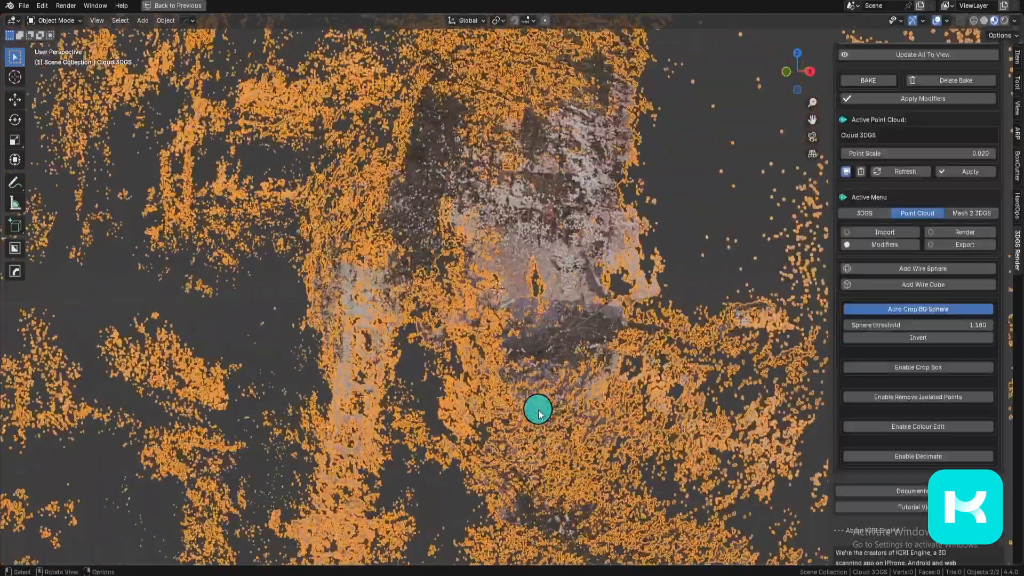
{"action": "scroll", "coordinate": [537, 414], "scroll_direction": "up", "scroll_amount": 8}
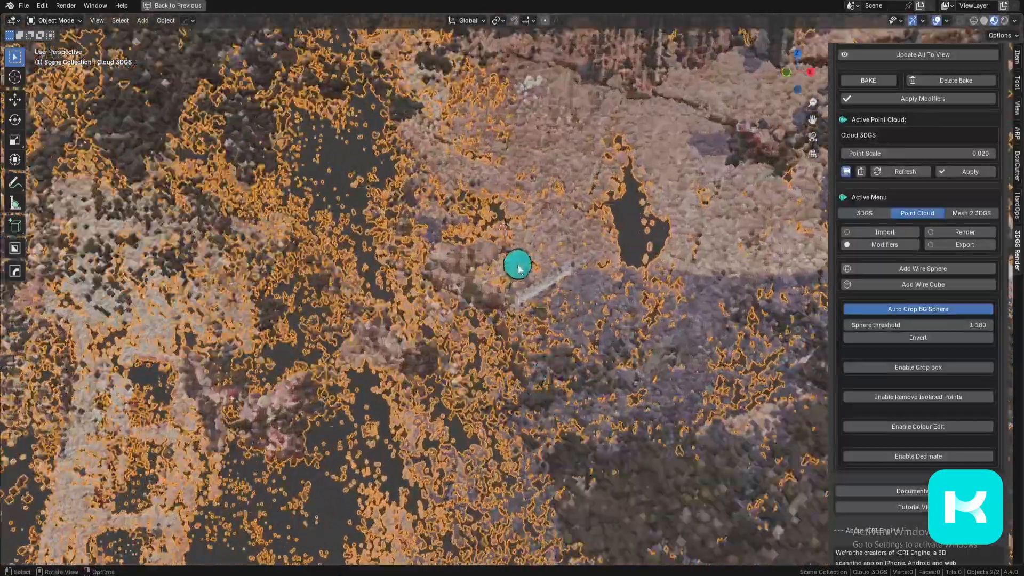
{"action": "scroll", "coordinate": [540, 333], "scroll_direction": "down", "scroll_amount": 2}
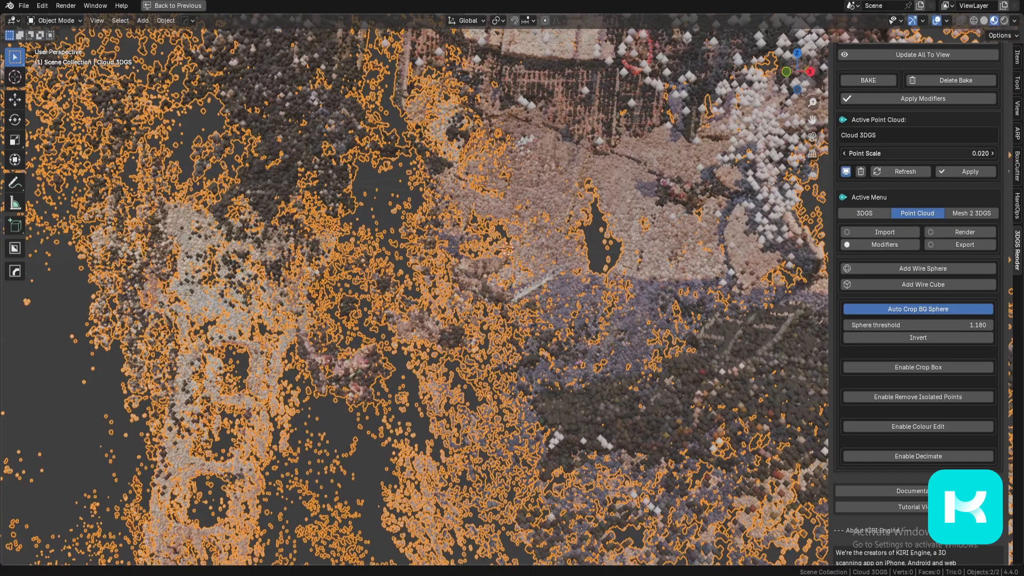
{"action": "left_click_drag", "start_coordinate": [918, 154], "coordinate": [888, 154]}
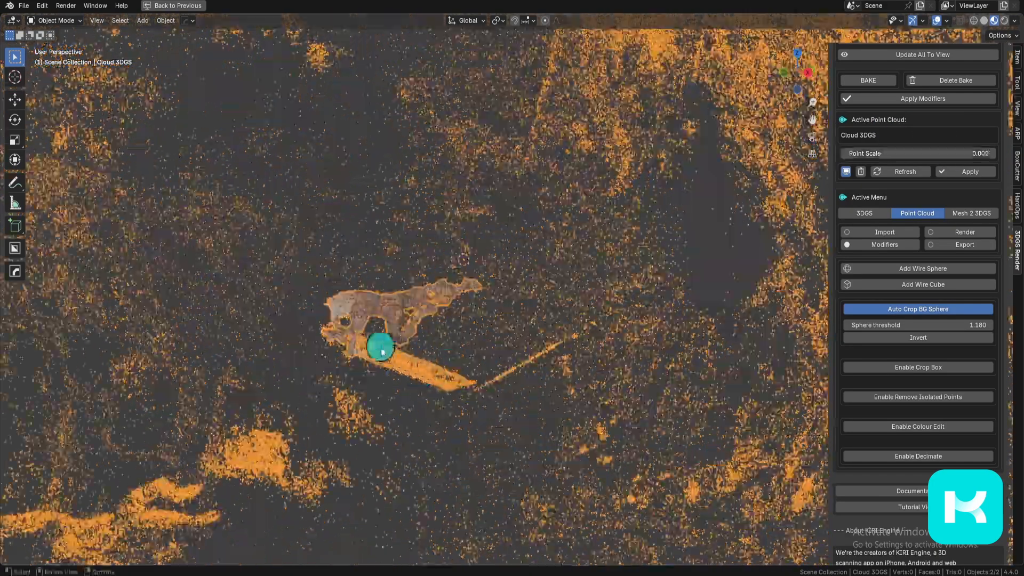
{"action": "middle_click_drag", "start_coordinate": [386, 352], "coordinate": [422, 369]}
{"action": "scroll", "coordinate": [450, 314], "scroll_direction": "down", "scroll_amount": 3}
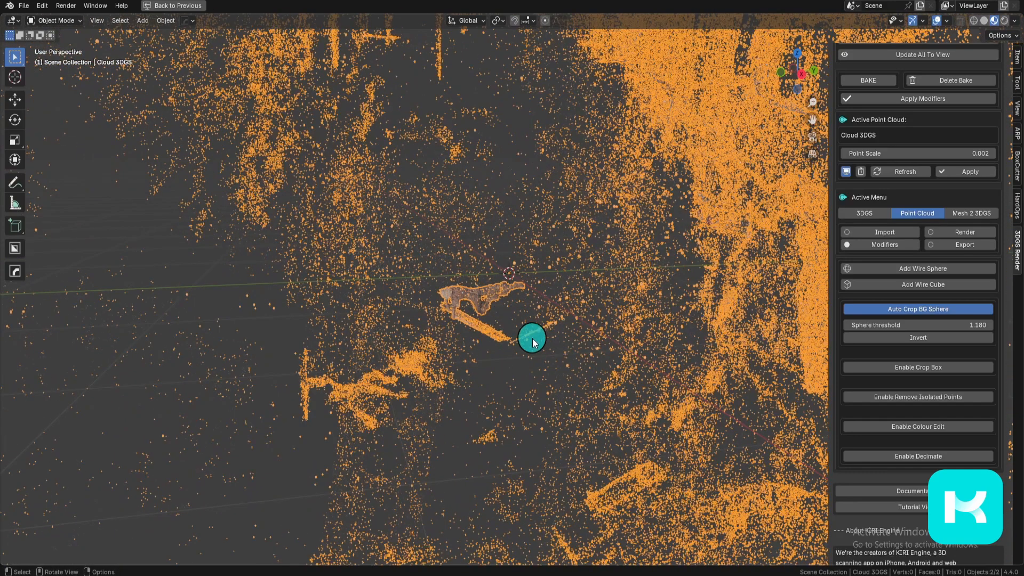
- Rotate the Cloud 3DGS point cloud by -90 degrees about the global X axis
{"action": "key", "text": "r"}
{"action": "key", "text": "x"}
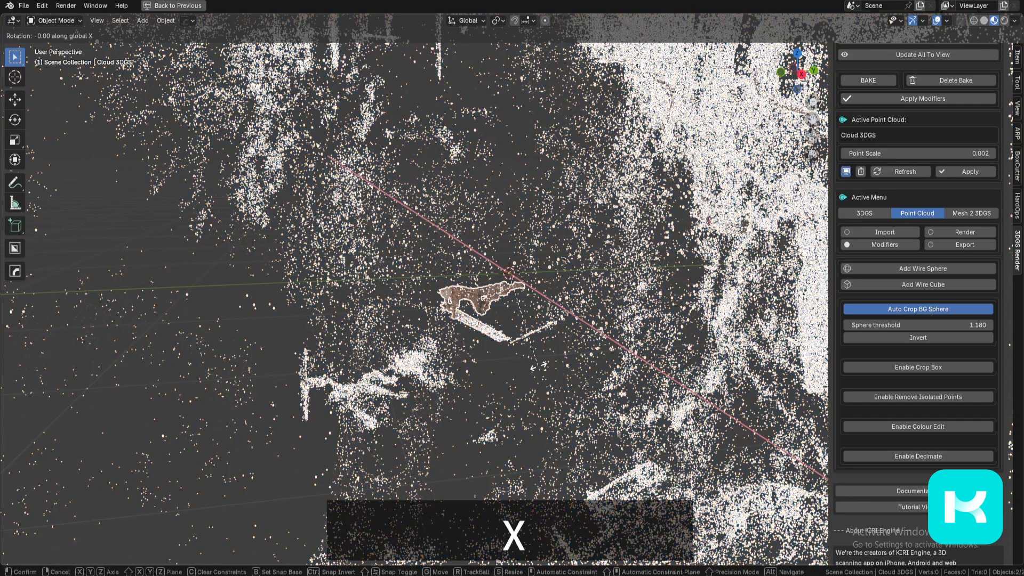
{"action": "key", "text": "minus"}
{"action": "key", "text": "9"}
{"action": "key", "text": "0"}
{"action": "key", "text": "Return"}
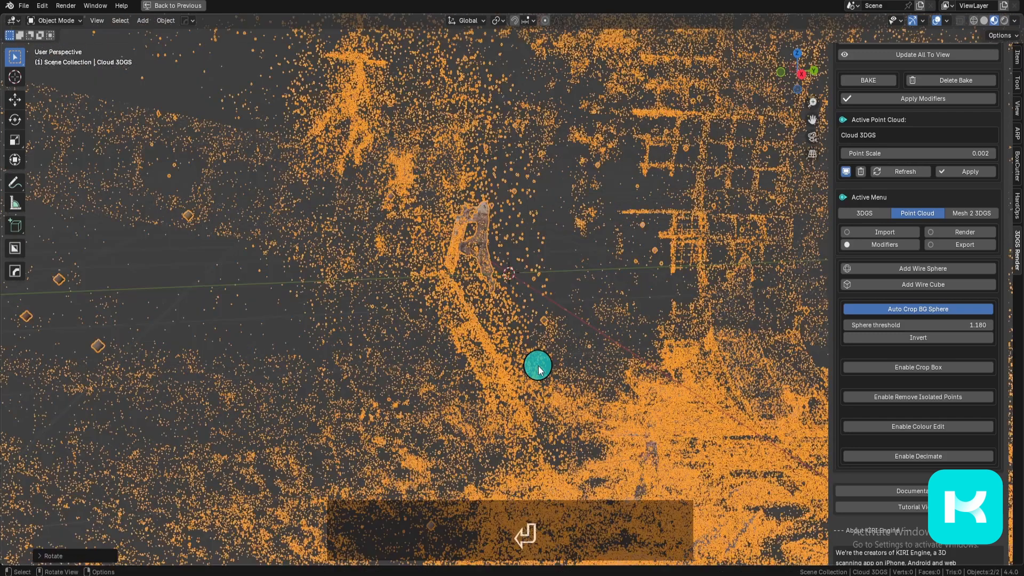
- In the front orthographic view, move the Cloud 3DGS point cloud so the statue sits at the world origin
{"action": "key", "text": "KP_1"}
{"action": "key", "text": "g"}
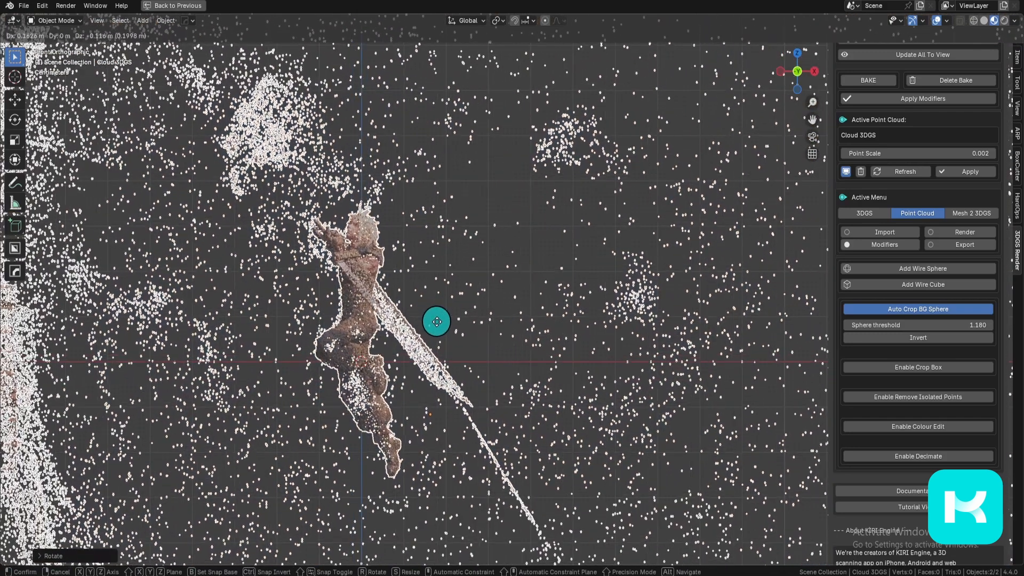
{"action": "left_click", "coordinate": [437, 329]}
{"action": "middle_click_drag", "start_coordinate": [438, 329], "coordinate": [533, 327], "text": "shift"}
{"action": "scroll", "coordinate": [526, 359], "scroll_direction": "down", "scroll_amount": 3}
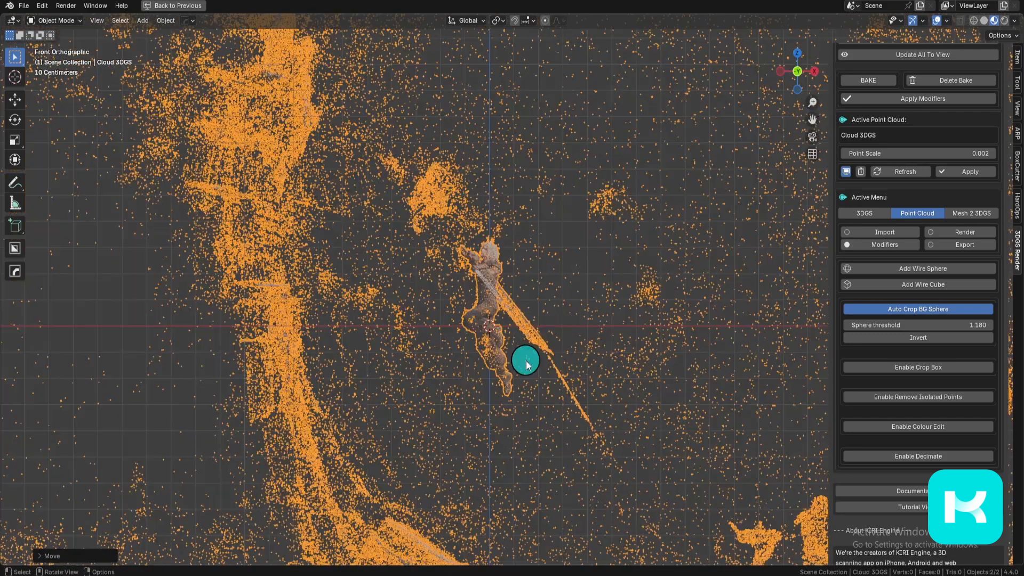
- Add a wire cube and enable Crop Box on Cloud 3DGS with Wire Cube as crop object, keeping only the points inside it
{"action": "left_click", "coordinate": [969, 288]}
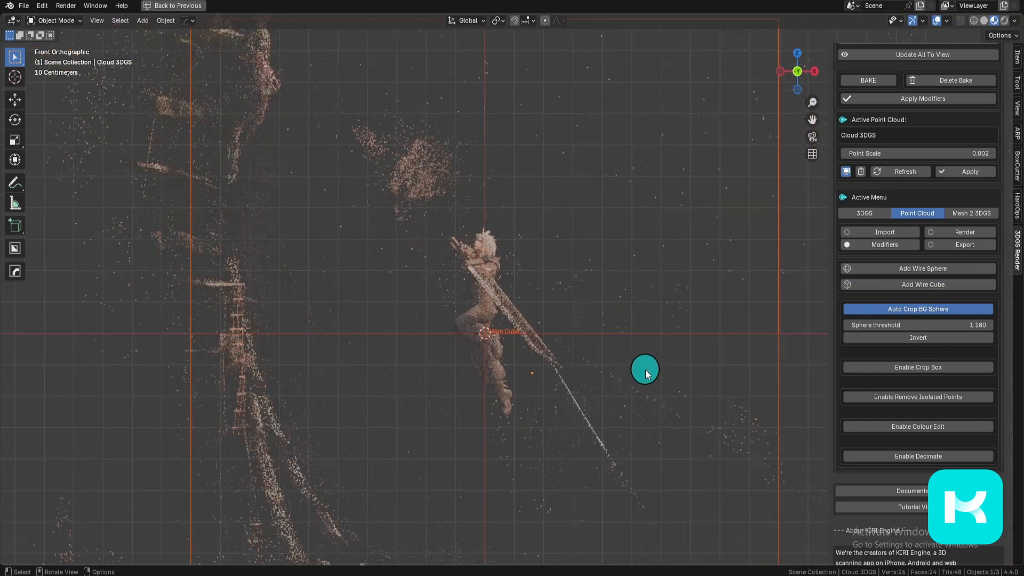
{"action": "scroll", "coordinate": [647, 368], "scroll_direction": "down", "scroll_amount": 4}
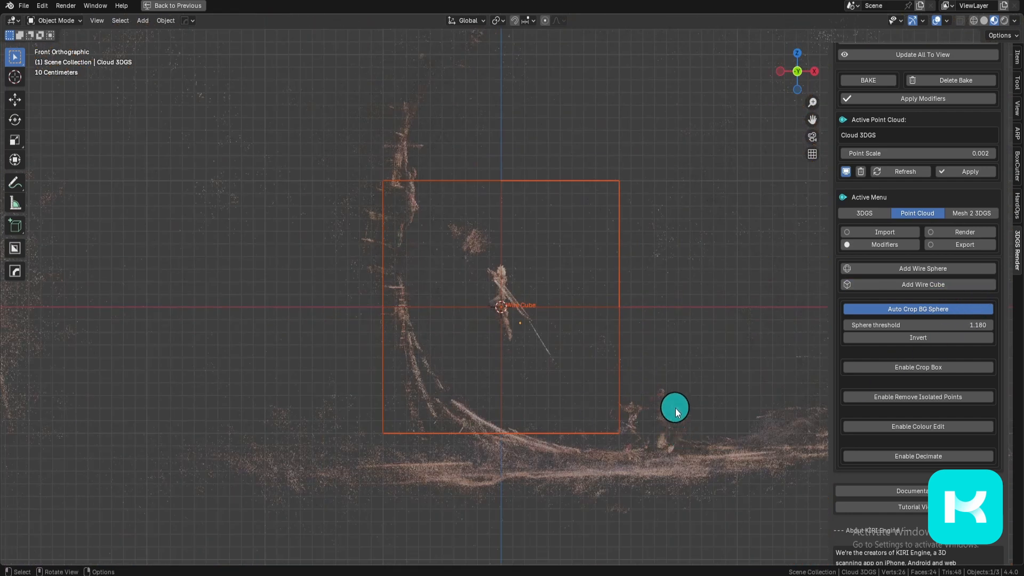
{"action": "left_click", "coordinate": [645, 460]}
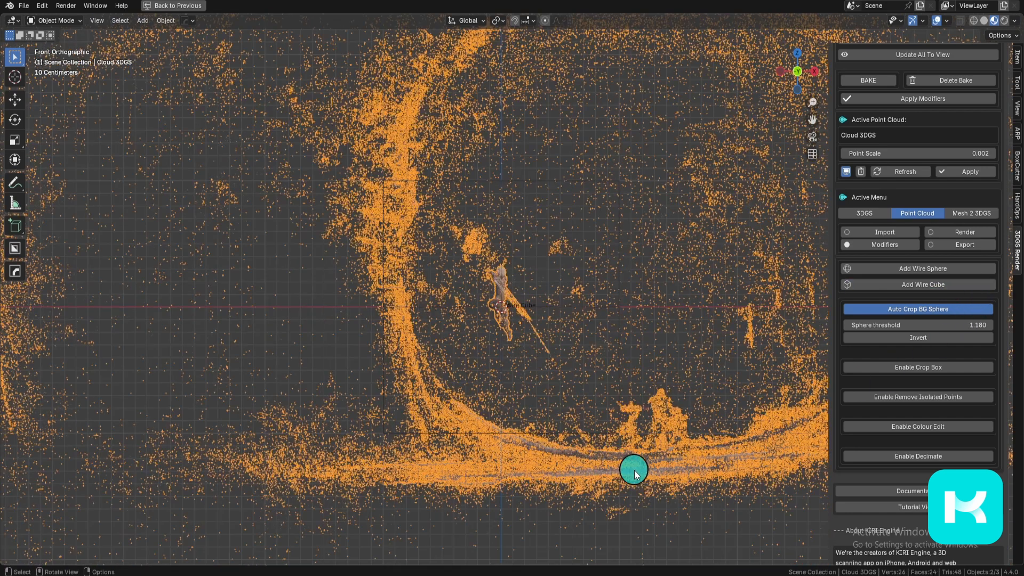
{"action": "left_click", "coordinate": [968, 367]}
{"action": "left_click", "coordinate": [987, 384]}
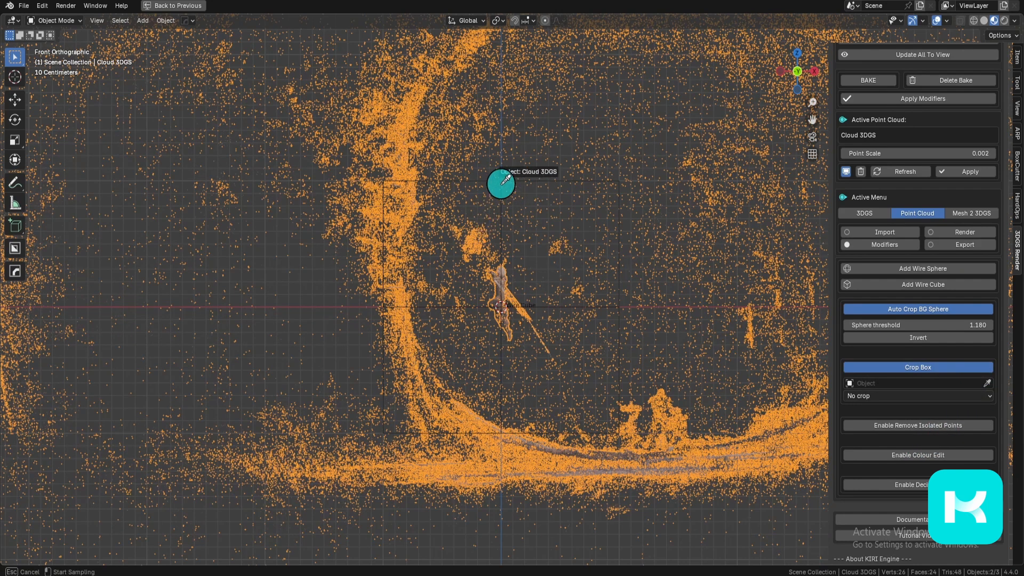
{"action": "left_click", "coordinate": [885, 382]}
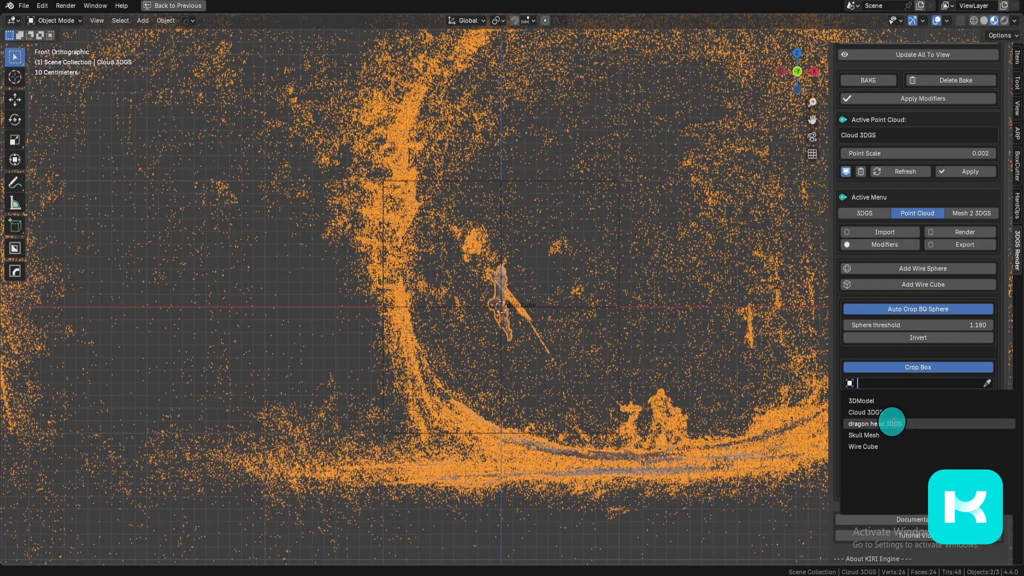
{"action": "left_click", "coordinate": [898, 447]}
{"action": "left_click", "coordinate": [880, 396]}
{"action": "left_click", "coordinate": [933, 437]}
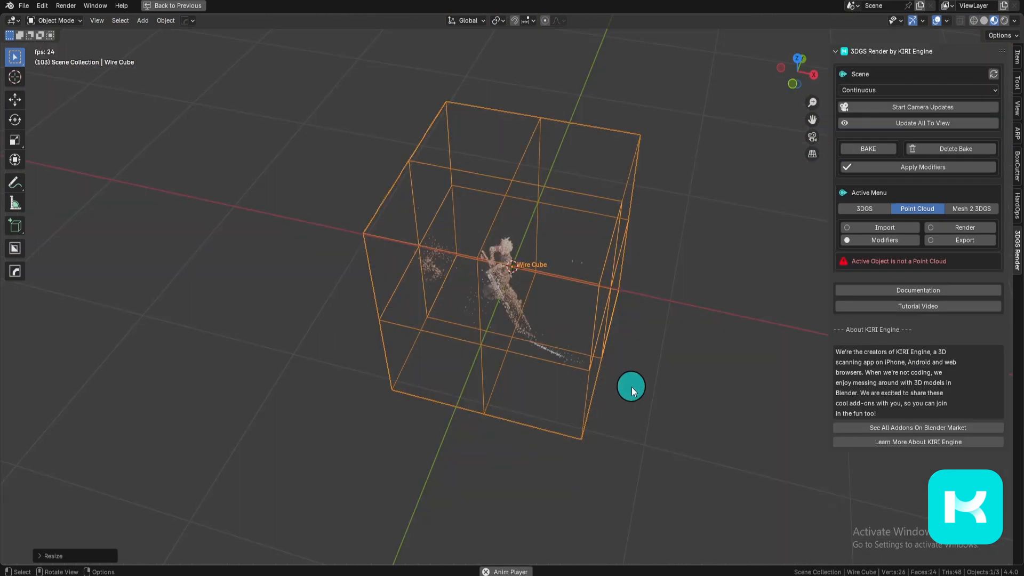
- In the top view, resize the wire cube and move it in the negative Y direction to fit around the statue
{"action": "key", "text": "grave"}
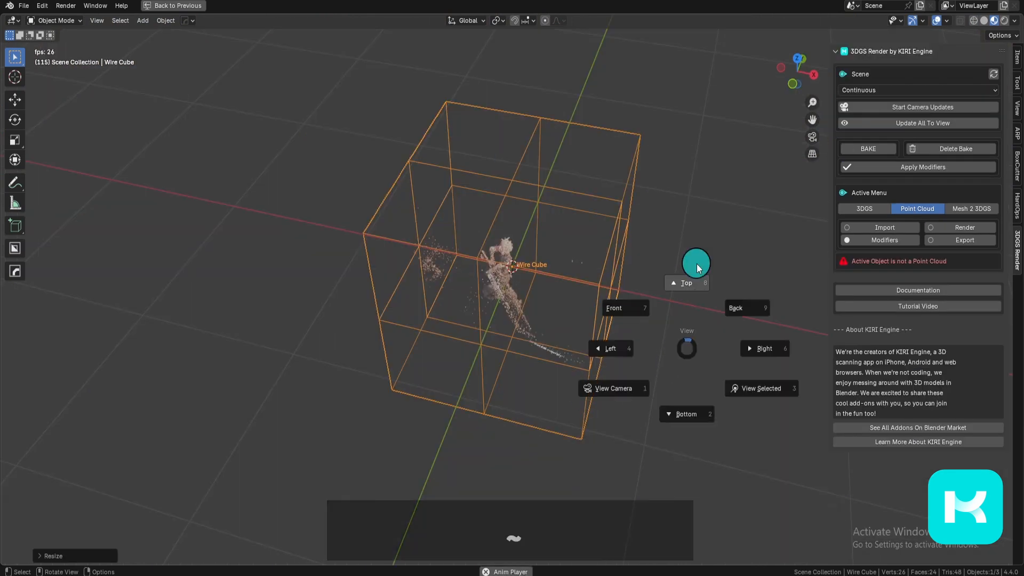
{"action": "left_click", "coordinate": [686, 279]}
{"action": "key", "text": "s"}
{"action": "left_click", "coordinate": [704, 245]}
{"action": "key", "text": "g"}
{"action": "key", "text": "y"}
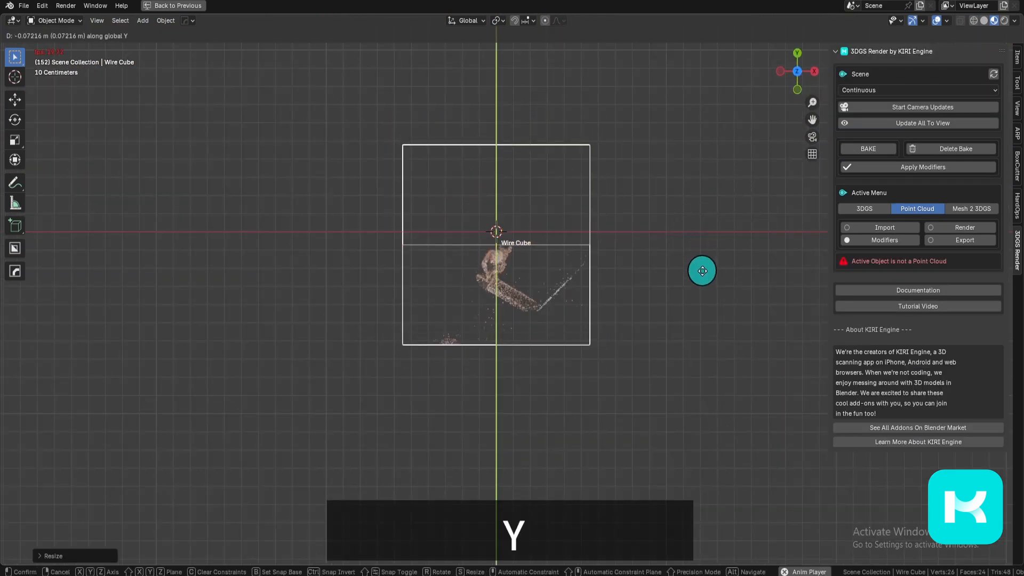
{"action": "left_click", "coordinate": [702, 280]}
- Edit the wire cube's mesh in the front orthographic wireframe view and select its lower middle vertices
{"action": "middle_click_drag", "start_coordinate": [580, 309], "coordinate": [646, 399]}
{"action": "key", "text": "Tab"}
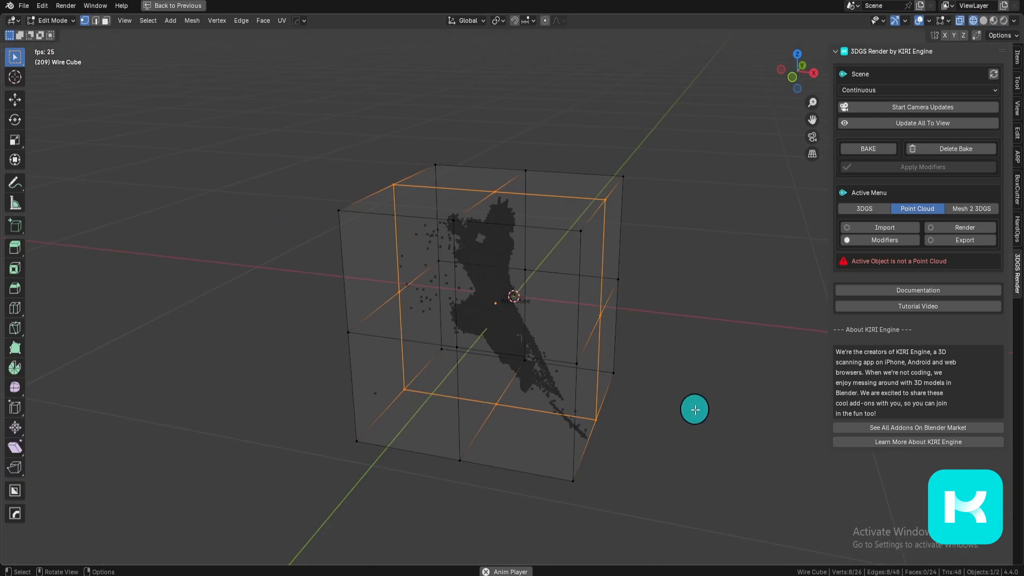
{"action": "key", "text": "grave"}
{"action": "left_click", "coordinate": [629, 380]}
{"action": "key", "text": "shift+z"}
{"action": "left_click_drag", "start_coordinate": [430, 414], "coordinate": [531, 484]}
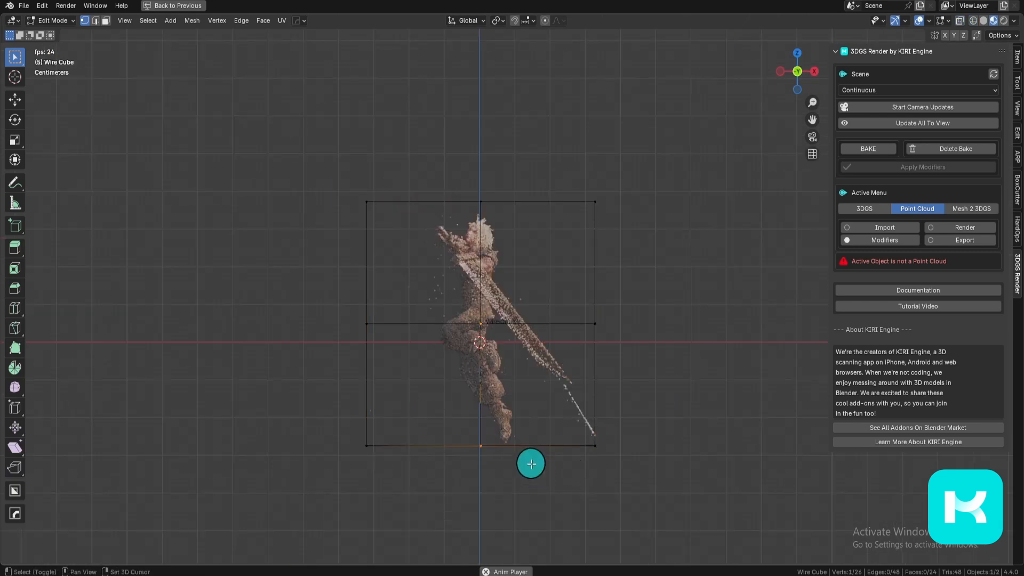
{"action": "key", "text": "z"}
{"action": "left_click", "coordinate": [539, 487]}
{"action": "key", "text": "g"}
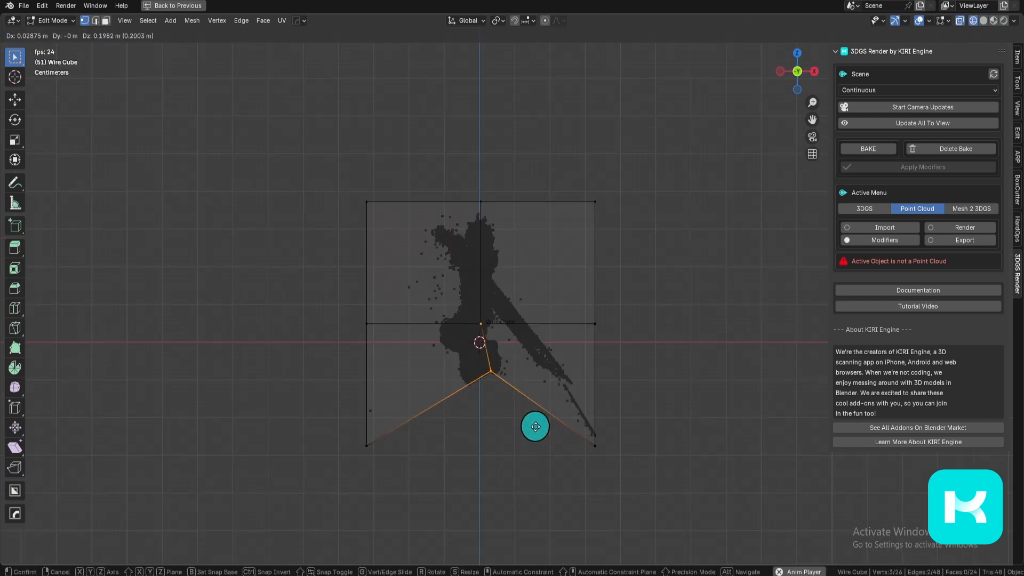
{"action": "right_click", "coordinate": [535, 453]}
- Remove the wire cube's middle vertices and move its corners in the front view to frame the sword diagonally
{"action": "left_click_drag", "start_coordinate": [544, 302], "coordinate": [660, 357]}
{"action": "key", "text": "g"}
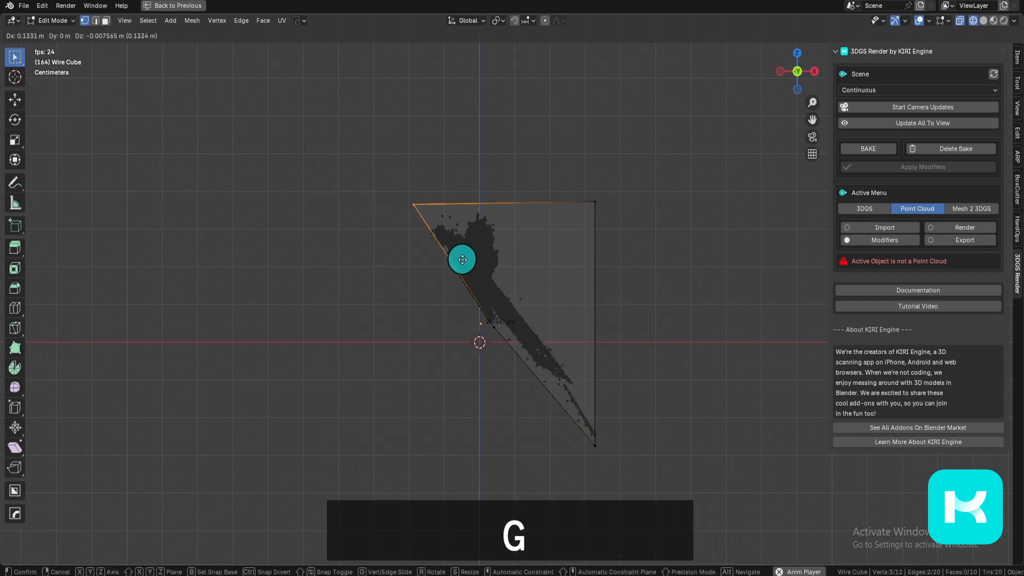
{"action": "left_click", "coordinate": [465, 272]}
{"action": "left_click_drag", "start_coordinate": [568, 179], "coordinate": [648, 254]}
{"action": "key", "text": "g"}
{"action": "left_click", "coordinate": [523, 262]}
{"action": "left_click_drag", "start_coordinate": [551, 407], "coordinate": [613, 459]}
{"action": "key", "text": "g"}
{"action": "left_click", "coordinate": [625, 426]}
- From the side, move the wire cube's corner vertices inward so the crop box closely encloses only the sword
{"action": "left_click_drag", "start_coordinate": [482, 311], "coordinate": [521, 363]}
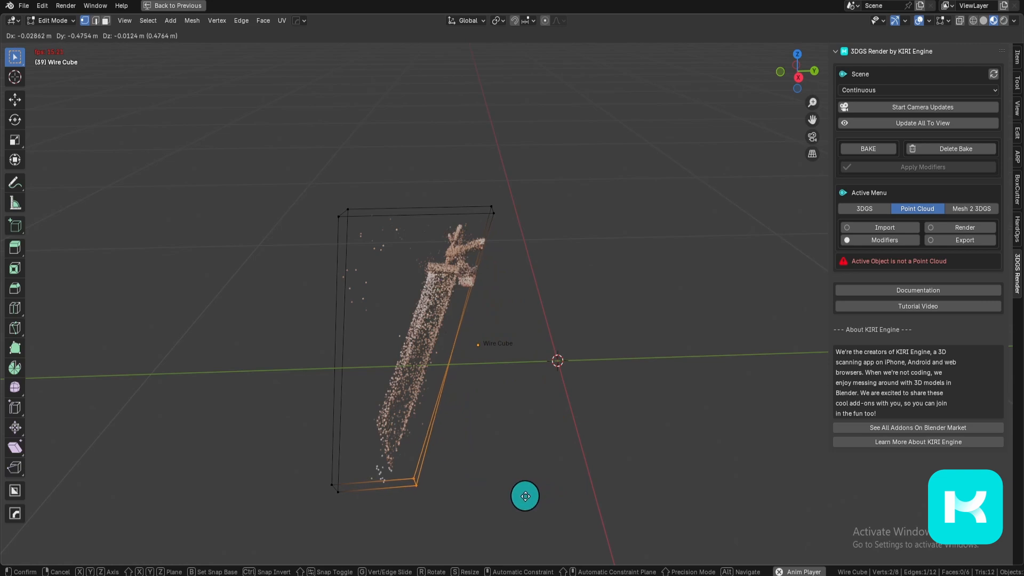
{"action": "left_click", "coordinate": [513, 493]}
{"action": "left_click_drag", "start_coordinate": [463, 181], "coordinate": [513, 226]}
{"action": "key", "text": "g"}
{"action": "left_click", "coordinate": [498, 231]}
{"action": "left_click_drag", "start_coordinate": [288, 167], "coordinate": [384, 242]}
{"action": "key", "text": "g"}
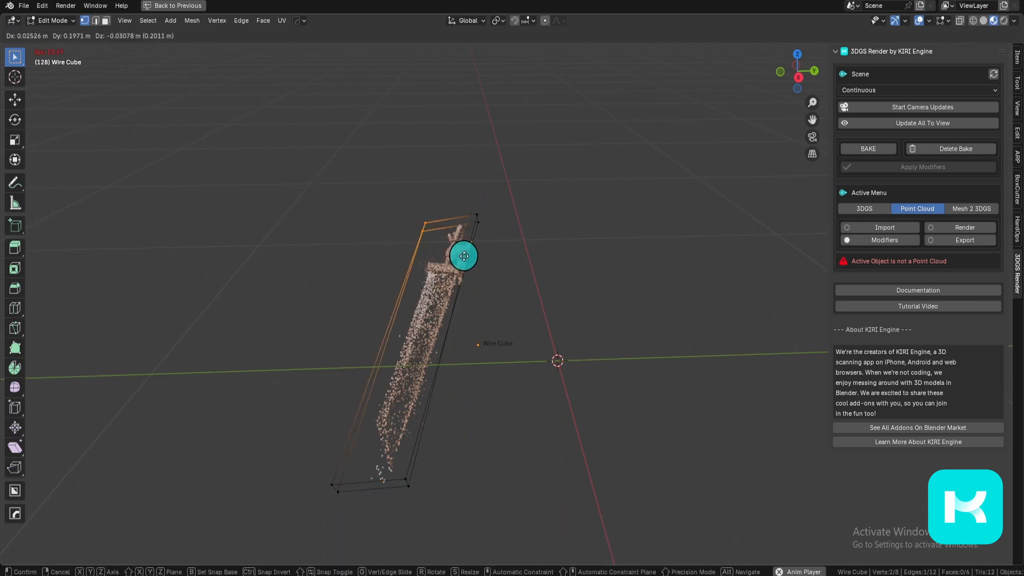
{"action": "left_click", "coordinate": [464, 256]}
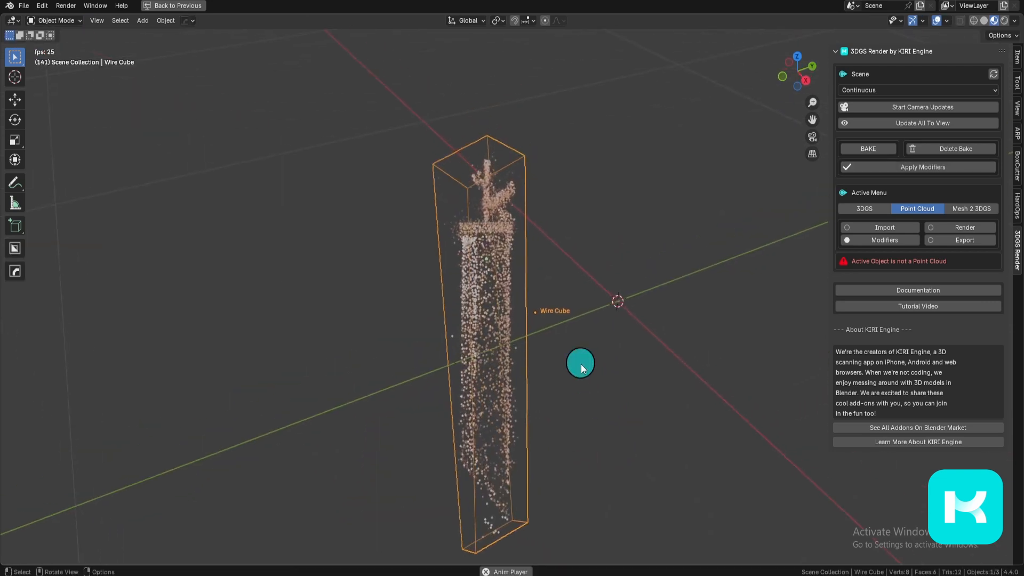
- Apply the Cloud 3DGS point edit modifier to keep only the cropped sword points, and delete the wire cube
{"action": "middle_click_drag", "start_coordinate": [535, 307], "coordinate": [486, 408], "text": "shift"}
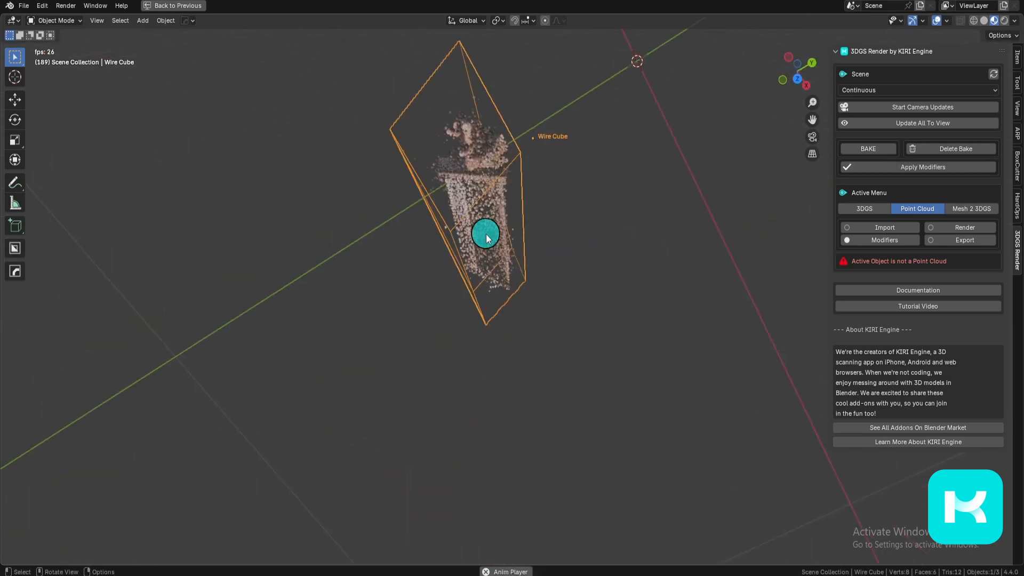
{"action": "middle_click_drag", "start_coordinate": [486, 234], "coordinate": [560, 356], "text": "shift"}
{"action": "middle_click_drag", "start_coordinate": [561, 352], "coordinate": [566, 288]}
{"action": "scroll", "coordinate": [566, 288], "scroll_direction": "up", "scroll_amount": 2}
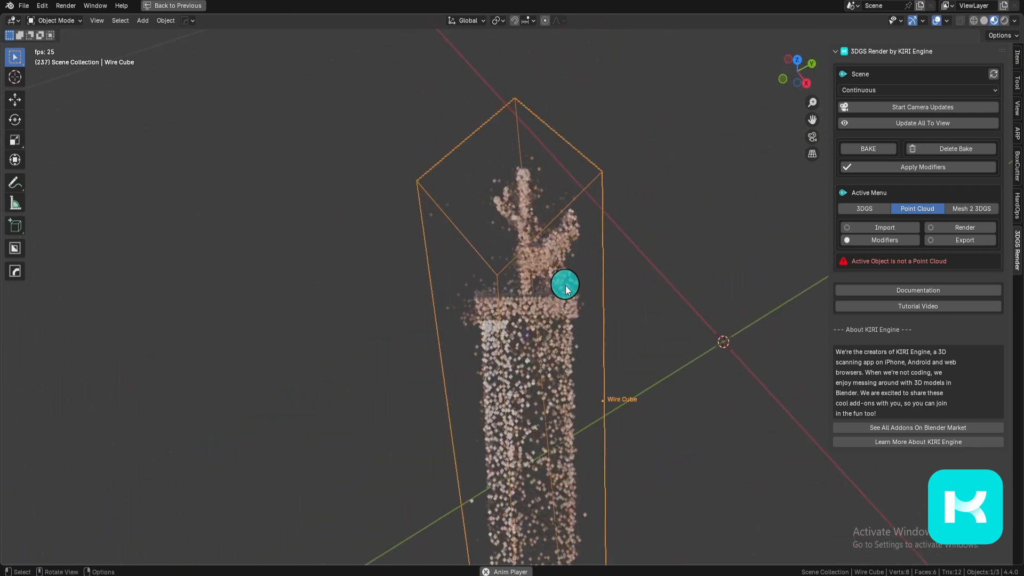
{"action": "scroll", "coordinate": [566, 288], "scroll_direction": "up", "scroll_amount": 2}
{"action": "scroll", "coordinate": [549, 341], "scroll_direction": "down", "scroll_amount": 6}
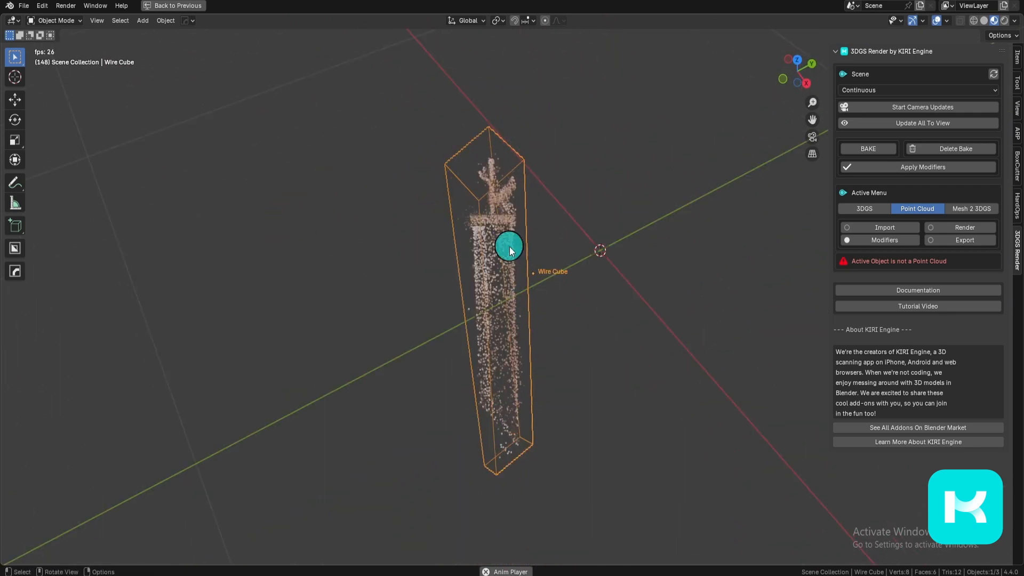
{"action": "left_click", "coordinate": [500, 446]}
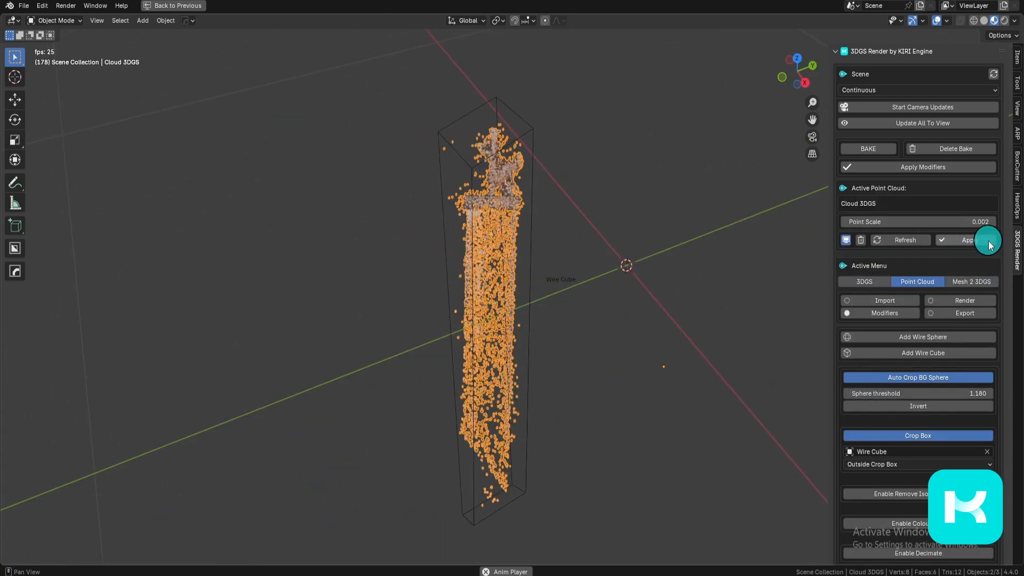
{"action": "left_click", "coordinate": [966, 241]}
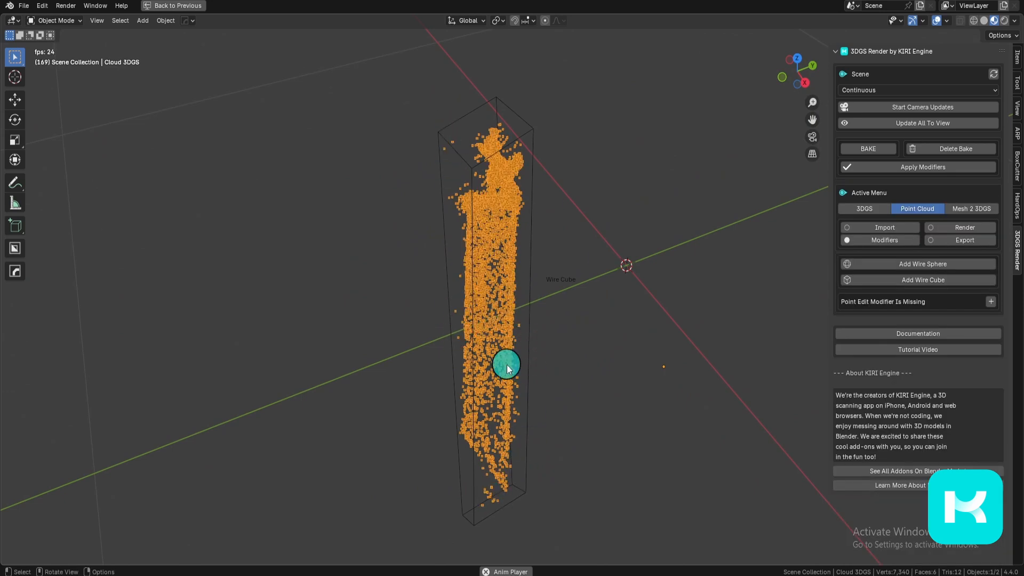
- In Edit Mode, lasso-select the stray points around the sword's hilt, guard, blade edges and tip, and delete these vertices
{"action": "key", "text": "Tab"}
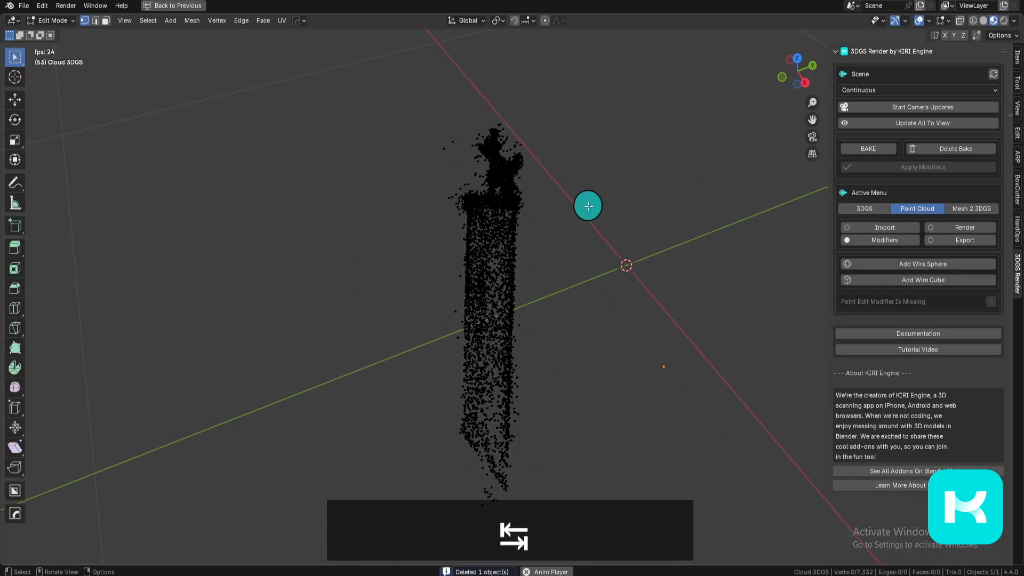
{"action": "middle_click_drag", "start_coordinate": [503, 282], "coordinate": [519, 359], "text": "shift"}
{"action": "scroll", "coordinate": [519, 359], "scroll_direction": "up", "scroll_amount": 2}
{"action": "left_click_drag", "start_coordinate": [403, 181], "coordinate": [467, 232]}
{"action": "middle_click_drag", "start_coordinate": [459, 336], "coordinate": [486, 308], "text": "shift"}
{"action": "scroll", "coordinate": [486, 308], "scroll_direction": "up", "scroll_amount": 2}
{"action": "scroll", "coordinate": [486, 307], "scroll_direction": "up", "scroll_amount": 1}
{"action": "left_click_drag", "start_coordinate": [385, 149], "coordinate": [482, 293]}
{"action": "scroll", "coordinate": [469, 304], "scroll_direction": "up", "scroll_amount": 2}
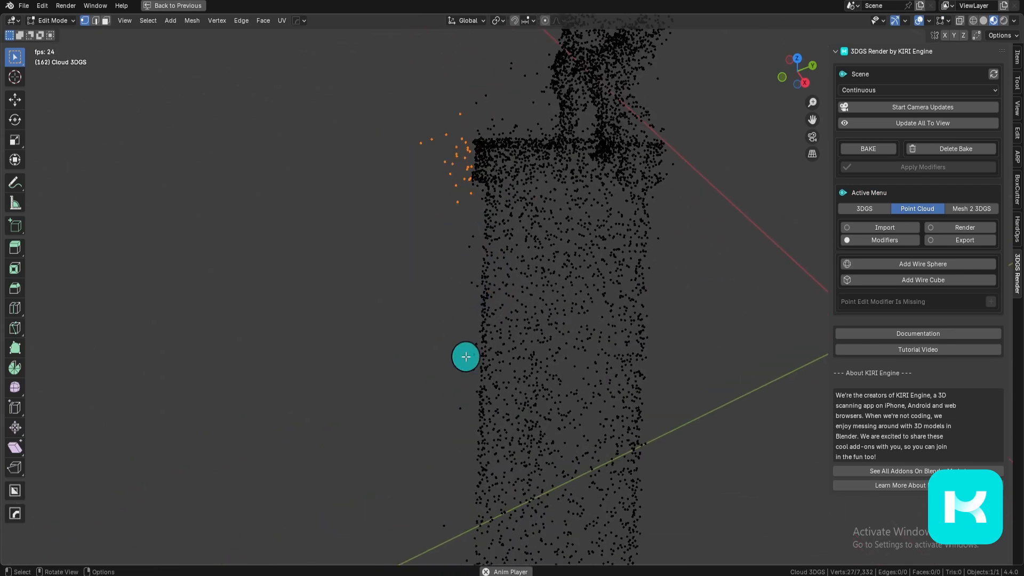
{"action": "left_click_drag", "start_coordinate": [454, 216], "coordinate": [476, 308]}
{"action": "scroll", "coordinate": [473, 370], "scroll_direction": "up", "scroll_amount": 2}
{"action": "left_click_drag", "start_coordinate": [429, 130], "coordinate": [490, 289]}
{"action": "middle_click_drag", "start_coordinate": [519, 313], "coordinate": [536, 175], "text": "shift"}
{"action": "left_click_drag", "start_coordinate": [423, 127], "coordinate": [491, 350]}
{"action": "scroll", "coordinate": [552, 400], "scroll_direction": "down", "scroll_amount": 6}
{"action": "middle_click_drag", "start_coordinate": [587, 414], "coordinate": [572, 250], "text": "shift"}
{"action": "scroll", "coordinate": [563, 395], "scroll_direction": "up", "scroll_amount": 2}
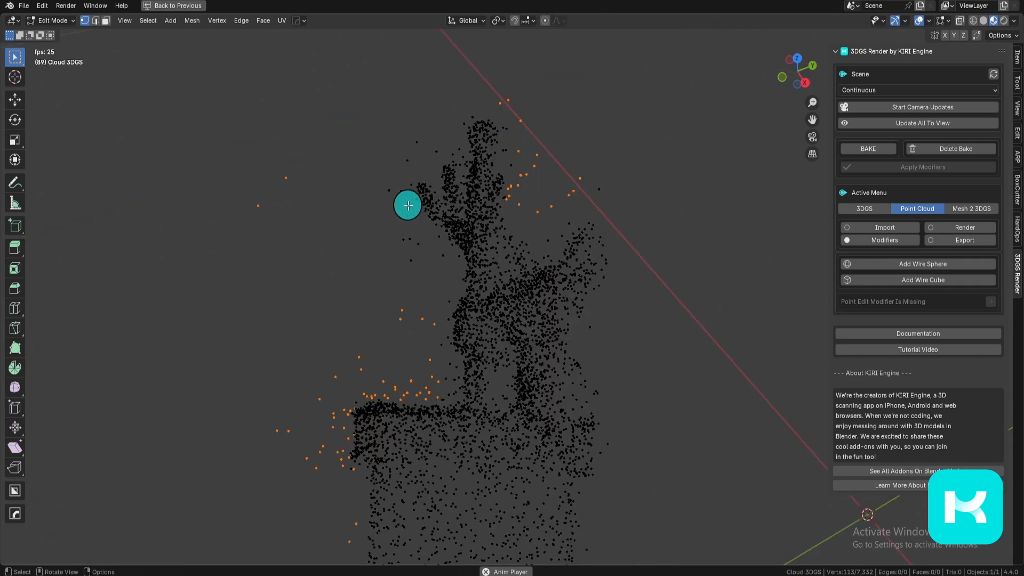
{"action": "mouse_move", "coordinate": [385, 81]}
{"action": "left_mouse_down"}
{"action": "mouse_move", "coordinate": [457, 122]}
{"action": "mouse_move", "coordinate": [412, 194]}
{"action": "mouse_move", "coordinate": [444, 283]}
{"action": "mouse_move", "coordinate": [368, 281]}
{"action": "mouse_move", "coordinate": [354, 175]}
{"action": "mouse_move", "coordinate": [378, 99]}
{"action": "left_mouse_up"}
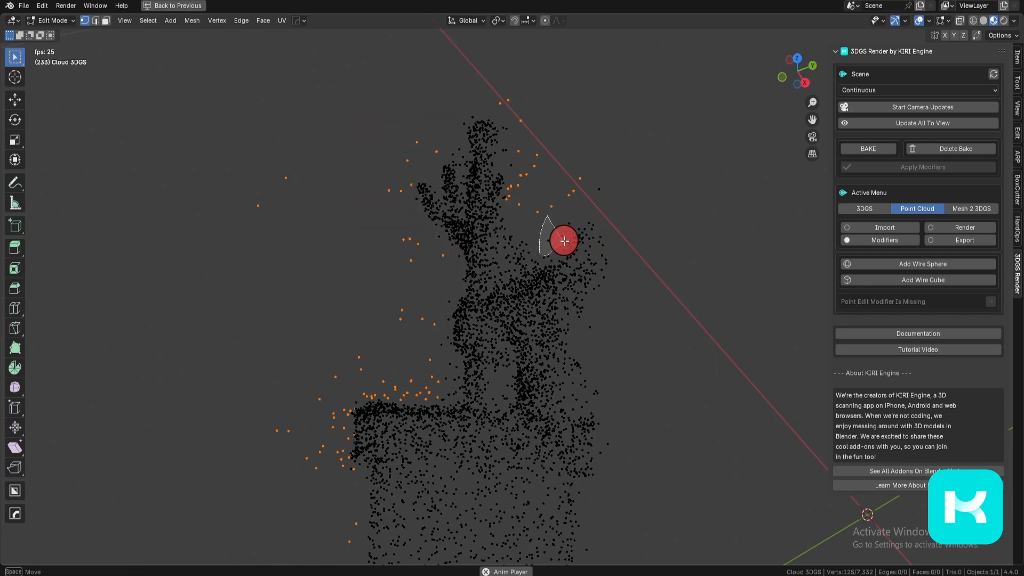
{"action": "mouse_move", "coordinate": [564, 241]}
{"action": "left_mouse_down", "text": "shift"}
{"action": "mouse_move", "coordinate": [617, 196]}
{"action": "mouse_move", "coordinate": [549, 256]}
{"action": "left_mouse_up", "text": "shift"}
{"action": "scroll", "coordinate": [694, 378], "scroll_direction": "down", "scroll_amount": 4}
{"action": "middle_click_drag", "start_coordinate": [694, 378], "coordinate": [624, 267], "text": "shift"}
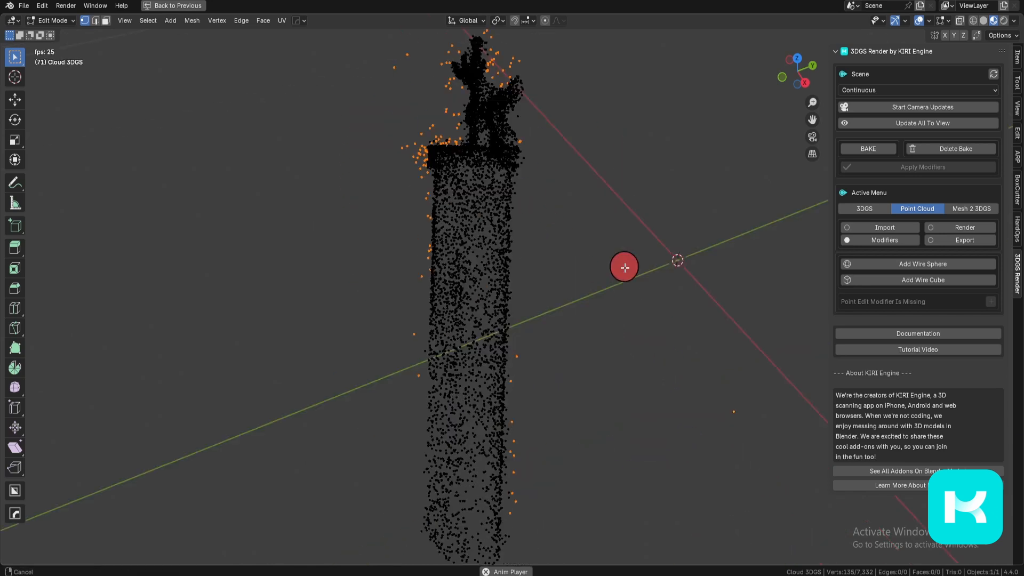
{"action": "scroll", "coordinate": [594, 328], "scroll_direction": "down", "scroll_amount": 4}
{"action": "scroll", "coordinate": [591, 329], "scroll_direction": "up", "scroll_amount": 2}
{"action": "scroll", "coordinate": [582, 323], "scroll_direction": "up", "scroll_amount": 1}
{"action": "key", "text": "x"}
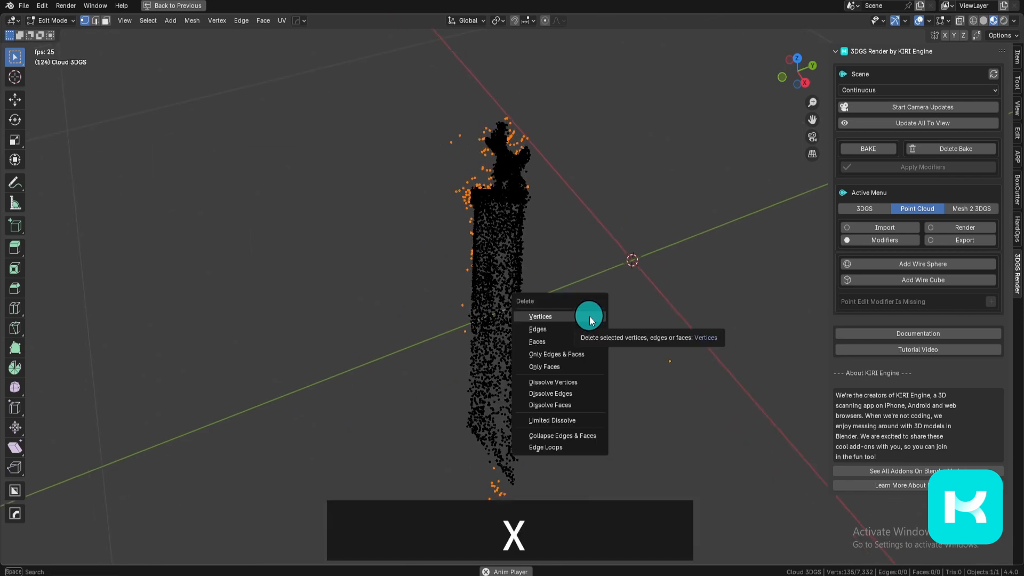
{"action": "left_click", "coordinate": [590, 315]}
- From the side, lasso and delete the remaining stray vertices along the blade and hilt, and return to Object Mode
{"action": "mouse_move", "coordinate": [576, 350]}
{"action": "middle_mouse_down"}
{"action": "mouse_move", "coordinate": [461, 265]}
{"action": "mouse_move", "coordinate": [535, 304]}
{"action": "middle_mouse_up"}
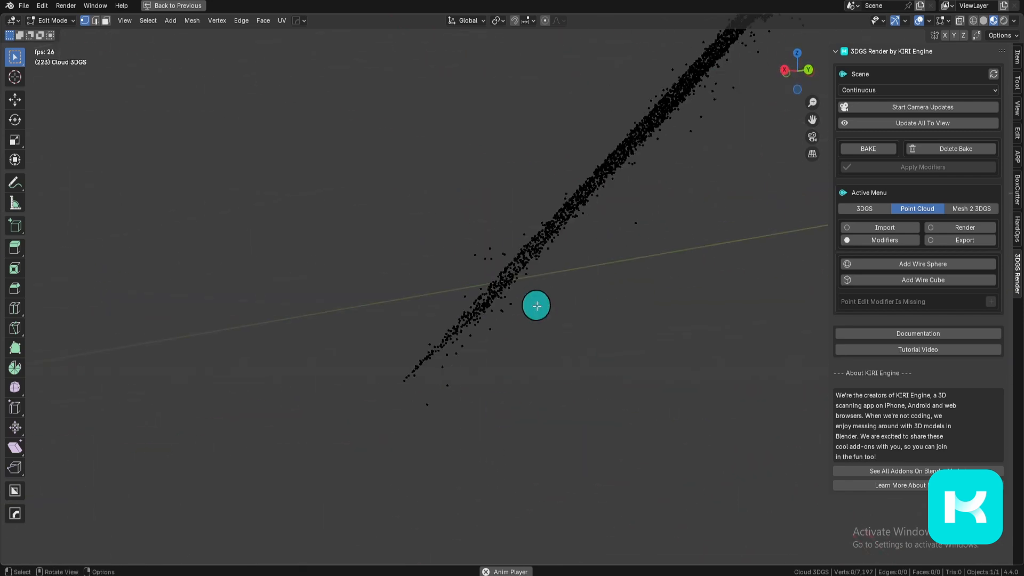
{"action": "left_click_drag", "start_coordinate": [515, 178], "coordinate": [469, 294]}
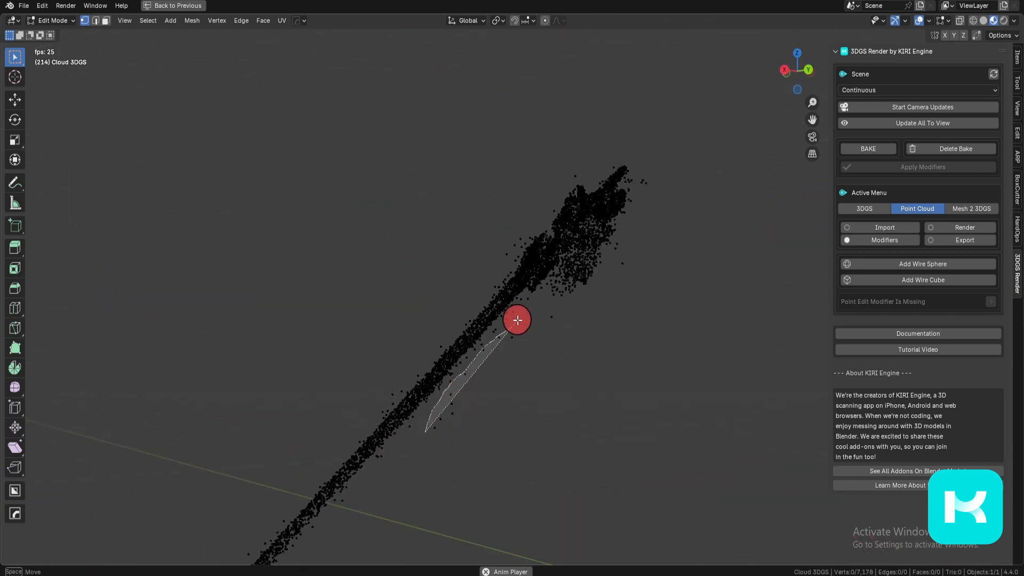
{"action": "left_click_drag", "start_coordinate": [517, 320], "coordinate": [524, 365]}
{"action": "key", "text": "x"}
{"action": "left_click", "coordinate": [526, 366]}
{"action": "middle_click_drag", "start_coordinate": [525, 366], "coordinate": [501, 329]}
{"action": "left_click_drag", "start_coordinate": [557, 152], "coordinate": [614, 237]}
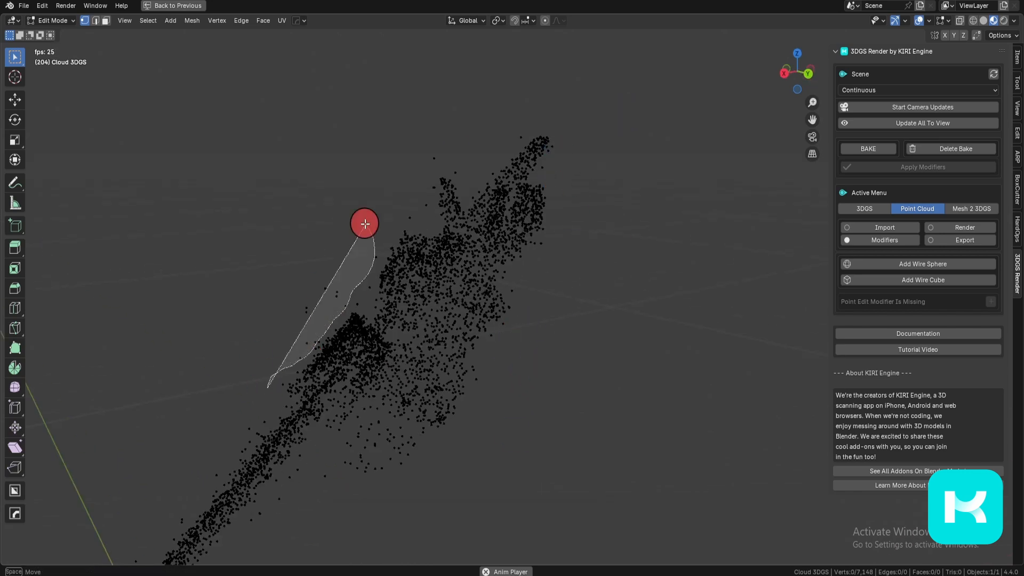
{"action": "key", "text": "x"}
{"action": "key", "text": "Tab"}
{"action": "mouse_move", "coordinate": [520, 361]}
{"action": "middle_mouse_down"}
{"action": "mouse_move", "coordinate": [516, 408]}
{"action": "mouse_move", "coordinate": [534, 411]}
{"action": "middle_mouse_up"}
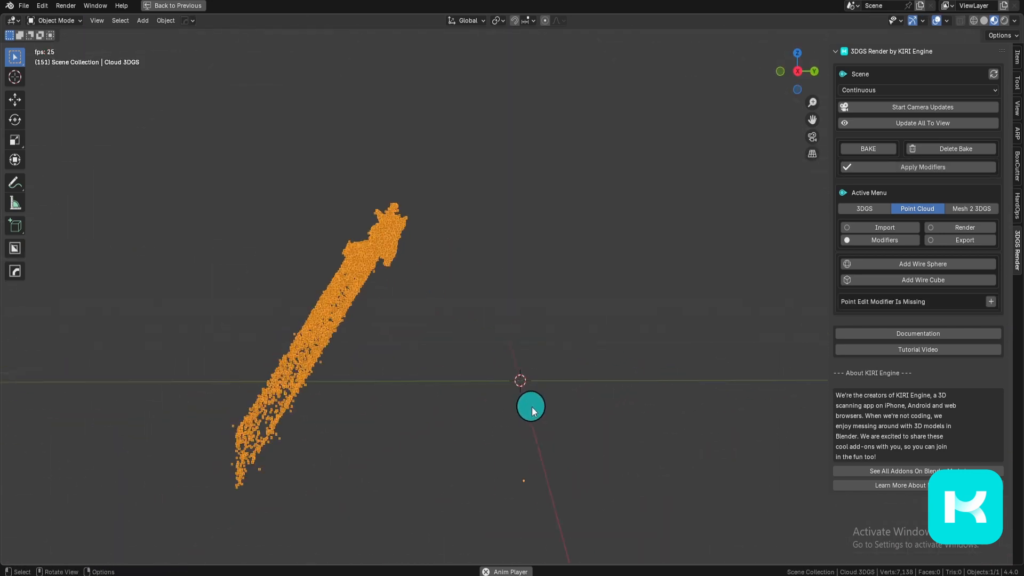
- Rotate and move the sword point cloud upright with its hilt at the world origin, and add the missing point edit modifier
{"action": "middle_click_drag", "start_coordinate": [386, 293], "coordinate": [621, 343]}
{"action": "key", "text": "g"}
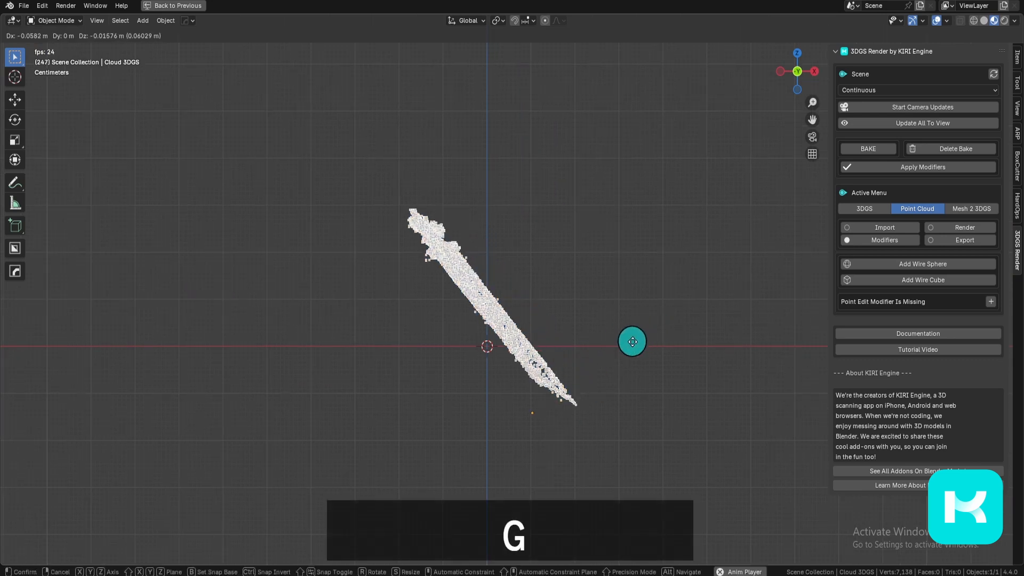
{"action": "left_click", "coordinate": [638, 405]}
{"action": "key", "text": "g"}
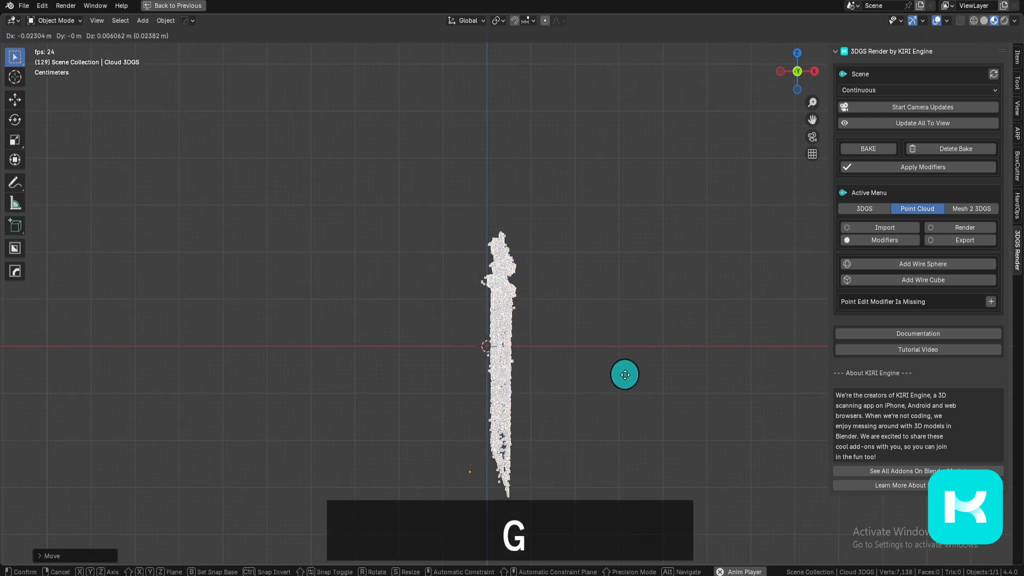
{"action": "left_click", "coordinate": [613, 374]}
{"action": "key", "text": "grave"}
{"action": "left_click", "coordinate": [608, 348]}
{"action": "middle_click_drag", "start_coordinate": [560, 412], "coordinate": [642, 347]}
{"action": "key", "text": "grave"}
{"action": "left_click", "coordinate": [542, 255]}
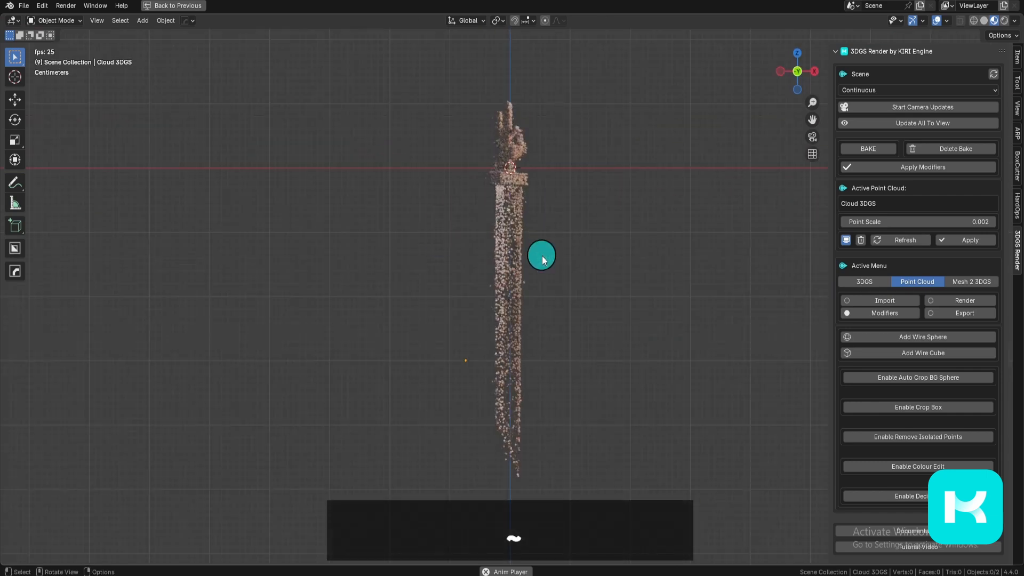
- Restore the full window layout, move Cloud 3DGS into the Edited collection and enable that collection
{"action": "key", "text": "ctrl+space"}
{"action": "key", "text": "a"}
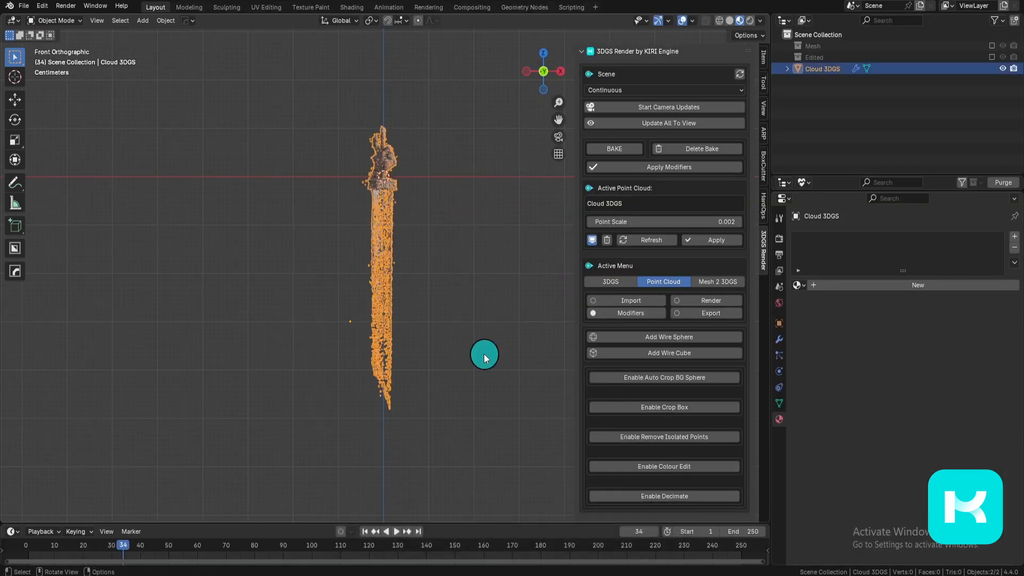
{"action": "left_click_drag", "start_coordinate": [822, 69], "coordinate": [840, 56]}
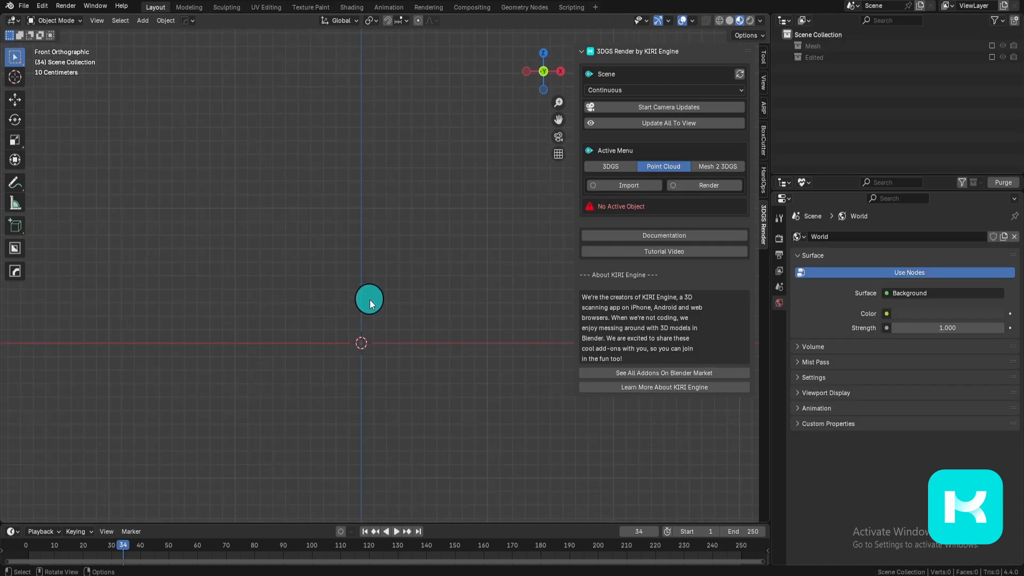
{"action": "left_click", "coordinate": [993, 58]}
- Temporarily hide dragon head 3DGS to view Cloud 3DGS, and move the revealed head in the negative X direction beside the sword
{"action": "left_click", "coordinate": [377, 251]}
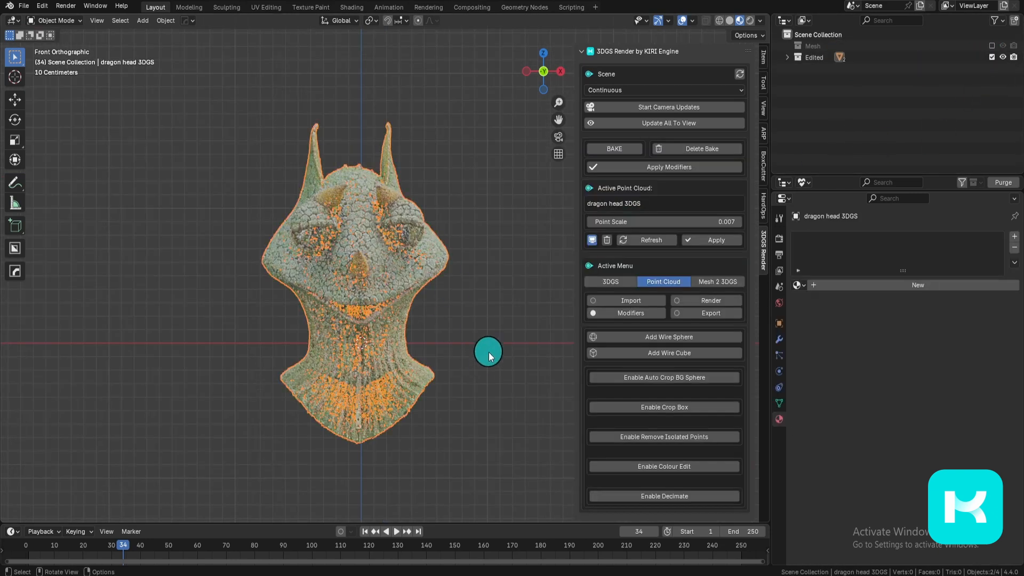
{"action": "key", "text": "g"}
{"action": "middle_click_drag", "start_coordinate": [412, 354], "coordinate": [436, 349]}
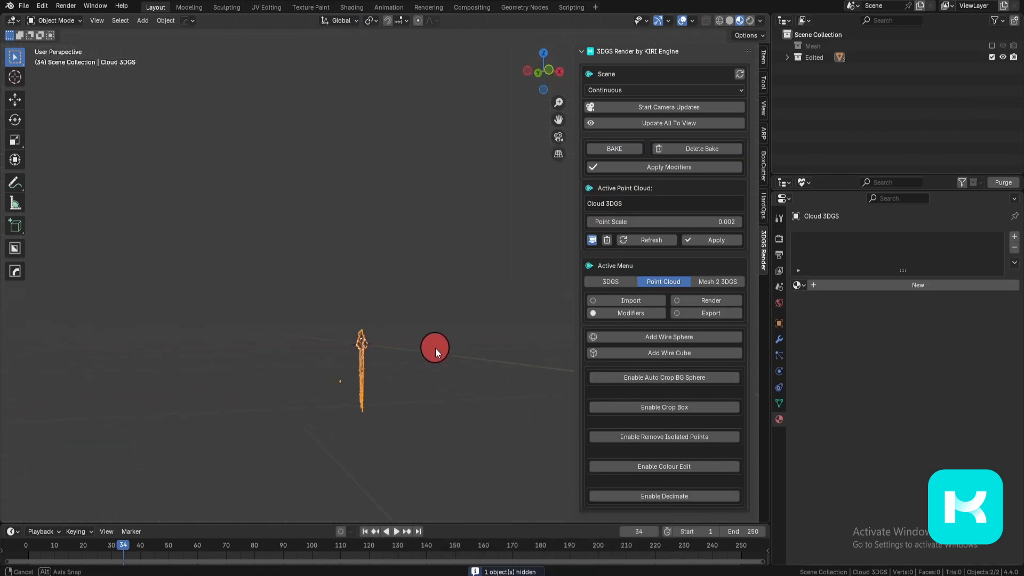
{"action": "key", "text": "grave"}
{"action": "left_click", "coordinate": [426, 347]}
{"action": "key", "text": "alt+h"}
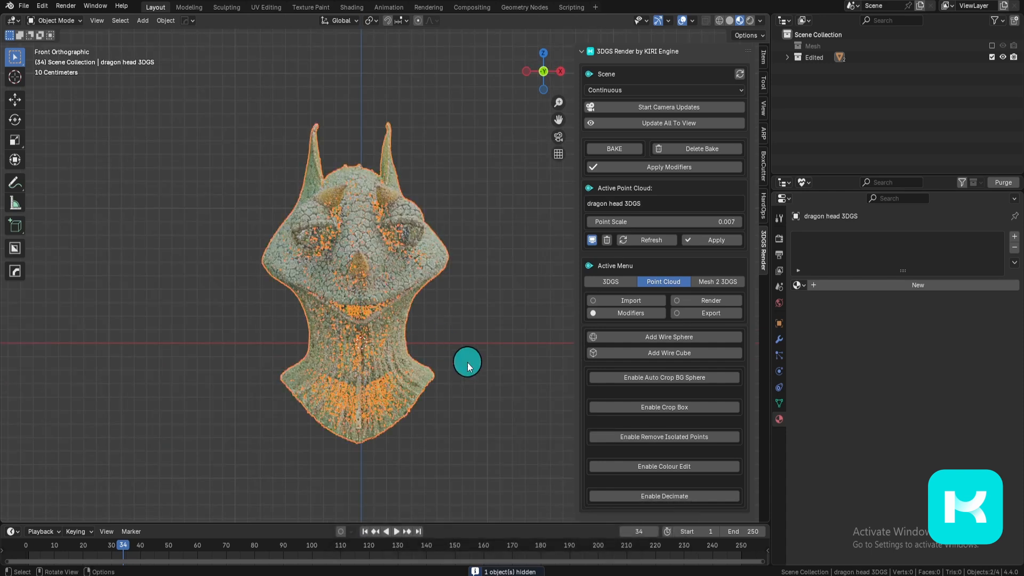
{"action": "key", "text": "alt+g"}
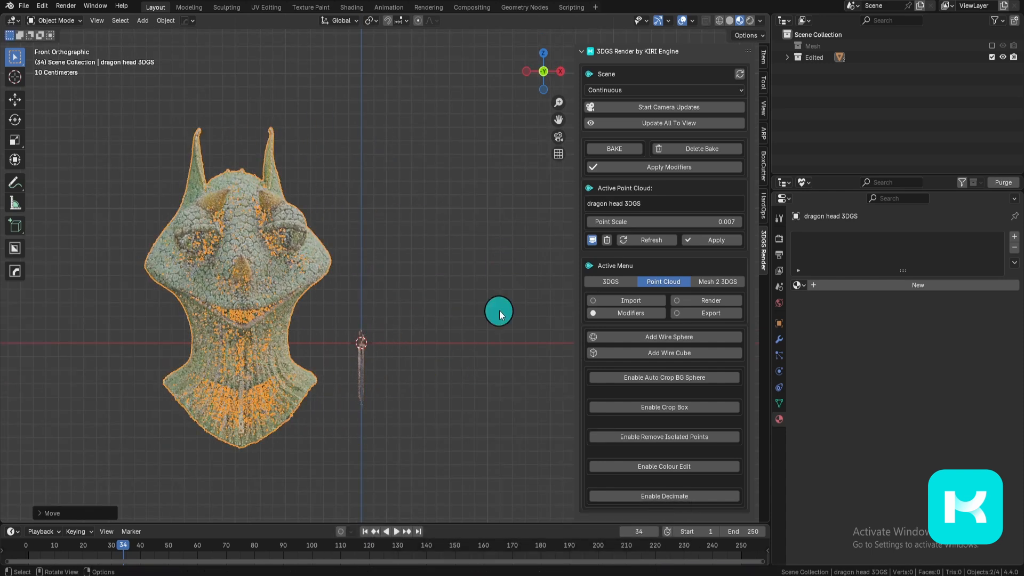
- Switch to the SuperSplat editor and examine the Warhammer figure and Skull_mesh2gs.ply splats from several angles
{"action": "left_click", "coordinate": [376, 574]}
{"action": "left_click", "coordinate": [443, 534]}
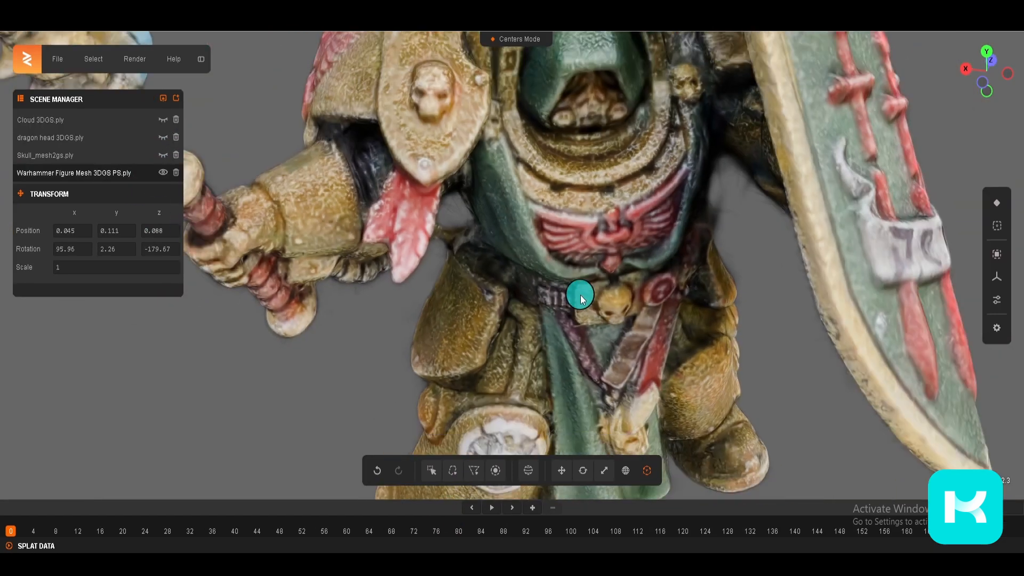
{"action": "scroll", "coordinate": [579, 277], "scroll_direction": "down", "scroll_amount": 5}
{"action": "left_click_drag", "start_coordinate": [558, 246], "coordinate": [563, 212]}
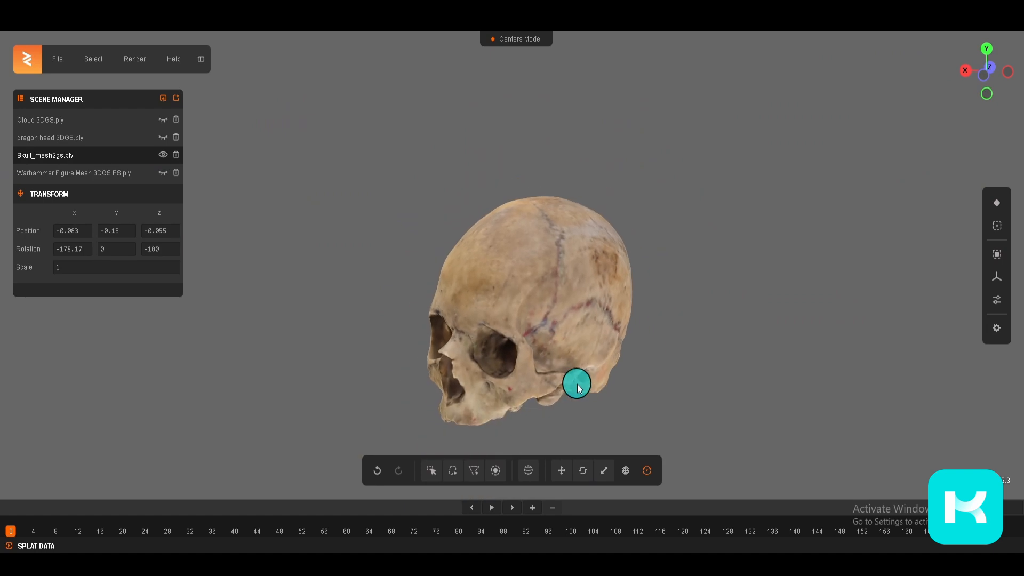
{"action": "left_click_drag", "start_coordinate": [576, 385], "coordinate": [658, 336]}
{"action": "left_click_drag", "start_coordinate": [552, 314], "coordinate": [582, 290]}
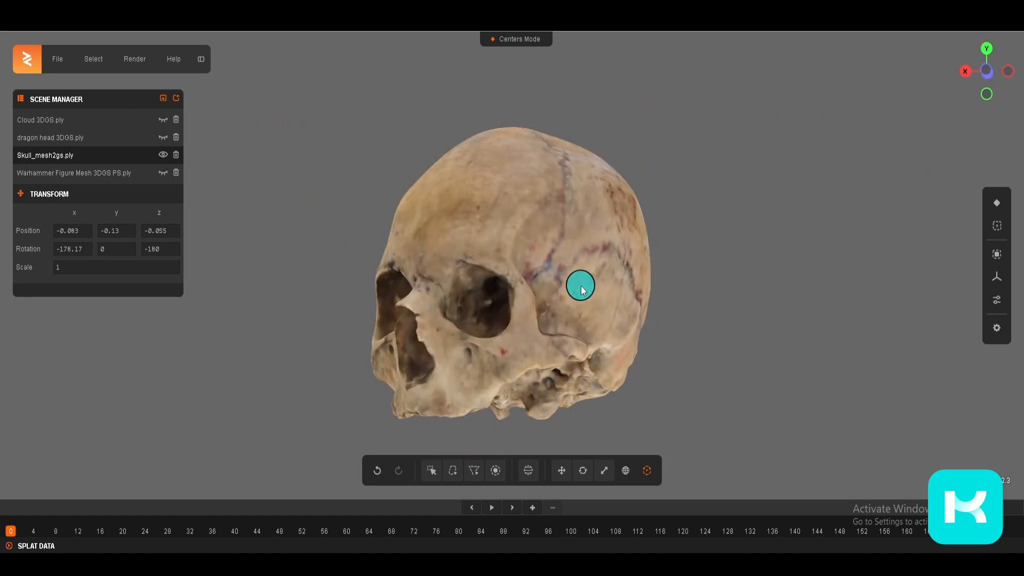
- Hide Skull_mesh2gs.ply, show Warhammer Figure Mesh 3DGS PS.ply and examine the whole figure
{"action": "left_click", "coordinate": [163, 156]}
{"action": "left_click", "coordinate": [163, 172]}
{"action": "left_click_drag", "start_coordinate": [466, 302], "coordinate": [455, 254]}
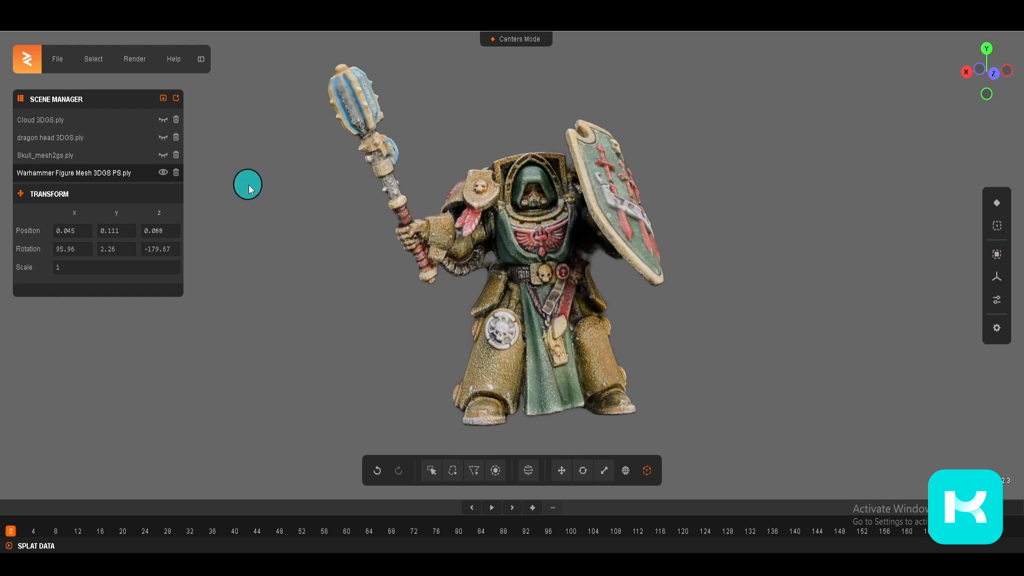
- Hide the Warhammer splat, switch to Blender and import Warhammer Figure Mesh 3DGS PS.ply as splats
{"action": "left_click", "coordinate": [162, 173]}
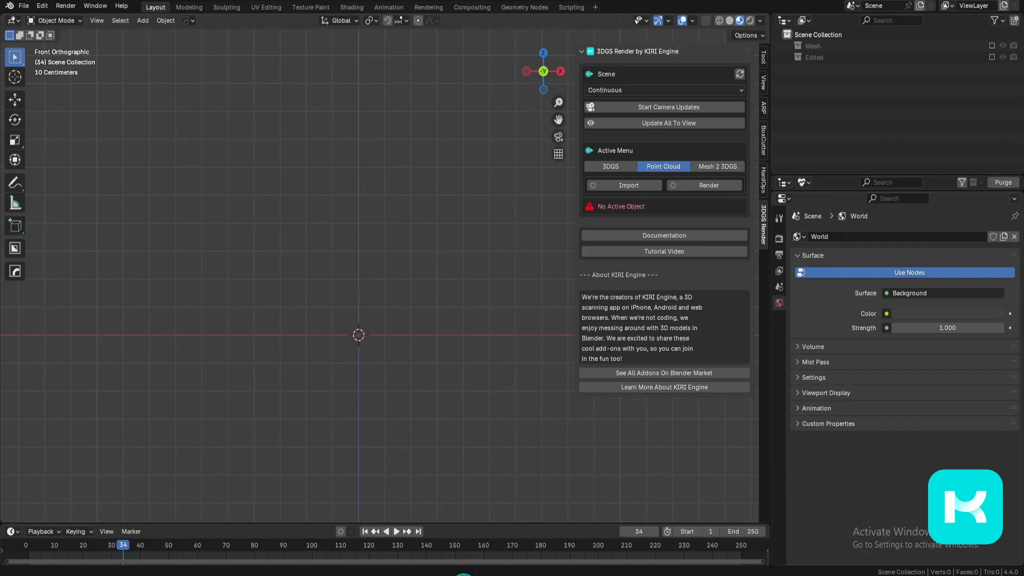
{"action": "left_click", "coordinate": [628, 170]}
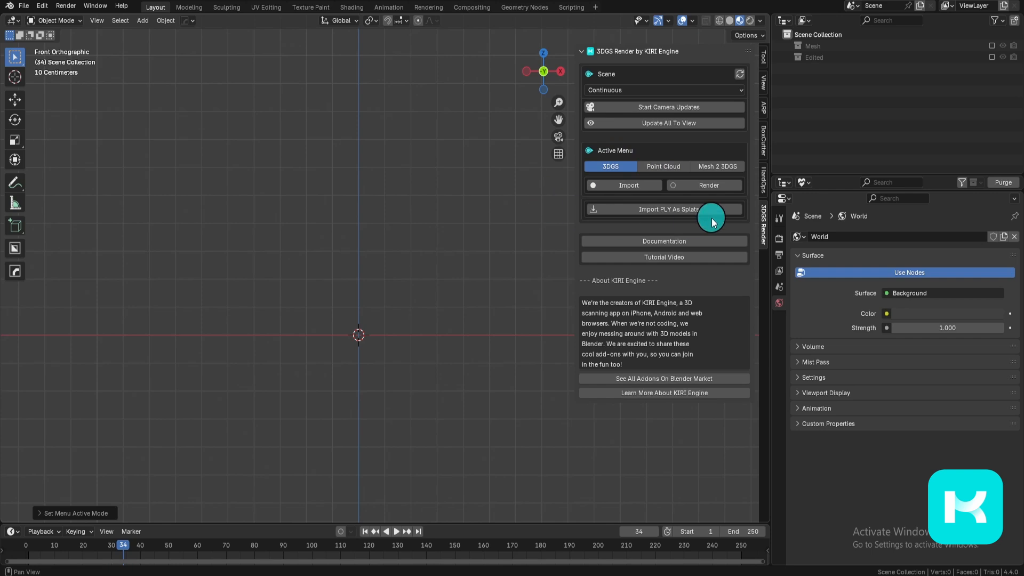
{"action": "left_click", "coordinate": [719, 212]}
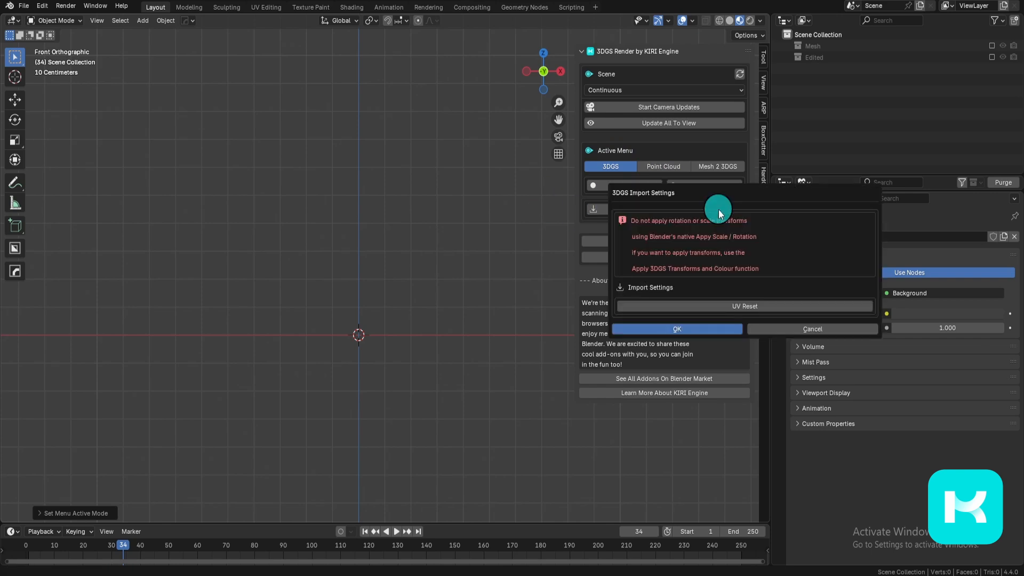
{"action": "left_click_drag", "start_coordinate": [732, 199], "coordinate": [547, 108]}
{"action": "left_click_drag", "start_coordinate": [730, 196], "coordinate": [358, 112]}
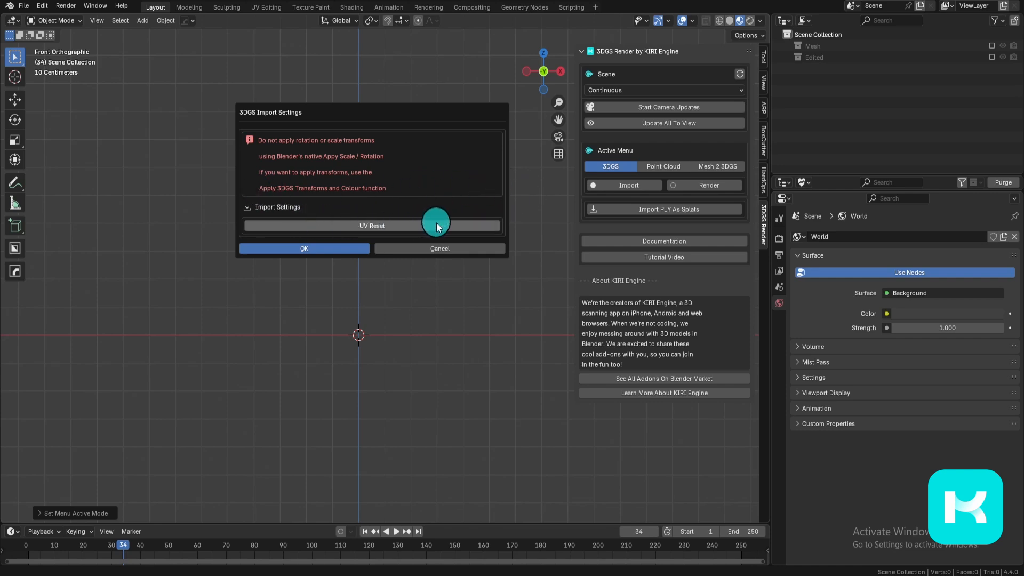
{"action": "left_click", "coordinate": [338, 247]}
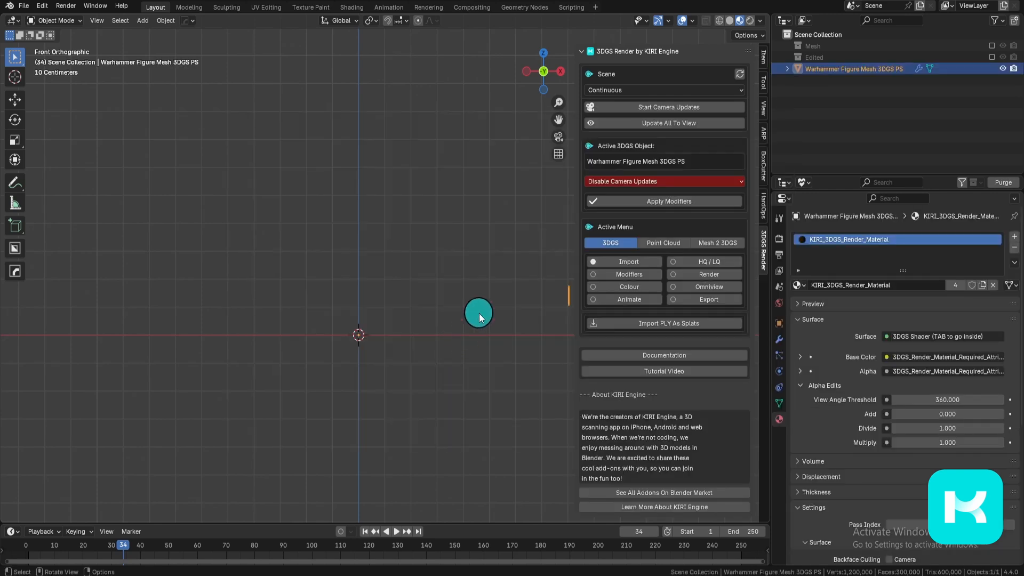
- Show the Warhammer figure as a point cloud with a point radius of 0.006 m
{"action": "middle_click_drag", "start_coordinate": [479, 313], "coordinate": [285, 283], "text": "shift"}
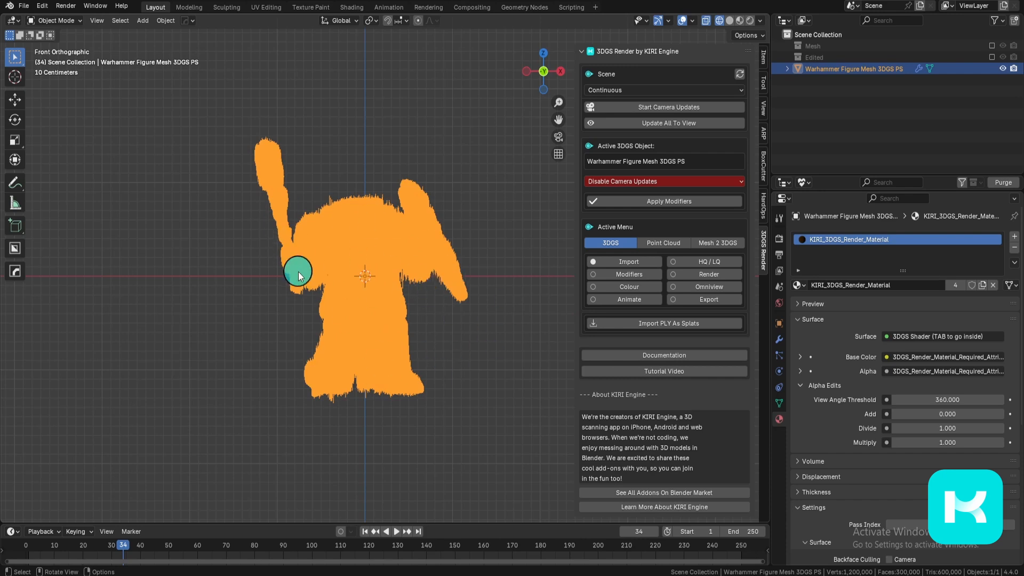
{"action": "key", "text": "shift+z"}
{"action": "middle_click_drag", "start_coordinate": [497, 349], "coordinate": [435, 272]}
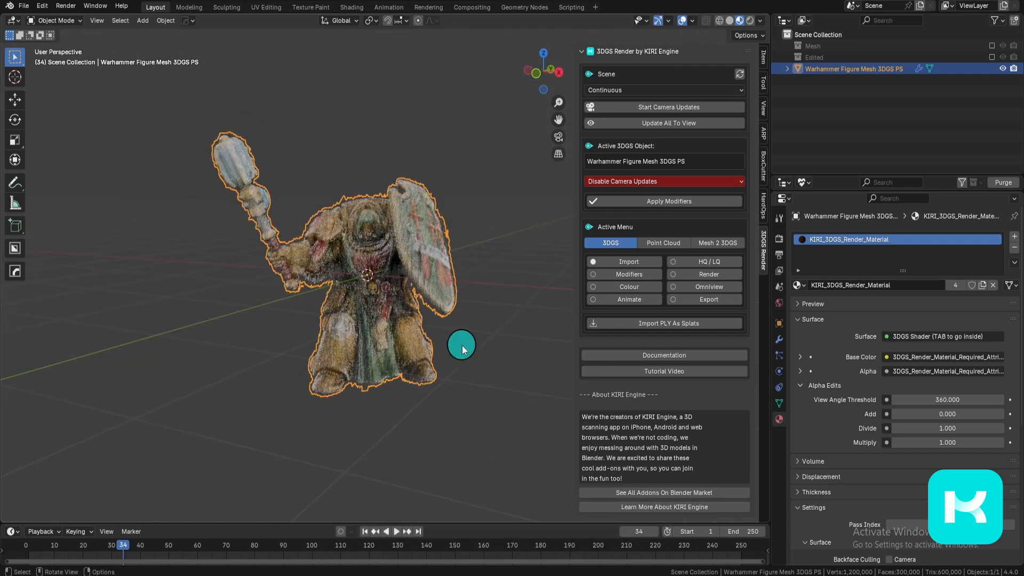
{"action": "middle_click_drag", "start_coordinate": [461, 345], "coordinate": [560, 201]}
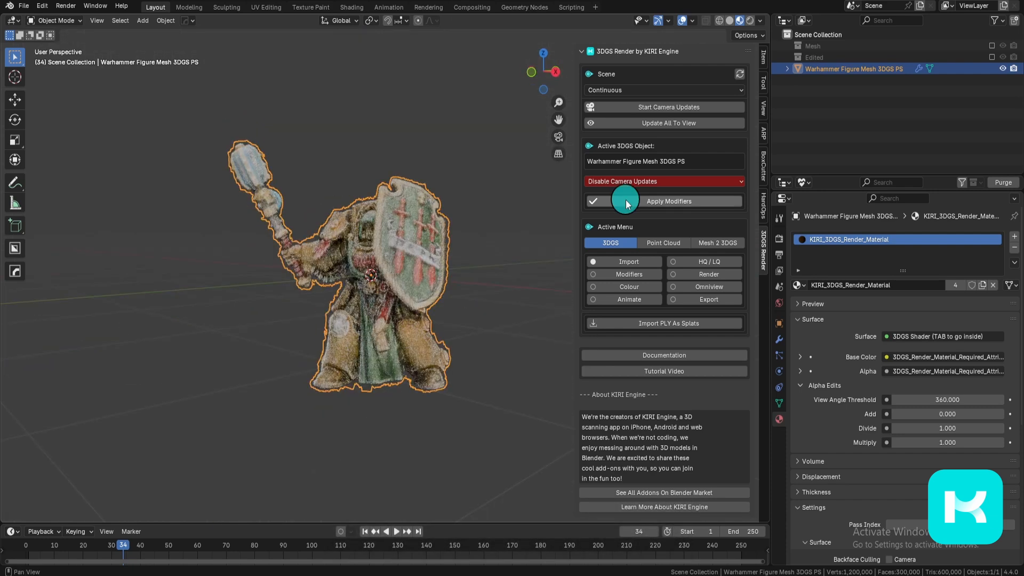
{"action": "left_click", "coordinate": [667, 183]}
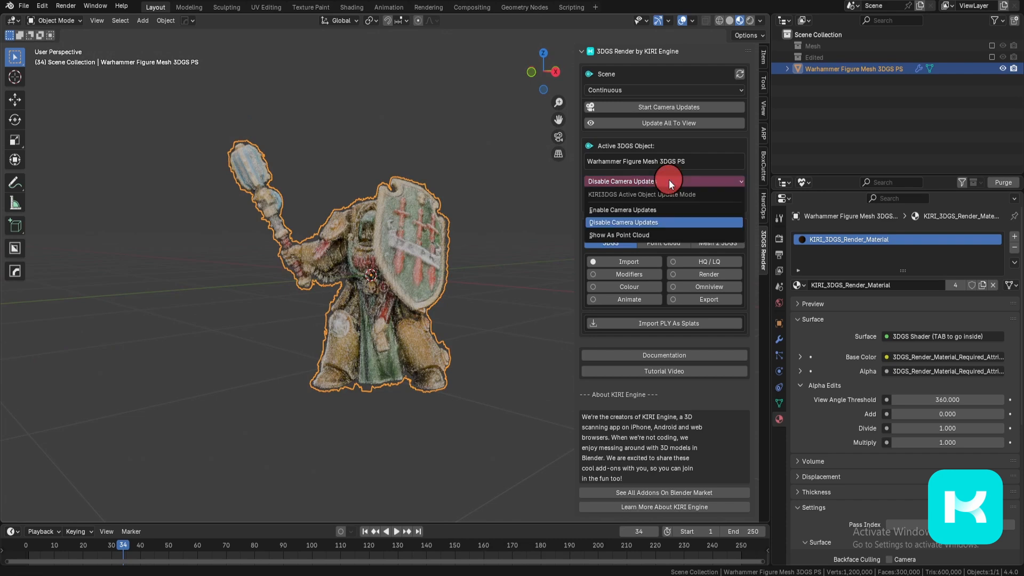
{"action": "left_click", "coordinate": [712, 184]}
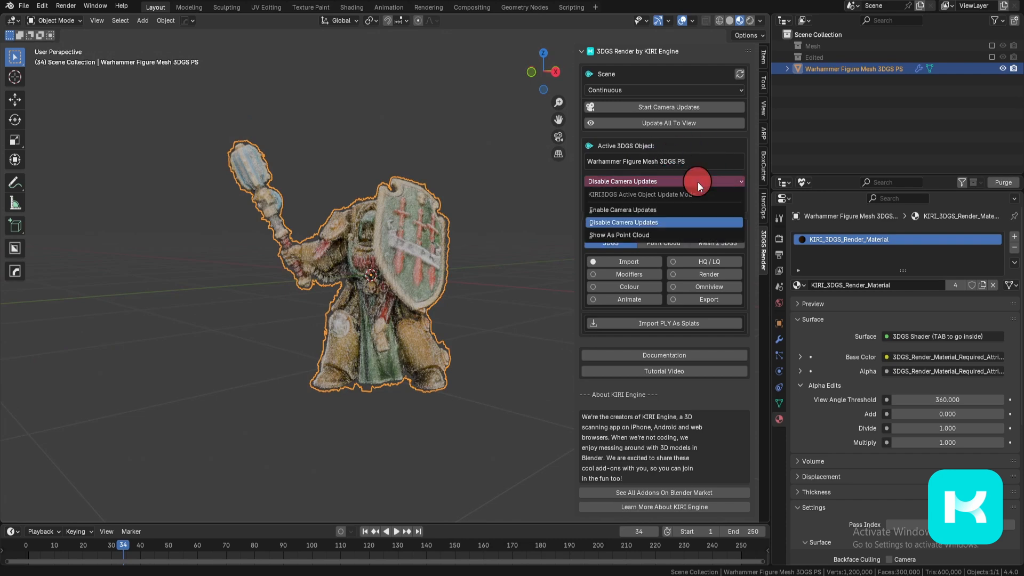
{"action": "left_click", "coordinate": [662, 235]}
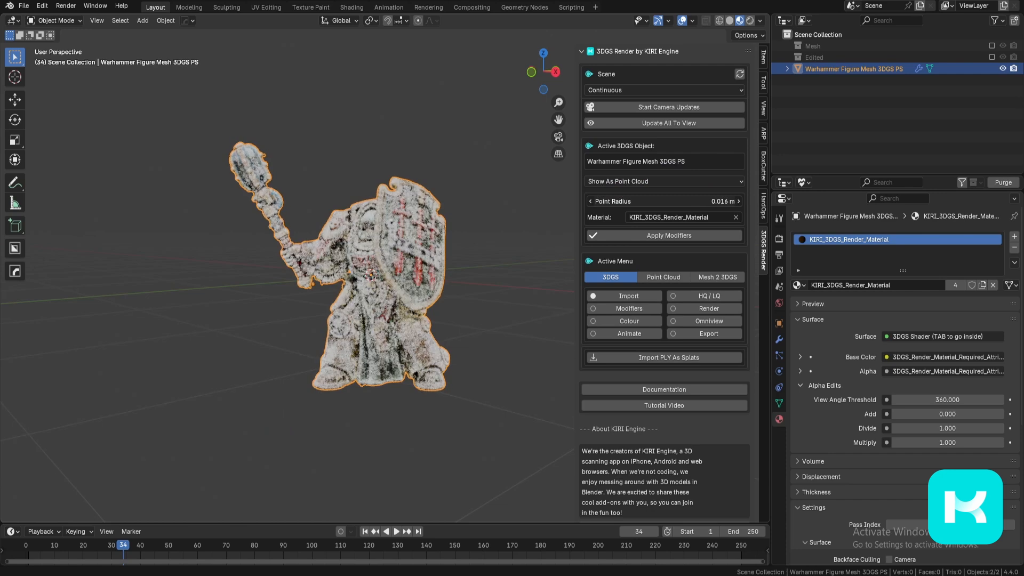
{"action": "left_click_drag", "start_coordinate": [664, 201], "coordinate": [640, 201]}
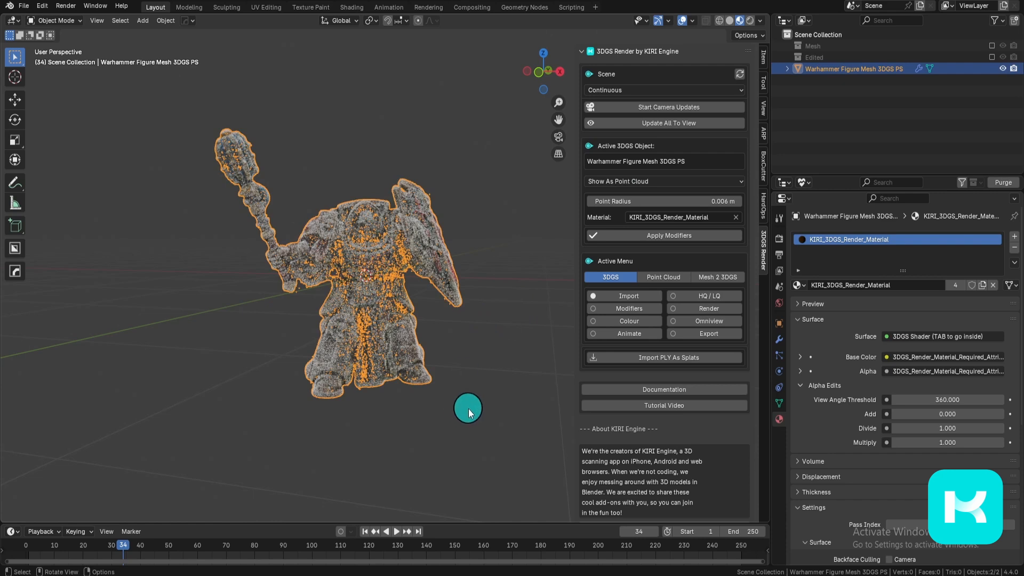
- Hide the Warhammer figure and import Skull_mesh2gs.ply as splats
{"action": "key", "text": "KP_1"}
{"action": "key", "text": "h"}
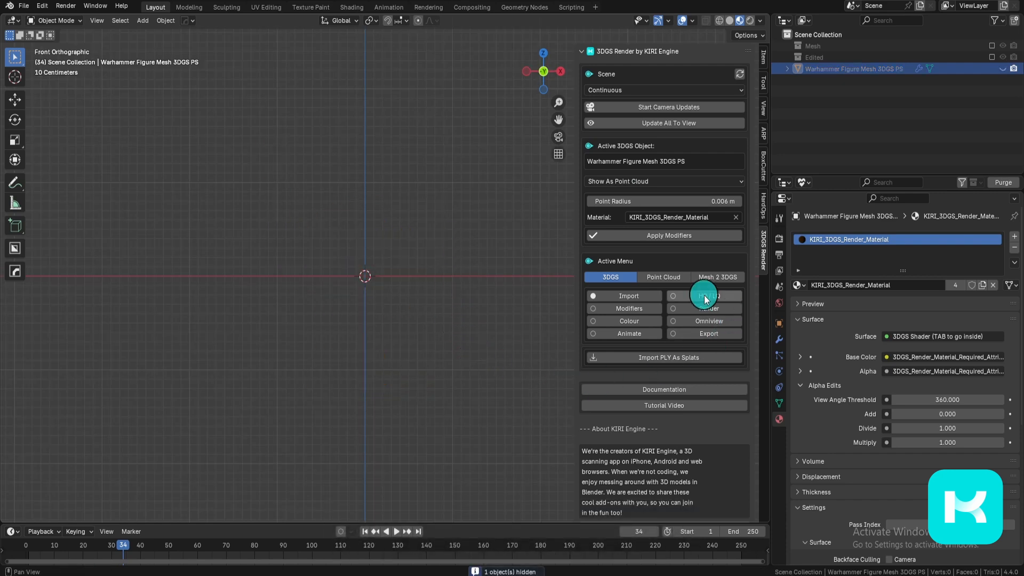
{"action": "left_click", "coordinate": [624, 281]}
{"action": "left_click", "coordinate": [630, 295]}
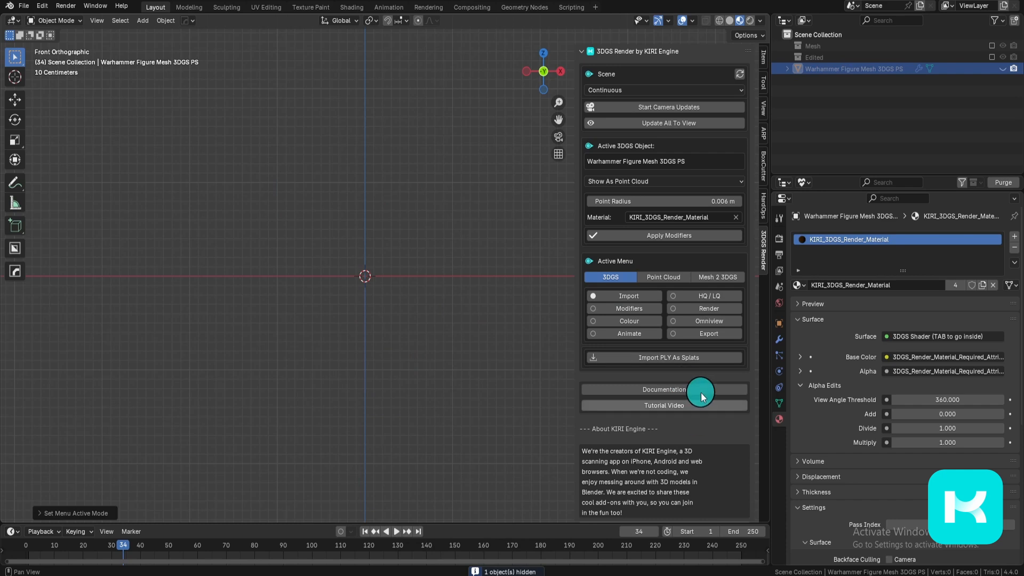
{"action": "left_click", "coordinate": [733, 354]}
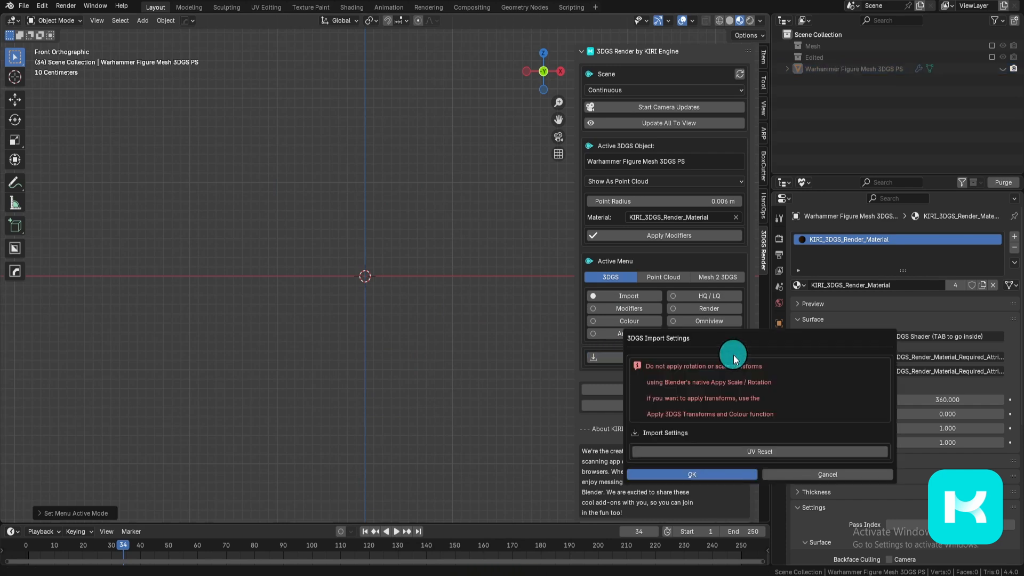
{"action": "left_click", "coordinate": [722, 473]}
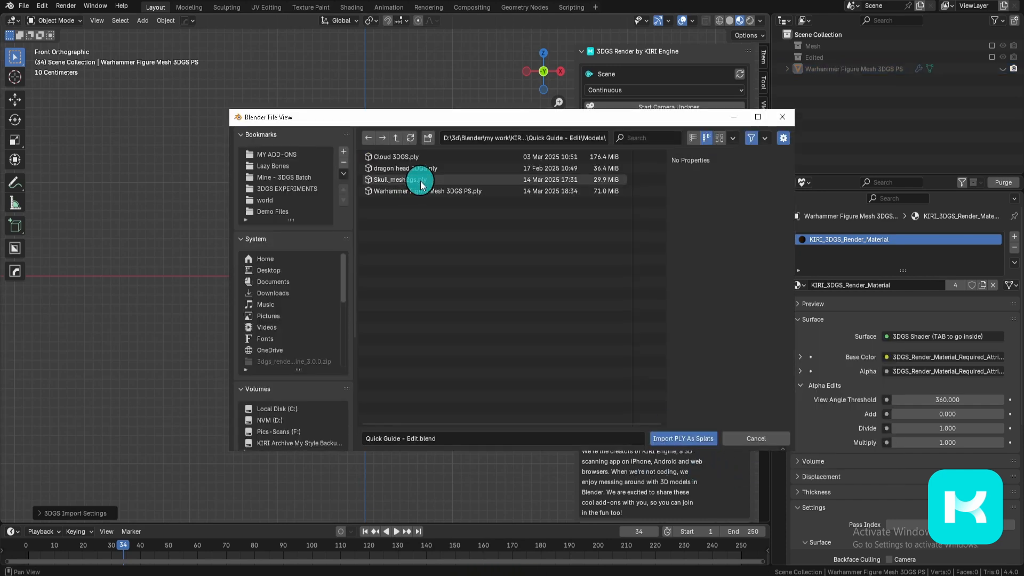
{"action": "left_click", "coordinate": [421, 189]}
{"action": "left_click", "coordinate": [693, 438]}
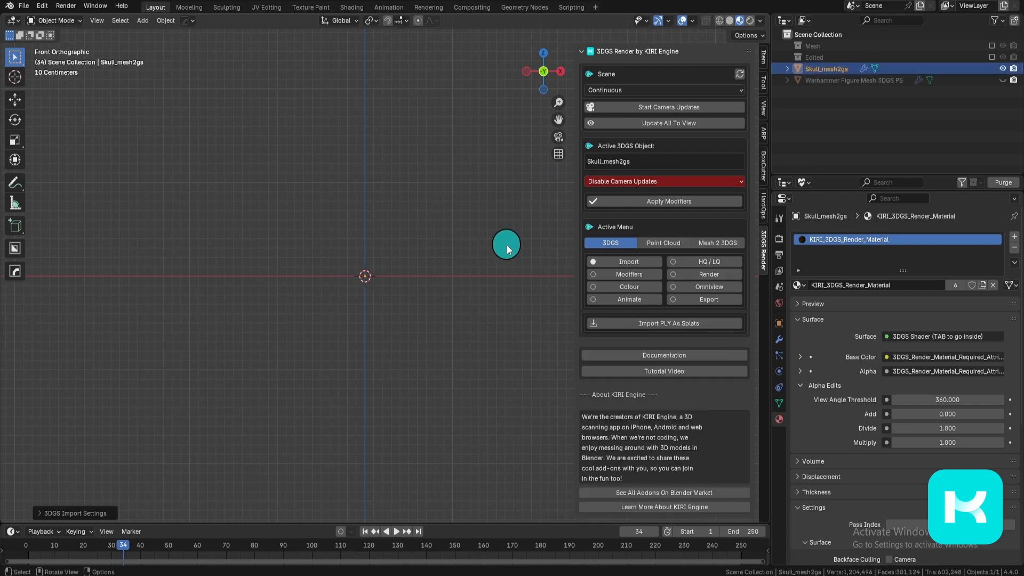
- Show the skull as a point cloud with a point radius of 0.001 m and view it from the front
{"action": "middle_click_drag", "start_coordinate": [485, 275], "coordinate": [606, 201]}
{"action": "left_click", "coordinate": [638, 181]}
{"action": "left_click", "coordinate": [643, 233]}
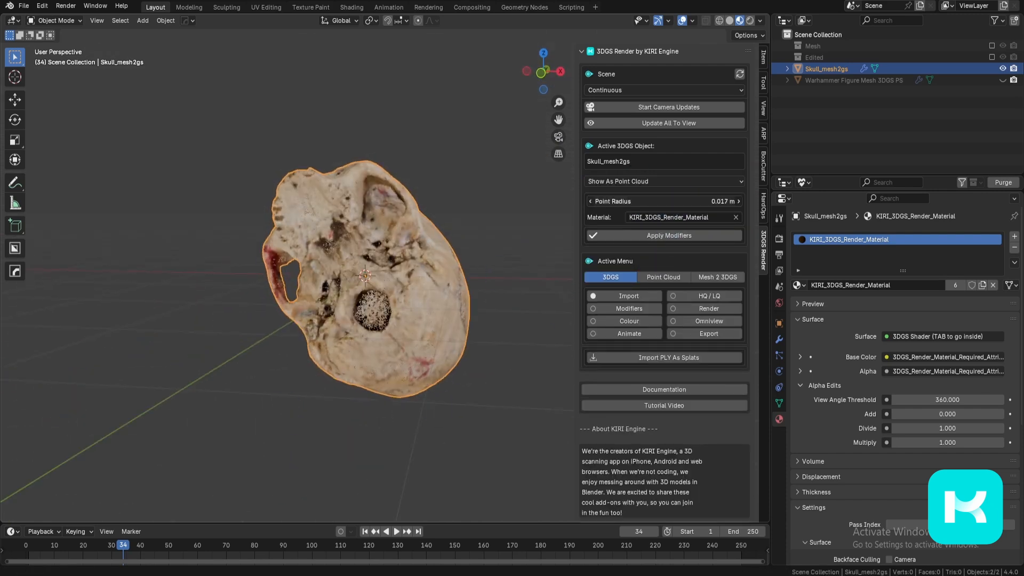
{"action": "left_click_drag", "start_coordinate": [664, 201], "coordinate": [635, 201]}
{"action": "key", "text": "KP_1"}
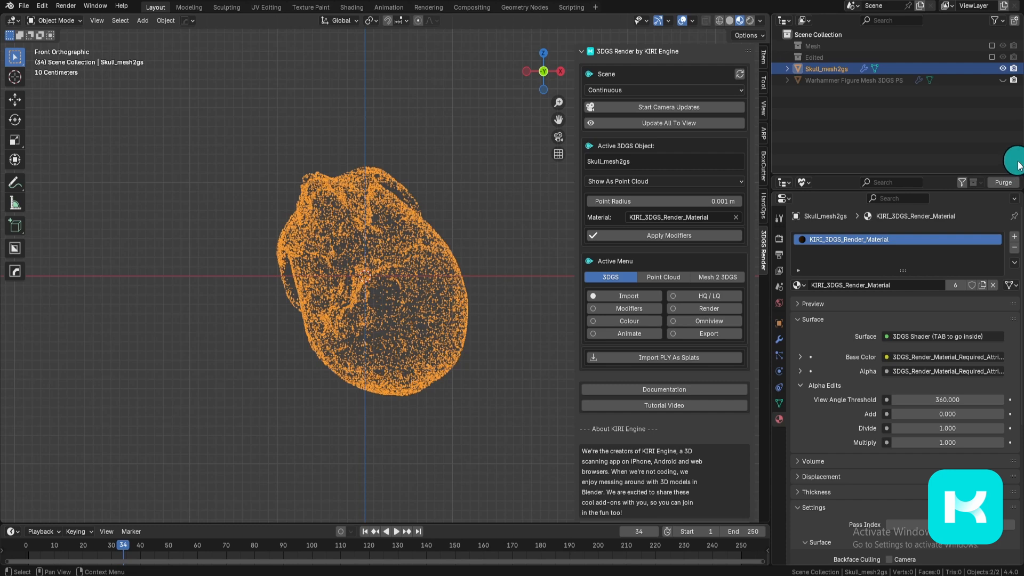
- Unhide the Warhammer figure and move the skull about 2.6 m in the negative X direction beside it
{"action": "left_click", "coordinate": [1003, 80]}
{"action": "middle_click_drag", "start_coordinate": [352, 288], "coordinate": [340, 265]}
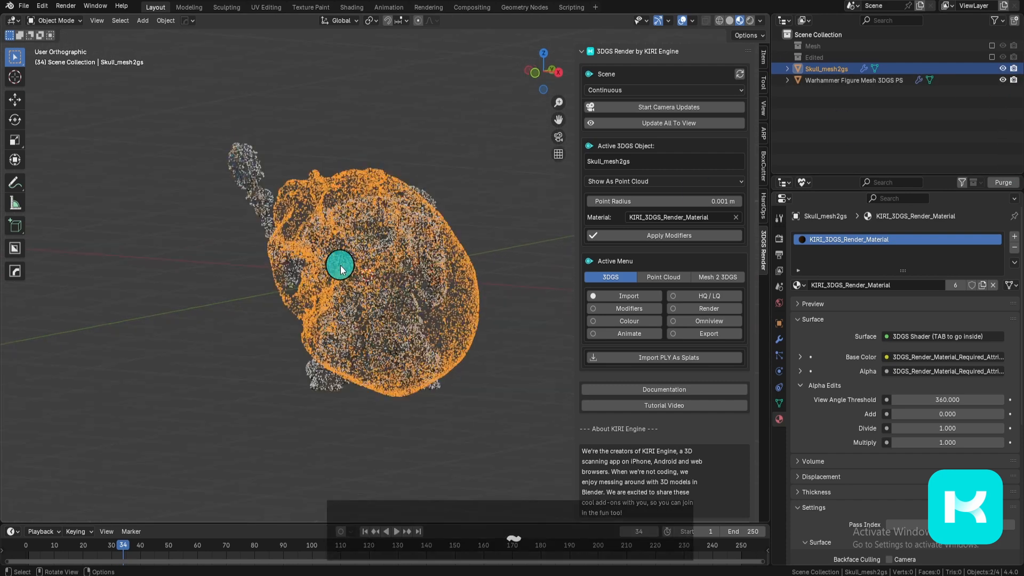
{"action": "key", "text": "KP_1"}
{"action": "key", "text": "g"}
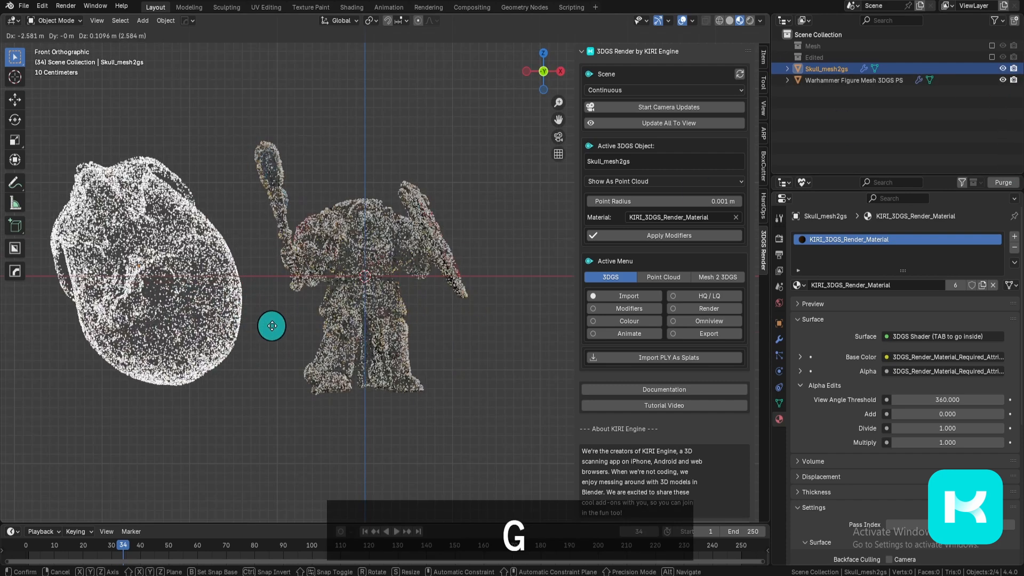
{"action": "left_click", "coordinate": [279, 314]}
- Enable the Edited collection and move dragon head 3DGS up and in the positive X direction, clear of the Warhammer figure
{"action": "left_click", "coordinate": [417, 265]}
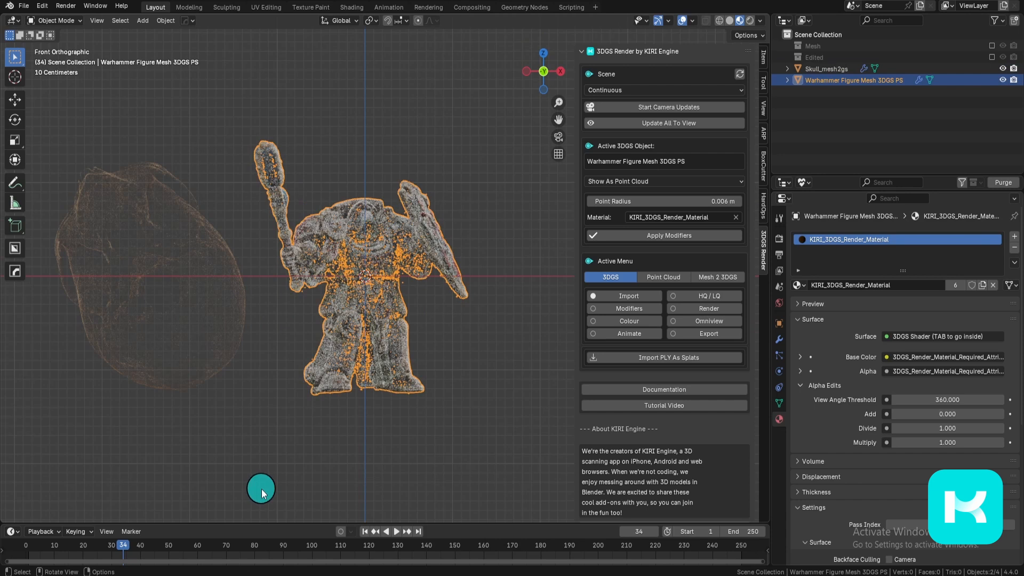
{"action": "left_click", "coordinate": [992, 57]}
{"action": "left_click", "coordinate": [281, 217]}
{"action": "key", "text": "g"}
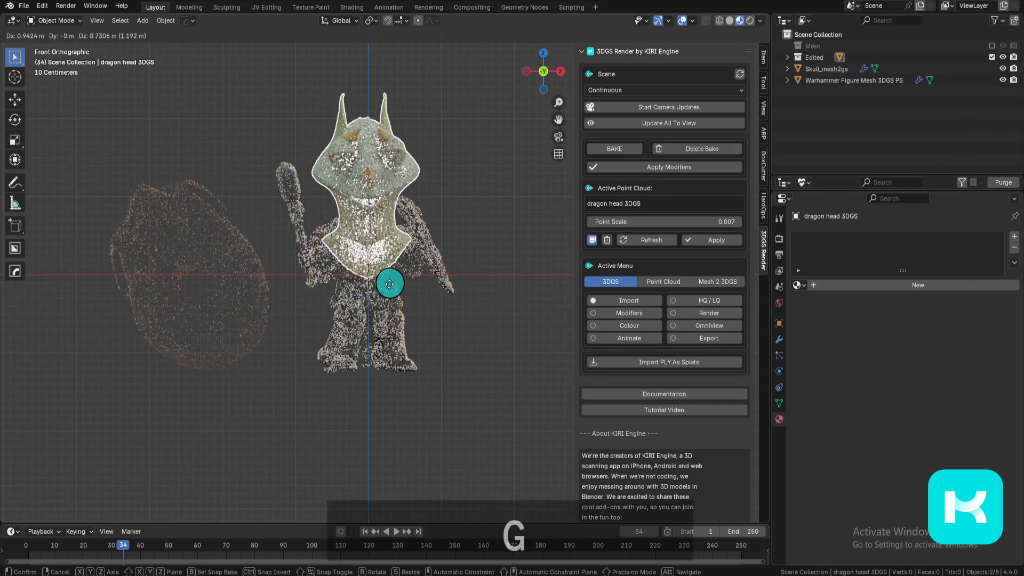
{"action": "left_click", "coordinate": [474, 205]}
- Move the Warhammer figure below the dragon head and the Cloud 3DGS sword up above the skull
{"action": "left_click", "coordinate": [360, 243]}
{"action": "key", "text": "g"}
{"action": "left_click", "coordinate": [513, 366]}
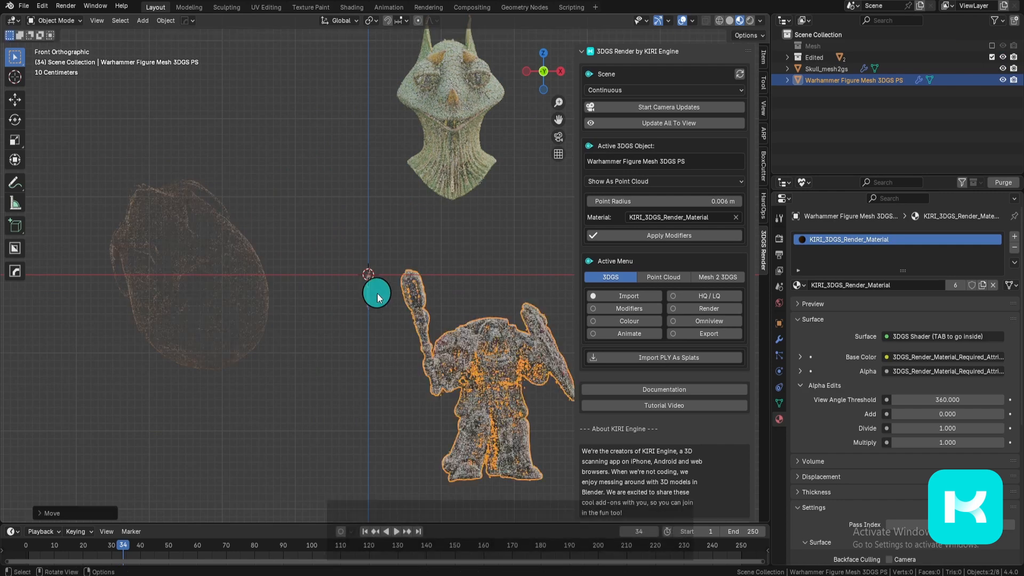
{"action": "left_click", "coordinate": [376, 294]}
{"action": "key", "text": "g"}
{"action": "left_click", "coordinate": [230, 85]}
- Reposition the skull point cloud within the group of scans and check the arrangement from another angle
{"action": "left_click", "coordinate": [259, 294]}
{"action": "key", "text": "g"}
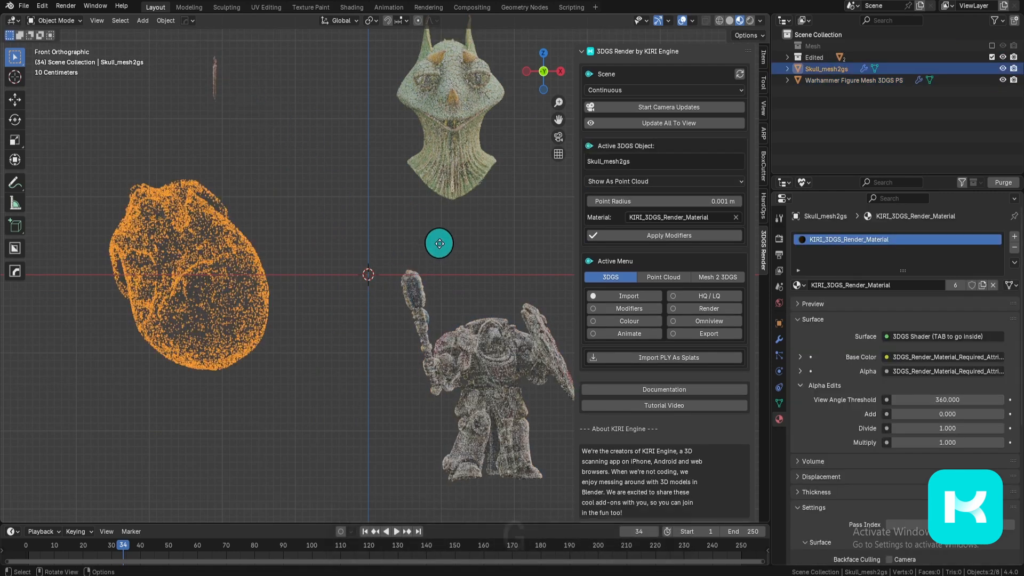
{"action": "left_click", "coordinate": [326, 241]}
{"action": "middle_click_drag", "start_coordinate": [669, 397], "coordinate": [702, 487]}
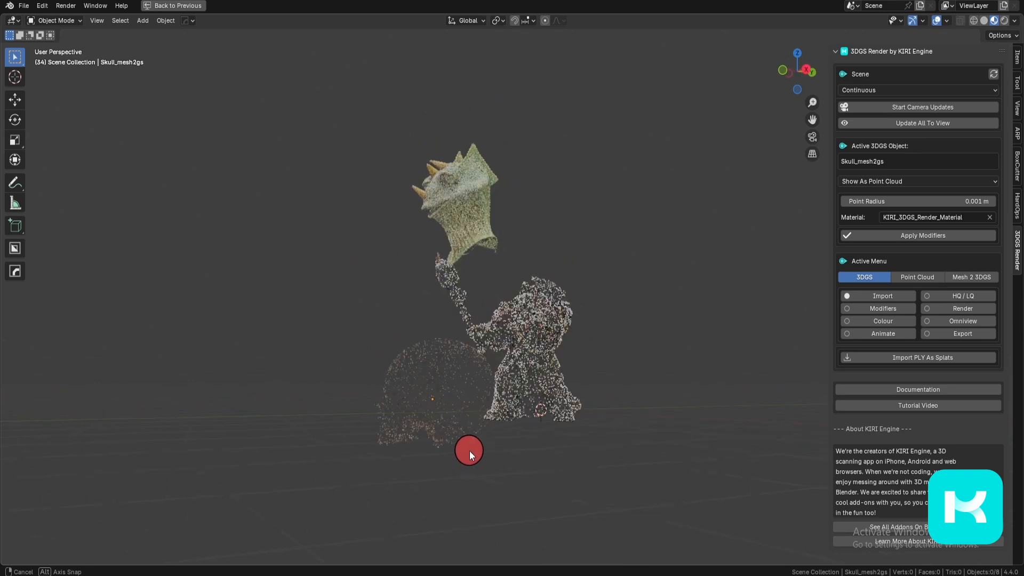
- Add a mesh cube at the origin and move it 1 m up along Z in the front view
{"action": "key", "text": "KP_1"}
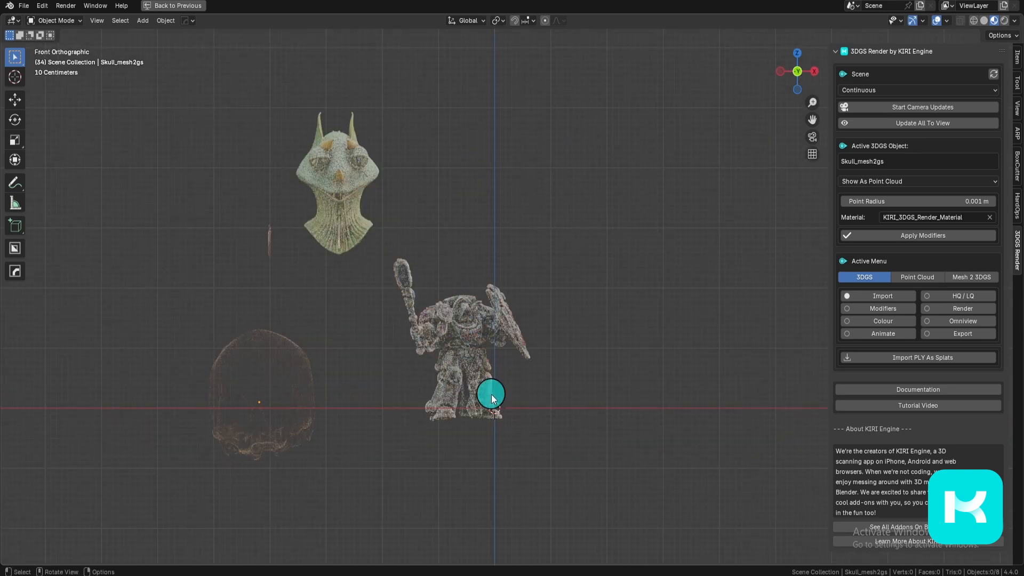
{"action": "left_click", "coordinate": [467, 380]}
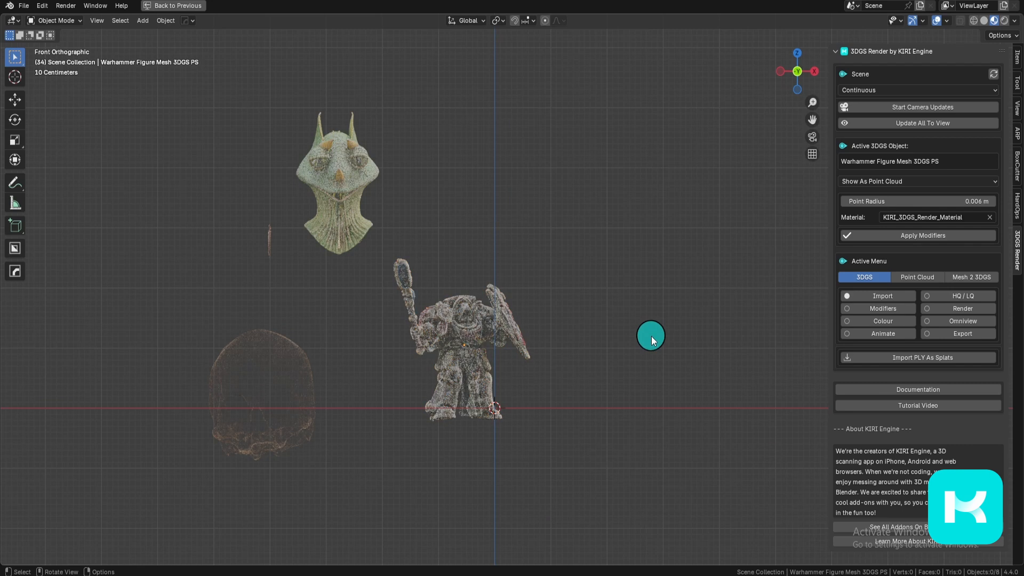
{"action": "key", "text": "shift+a"}
{"action": "type", "text": "cube"}
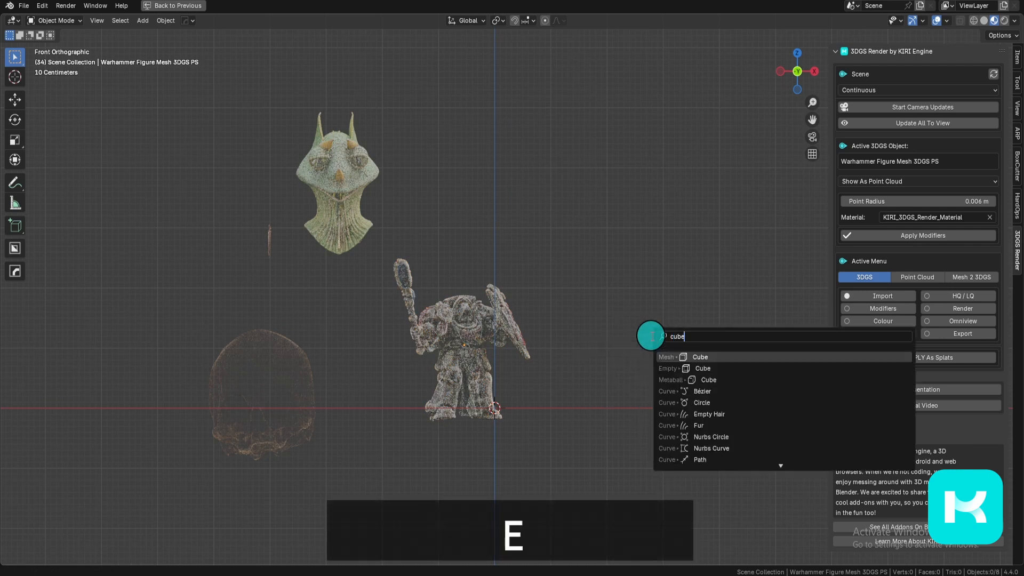
{"action": "key", "text": "Return"}
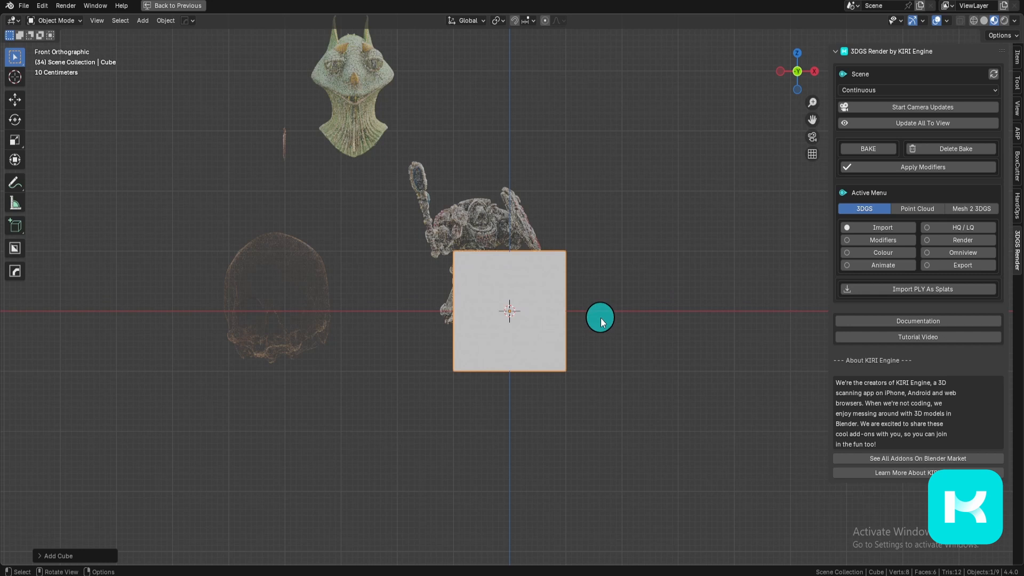
{"action": "key", "text": "g"}
{"action": "key", "text": "z"}
{"action": "key", "text": "1"}
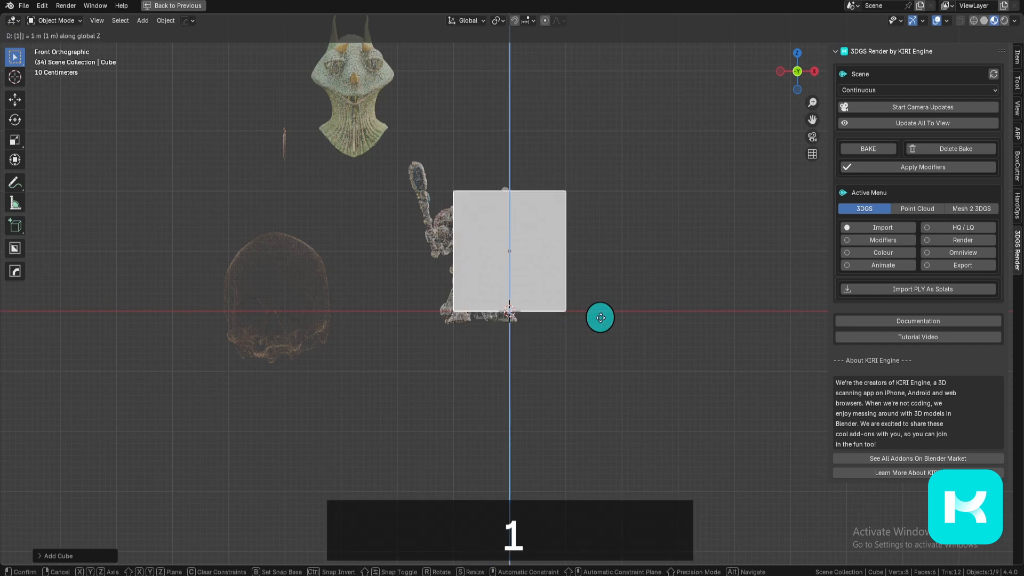
{"action": "key", "text": "Return"}
- Move the Warhammer figure about 0.61 m in X and 0.19 m in Z so its feet align with the cube's base
{"action": "scroll", "coordinate": [480, 438], "scroll_direction": "up", "scroll_amount": 3}
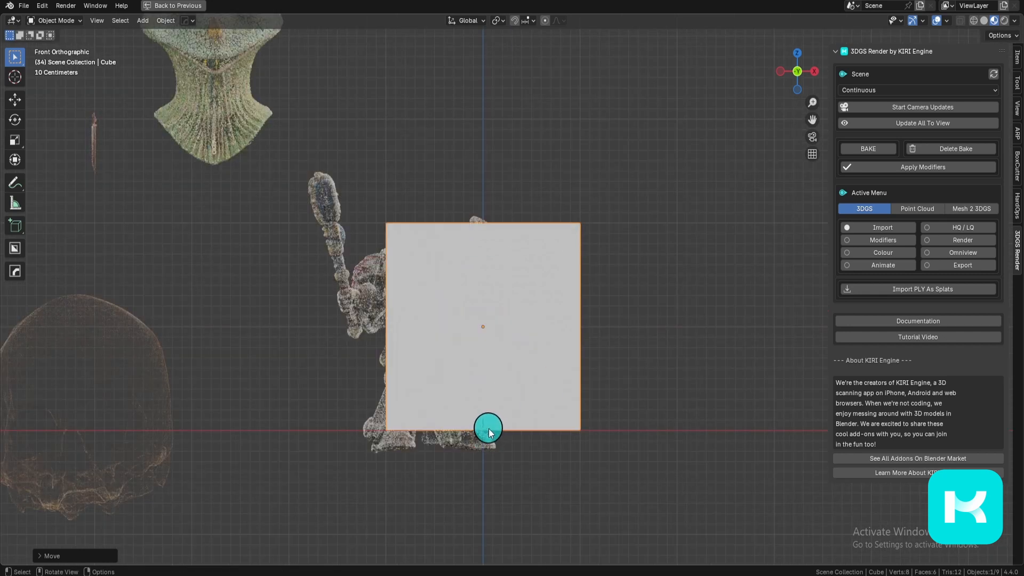
{"action": "left_click", "coordinate": [363, 325]}
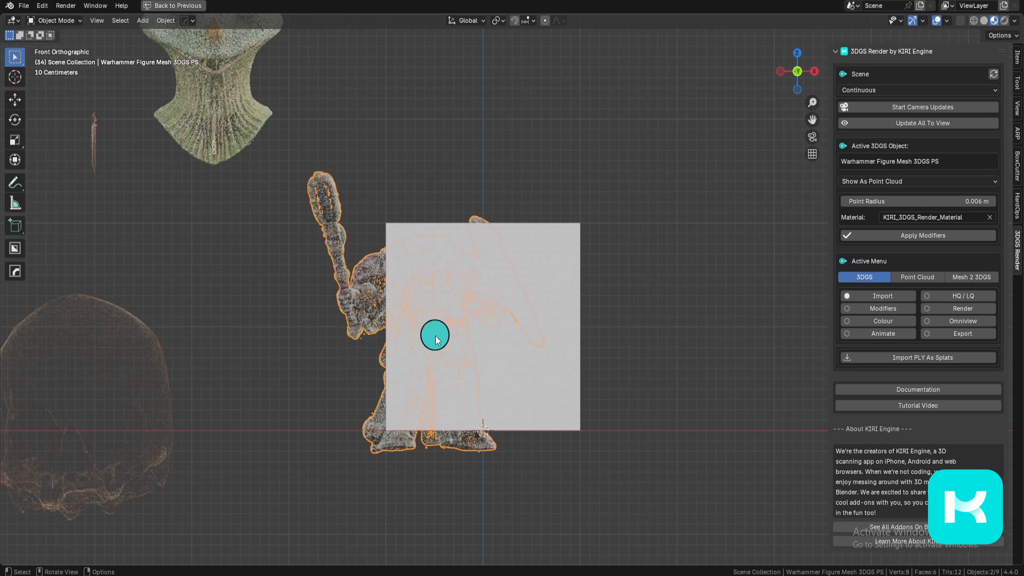
{"action": "key", "text": "g"}
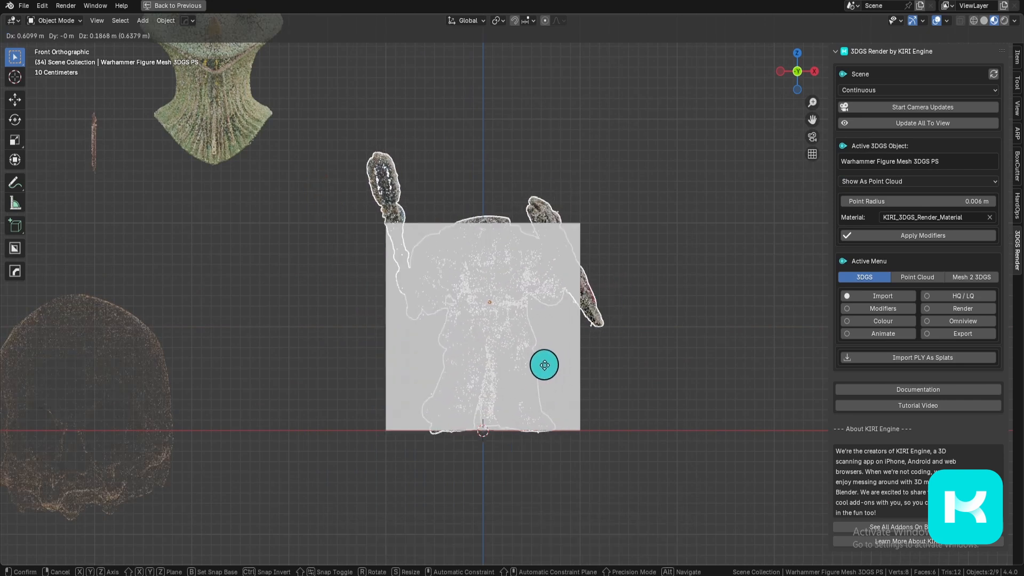
{"action": "left_click", "coordinate": [545, 368]}
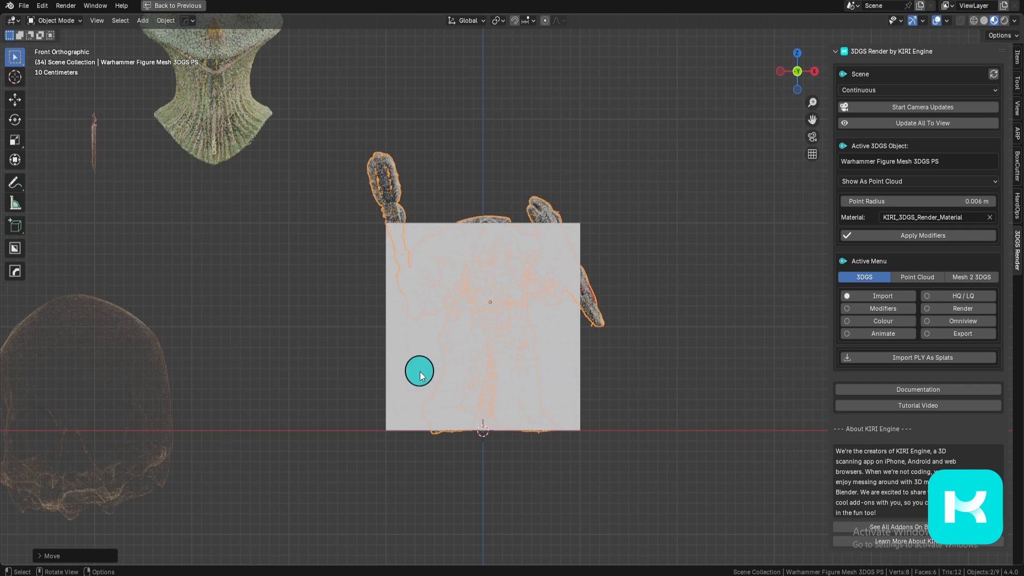
- Delete the reference cube in front of the Warhammer figure
{"action": "left_click", "coordinate": [418, 370]}
{"action": "key", "text": "x"}
{"action": "left_click", "coordinate": [503, 293]}
{"action": "scroll", "coordinate": [532, 336], "scroll_direction": "down", "scroll_amount": 4}
{"action": "middle_click_drag", "start_coordinate": [501, 396], "coordinate": [558, 421], "text": "shift"}
{"action": "scroll", "coordinate": [566, 413], "scroll_direction": "up", "scroll_amount": 3}
{"action": "mouse_move", "coordinate": [568, 404]}
{"action": "middle_mouse_down", "text": "shift"}
{"action": "mouse_move", "coordinate": [555, 391]}
{"action": "mouse_move", "coordinate": [570, 394]}
{"action": "middle_mouse_up", "text": "shift"}
- Enlarge the Cloud 3DGS sword and position it over the Warhammer figure's raised weapon, checking the alignment from the front and in perspective
{"action": "left_click", "coordinate": [342, 123]}
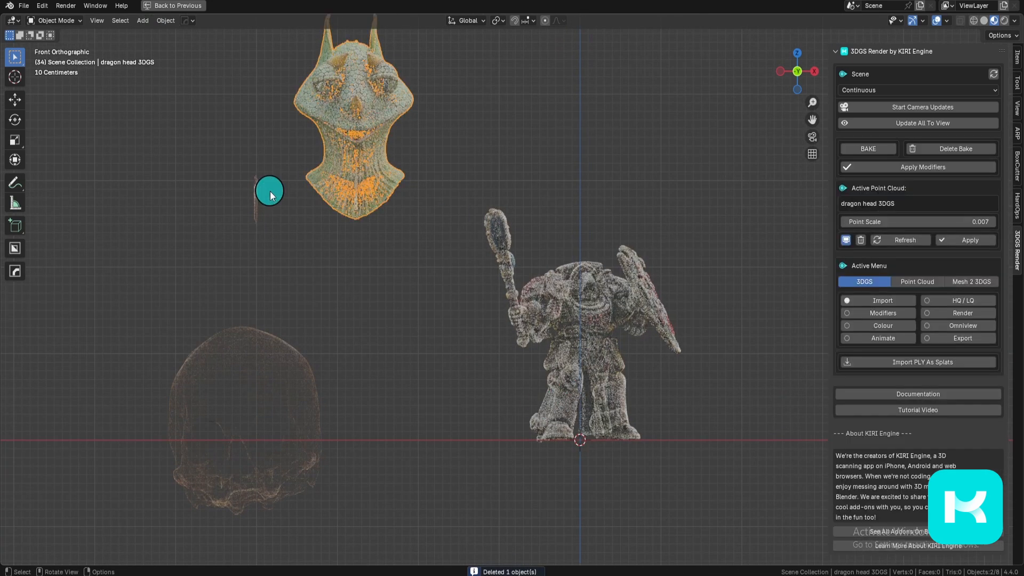
{"action": "left_click", "coordinate": [269, 191]}
{"action": "left_click", "coordinate": [253, 375]}
{"action": "left_click", "coordinate": [256, 185]}
{"action": "left_click", "coordinate": [359, 85]}
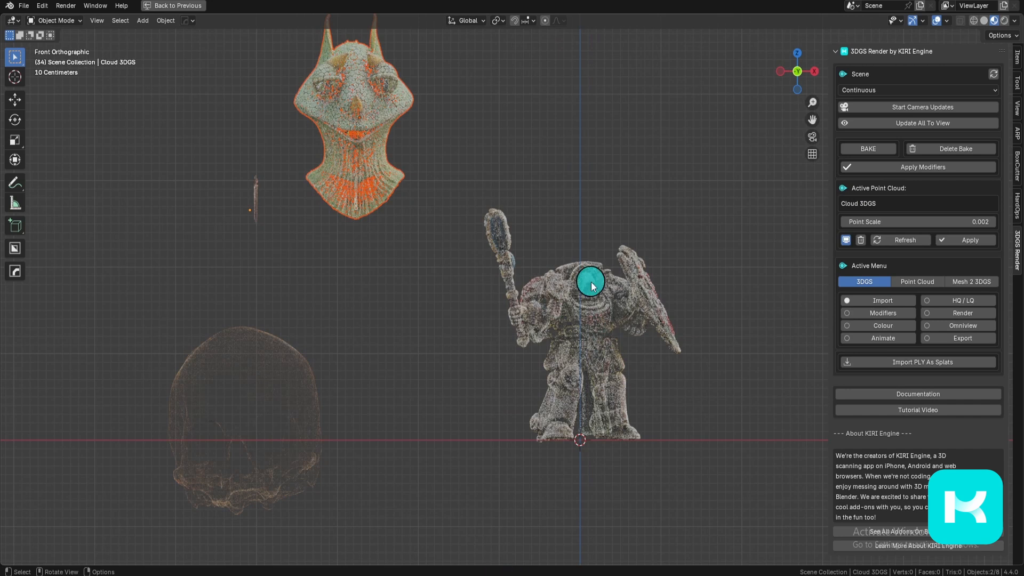
{"action": "middle_click_drag", "start_coordinate": [575, 338], "coordinate": [528, 336], "text": "shift"}
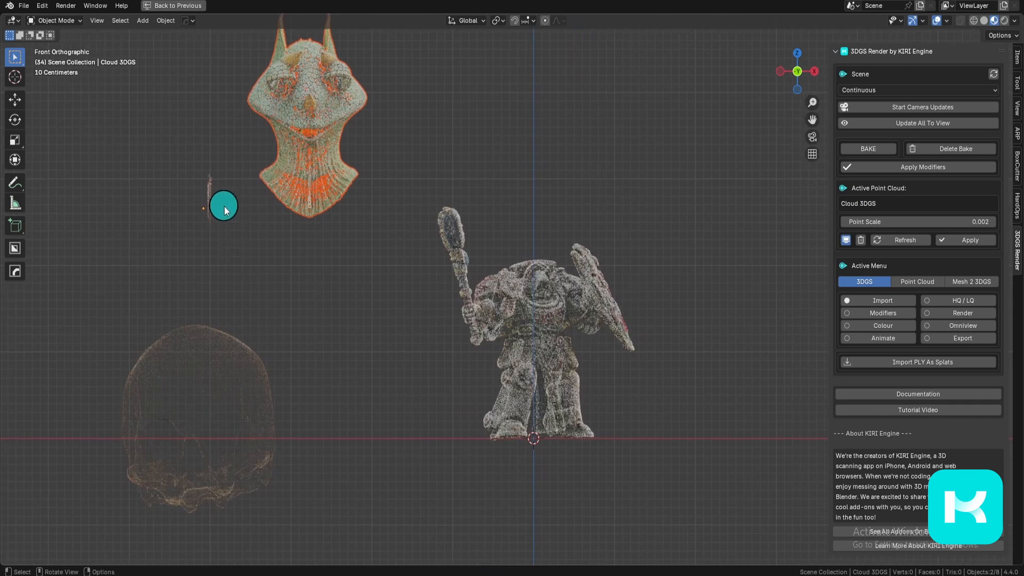
{"action": "left_click_drag", "start_coordinate": [301, 227], "coordinate": [515, 359]}
{"action": "key", "text": "s"}
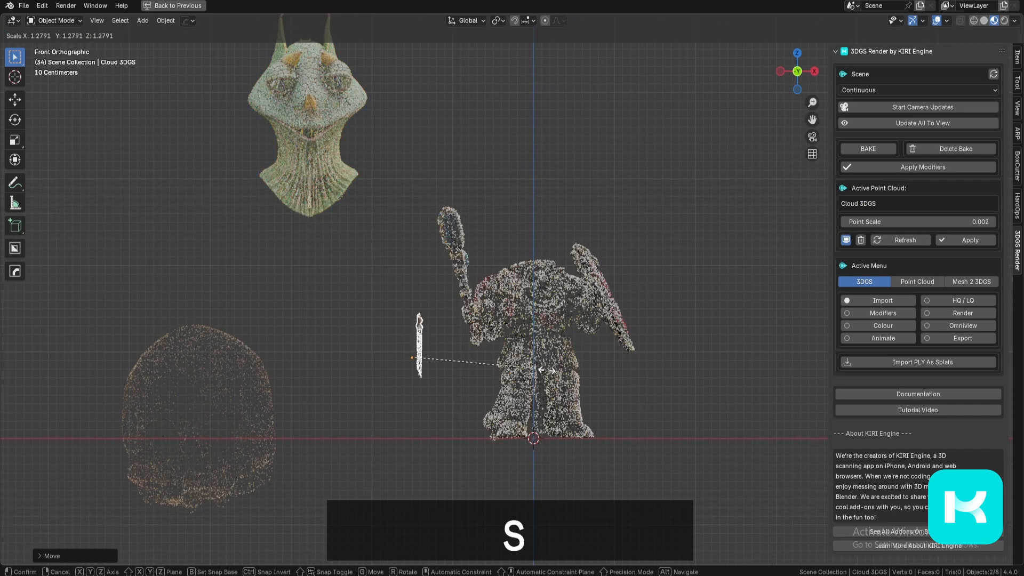
{"action": "left_click", "coordinate": [723, 351]}
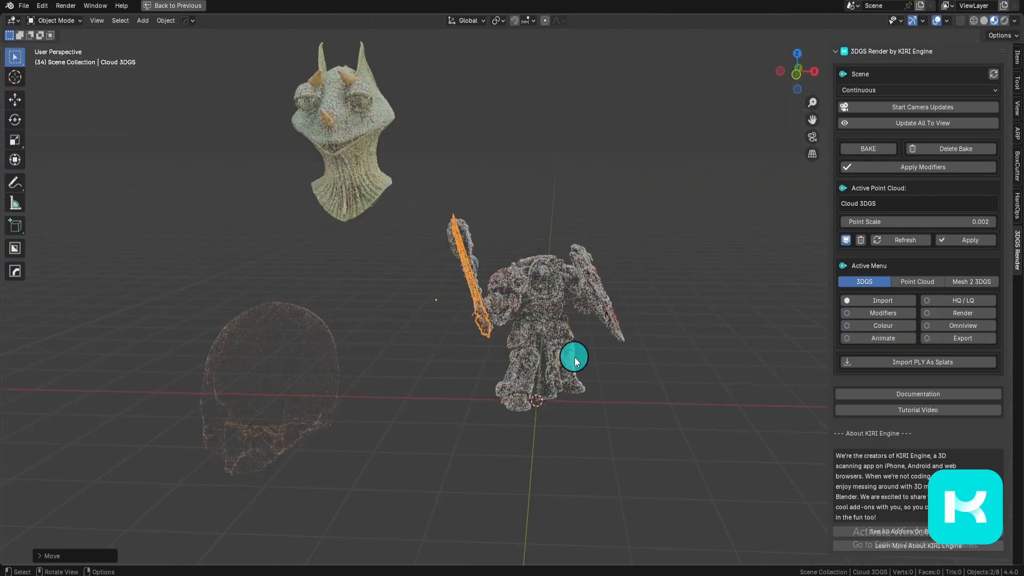
{"action": "key", "text": "grave"}
{"action": "scroll", "coordinate": [492, 286], "scroll_direction": "up", "scroll_amount": 2}
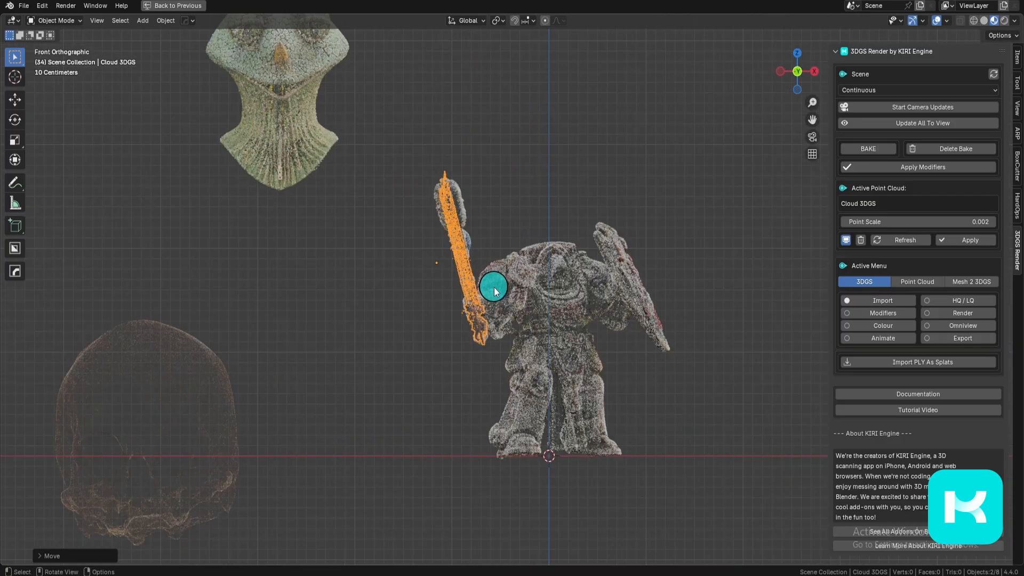
{"action": "middle_click_drag", "start_coordinate": [494, 287], "coordinate": [595, 340]}
{"action": "scroll", "coordinate": [489, 309], "scroll_direction": "up", "scroll_amount": 4}
{"action": "scroll", "coordinate": [550, 314], "scroll_direction": "down", "scroll_amount": 2}
{"action": "middle_click_drag", "start_coordinate": [462, 263], "coordinate": [550, 298]}
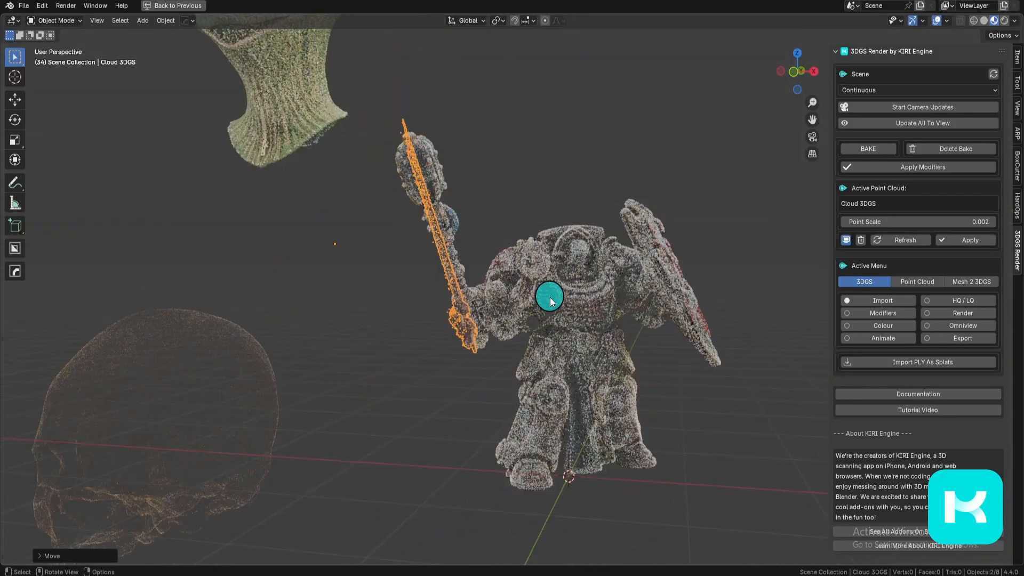
- Move the dragon head onto the Warhammer figure's head in the front view and scale it down to fit between the shoulders
{"action": "key", "text": "grave"}
{"action": "scroll", "coordinate": [453, 324], "scroll_direction": "down", "scroll_amount": 3}
{"action": "left_click", "coordinate": [403, 143]}
{"action": "middle_click_drag", "start_coordinate": [537, 361], "coordinate": [486, 379], "text": "shift"}
{"action": "scroll", "coordinate": [486, 378], "scroll_direction": "up", "scroll_amount": 2}
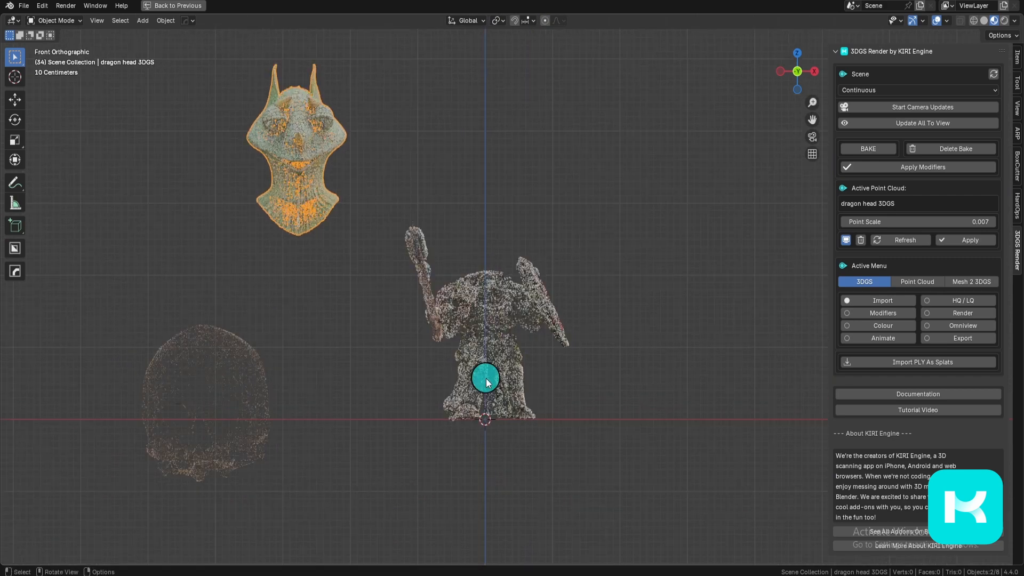
{"action": "key", "text": "g"}
{"action": "key", "text": "s"}
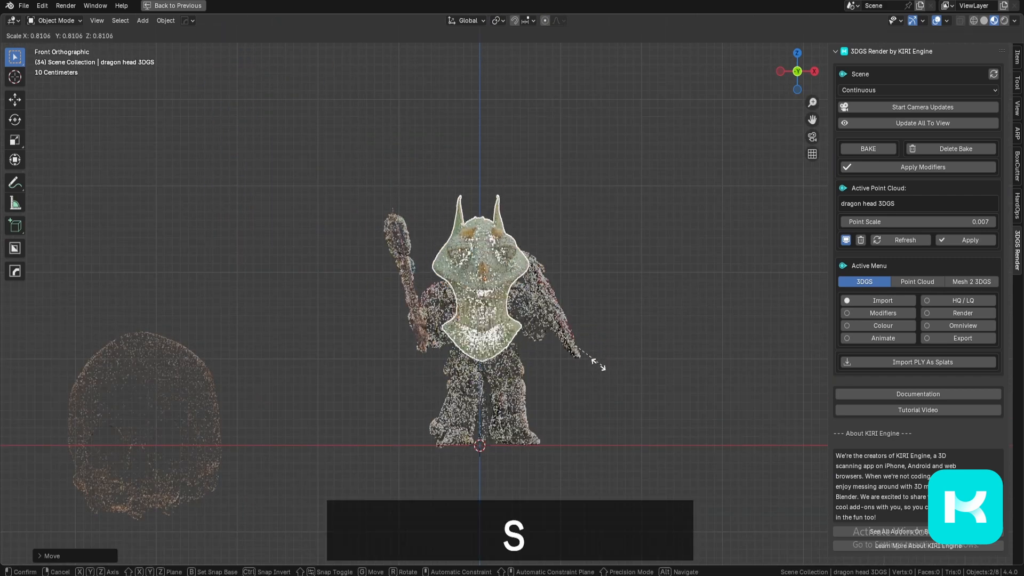
{"action": "left_click", "coordinate": [528, 314]}
{"action": "scroll", "coordinate": [528, 313], "scroll_direction": "down", "scroll_amount": 1, "text": "shift"}
{"action": "scroll", "coordinate": [528, 314], "scroll_direction": "up", "scroll_amount": 5}
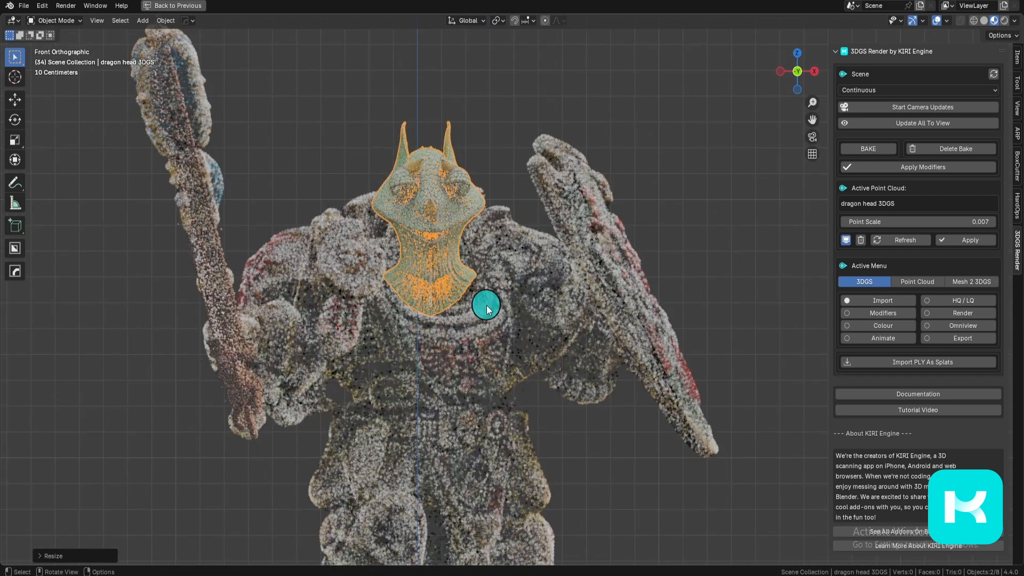
- Turn the dragon head in the top view to match the figure's facing direction and move it back onto the neck
{"action": "middle_click_drag", "start_coordinate": [578, 261], "coordinate": [541, 417], "text": "alt"}
{"action": "key", "text": "r"}
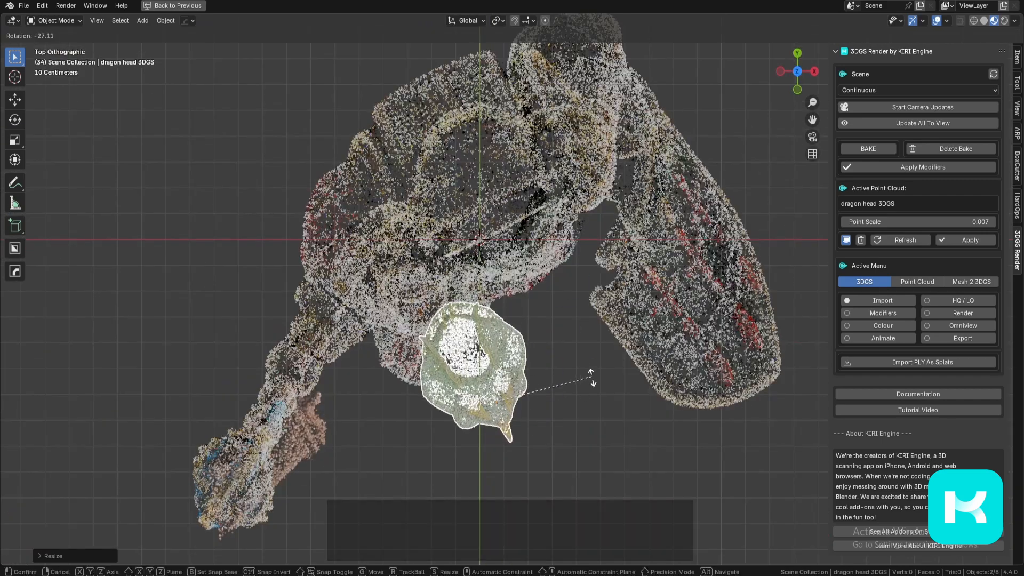
{"action": "left_click", "coordinate": [595, 375]}
{"action": "key", "text": "g"}
{"action": "left_click", "coordinate": [619, 284]}
{"action": "key", "text": "r"}
{"action": "left_click", "coordinate": [597, 299]}
{"action": "middle_click_drag", "start_coordinate": [585, 374], "coordinate": [569, 344], "text": "alt"}
{"action": "scroll", "coordinate": [569, 344], "scroll_direction": "down", "scroll_amount": 5}
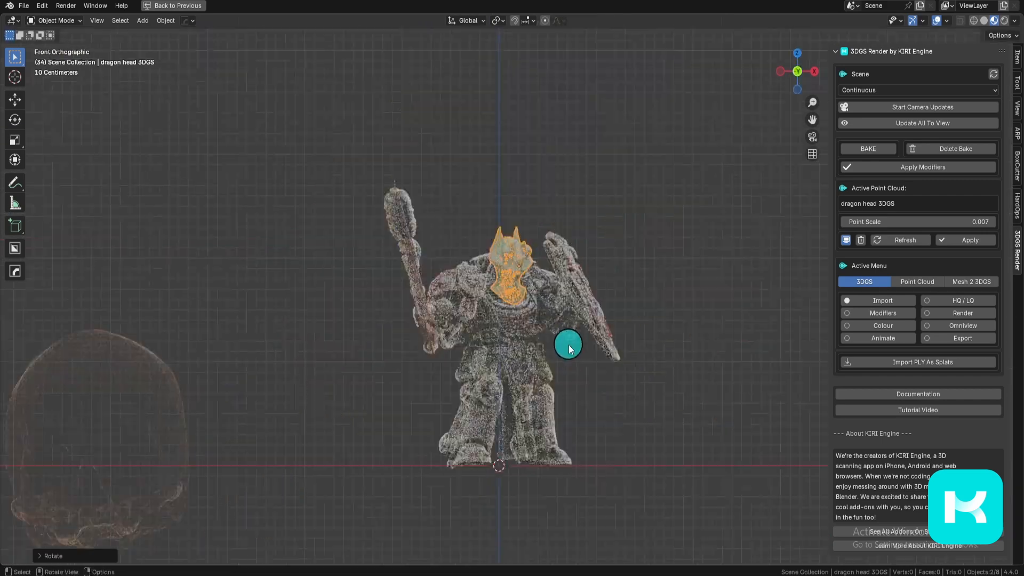
{"action": "scroll", "coordinate": [568, 325], "scroll_direction": "up", "scroll_amount": 1}
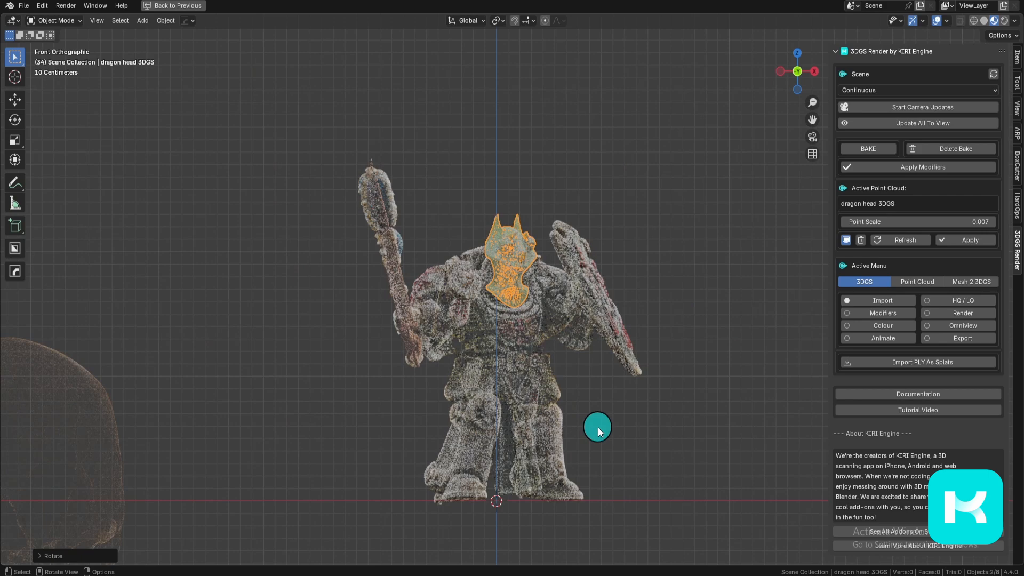
- Scale down the skull in the front view and move it over the Warhammer figure's knee
{"action": "scroll", "coordinate": [597, 428], "scroll_direction": "down", "scroll_amount": 4}
{"action": "left_click", "coordinate": [192, 384]}
{"action": "scroll", "coordinate": [441, 442], "scroll_direction": "up", "scroll_amount": 7}
{"action": "scroll", "coordinate": [438, 439], "scroll_direction": "up", "scroll_amount": 4}
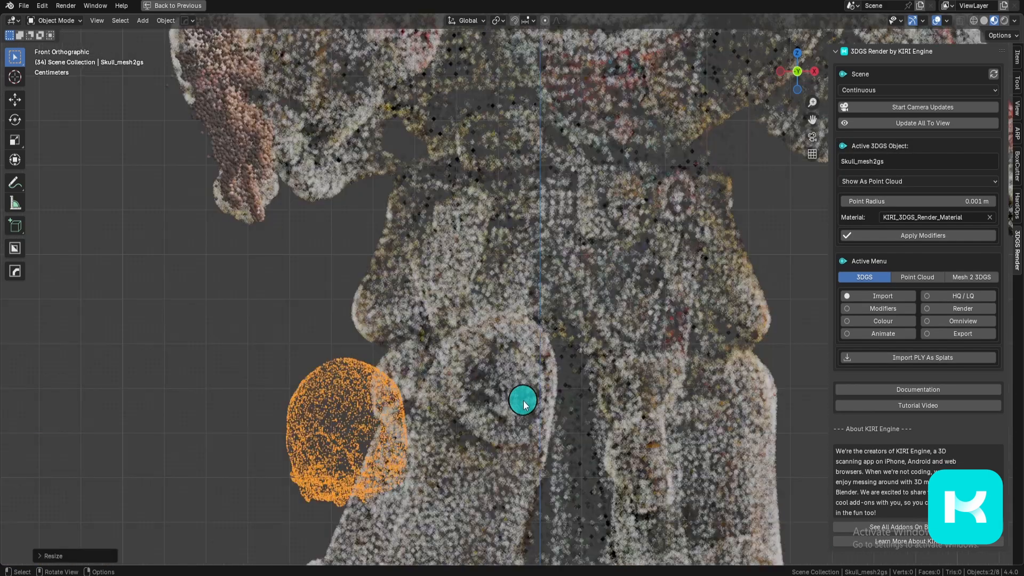
{"action": "left_click", "coordinate": [535, 372]}
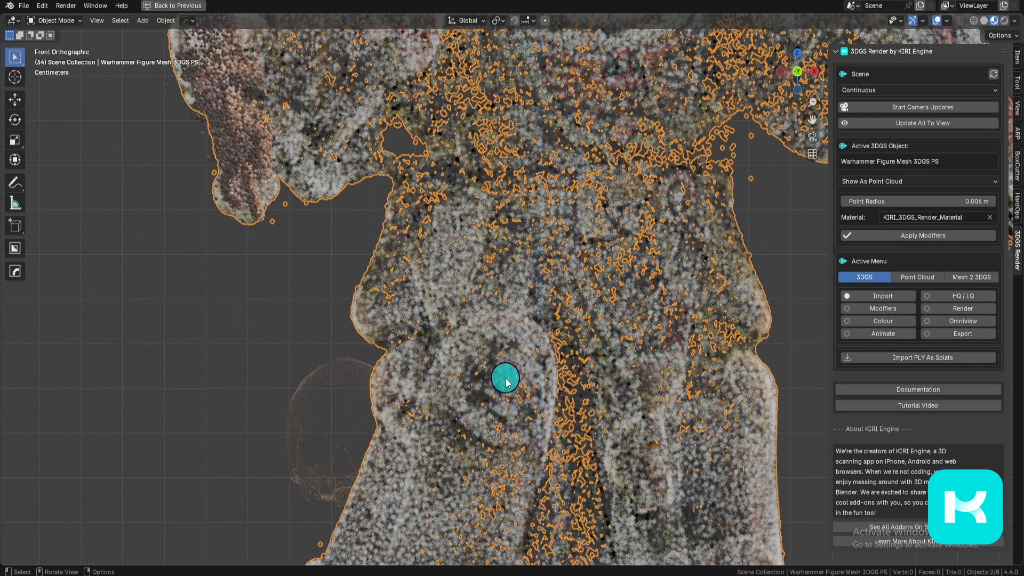
{"action": "left_click", "coordinate": [356, 425]}
{"action": "key", "text": "s"}
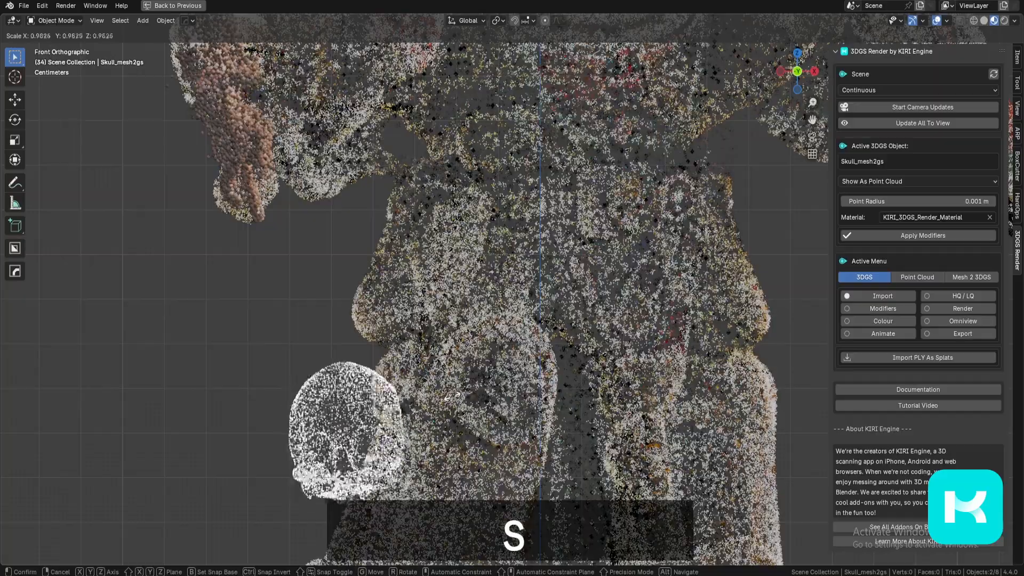
{"action": "left_click", "coordinate": [429, 413]}
{"action": "key", "text": "g"}
{"action": "left_click", "coordinate": [549, 369]}
- Rotate the skull freely, adjust its depth so it sits on the figure's knee, and check the assembled figure
{"action": "scroll", "coordinate": [590, 431], "scroll_direction": "down", "scroll_amount": 4}
{"action": "scroll", "coordinate": [590, 431], "scroll_direction": "up", "scroll_amount": 4}
{"action": "key", "text": "r"}
{"action": "key", "text": "r"}
{"action": "left_click", "coordinate": [562, 367]}
{"action": "key", "text": "grave"}
{"action": "middle_click_drag", "start_coordinate": [562, 342], "coordinate": [590, 270]}
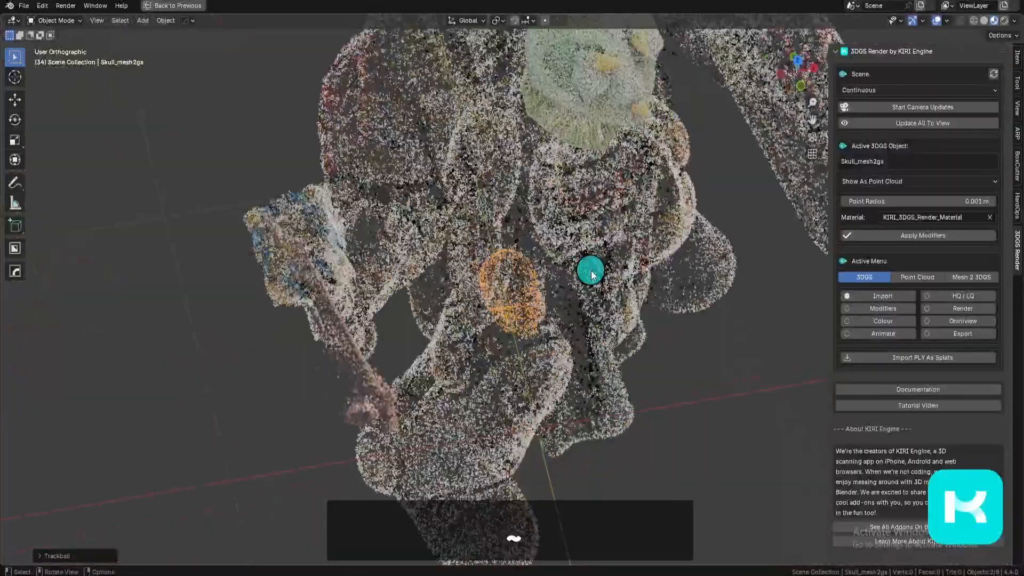
{"action": "key", "text": "g"}
{"action": "scroll", "coordinate": [728, 323], "scroll_direction": "down", "scroll_amount": 1}
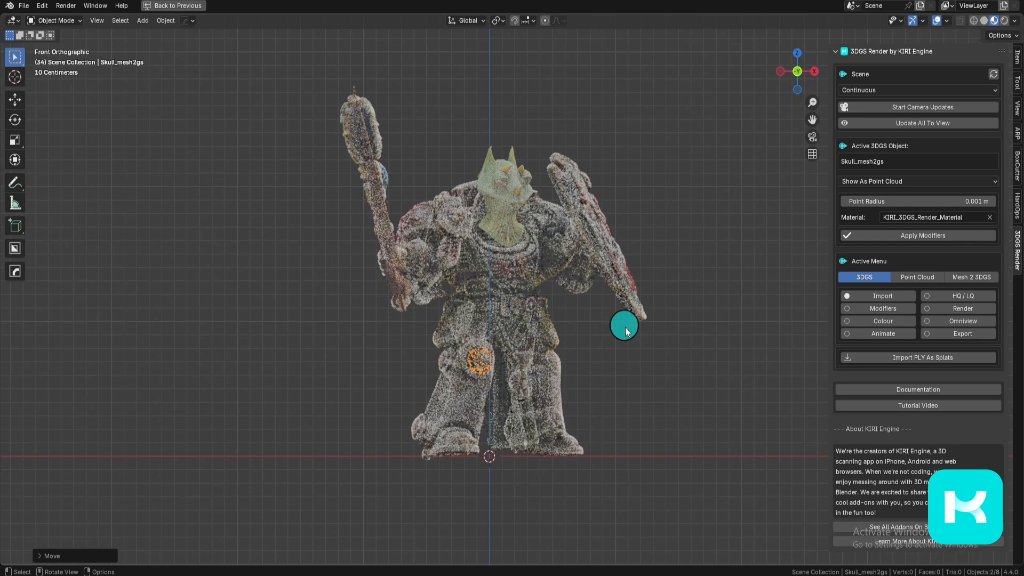
{"action": "middle_click_drag", "start_coordinate": [625, 330], "coordinate": [558, 423]}
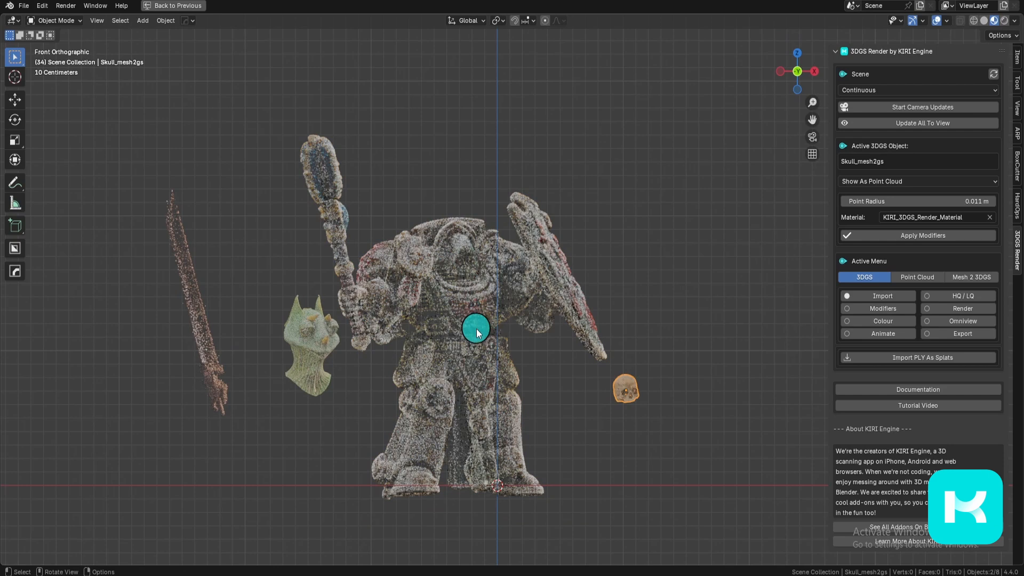
{"action": "left_click", "coordinate": [476, 328]}
{"action": "key", "text": "g"}
{"action": "right_click", "coordinate": [637, 389]}
{"action": "left_click", "coordinate": [631, 389]}
{"action": "key", "text": "g"}
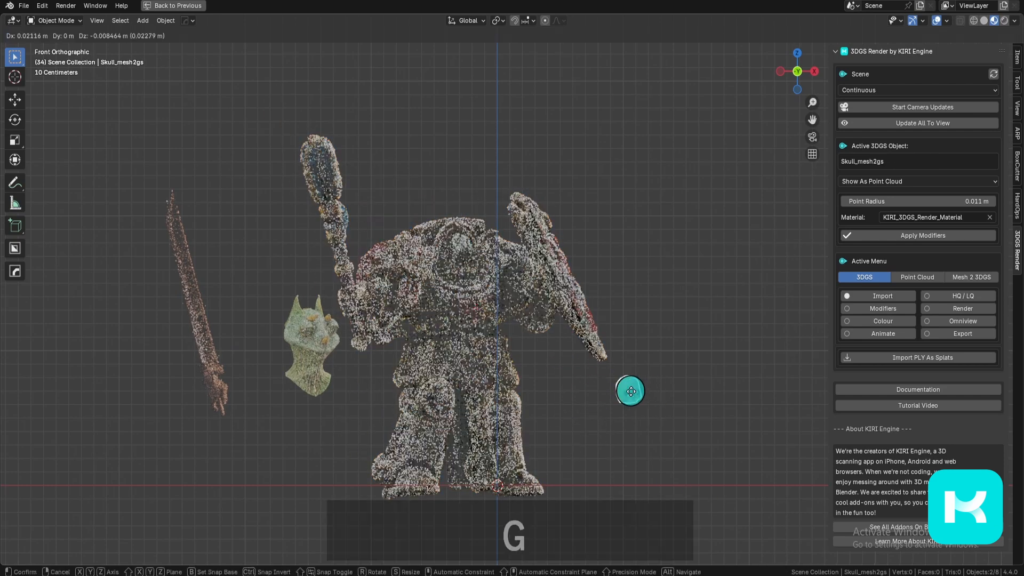
{"action": "right_click", "coordinate": [652, 305]}
{"action": "left_click", "coordinate": [301, 360]}
{"action": "key", "text": "g"}
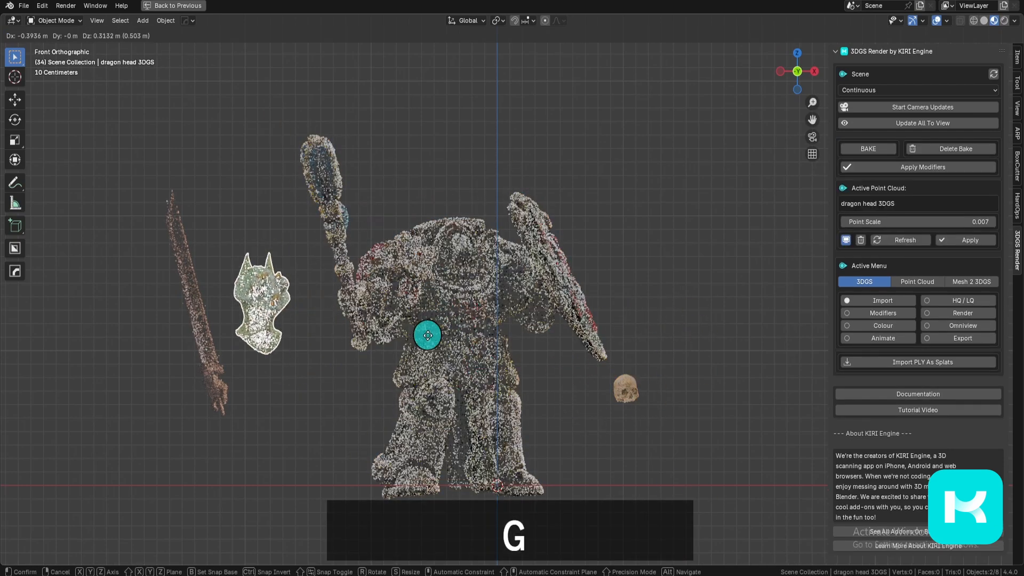
{"action": "right_click", "coordinate": [466, 321]}
{"action": "left_click", "coordinate": [187, 291]}
{"action": "key", "text": "g"}
{"action": "right_click", "coordinate": [435, 316]}
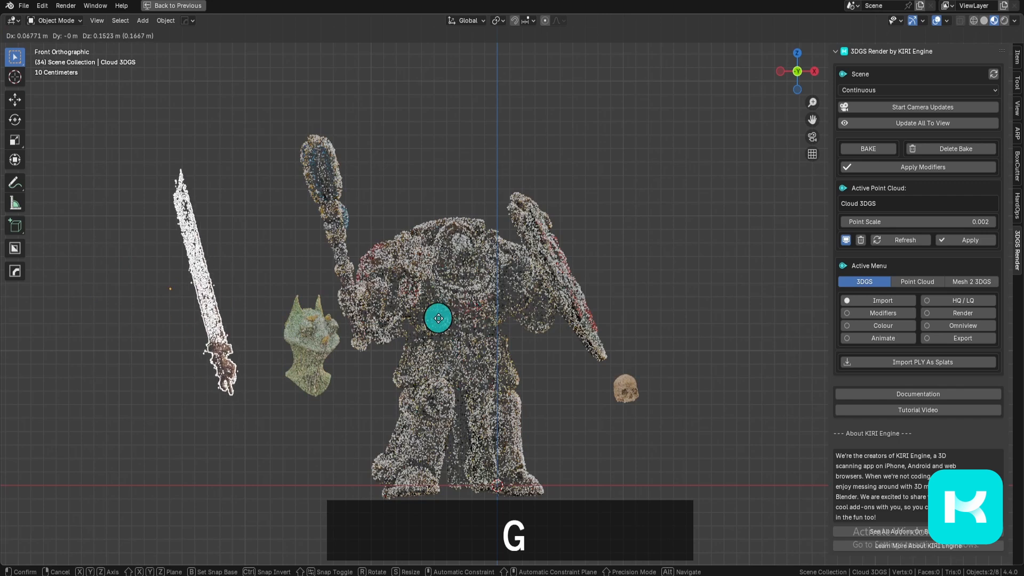
{"action": "left_click", "coordinate": [638, 388]}
{"action": "key", "text": "g"}
{"action": "right_click", "coordinate": [689, 308]}
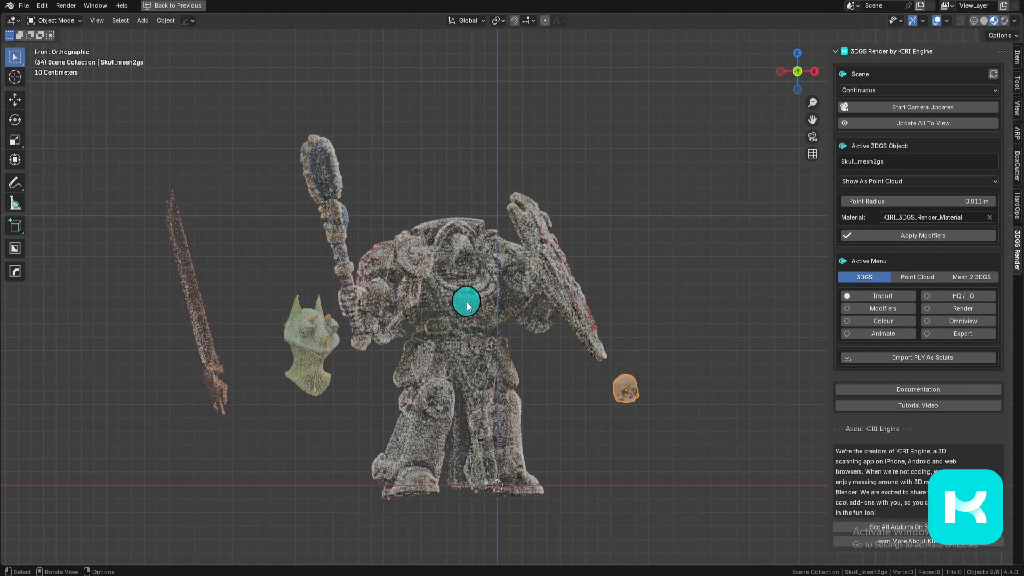
{"action": "left_click", "coordinate": [466, 297]}
{"action": "key", "text": "g"}
{"action": "right_click", "coordinate": [584, 351]}
{"action": "left_click", "coordinate": [336, 336]}
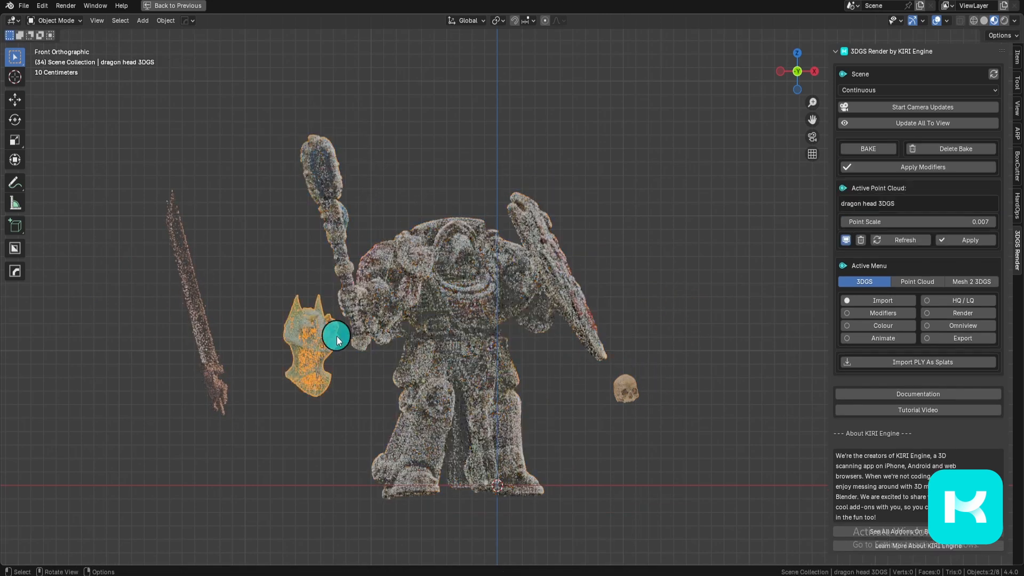
{"action": "key", "text": "g"}
{"action": "right_click", "coordinate": [373, 371]}
- Move the Cloud 3DGS sword farther out from the figure, shift the dragon head slightly outward, and leave everything deselected
{"action": "left_click", "coordinate": [208, 354]}
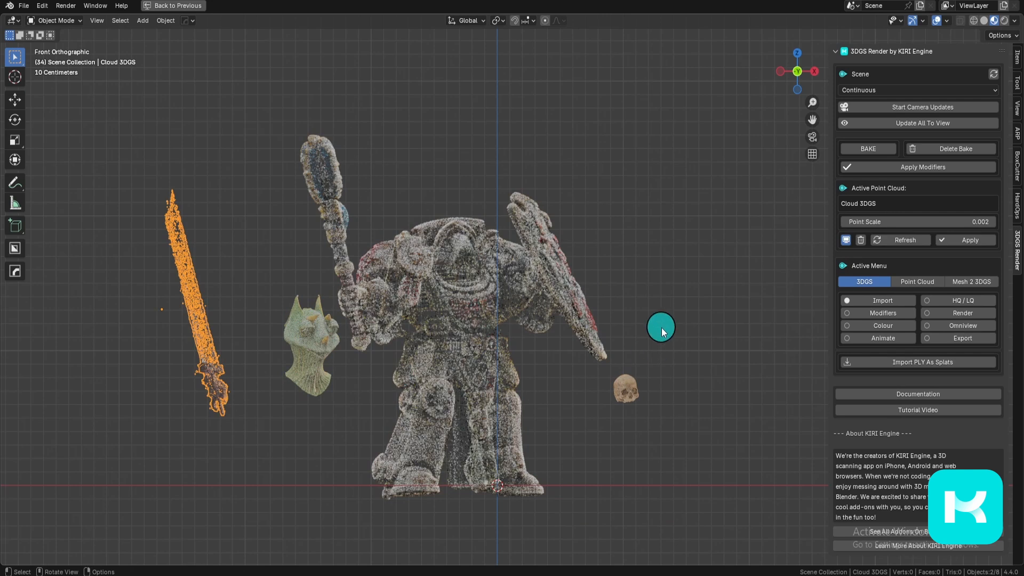
{"action": "key", "text": "g"}
{"action": "left_click", "coordinate": [466, 359]}
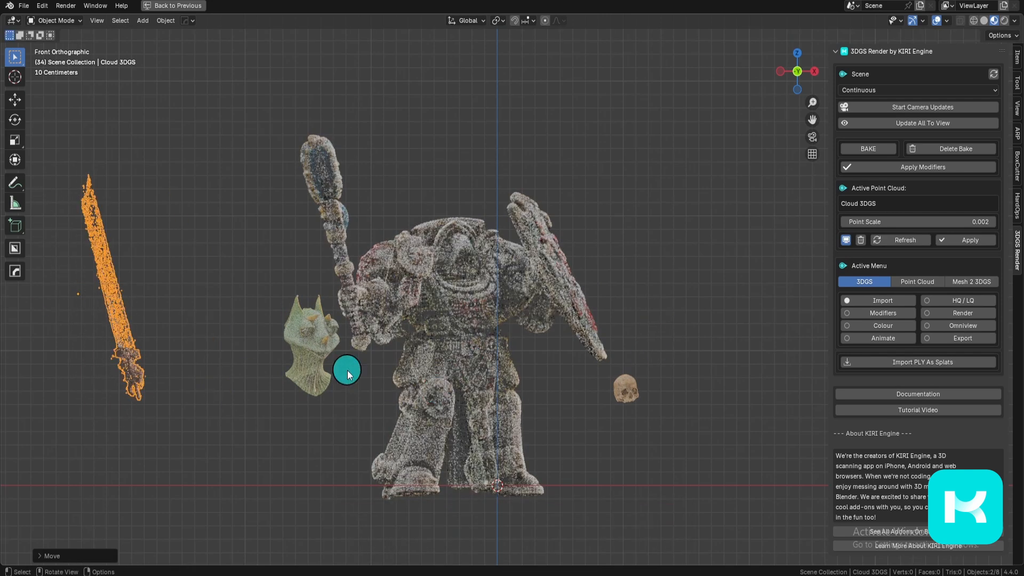
{"action": "left_click", "coordinate": [326, 368]}
{"action": "key", "text": "g"}
{"action": "right_click", "coordinate": [457, 377]}
{"action": "left_click", "coordinate": [544, 359]}
{"action": "key", "text": "g"}
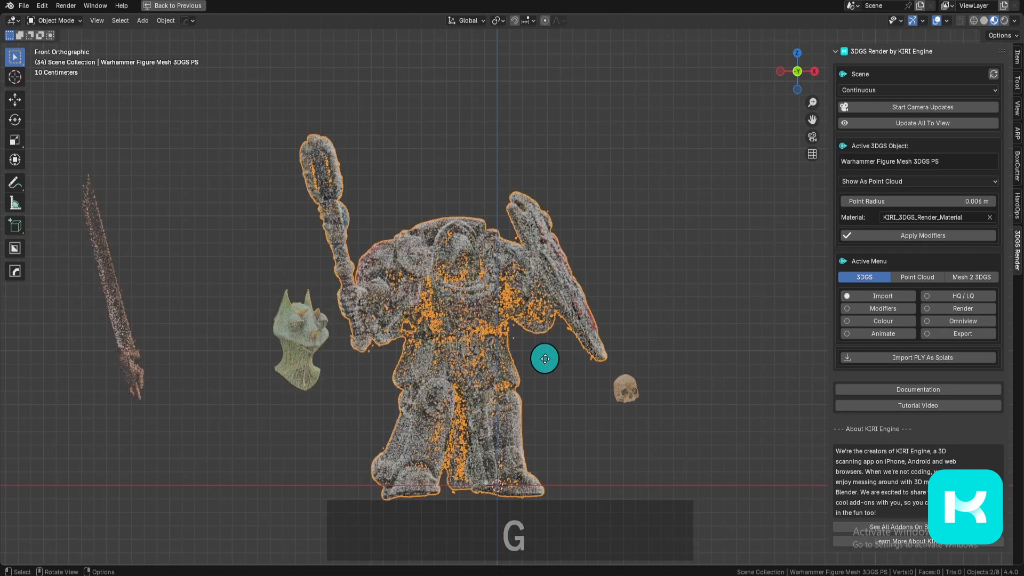
{"action": "right_click", "coordinate": [514, 367]}
{"action": "left_click", "coordinate": [574, 405]}
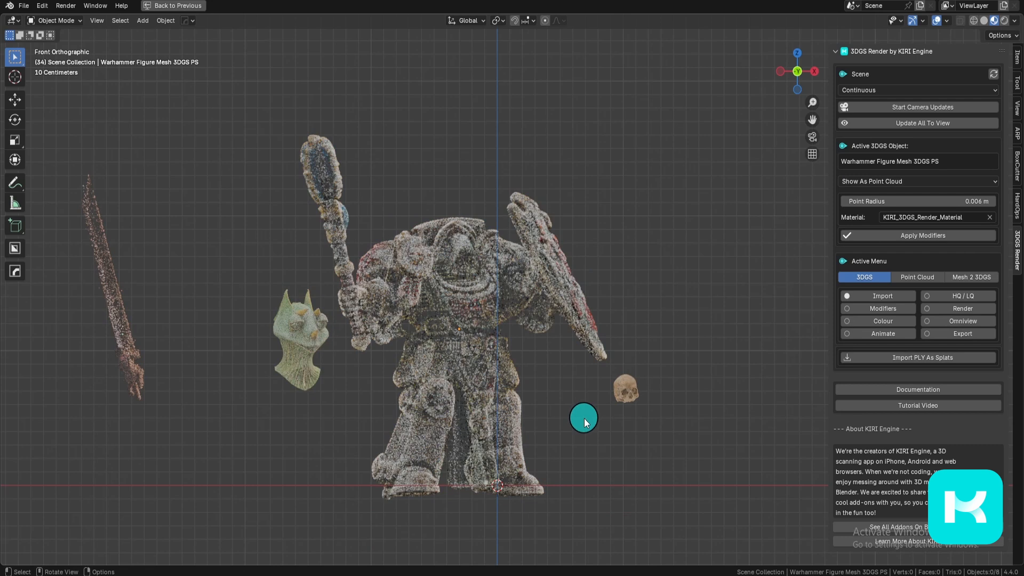
- Bring up the Import PLY As Points notice about applying transforms and cancel the import
{"action": "left_click", "coordinate": [937, 277]}
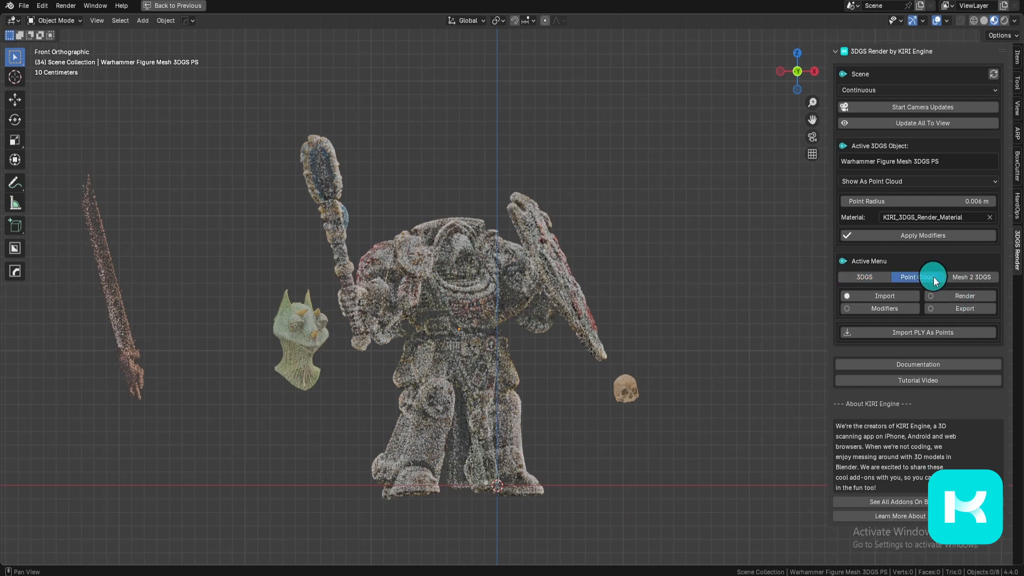
{"action": "left_click", "coordinate": [950, 331]}
{"action": "left_click_drag", "start_coordinate": [941, 306], "coordinate": [592, 139]}
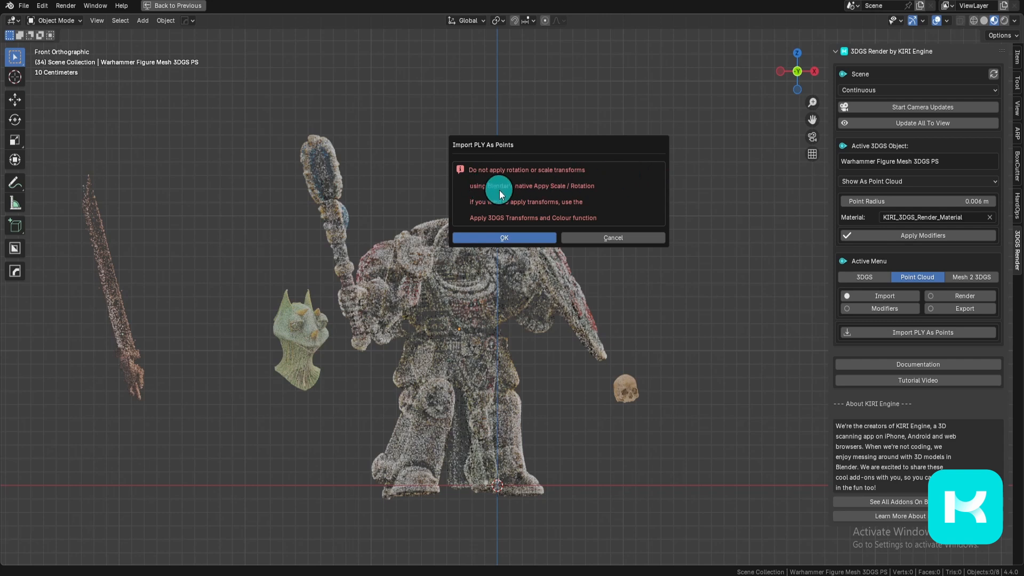
{"action": "left_click", "coordinate": [624, 238]}
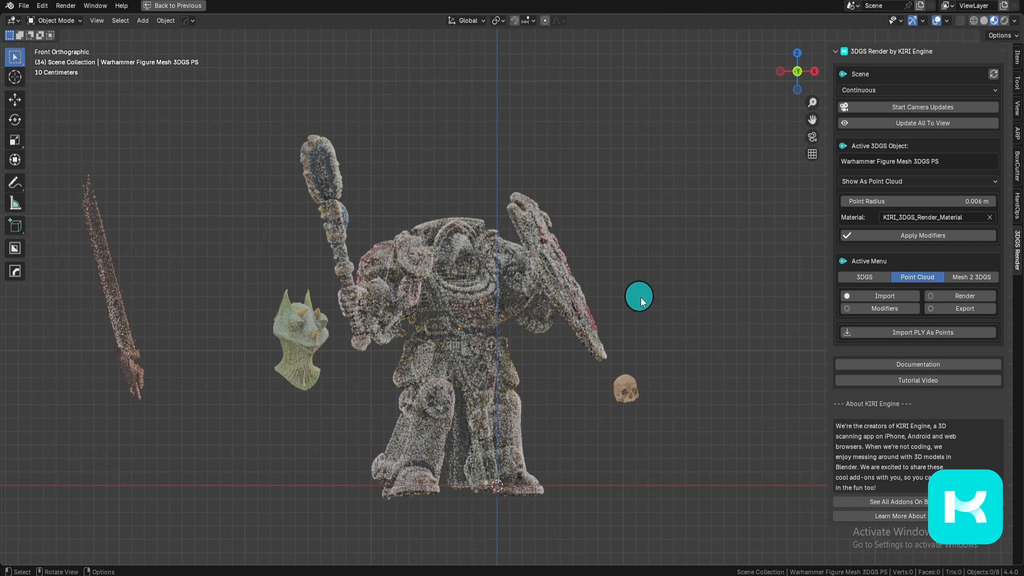
- Use Apply 3DGS Transforms and Colour on the Warhammer figure
{"action": "left_click", "coordinate": [548, 278]}
{"action": "key", "text": "ctrl+a"}
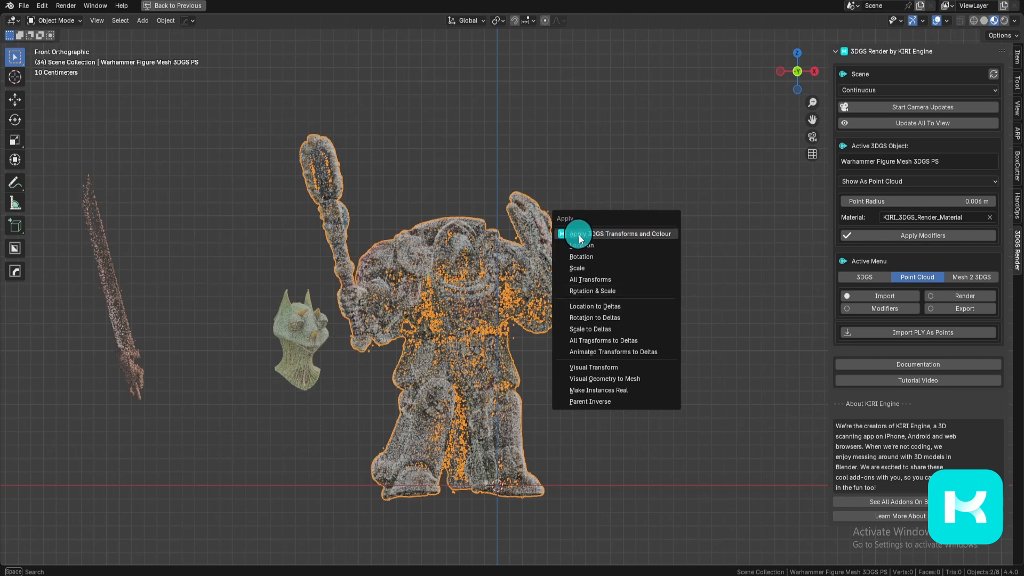
{"action": "left_click", "coordinate": [606, 239]}
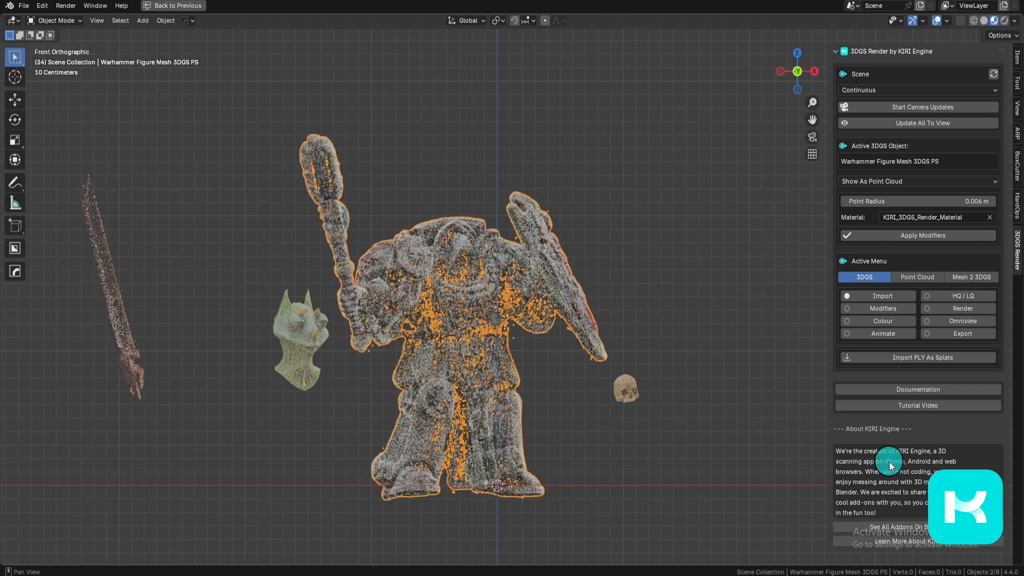
- Compare the export options for 3DGS and point cloud objects, including the transform warning and Reset Origin
{"action": "left_click", "coordinate": [980, 331]}
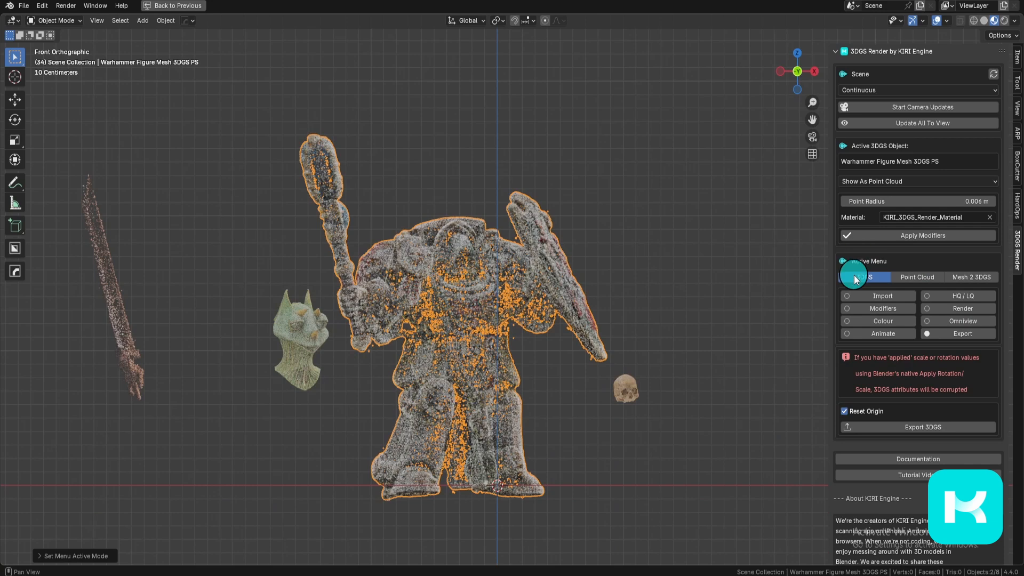
{"action": "left_click", "coordinate": [929, 277]}
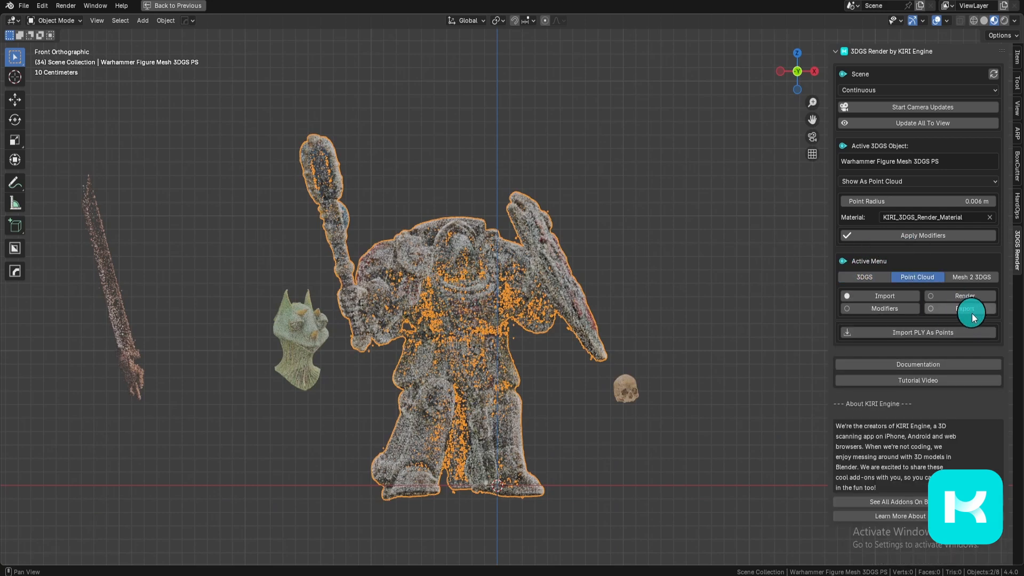
{"action": "left_click", "coordinate": [882, 278]}
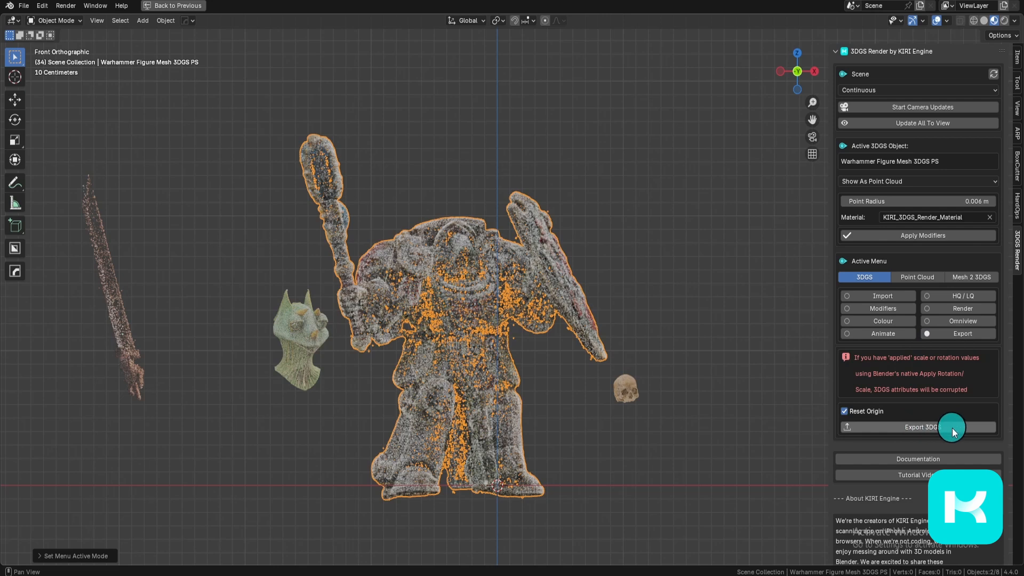
{"action": "key", "text": "ctrl+a"}
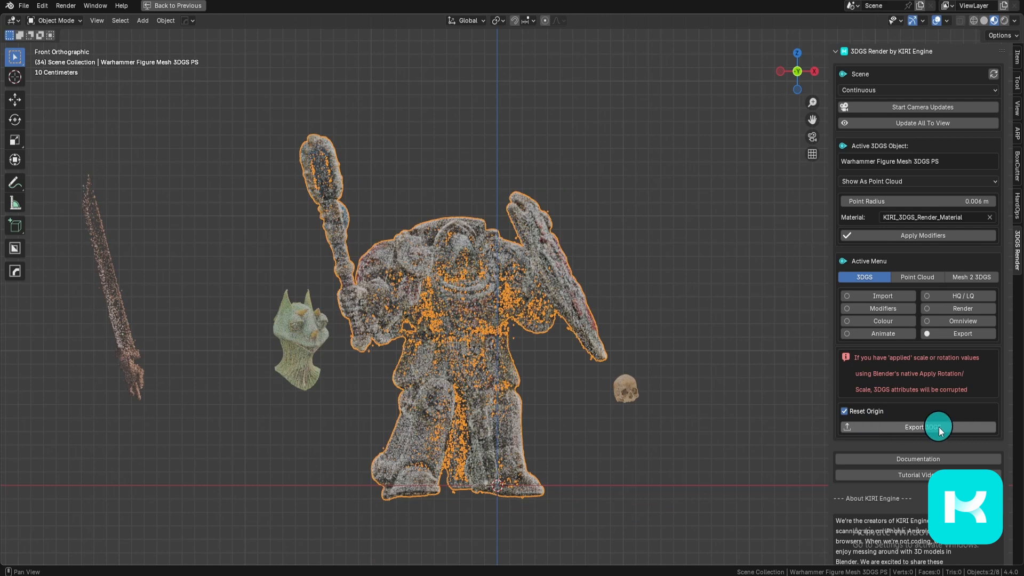
{"action": "scroll", "coordinate": [464, 361], "scroll_direction": "up", "scroll_amount": 5}
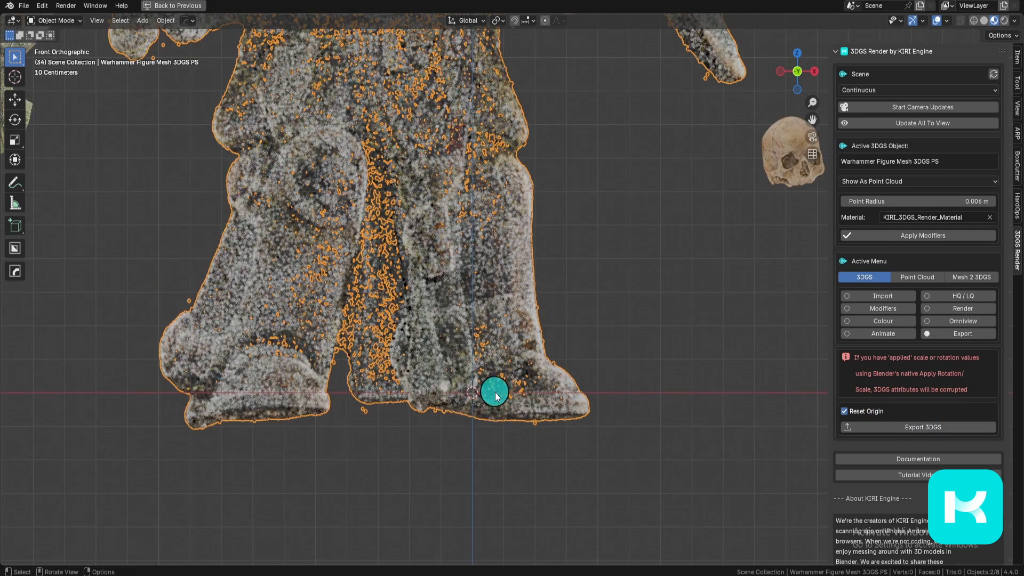
{"action": "scroll", "coordinate": [495, 392], "scroll_direction": "down", "scroll_amount": 6}
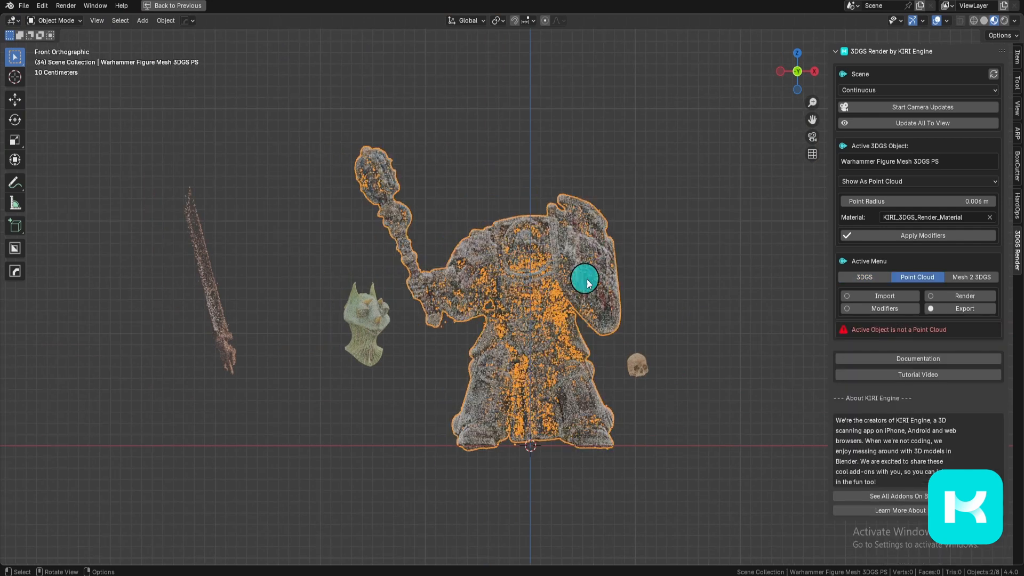
- Enable camera updates for the Warhammer figure, check its splats, and move it away from the world origin
{"action": "middle_click_drag", "start_coordinate": [645, 328], "coordinate": [505, 308]}
{"action": "left_click", "coordinate": [907, 180]}
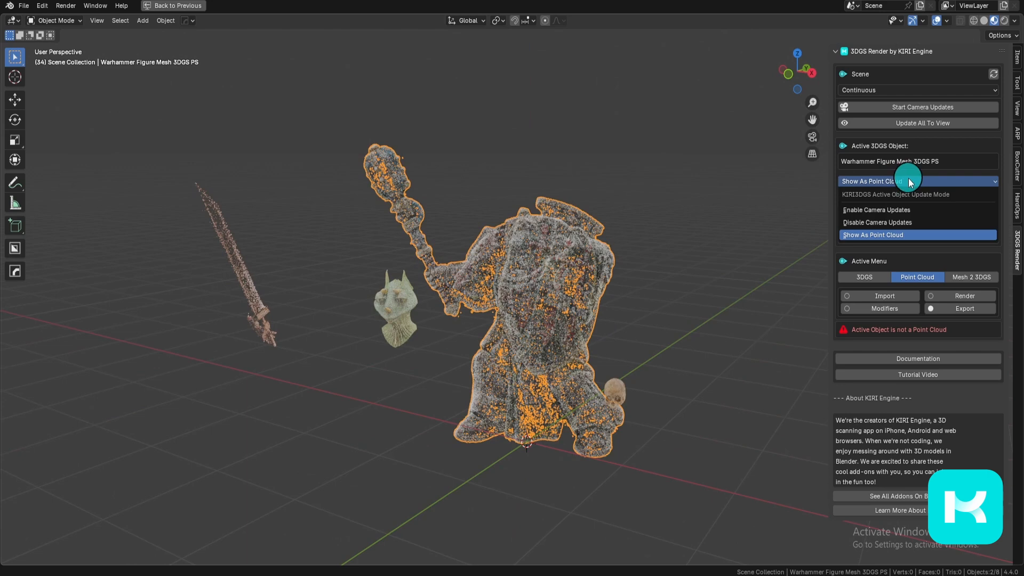
{"action": "left_click", "coordinate": [901, 214]}
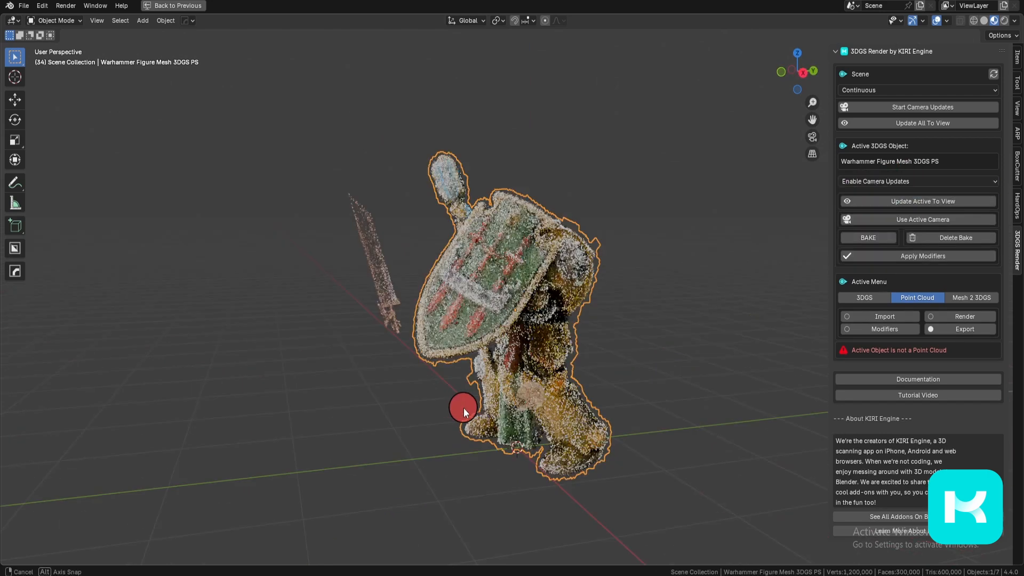
{"action": "middle_click_drag", "start_coordinate": [463, 408], "coordinate": [539, 311]}
{"action": "key", "text": "g"}
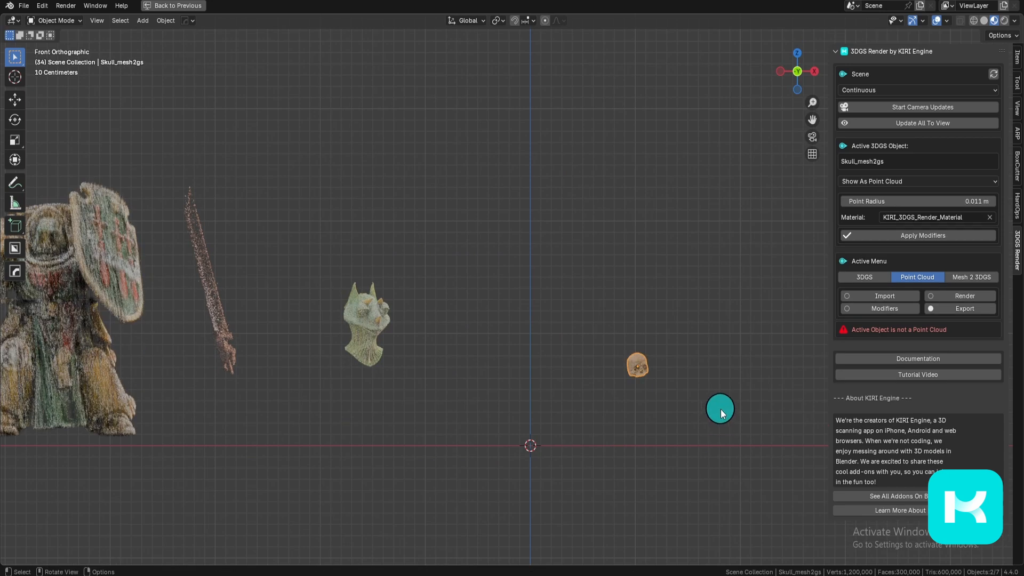
- Enable camera updates for the skull and move it over near the Warhammer figure, clearing the centre of the scene
{"action": "left_click", "coordinate": [899, 185]}
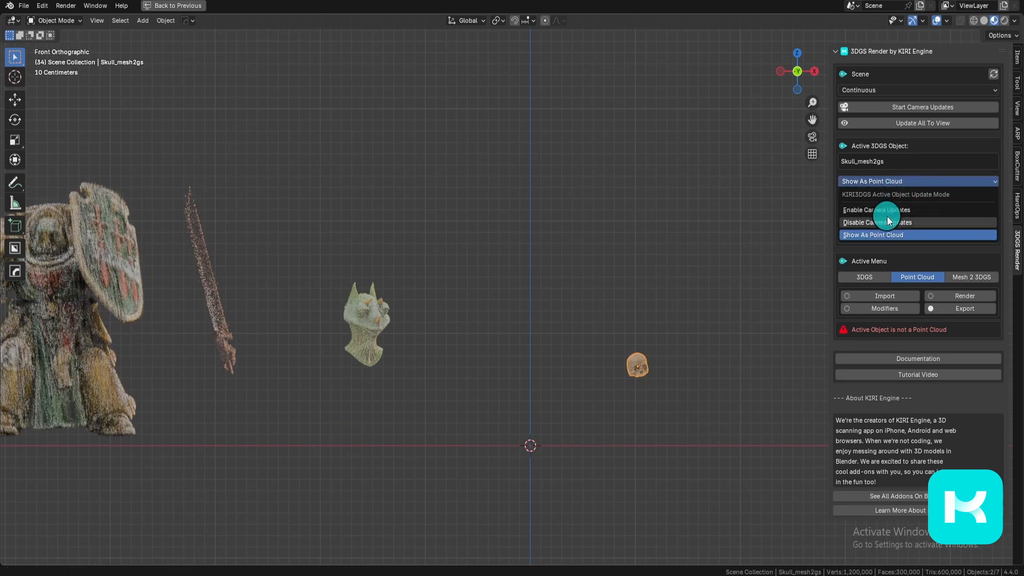
{"action": "left_click", "coordinate": [885, 213]}
{"action": "middle_click_drag", "start_coordinate": [757, 419], "coordinate": [640, 418]}
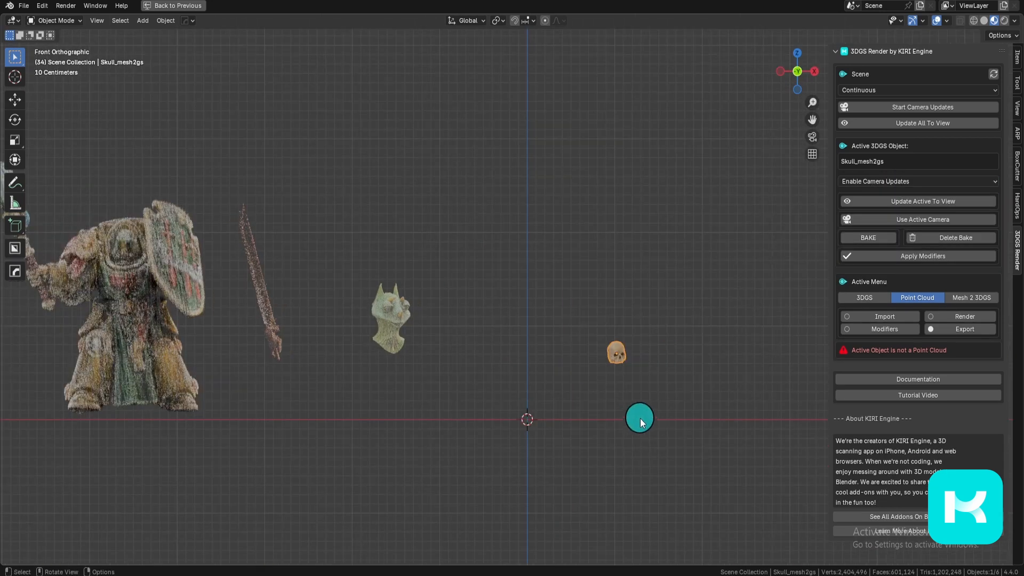
{"action": "key", "text": "g"}
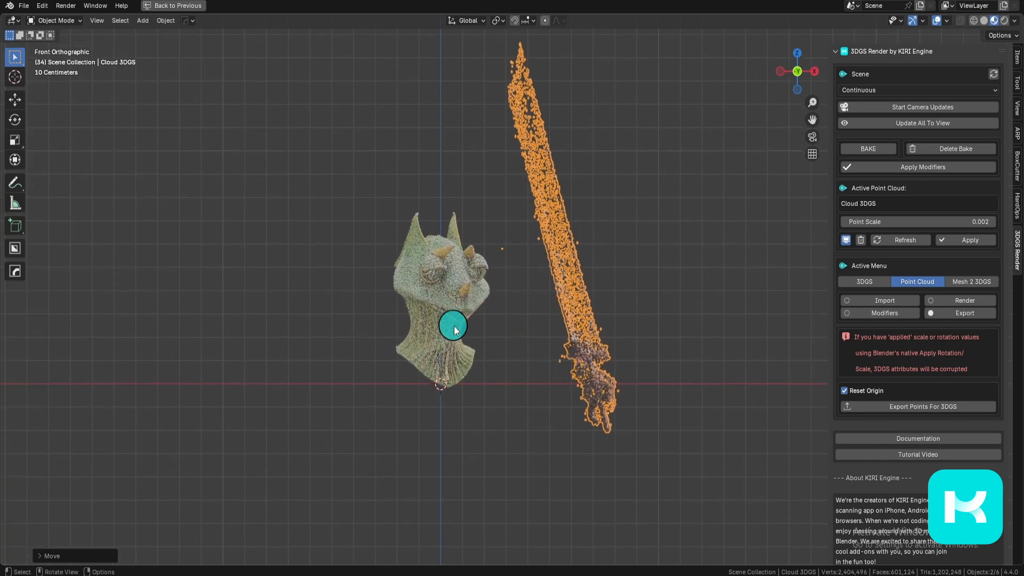
- Rotate the dragon head freely until it faces straight forward and move it so its neck base sits on the world origin
{"action": "left_click", "coordinate": [485, 308]}
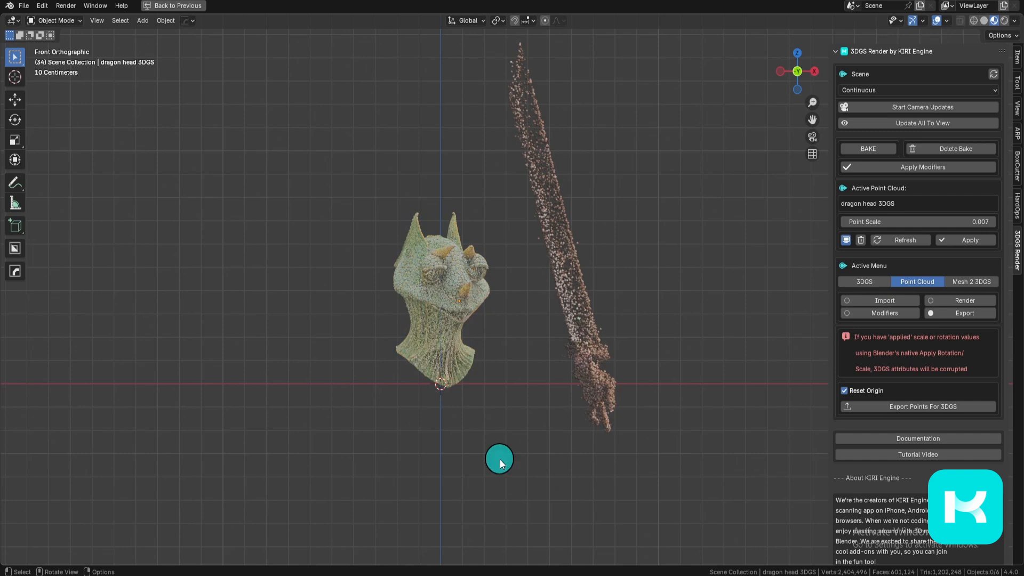
{"action": "key", "text": "r"}
{"action": "key", "text": "r"}
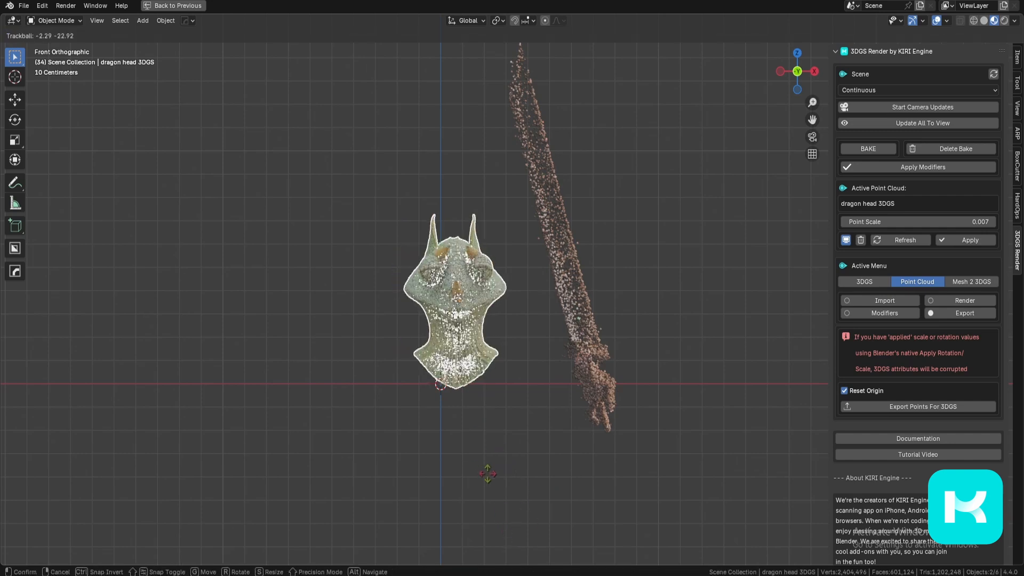
{"action": "left_click", "coordinate": [487, 473]}
{"action": "key", "text": "g"}
{"action": "left_click", "coordinate": [536, 428]}
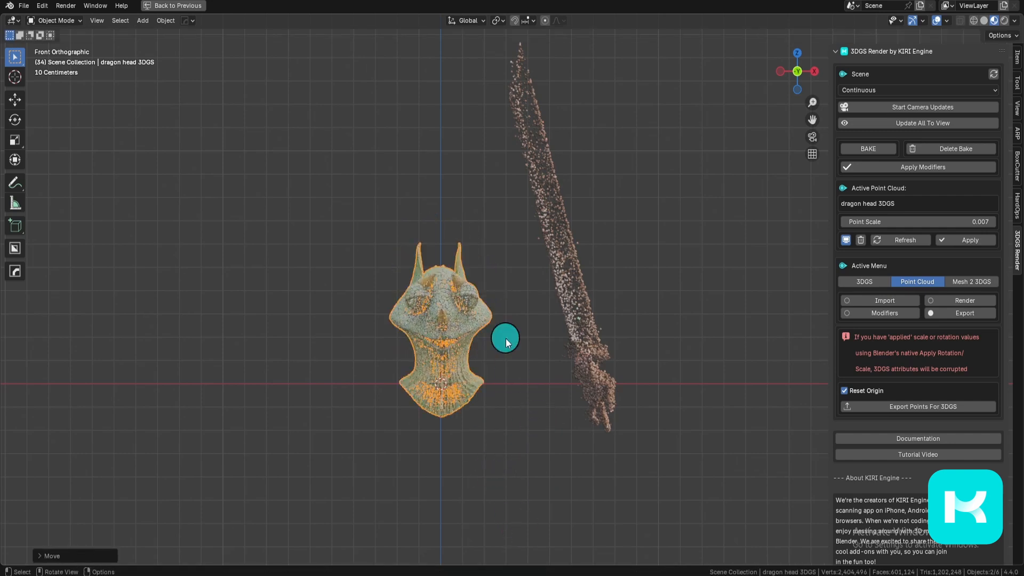
- Inspect the dragon head's alignment with the world origin and vertical axis in the front view
{"action": "middle_click_drag", "start_coordinate": [542, 409], "coordinate": [595, 385], "text": "shift"}
{"action": "scroll", "coordinate": [594, 384], "scroll_direction": "up", "scroll_amount": 4}
{"action": "middle_click_drag", "start_coordinate": [592, 379], "coordinate": [586, 414], "text": "alt"}
{"action": "scroll", "coordinate": [585, 417], "scroll_direction": "down", "scroll_amount": 4}
{"action": "scroll", "coordinate": [587, 384], "scroll_direction": "up", "scroll_amount": 5}
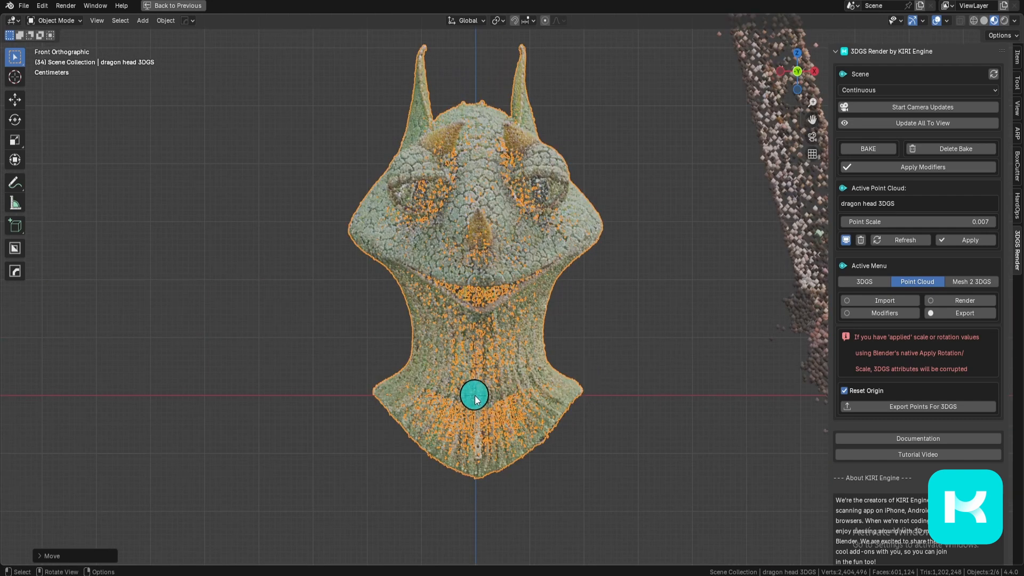
{"action": "scroll", "coordinate": [626, 324], "scroll_direction": "down", "scroll_amount": 3}
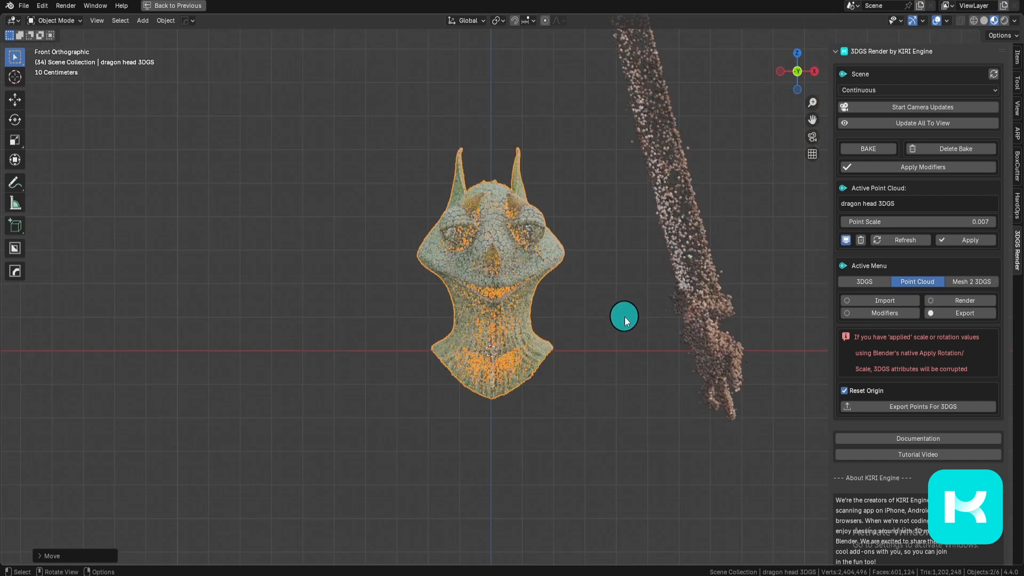
{"action": "scroll", "coordinate": [627, 326], "scroll_direction": "up", "scroll_amount": 1}
{"action": "middle_click_drag", "start_coordinate": [628, 341], "coordinate": [571, 377], "text": "shift"}
{"action": "scroll", "coordinate": [569, 375], "scroll_direction": "up", "scroll_amount": 1}
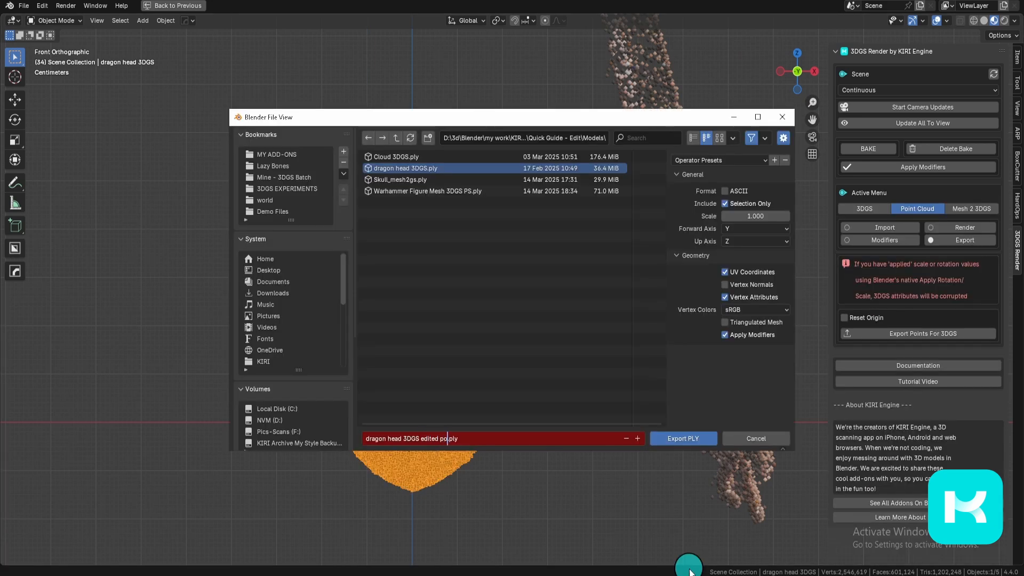
- Export the dragon head points as "dragon head 3DGS edited points.ply" and delete the dragon head from the scene
{"action": "type", "text": "ts"}
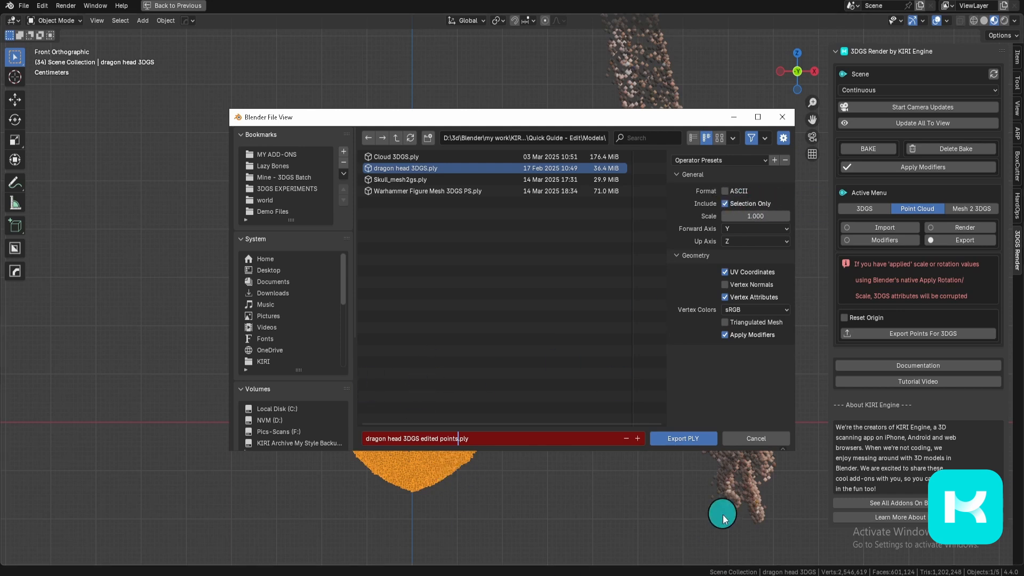
{"action": "left_click", "coordinate": [681, 439]}
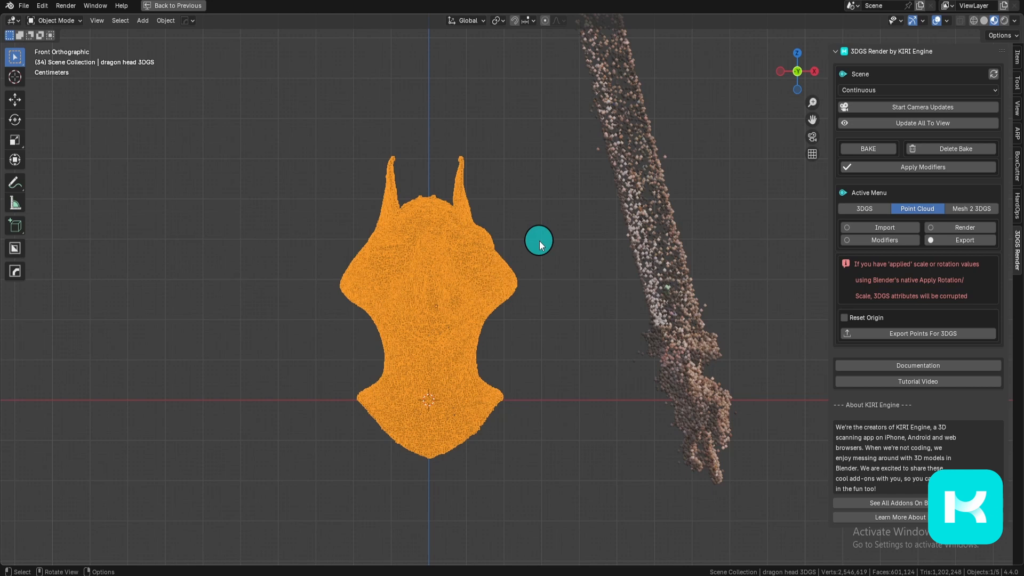
{"action": "key", "text": "x"}
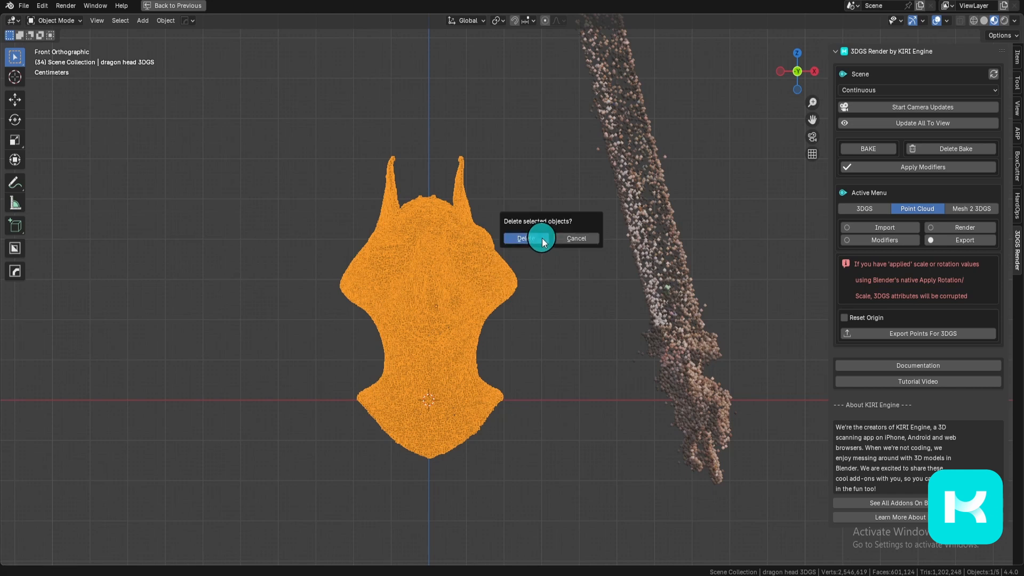
{"action": "left_click", "coordinate": [542, 241]}
- Import "dragon head 3DGS edited points.ply" from the Models folder as splats
{"action": "left_click", "coordinate": [879, 171]}
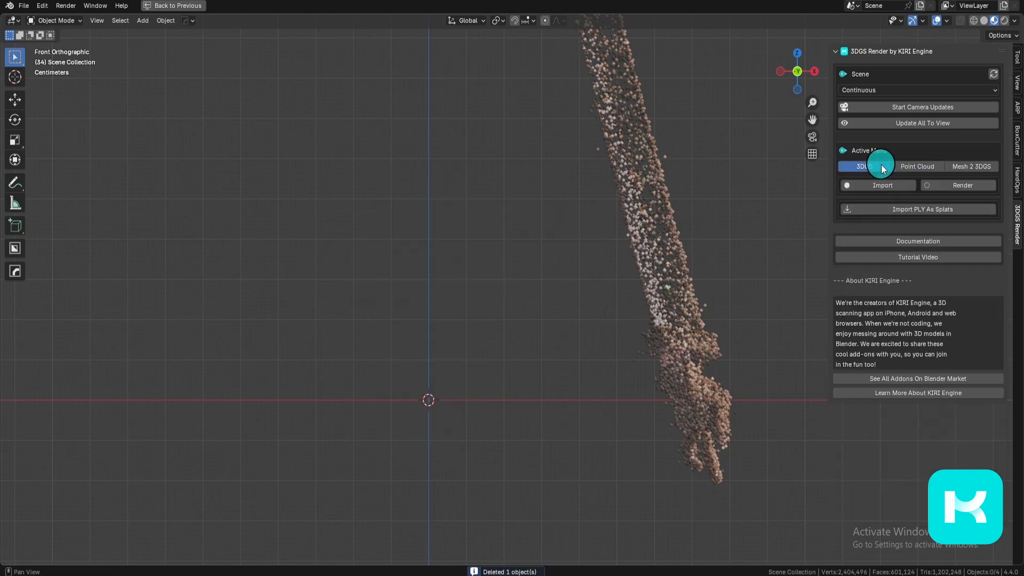
{"action": "left_click", "coordinate": [920, 210]}
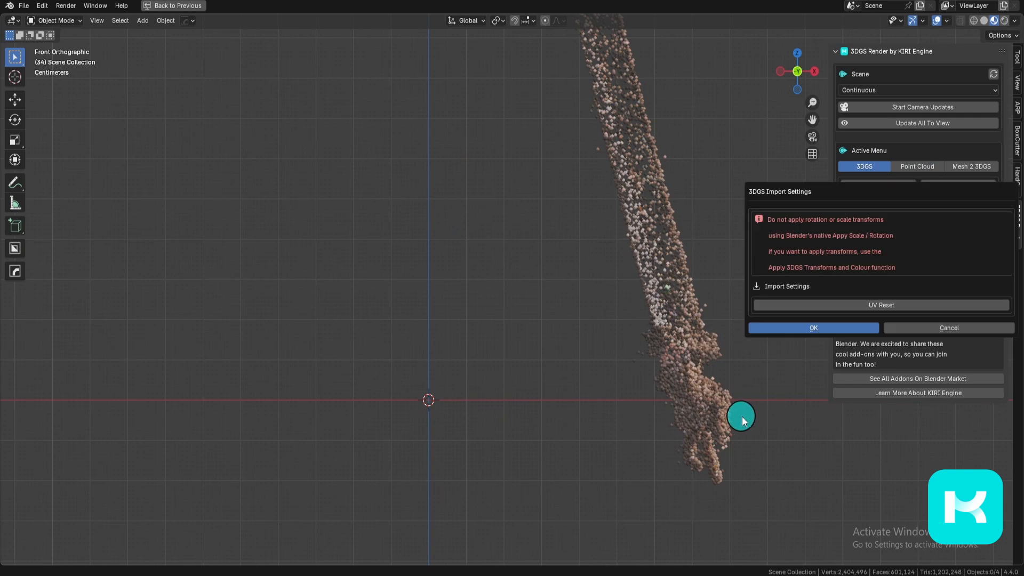
{"action": "left_click", "coordinate": [841, 325]}
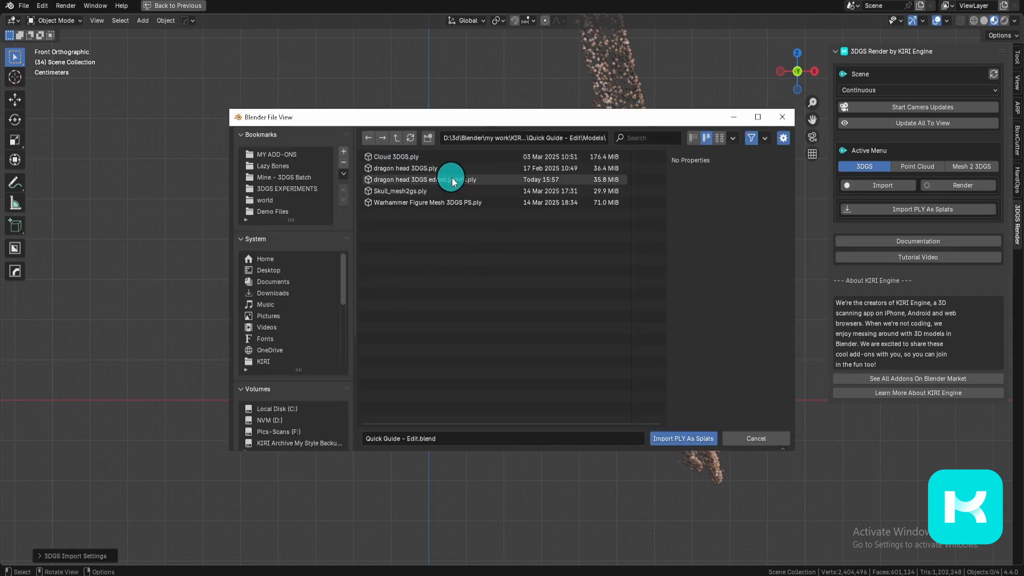
{"action": "left_click", "coordinate": [442, 184]}
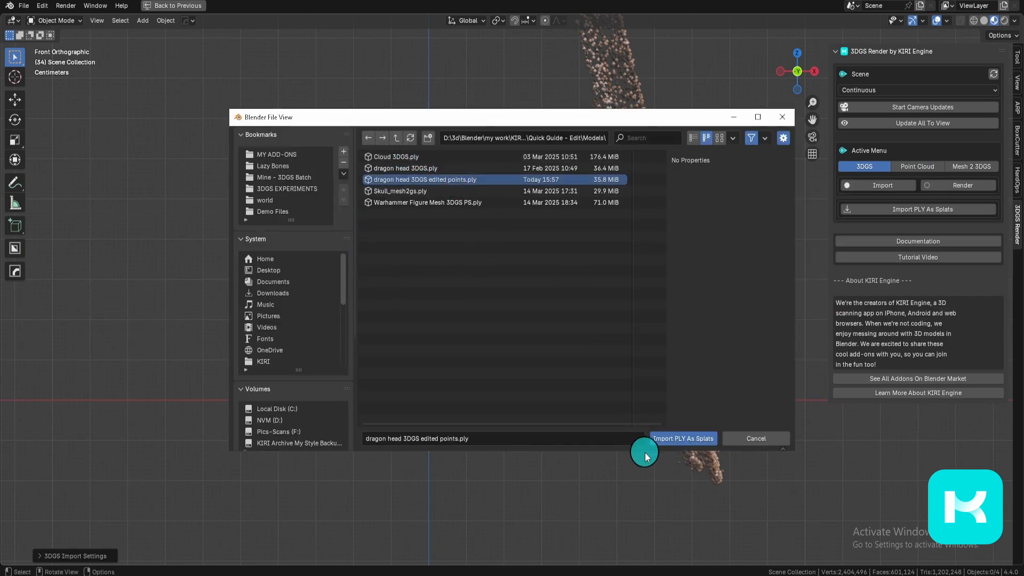
{"action": "left_click", "coordinate": [670, 441]}
- Enable camera updates for the imported dragon head and update the active object to the current view
{"action": "left_click", "coordinate": [912, 183]}
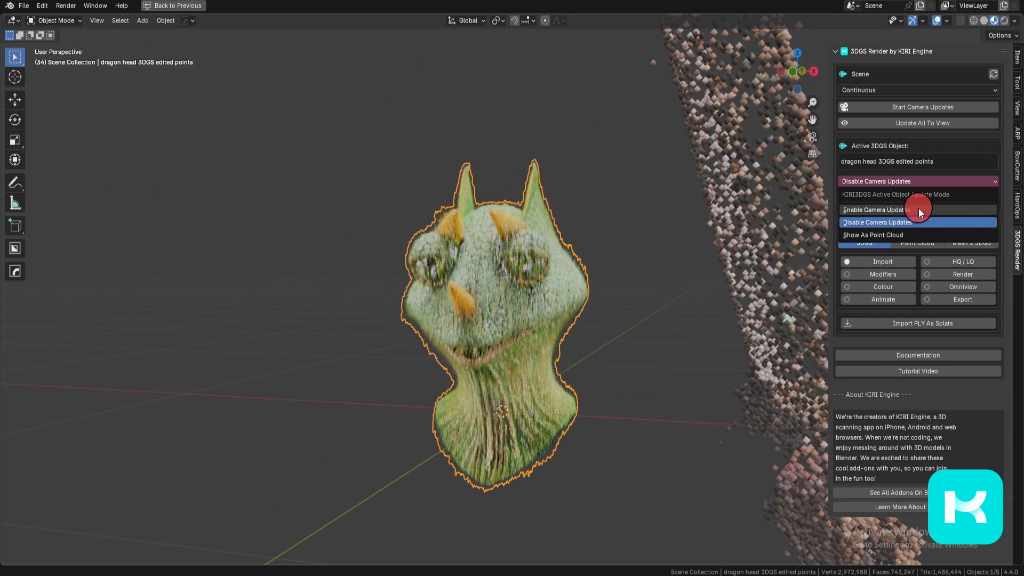
{"action": "left_click", "coordinate": [917, 206]}
{"action": "left_click", "coordinate": [934, 202]}
- Examine the re-imported dragon head splats from several angles, checking their appearance, orientation and position at the world origin
{"action": "middle_click_drag", "start_coordinate": [569, 414], "coordinate": [561, 390]}
{"action": "key", "text": "KP_1"}
{"action": "middle_click_drag", "start_coordinate": [600, 356], "coordinate": [521, 276]}
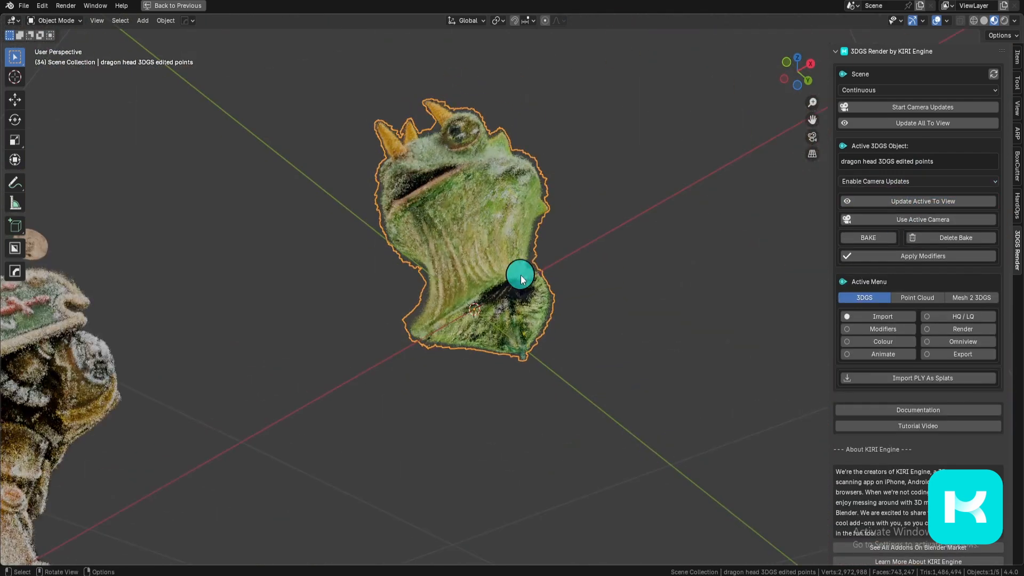
{"action": "scroll", "coordinate": [550, 383], "scroll_direction": "up", "scroll_amount": 4}
{"action": "middle_click_drag", "start_coordinate": [550, 383], "coordinate": [524, 443]}
{"action": "scroll", "coordinate": [523, 443], "scroll_direction": "down", "scroll_amount": 5}
{"action": "middle_click_drag", "start_coordinate": [557, 313], "coordinate": [571, 389], "text": "shift"}
{"action": "middle_click_drag", "start_coordinate": [517, 357], "coordinate": [455, 339], "text": "alt"}
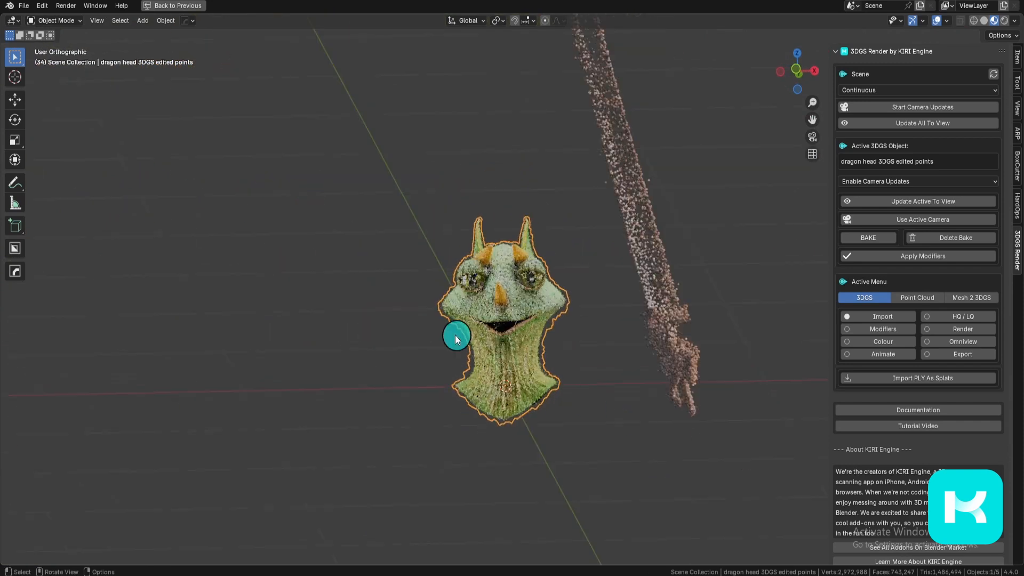
{"action": "middle_click_drag", "start_coordinate": [603, 391], "coordinate": [640, 387], "text": "alt"}
{"action": "scroll", "coordinate": [518, 360], "scroll_direction": "down", "scroll_amount": 4}
- Move the re-imported dragon head away from the world origin, up and over beside the Warhammer figure
{"action": "key", "text": "g"}
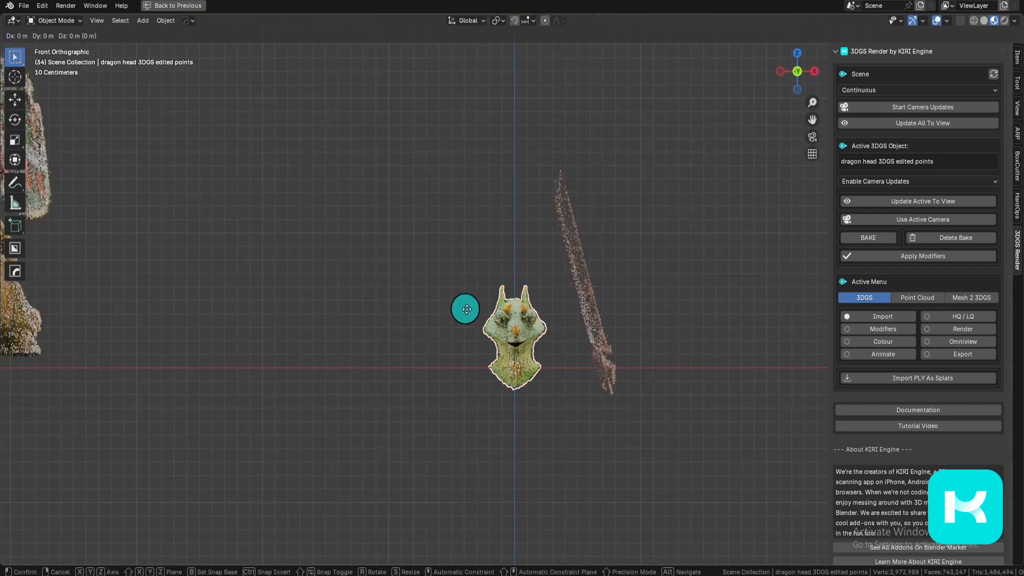
{"action": "left_click", "coordinate": [235, 163]}
{"action": "middle_click_drag", "start_coordinate": [684, 461], "coordinate": [603, 446], "text": "shift"}
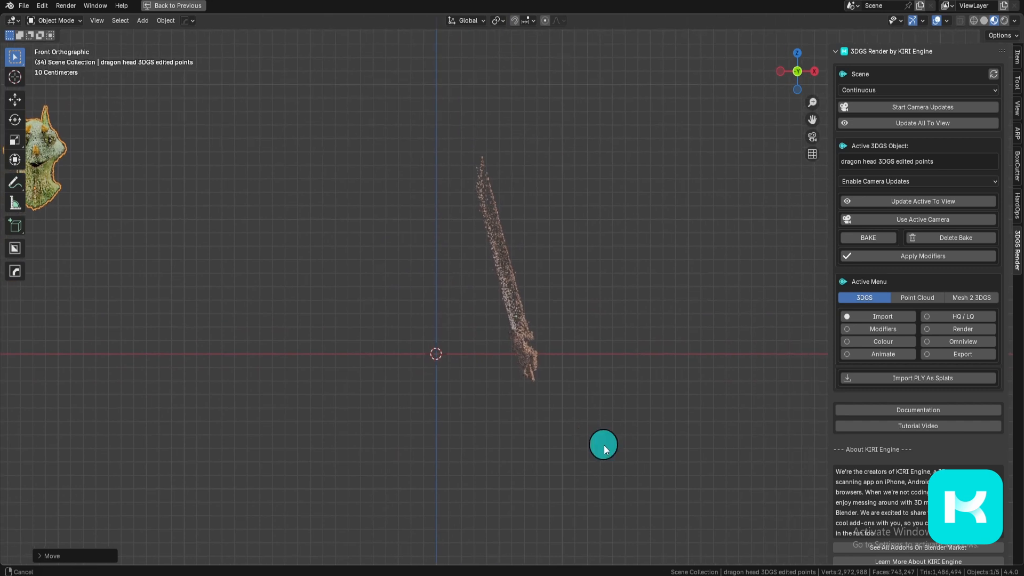
- Rotate the Cloud 3DGS sword upright and move it onto the vertical axis with its hilt around the world origin
{"action": "left_click", "coordinate": [528, 352]}
{"action": "scroll", "coordinate": [601, 411], "scroll_direction": "up", "scroll_amount": 2}
{"action": "middle_click_drag", "start_coordinate": [601, 411], "coordinate": [655, 427], "text": "shift"}
{"action": "scroll", "coordinate": [618, 259], "scroll_direction": "up", "scroll_amount": 1}
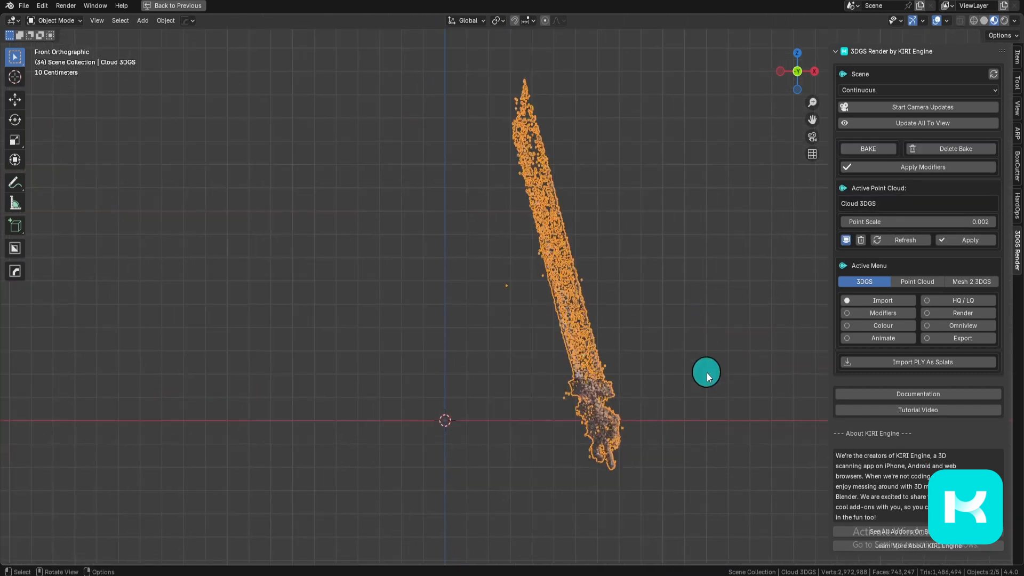
{"action": "key", "text": "r"}
{"action": "left_click", "coordinate": [762, 343]}
{"action": "key", "text": "g"}
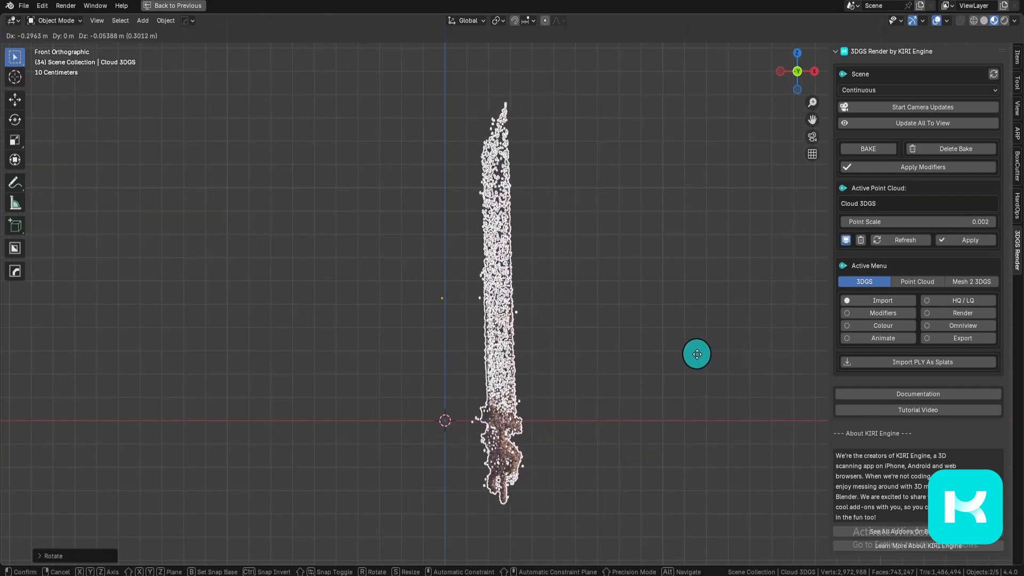
{"action": "left_click", "coordinate": [642, 354]}
{"action": "key", "text": "r"}
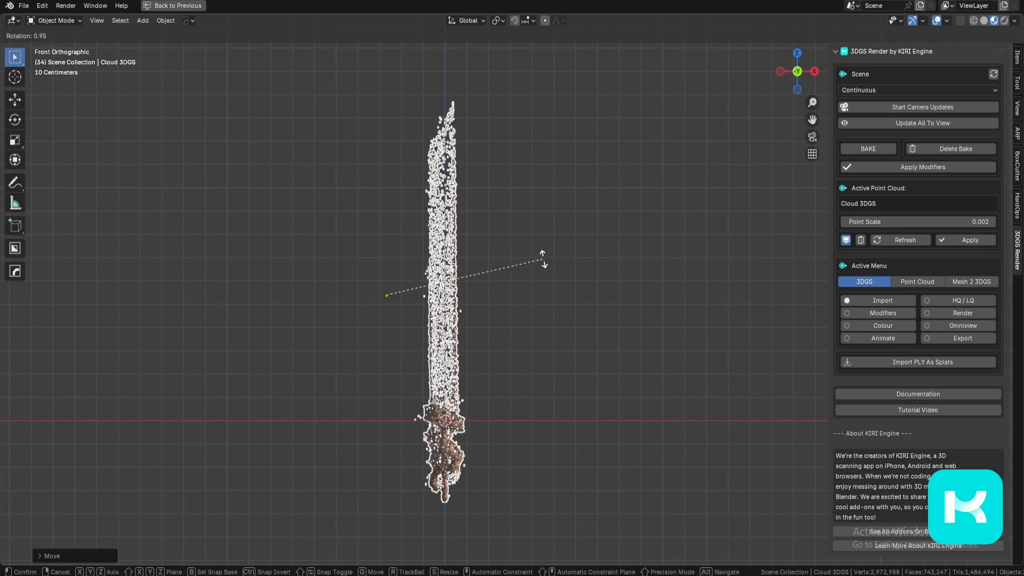
{"action": "left_click", "coordinate": [544, 260]}
- Move the Cloud 3DGS sword about 0.7 m along Y to the world origin and return to the front view
{"action": "key", "text": "KP_7"}
{"action": "key", "text": "g"}
{"action": "key", "text": "y"}
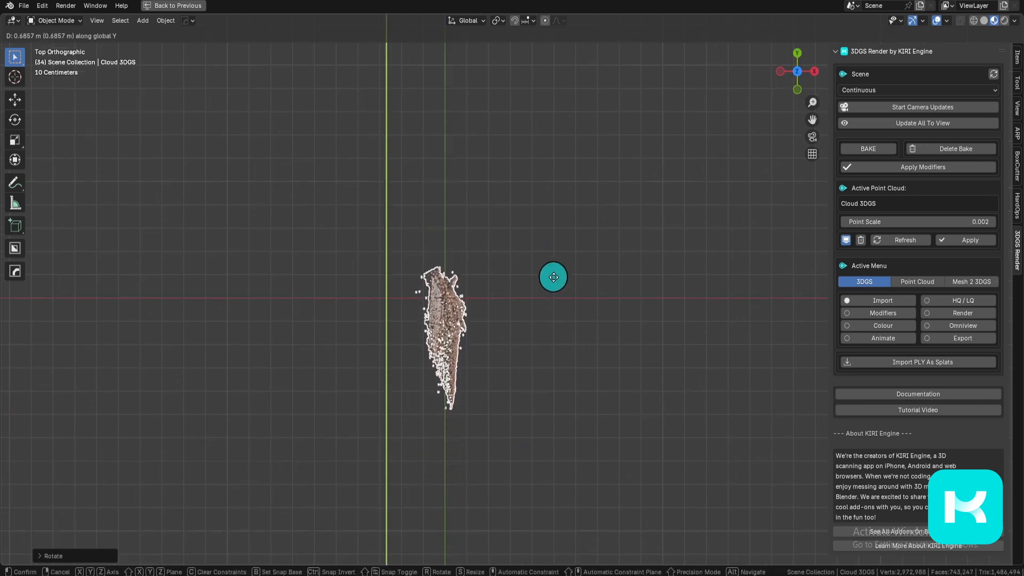
{"action": "left_click", "coordinate": [551, 281]}
{"action": "key", "text": "KP_1"}
{"action": "scroll", "coordinate": [517, 246], "scroll_direction": "down", "scroll_amount": 4}
{"action": "scroll", "coordinate": [516, 246], "scroll_direction": "down", "scroll_amount": 4}
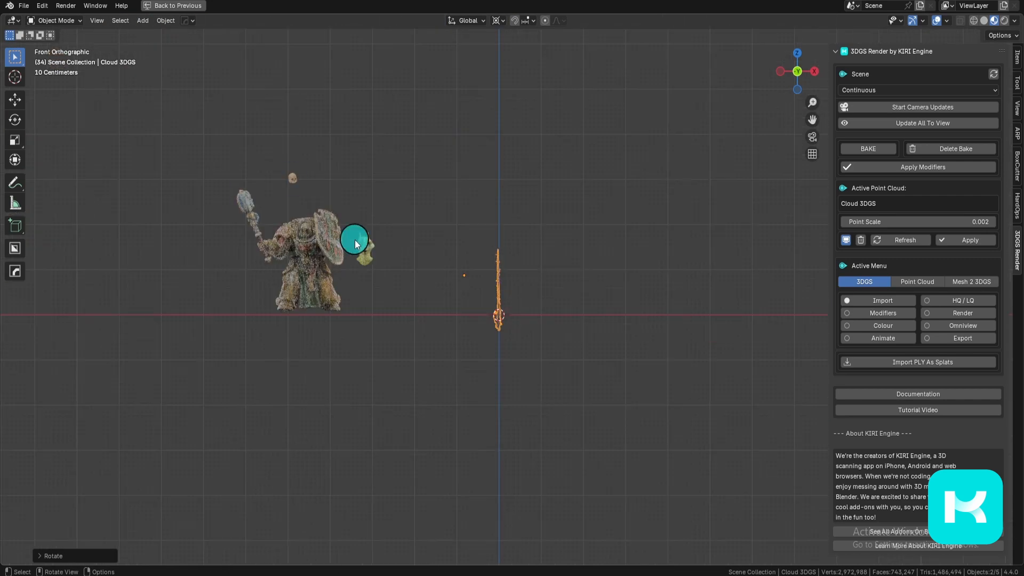
- Export the aligned Cloud 3DGS sword points for 3DGS as "sword edited points.ply"
{"action": "scroll", "coordinate": [494, 329], "scroll_direction": "up", "scroll_amount": 9}
{"action": "middle_click_drag", "start_coordinate": [505, 330], "coordinate": [545, 332], "text": "shift"}
{"action": "left_click", "coordinate": [938, 286]}
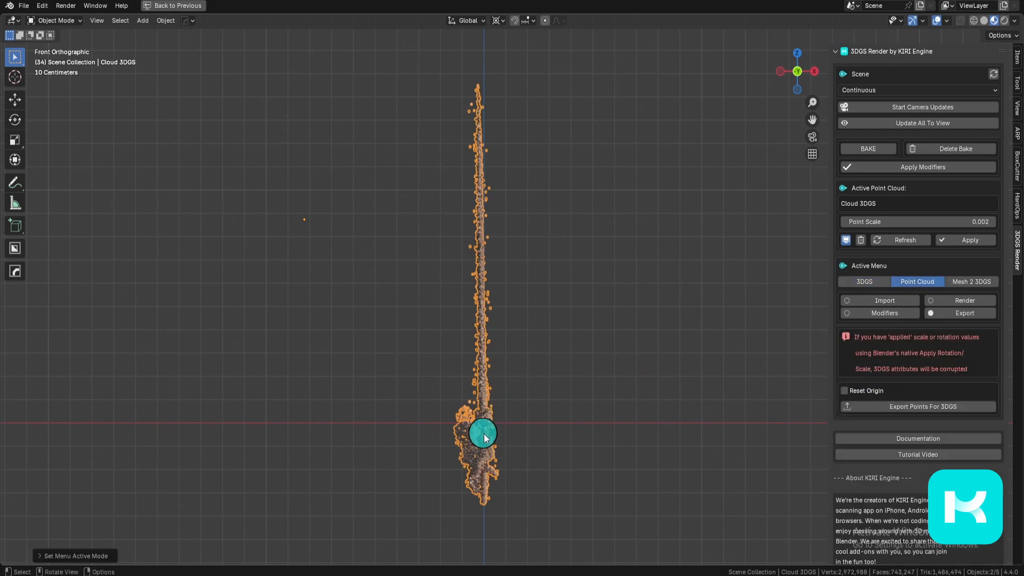
{"action": "left_click", "coordinate": [974, 409]}
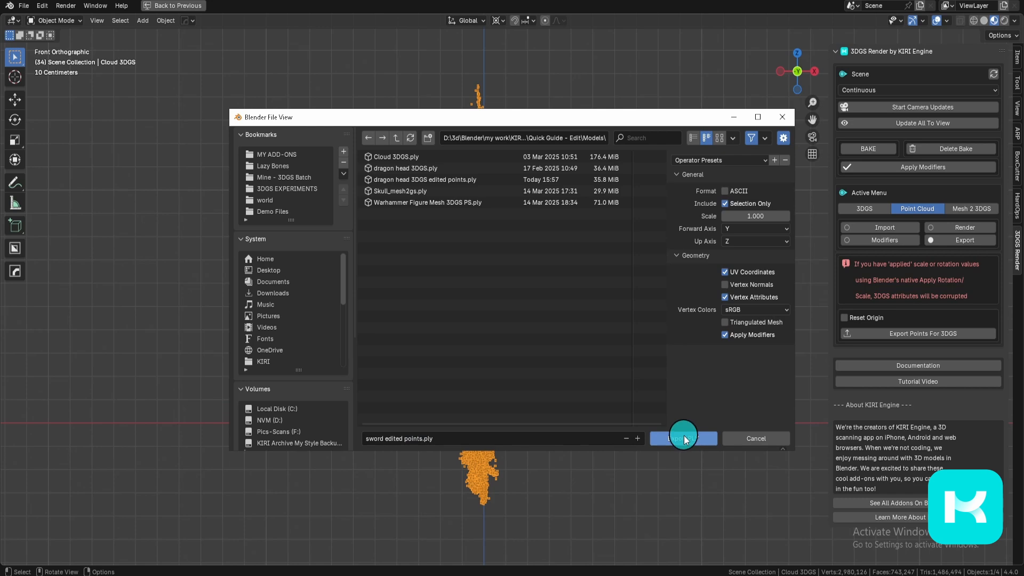
{"action": "left_click", "coordinate": [684, 439]}
- Delete the exported sword point cloud and import "sword edited points.ply" as splats
{"action": "key", "text": "x"}
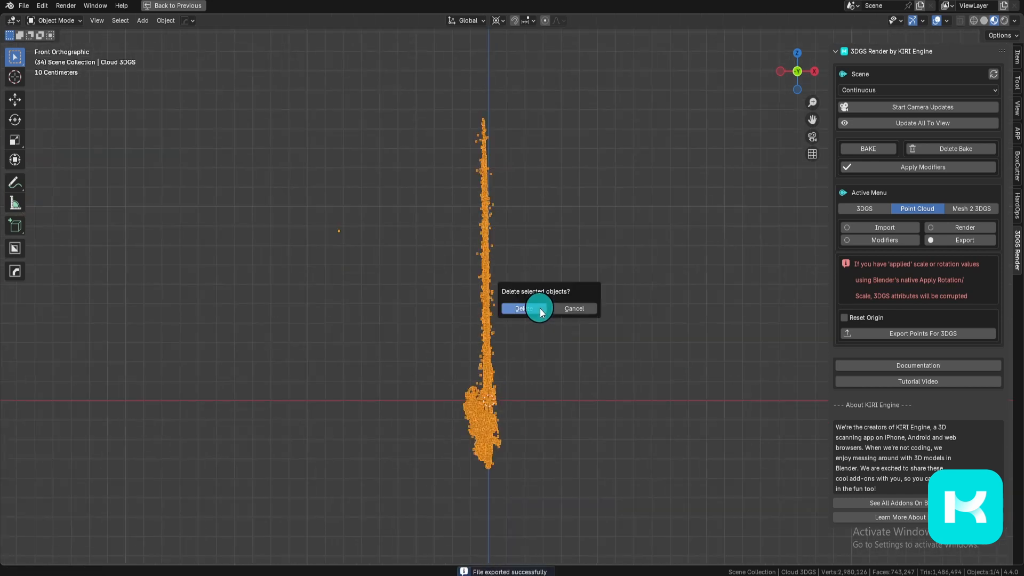
{"action": "left_click", "coordinate": [539, 309]}
{"action": "left_click", "coordinate": [887, 167]}
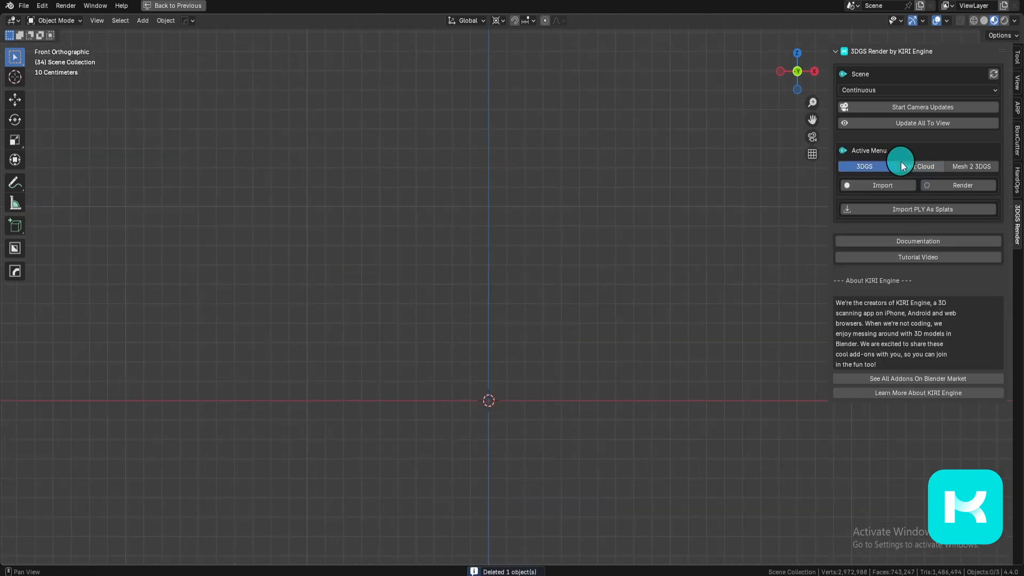
{"action": "left_click", "coordinate": [891, 210]}
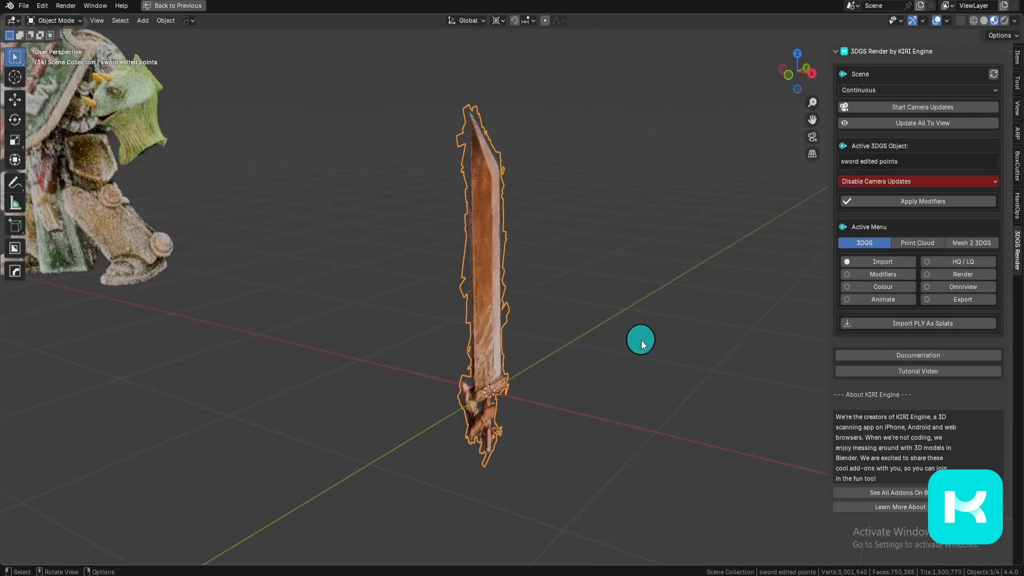
- Move the re-imported sword splats away from the world origin along X, beside the other edited models
{"action": "key", "text": "g"}
{"action": "right_click", "coordinate": [638, 300]}
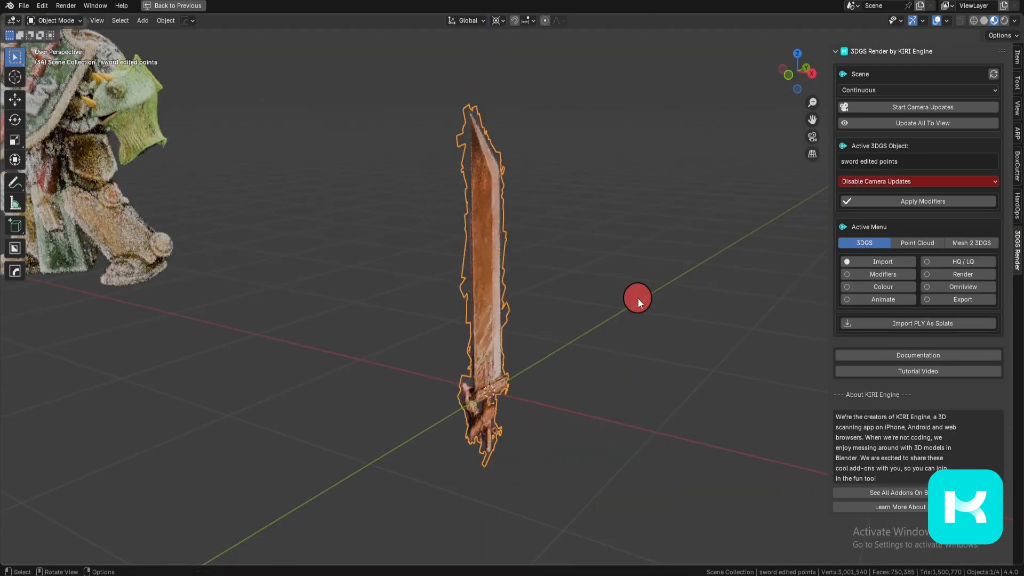
{"action": "middle_click_drag", "start_coordinate": [604, 378], "coordinate": [614, 366]}
{"action": "key", "text": "KP_1"}
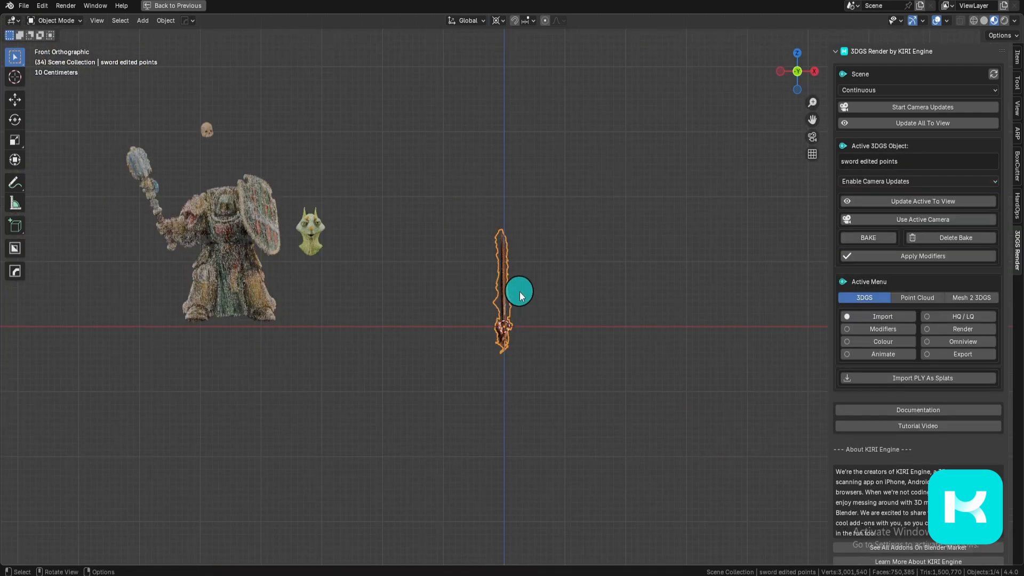
{"action": "key", "text": "g"}
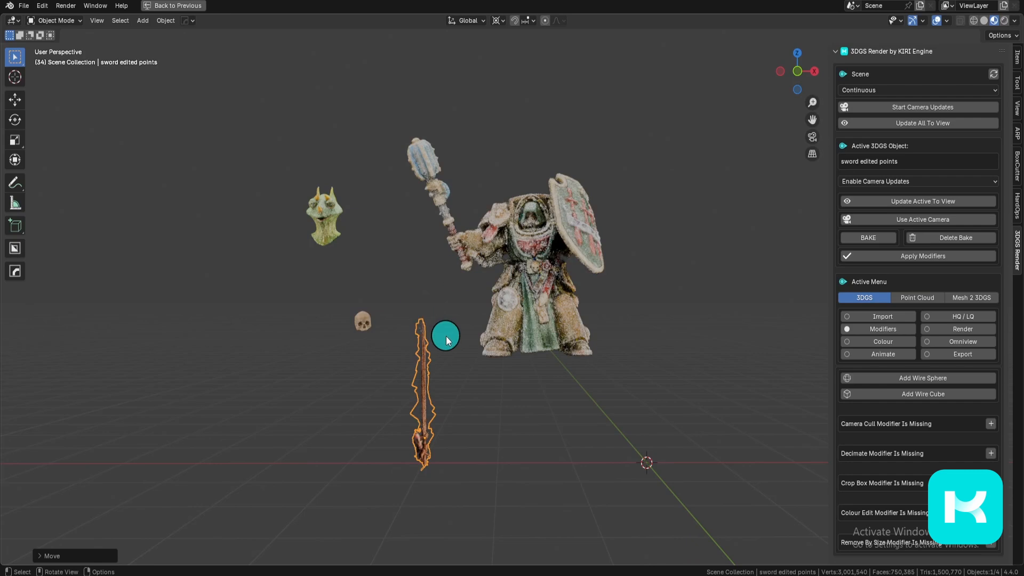
- Select the Warhammer figure in the front view and try moving it down toward the world origin
{"action": "middle_click_drag", "start_coordinate": [556, 389], "coordinate": [355, 338], "text": "shift"}
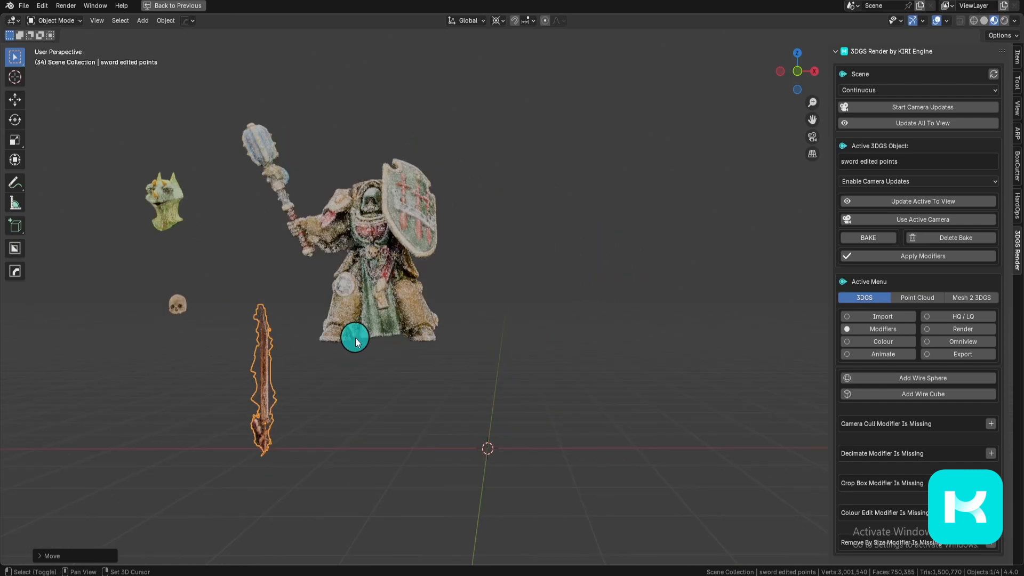
{"action": "left_click", "coordinate": [357, 250]}
{"action": "key", "text": "KP_1"}
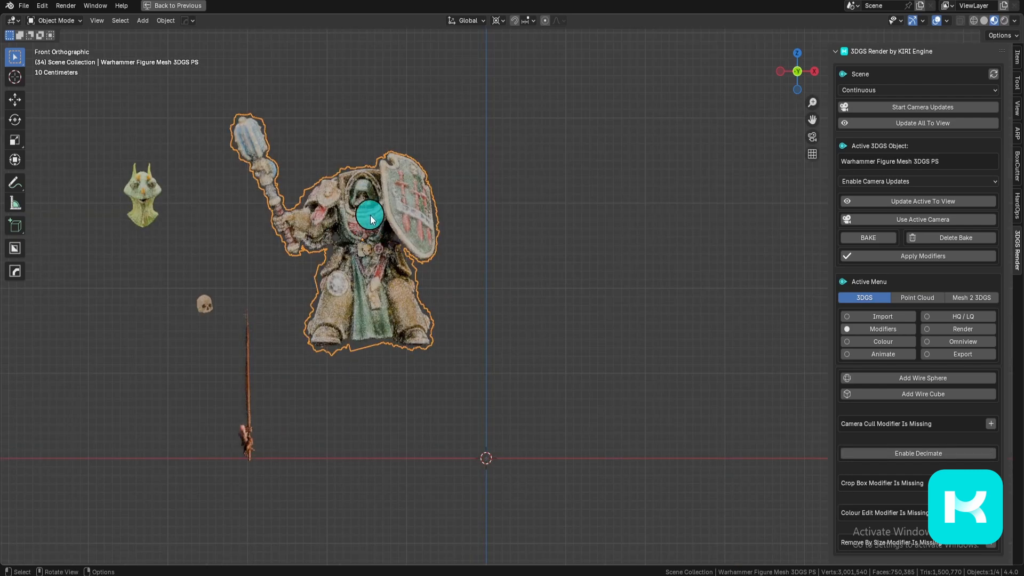
{"action": "key", "text": "g"}
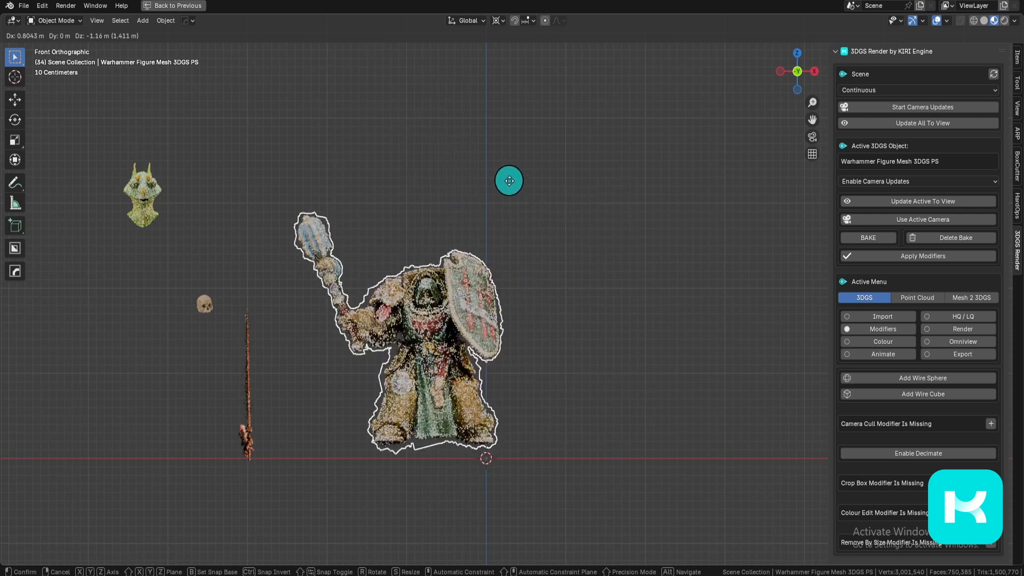
{"action": "left_click", "coordinate": [398, 255]}
- Examine the Warhammer figure's geometry in Edit Mode and its KIRI Decimate and Render modifiers
{"action": "key", "text": "Tab"}
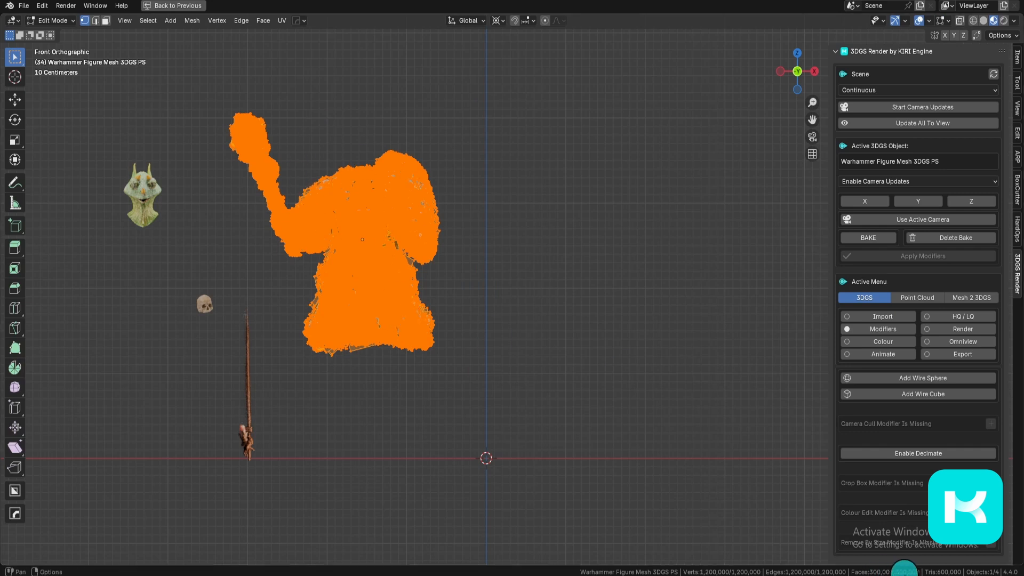
{"action": "key", "text": "Tab"}
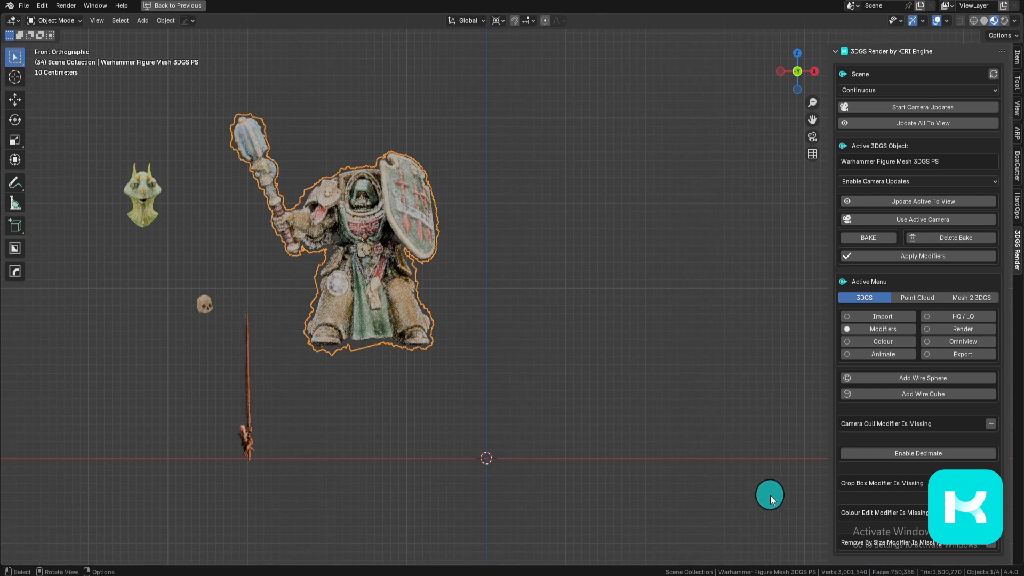
{"action": "key", "text": "ctrl+alt+space"}
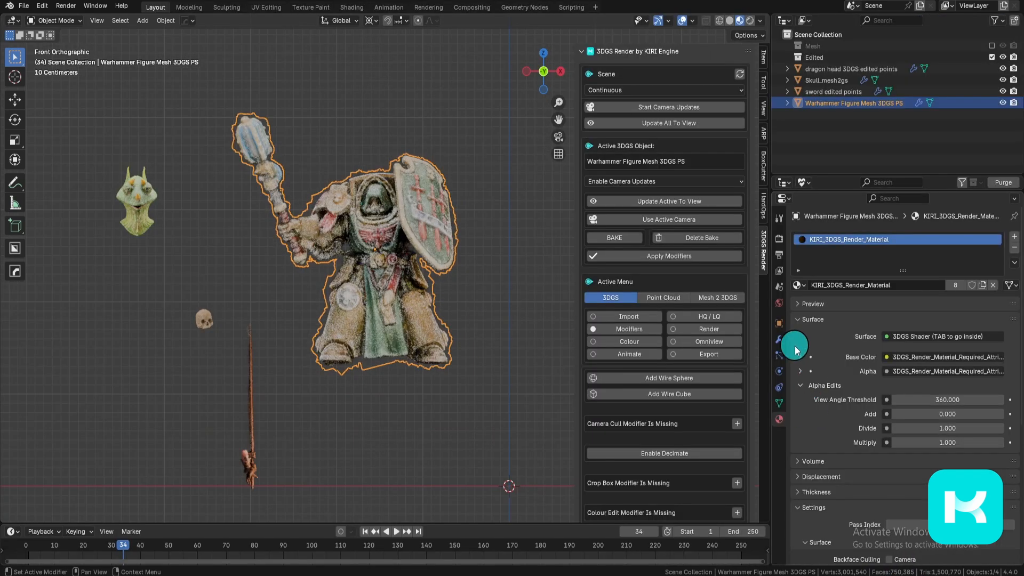
{"action": "left_click", "coordinate": [779, 340]}
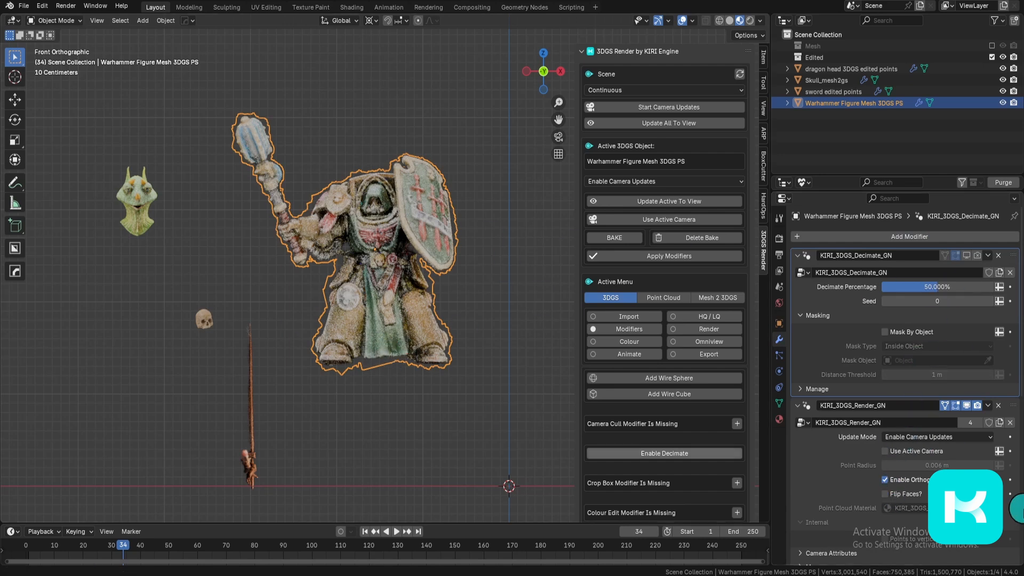
{"action": "key", "text": "ctrl+space"}
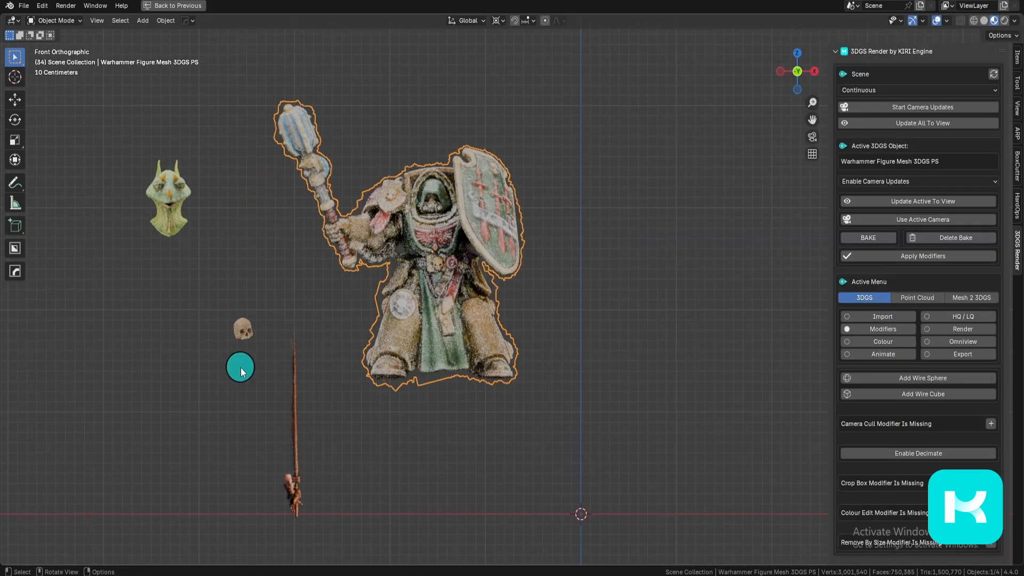
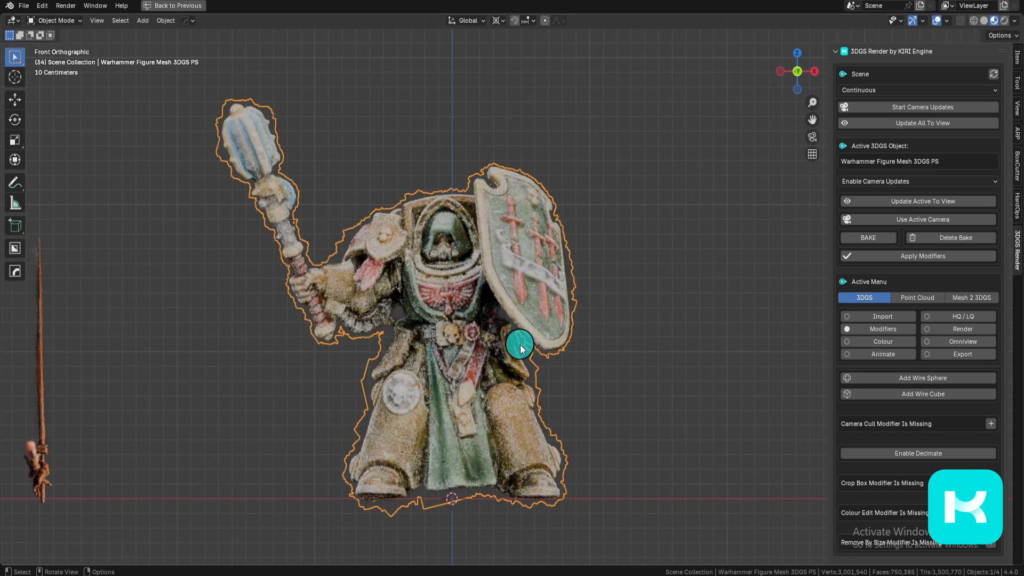
- Refresh the active Warhammer figure's splats to the view from several different orbit angles
{"action": "left_click", "coordinate": [955, 183]}
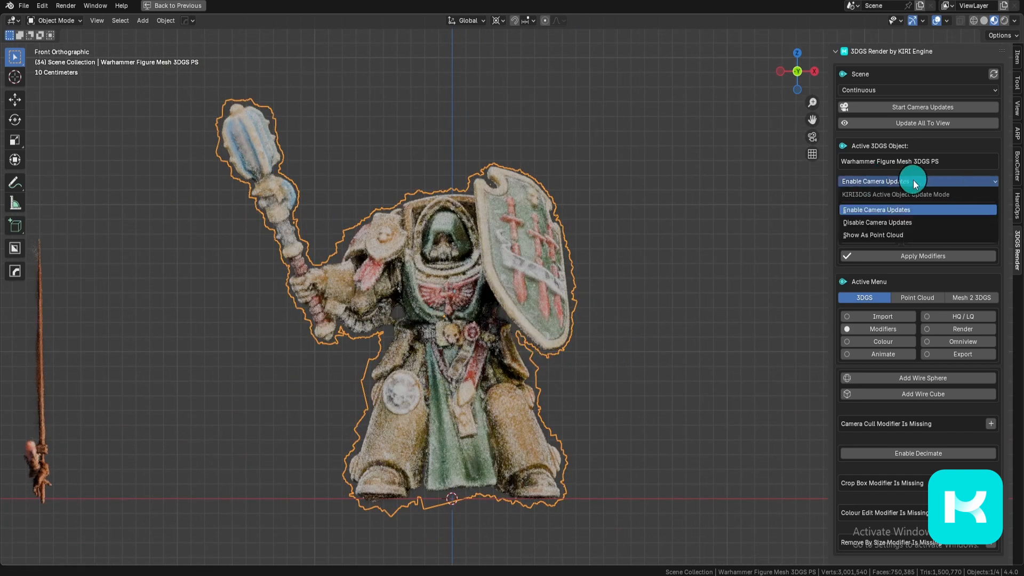
{"action": "middle_click_drag", "start_coordinate": [538, 393], "coordinate": [431, 501]}
{"action": "middle_click_drag", "start_coordinate": [486, 278], "coordinate": [477, 349]}
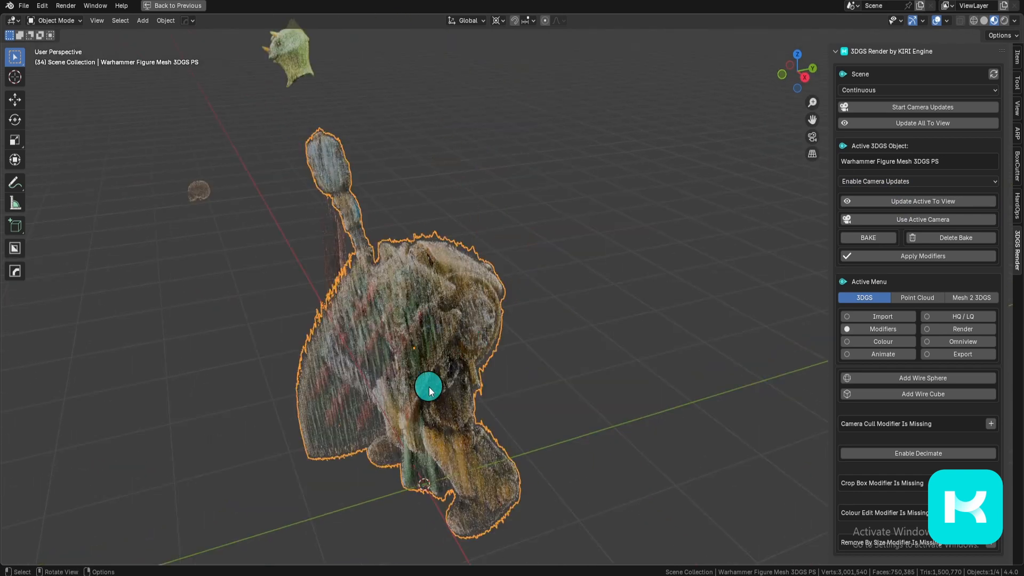
{"action": "middle_click_drag", "start_coordinate": [429, 386], "coordinate": [463, 365]}
{"action": "left_click", "coordinate": [955, 202]}
{"action": "middle_click_drag", "start_coordinate": [451, 407], "coordinate": [772, 278]}
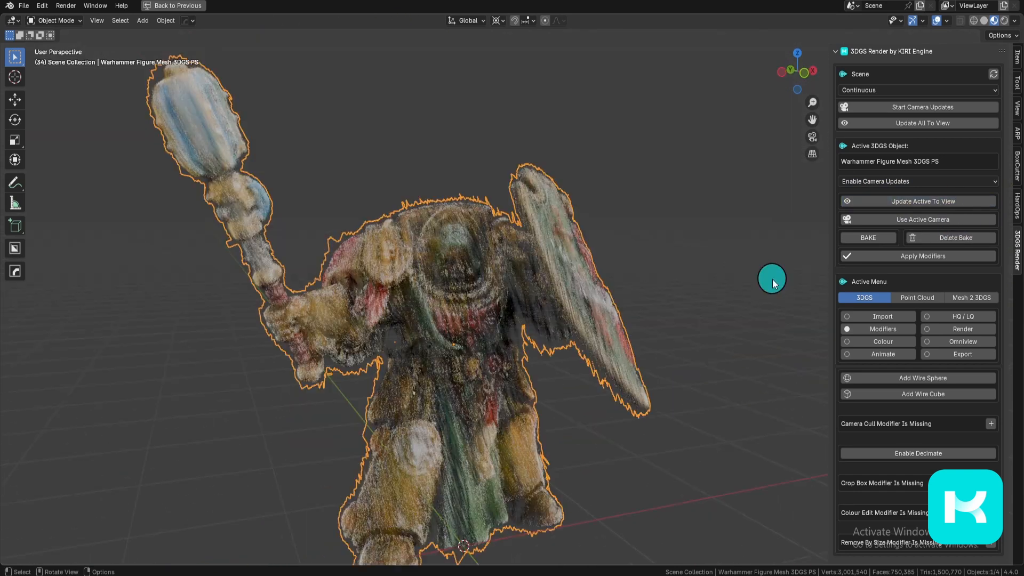
{"action": "left_click", "coordinate": [918, 203]}
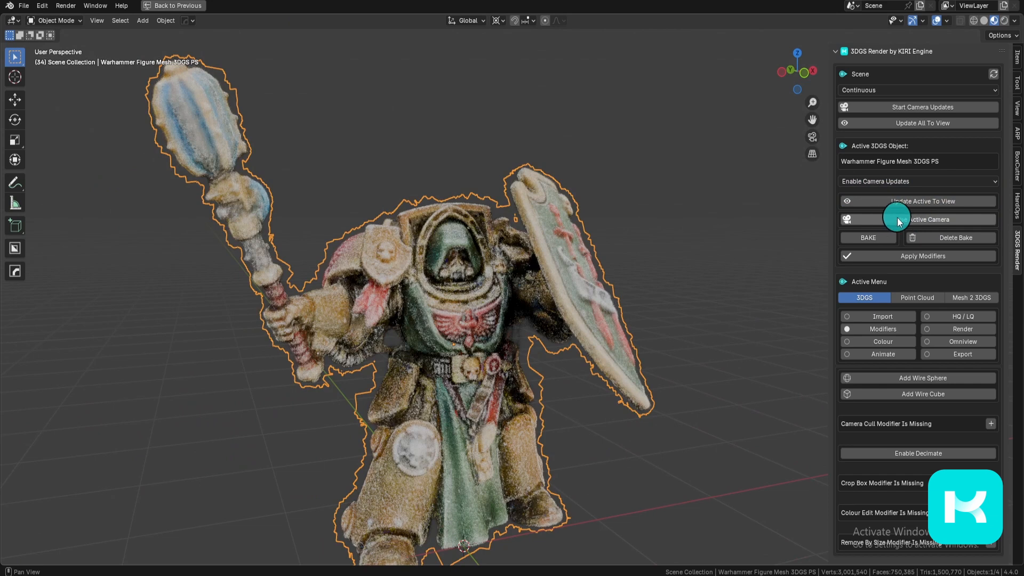
{"action": "middle_click_drag", "start_coordinate": [528, 382], "coordinate": [828, 154]}
{"action": "left_click", "coordinate": [937, 201]}
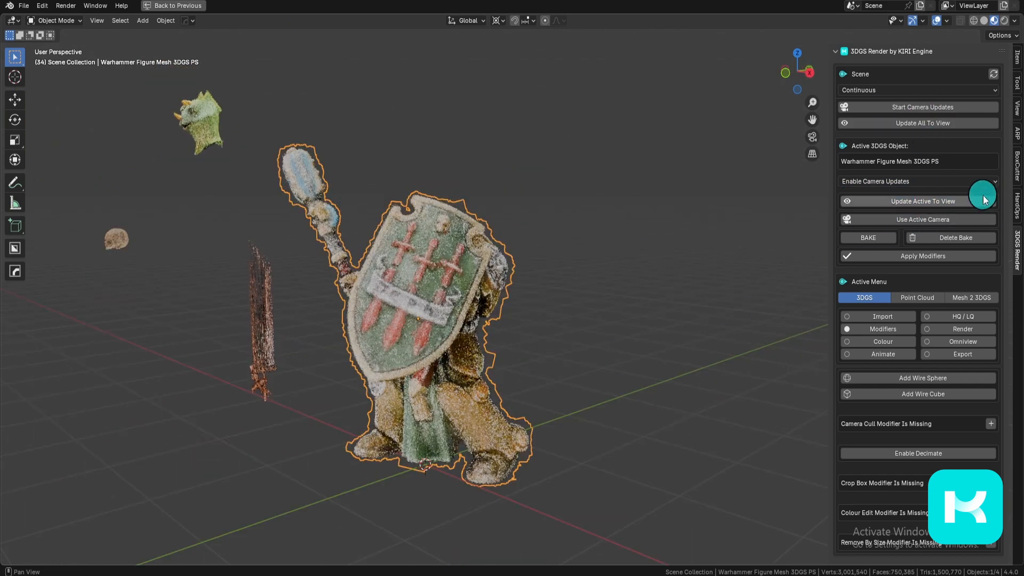
{"action": "middle_click_drag", "start_coordinate": [516, 292], "coordinate": [632, 287]}
{"action": "left_click", "coordinate": [879, 201]}
- Apply the Warhammer figure's 3DGS modifiers, including the 3DGS Render modifier, with its splats facing a slightly low front view
{"action": "key", "text": "KP_1"}
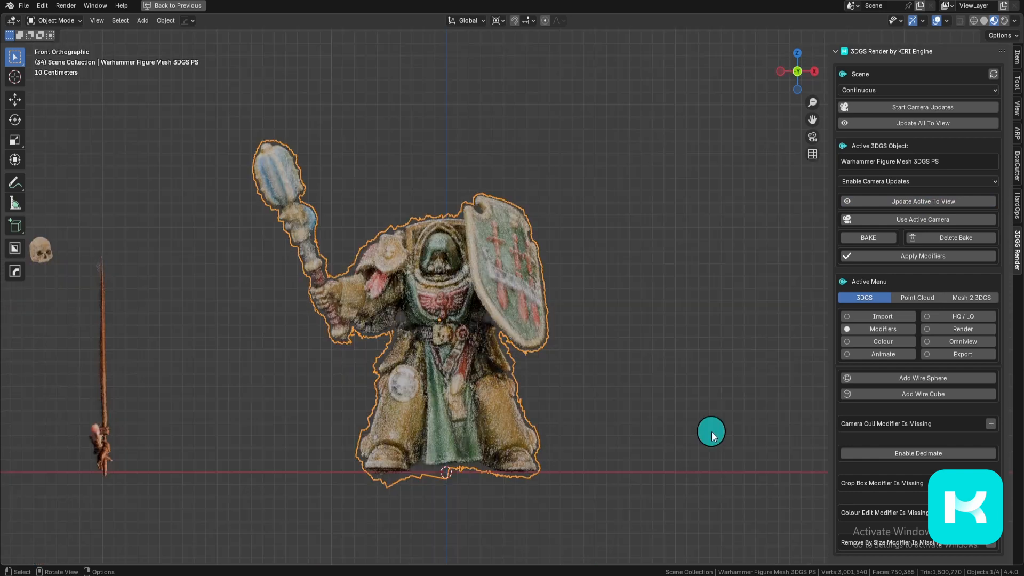
{"action": "middle_click_drag", "start_coordinate": [711, 434], "coordinate": [796, 522]}
{"action": "key", "text": "KP_1"}
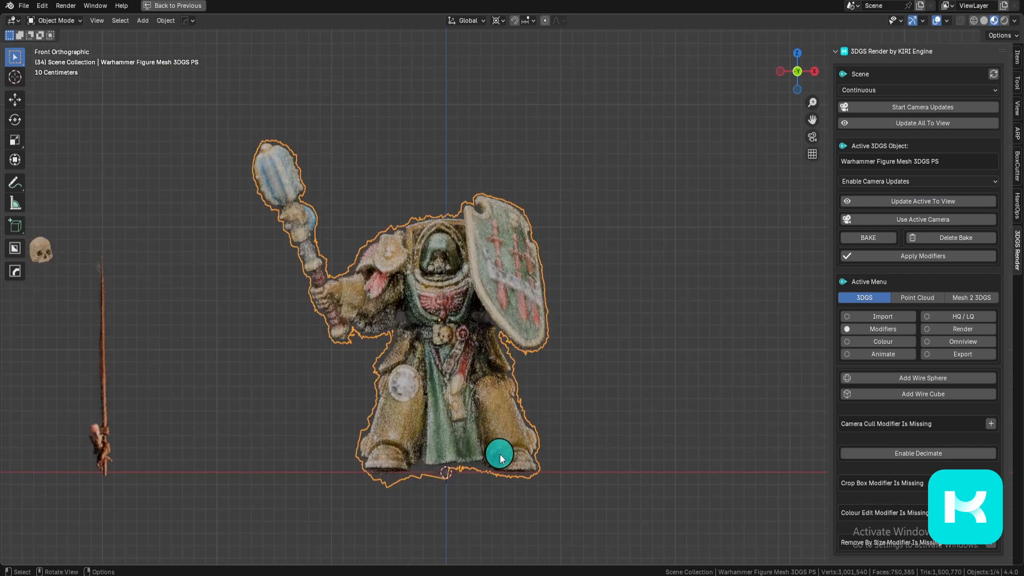
{"action": "middle_click_drag", "start_coordinate": [500, 454], "coordinate": [565, 436], "text": "shift"}
{"action": "middle_click_drag", "start_coordinate": [478, 340], "coordinate": [485, 312]}
{"action": "key", "text": "KP_1"}
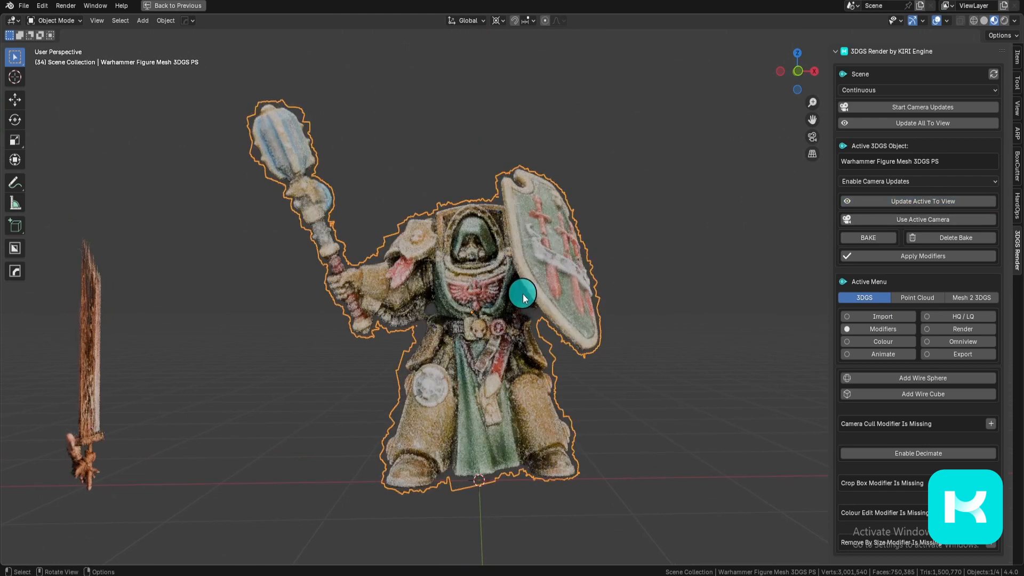
{"action": "left_click", "coordinate": [958, 257]}
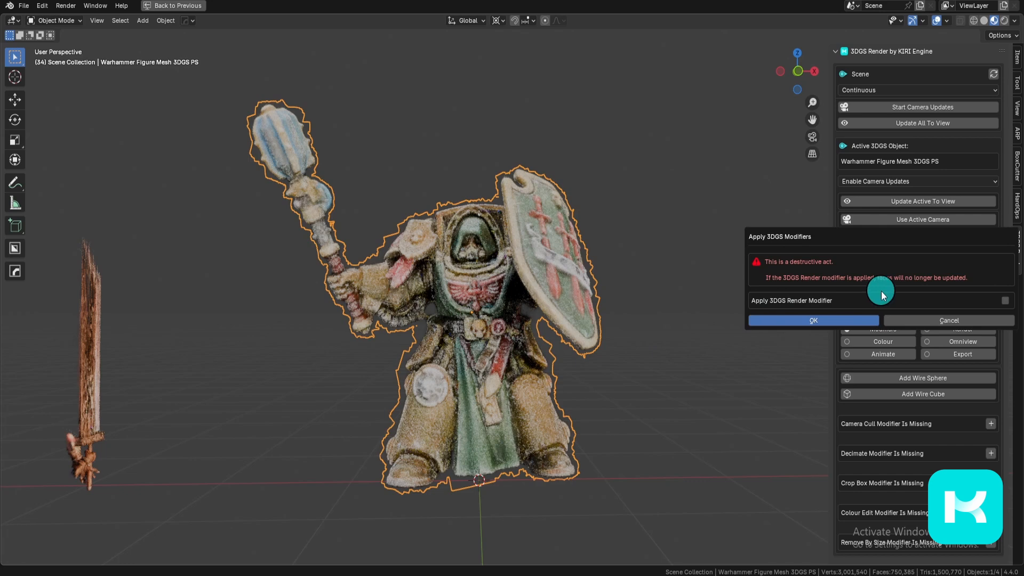
{"action": "left_click", "coordinate": [1006, 301]}
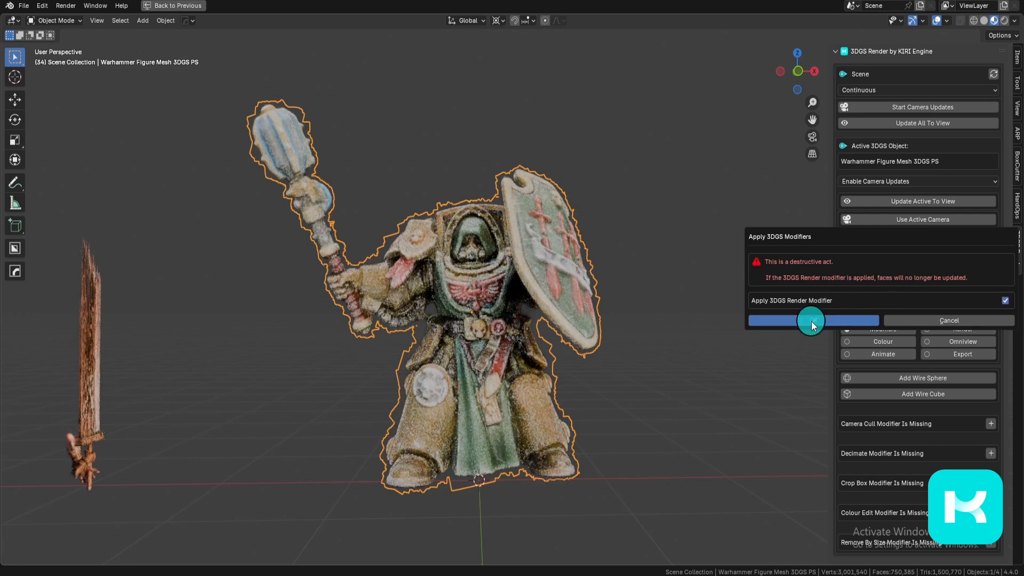
- Update all splat objects to a side view and compare how the Warhammer figure looks from the side and front
{"action": "middle_click_drag", "start_coordinate": [529, 315], "coordinate": [495, 310]}
{"action": "left_click", "coordinate": [992, 120]}
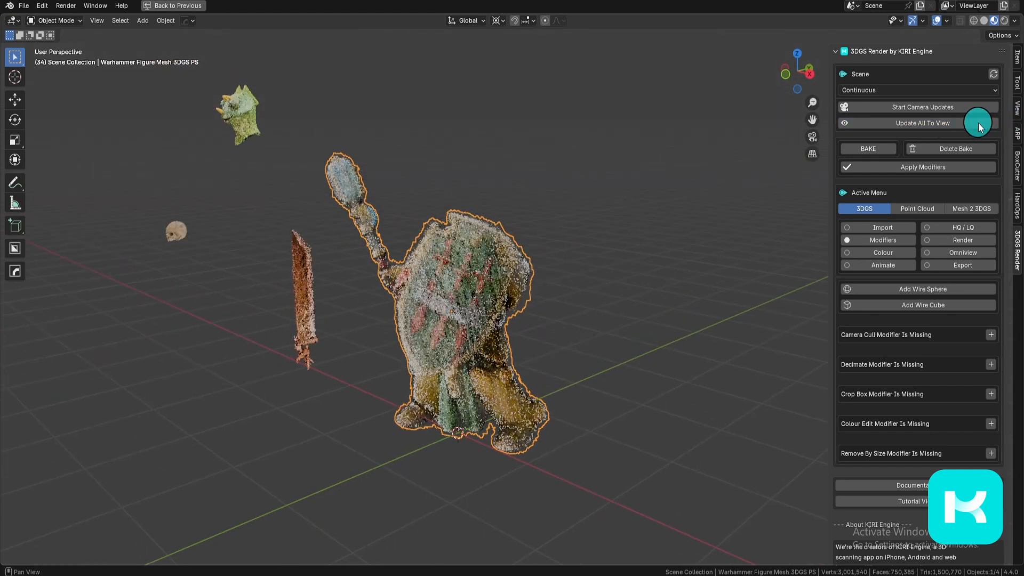
{"action": "middle_click_drag", "start_coordinate": [667, 256], "coordinate": [575, 342]}
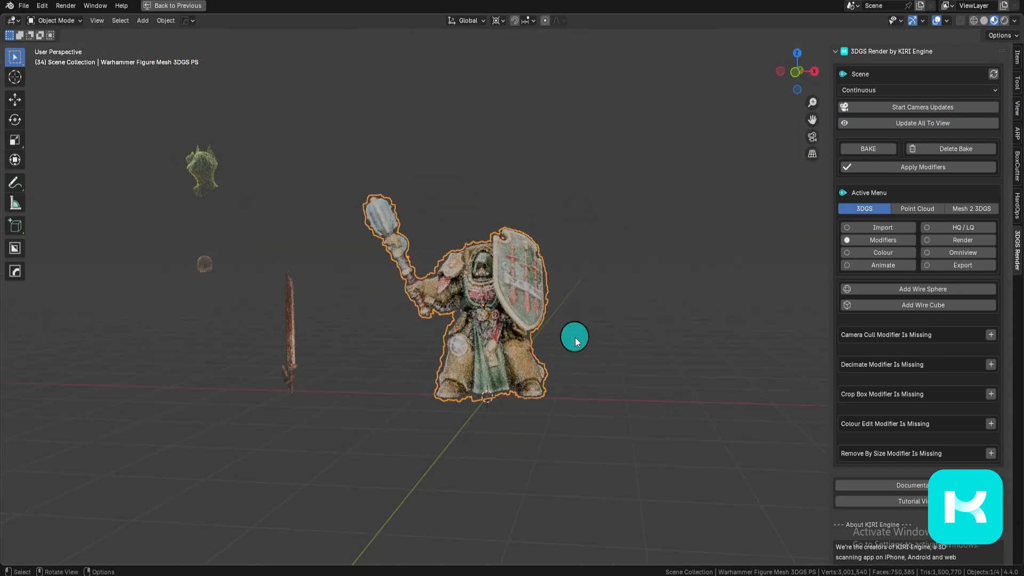
- Hide the Warhammer figure and move the skull to the open space on the other side of the sword
{"action": "key", "text": "KP_1"}
{"action": "key", "text": "h"}
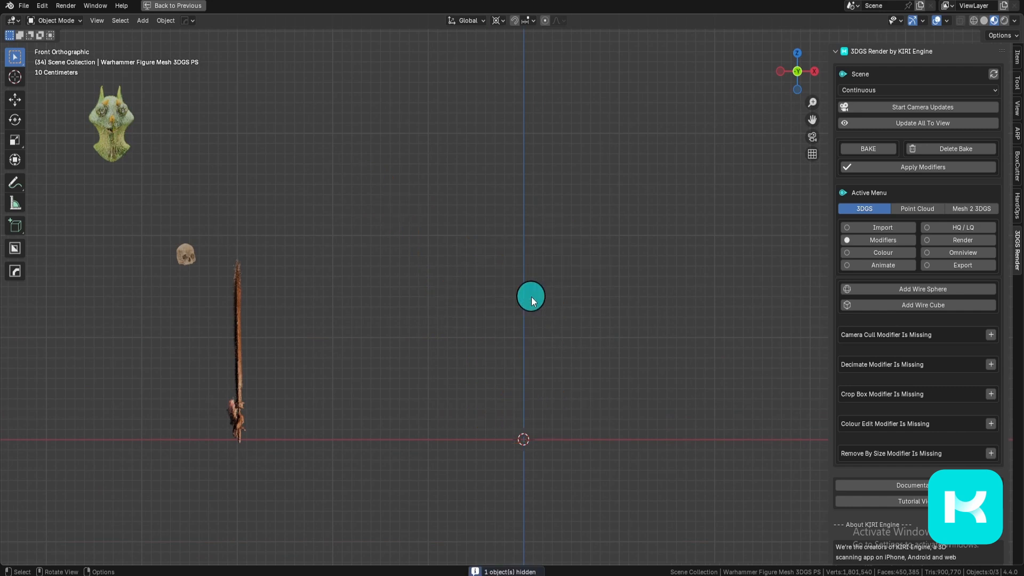
{"action": "left_click", "coordinate": [258, 352]}
{"action": "mouse_move", "coordinate": [370, 491]}
{"action": "middle_mouse_down"}
{"action": "mouse_move", "coordinate": [480, 400]}
{"action": "mouse_move", "coordinate": [571, 366]}
{"action": "mouse_move", "coordinate": [539, 408]}
{"action": "mouse_move", "coordinate": [469, 354]}
{"action": "mouse_move", "coordinate": [487, 395]}
{"action": "mouse_move", "coordinate": [516, 360]}
{"action": "middle_mouse_up"}
- Inspect the skull's geometry in Edit Mode and return to Object Mode
{"action": "key", "text": "Tab"}
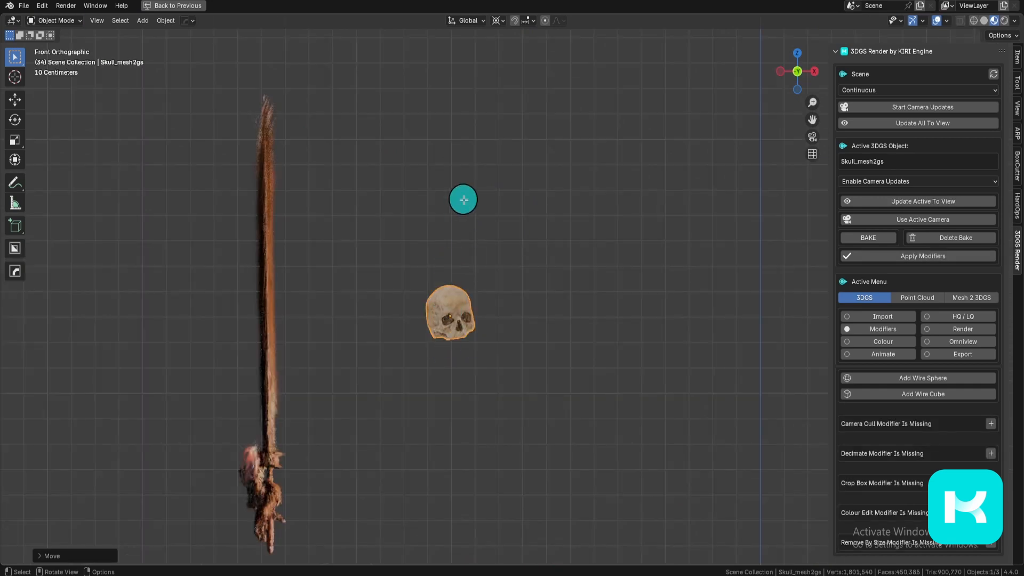
{"action": "key", "text": "Tab"}
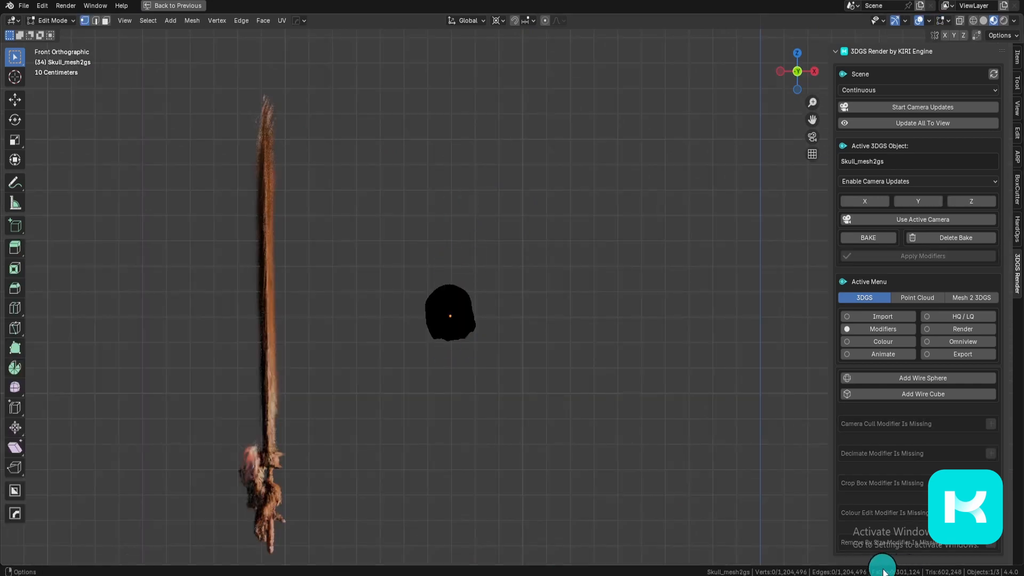
{"action": "key", "text": "Tab"}
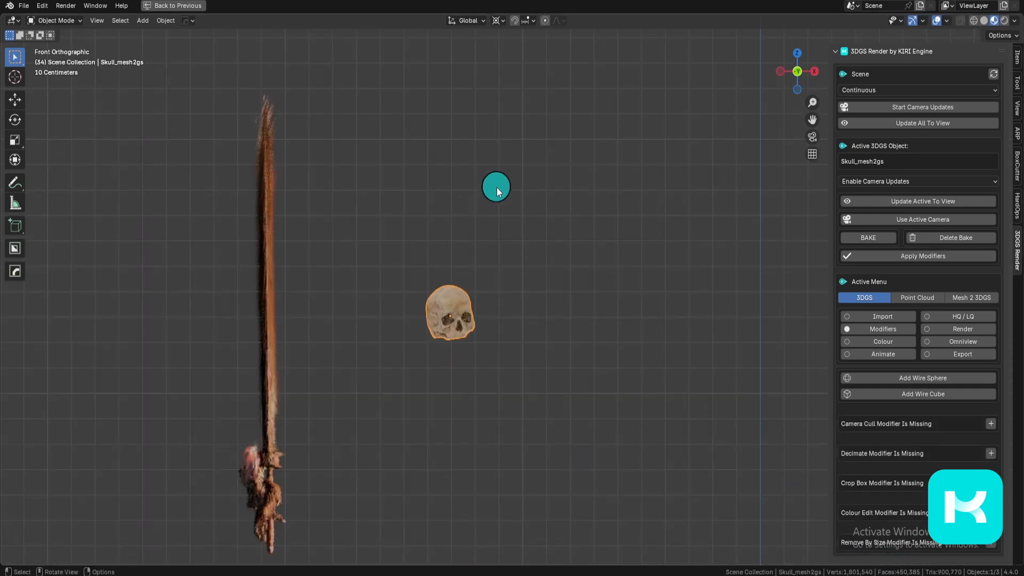
- Reset the skull's location so that it sits at the world origin
{"action": "left_click", "coordinate": [474, 316]}
{"action": "middle_click_drag", "start_coordinate": [474, 316], "coordinate": [545, 163], "text": "ctrl"}
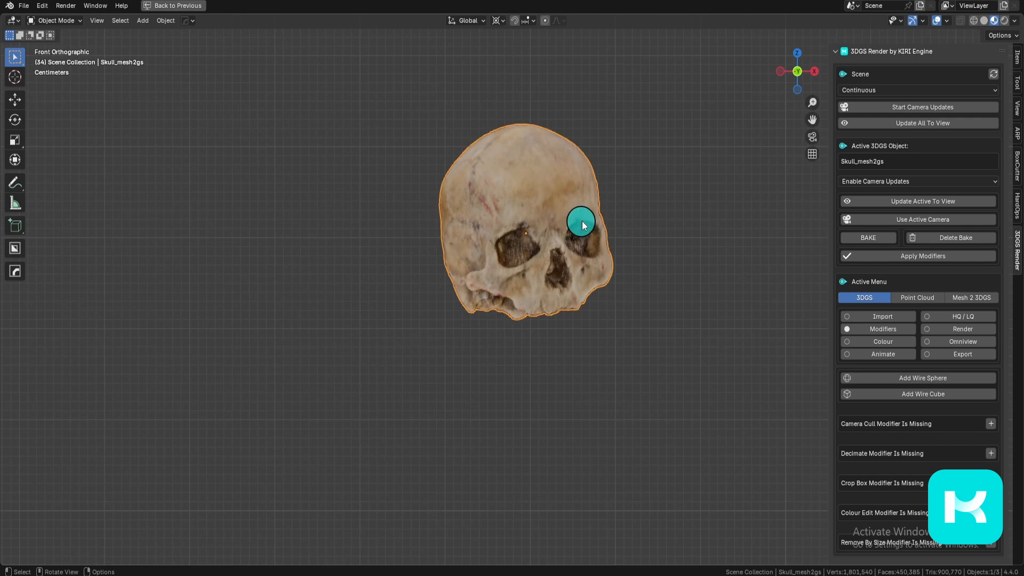
{"action": "scroll", "coordinate": [664, 285], "scroll_direction": "down", "scroll_amount": 7}
{"action": "middle_click_drag", "start_coordinate": [701, 333], "coordinate": [512, 266], "text": "shift"}
{"action": "key", "text": "alt+g"}
{"action": "key", "text": "KP_Decimal"}
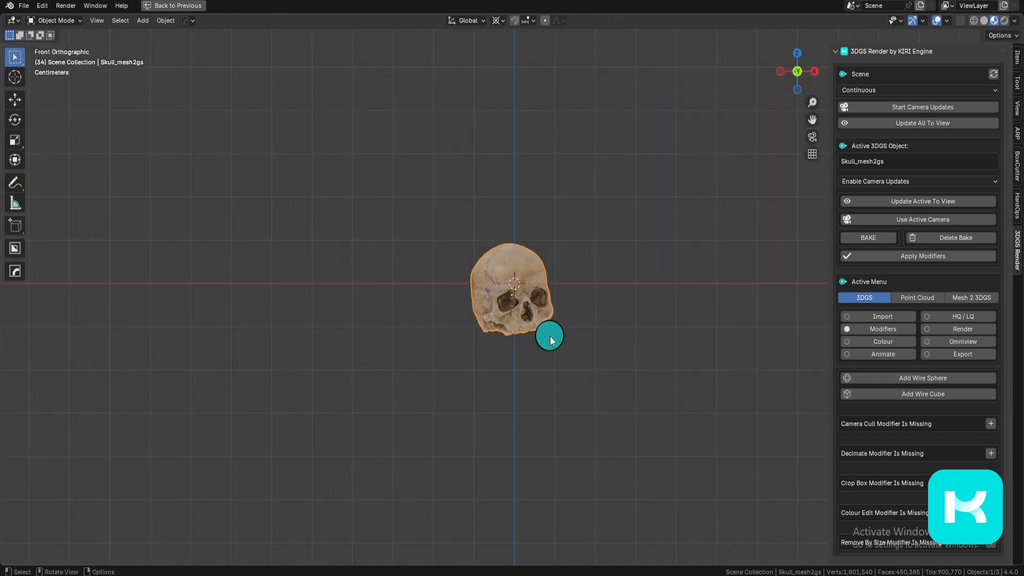
- Rotate the skull freely until its face points straight ahead and stands upright in the front view
{"action": "scroll", "coordinate": [521, 338], "scroll_direction": "up", "scroll_amount": 3}
{"action": "middle_click_drag", "start_coordinate": [517, 343], "coordinate": [485, 319]}
{"action": "left_click", "coordinate": [924, 205]}
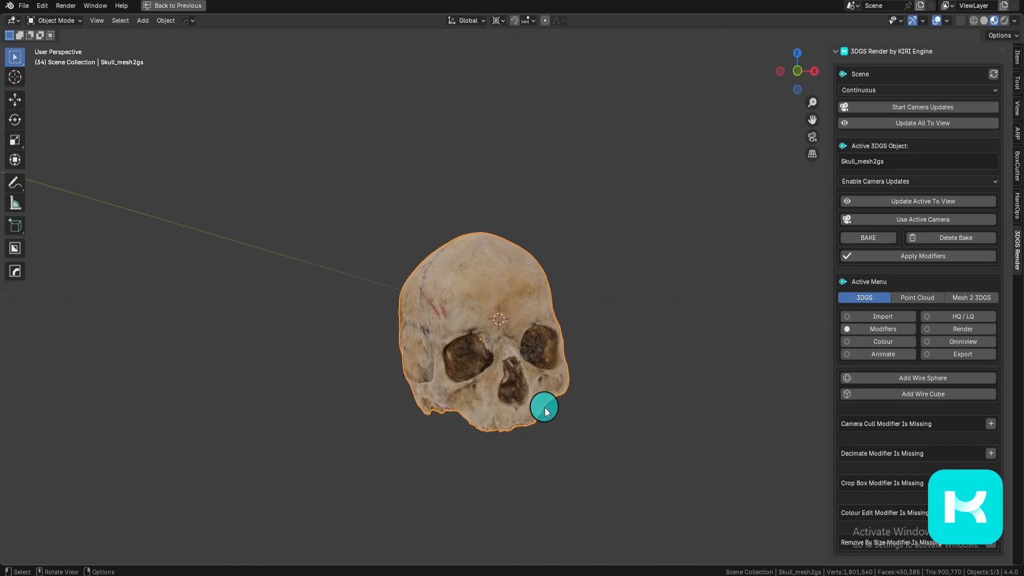
{"action": "middle_click_drag", "start_coordinate": [545, 411], "coordinate": [602, 382], "text": "alt"}
{"action": "key", "text": "r"}
{"action": "key", "text": "r"}
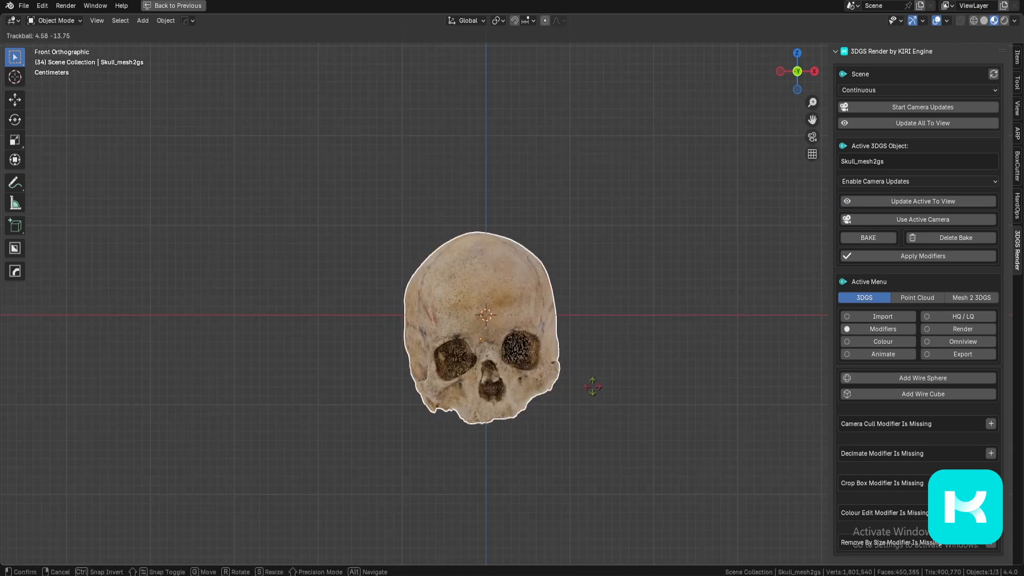
{"action": "left_click", "coordinate": [592, 386]}
{"action": "key", "text": "r"}
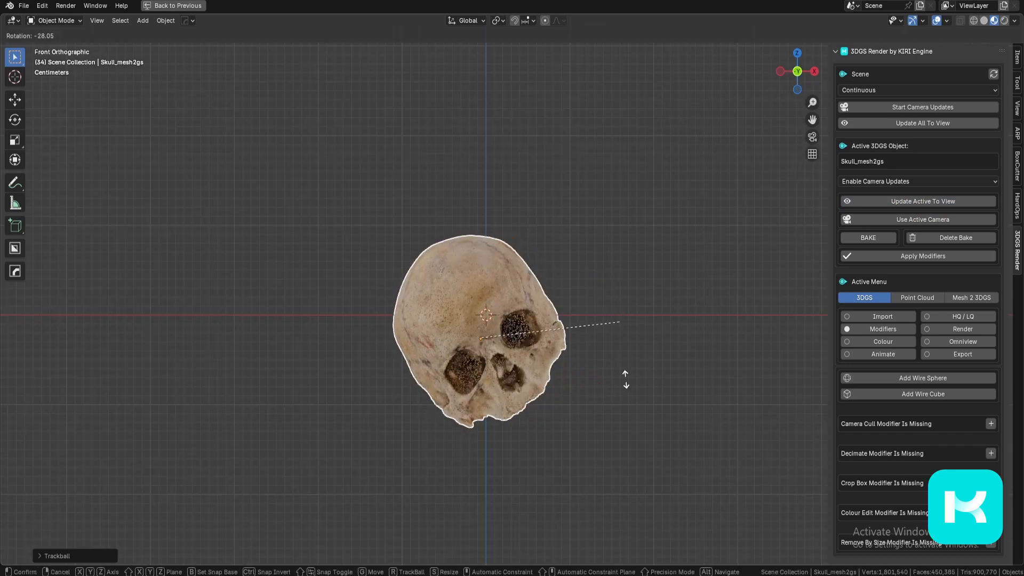
{"action": "left_click", "coordinate": [619, 420]}
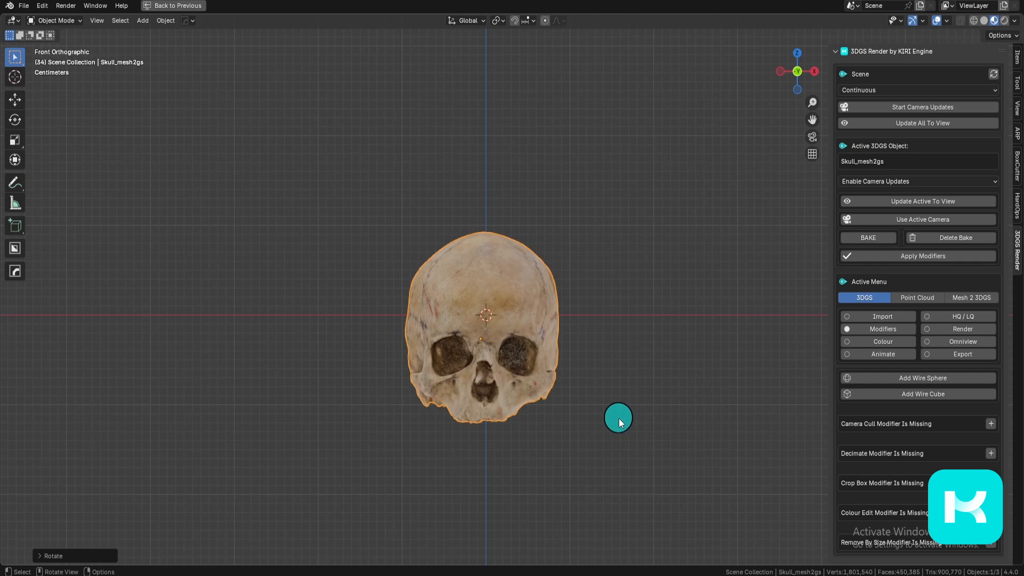
- Apply the skull's 3DGS modifiers, including the 3DGS Render modifier, from a slightly low front view
{"action": "middle_click_drag", "start_coordinate": [488, 359], "coordinate": [488, 318]}
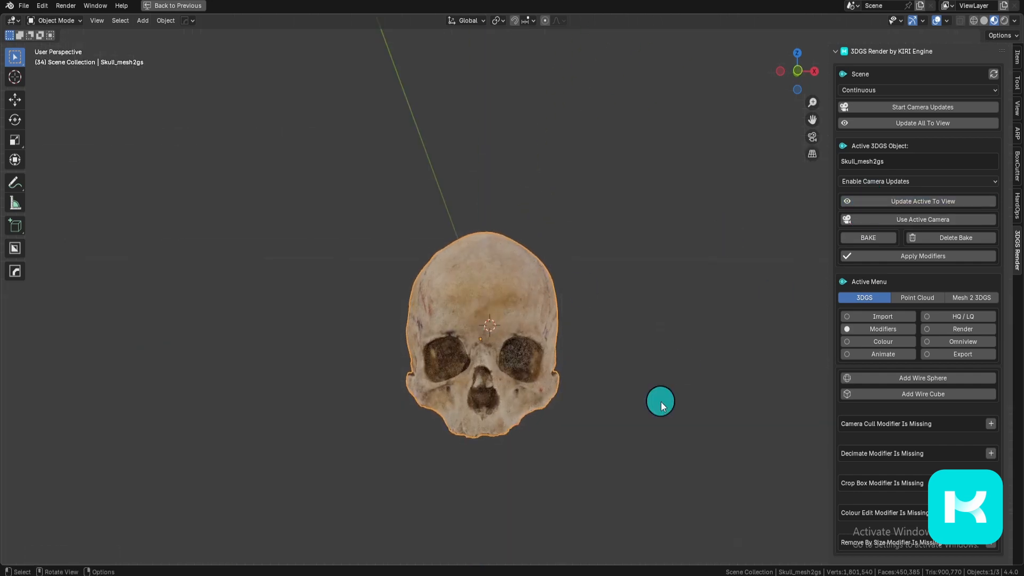
{"action": "left_click", "coordinate": [907, 256]}
{"action": "left_click", "coordinate": [1005, 301]}
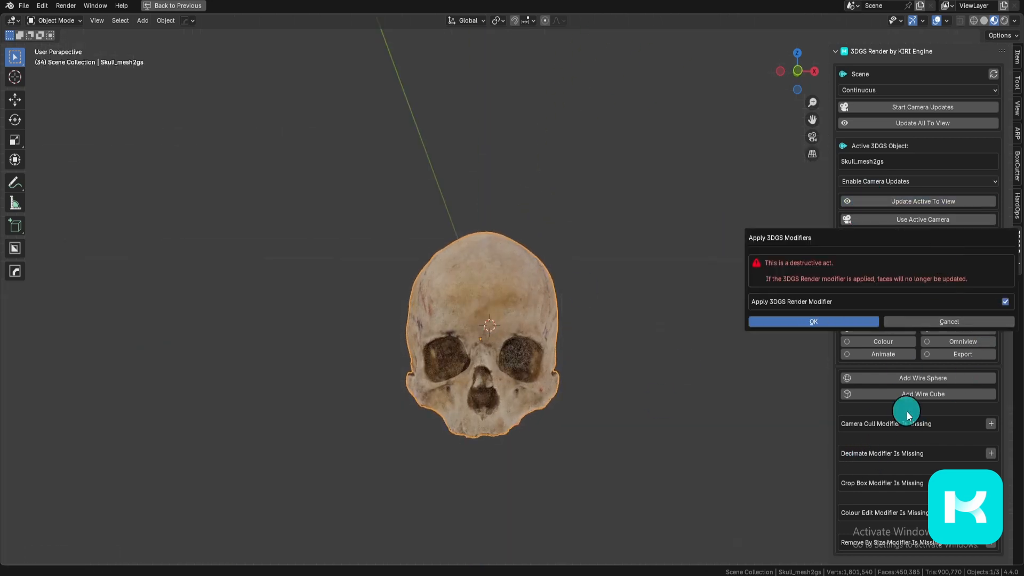
{"action": "left_click", "coordinate": [846, 323]}
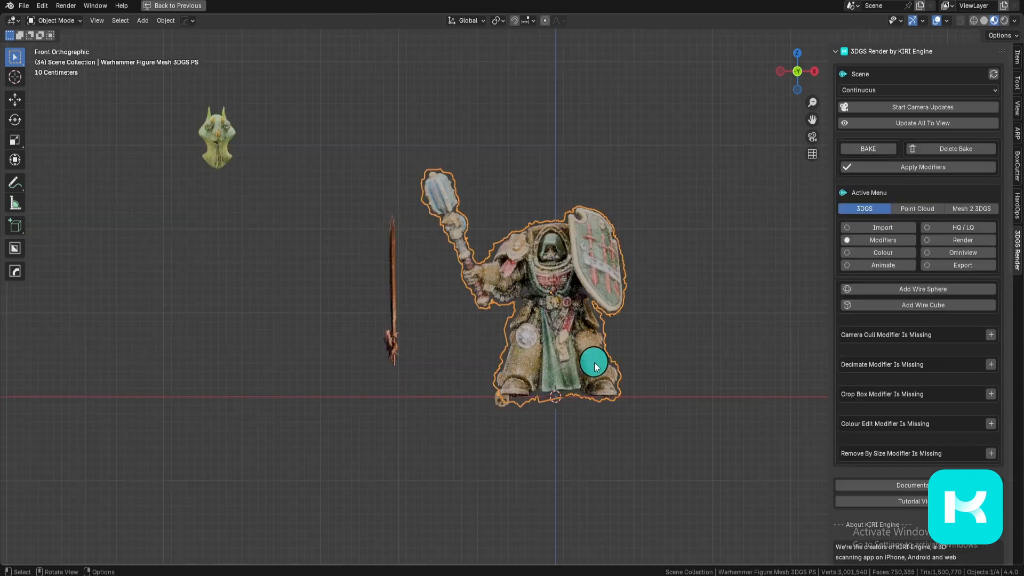
- Arrange the Warhammer figure, skull and dragon head in a raised row alongside the sword
{"action": "key", "text": "g"}
{"action": "left_click", "coordinate": [565, 265]}
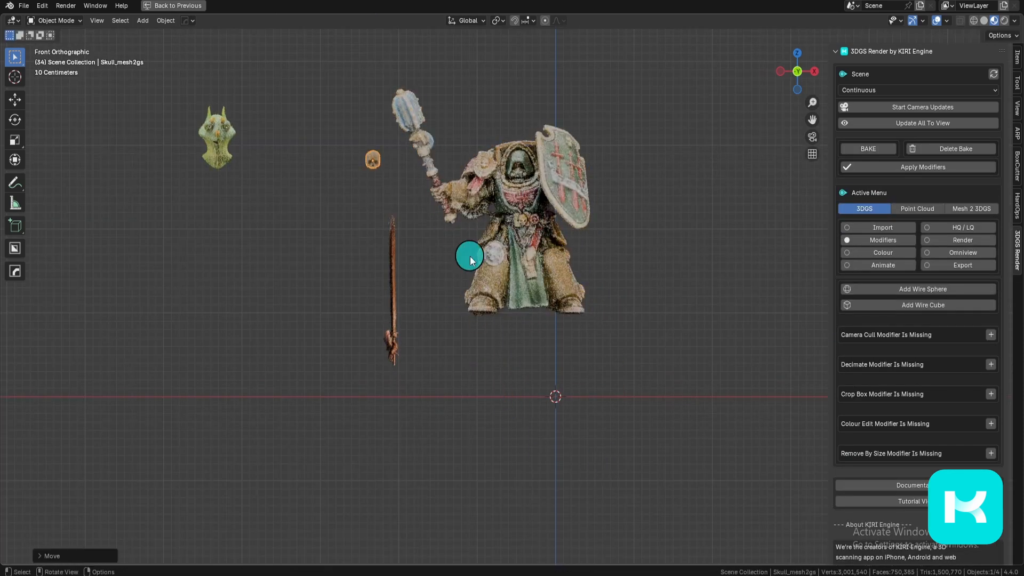
{"action": "middle_click_drag", "start_coordinate": [469, 252], "coordinate": [647, 275]}
{"action": "left_click", "coordinate": [202, 191]}
{"action": "key", "text": "g"}
{"action": "left_click", "coordinate": [350, 293]}
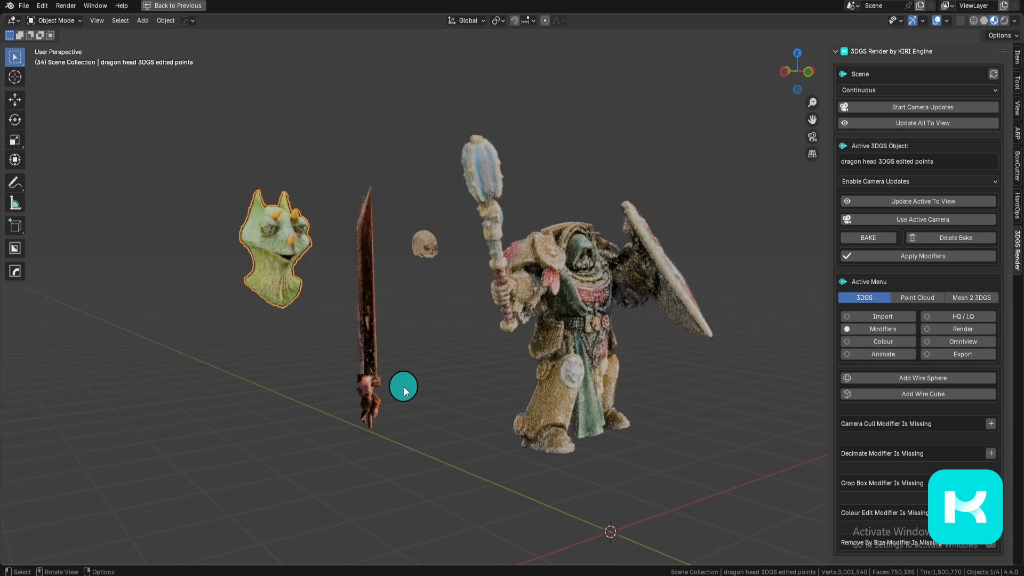
- Move the Warhammer figure down so that its feet stand on the world origin
{"action": "key", "text": "KP_1"}
{"action": "scroll", "coordinate": [361, 324], "scroll_direction": "down", "scroll_amount": 5}
{"action": "scroll", "coordinate": [431, 356], "scroll_direction": "up", "scroll_amount": 3}
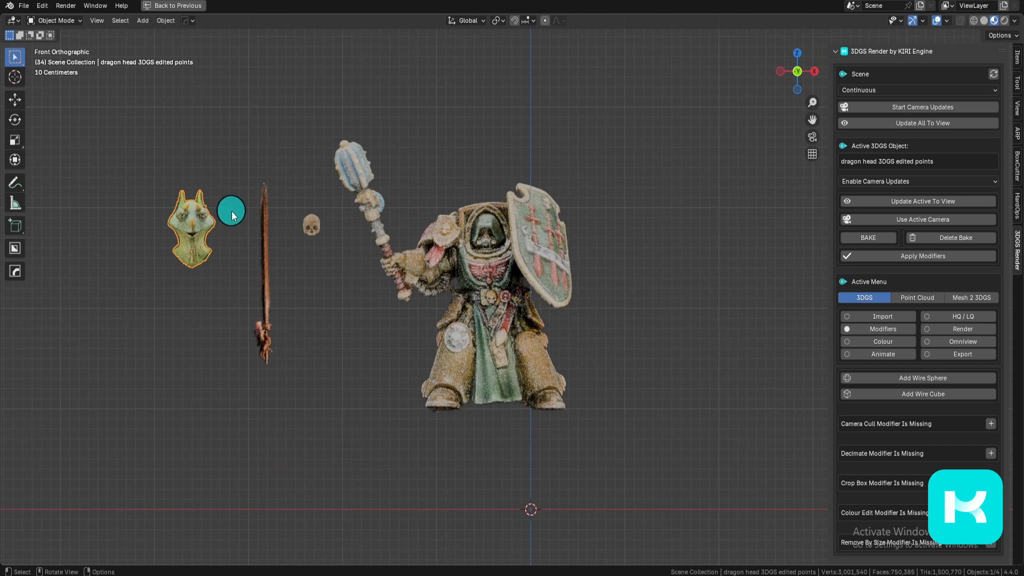
{"action": "scroll", "coordinate": [524, 400], "scroll_direction": "up", "scroll_amount": 2}
{"action": "left_click", "coordinate": [469, 245]}
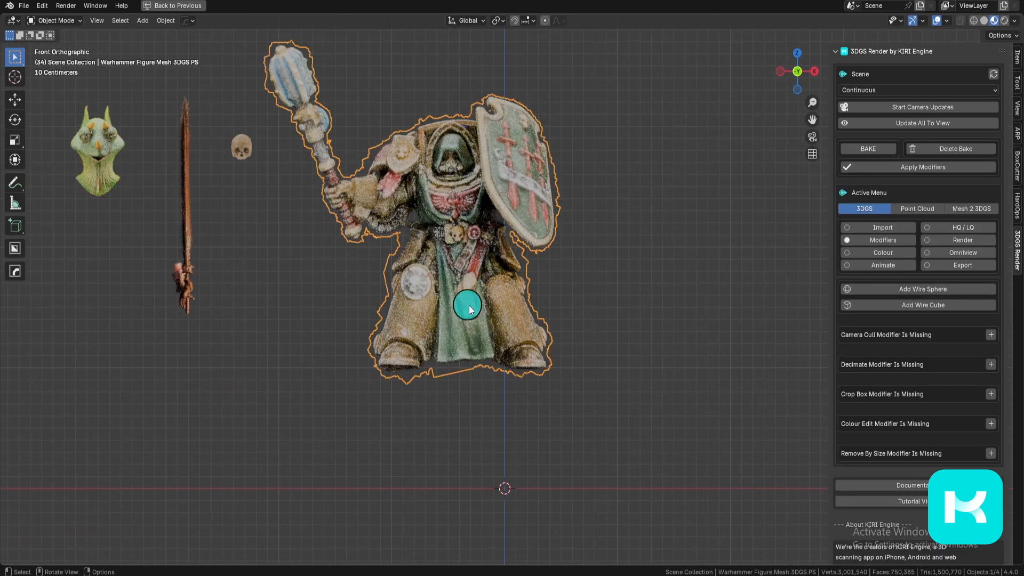
{"action": "key", "text": "g"}
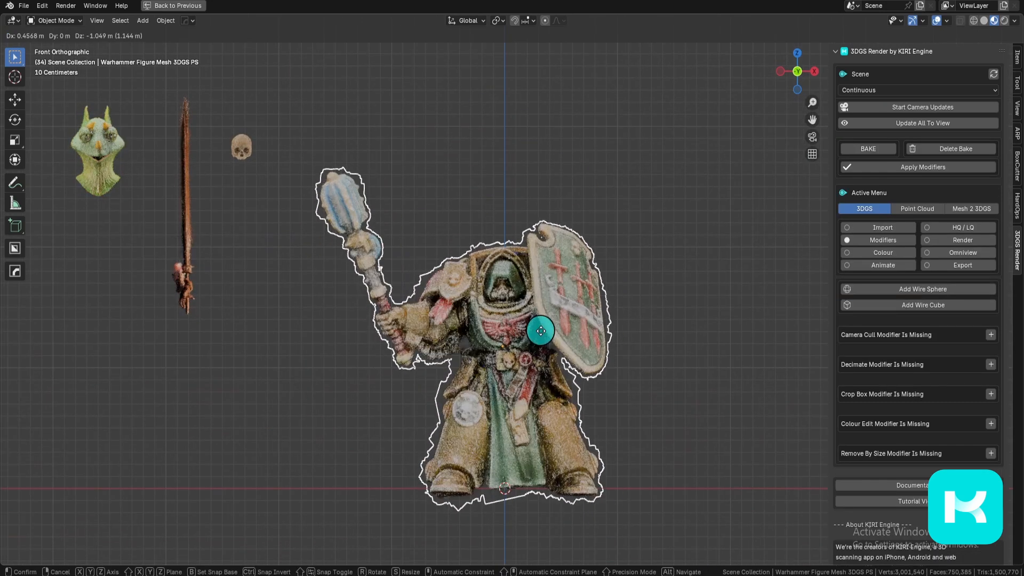
{"action": "left_click", "coordinate": [582, 386]}
- Move the dragon head over the Warhammer figure's hooded head and inspect the fit up close
{"action": "middle_click_drag", "start_coordinate": [607, 424], "coordinate": [597, 404], "text": "shift"}
{"action": "left_click", "coordinate": [101, 144]}
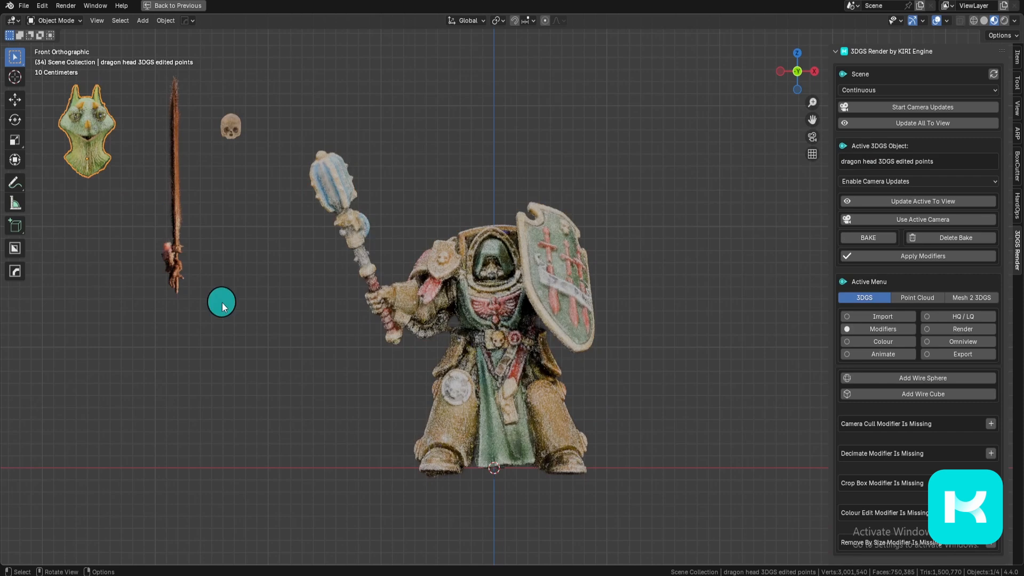
{"action": "key", "text": "g"}
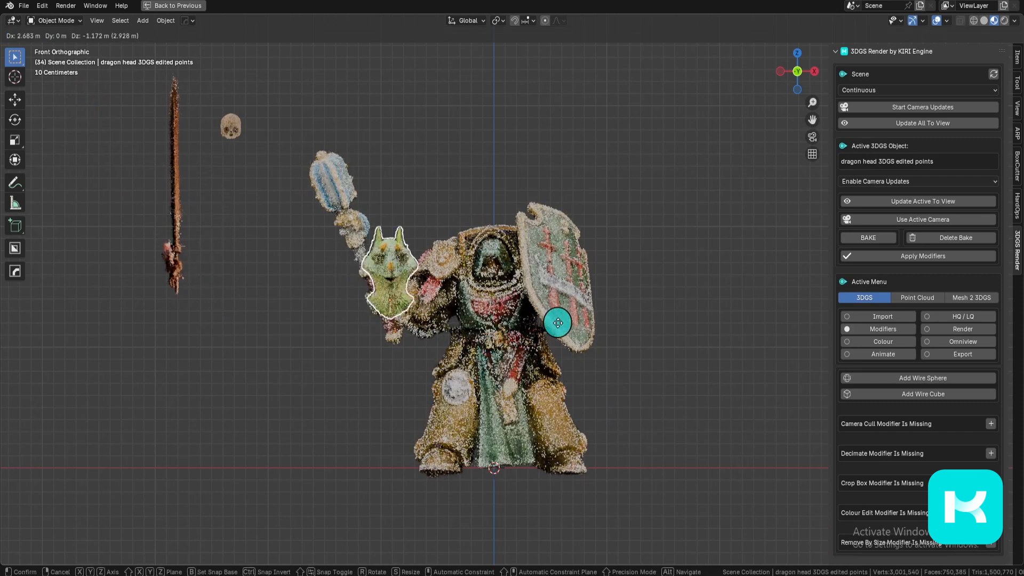
{"action": "left_click", "coordinate": [613, 322]}
{"action": "middle_click_drag", "start_coordinate": [612, 322], "coordinate": [531, 230]}
{"action": "scroll", "coordinate": [531, 230], "scroll_direction": "up", "scroll_amount": 6}
{"action": "middle_click_drag", "start_coordinate": [549, 288], "coordinate": [475, 313], "text": "shift"}
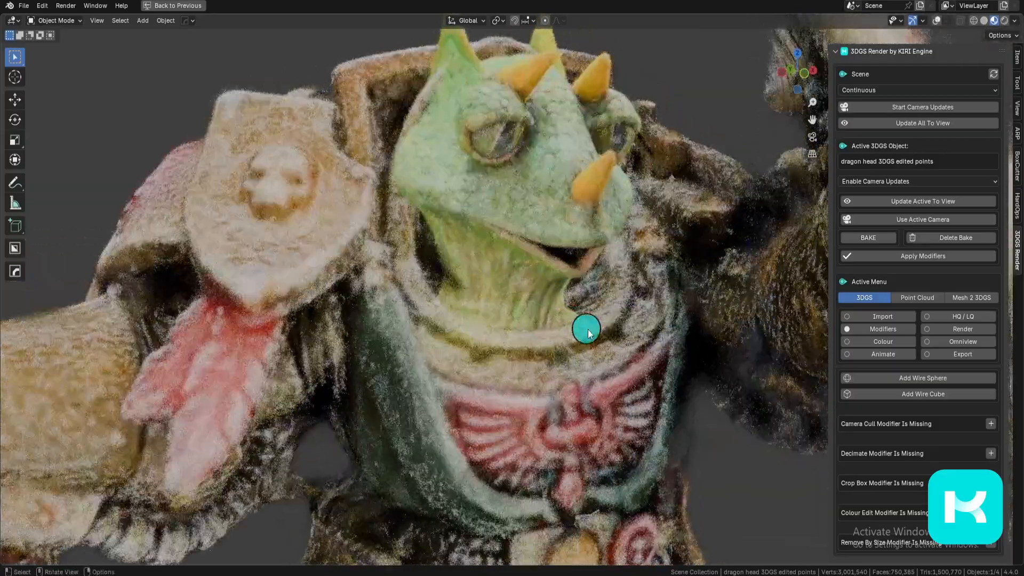
- Isolate the Warhammer figure in local view, seen from the front with overlays shown
{"action": "key", "text": "KP_1"}
{"action": "scroll", "coordinate": [576, 439], "scroll_direction": "down", "scroll_amount": 9}
{"action": "left_click", "coordinate": [578, 385]}
{"action": "key", "text": "KP_Divide"}
{"action": "key", "text": "alt+shift+z"}
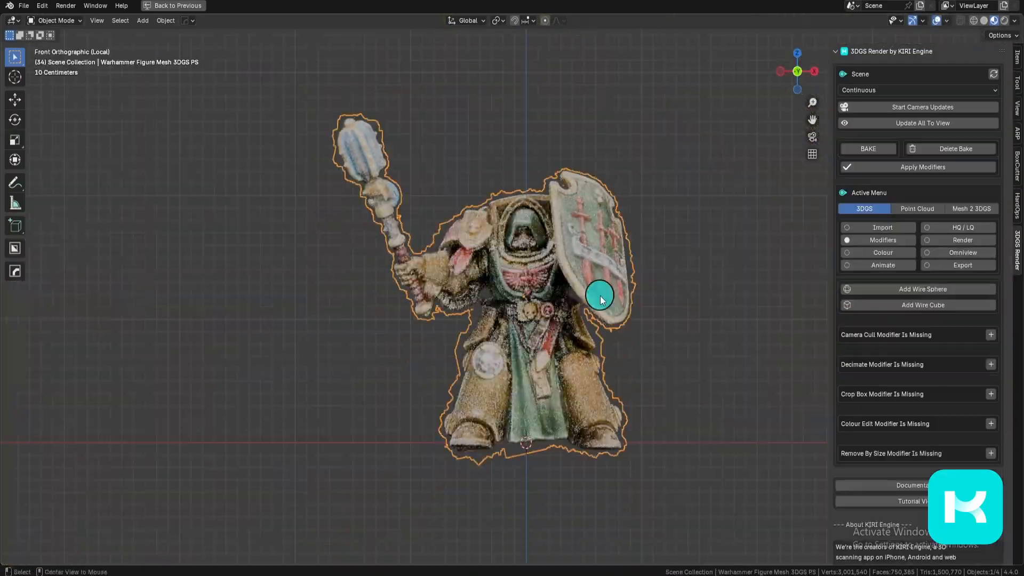
- Enter Edit Mode on the Warhammer figure, clear the selection, and select a patch of faces inside the hood in face selection mode
{"action": "scroll", "coordinate": [633, 245], "scroll_direction": "up", "scroll_amount": 6}
{"action": "key", "text": "Tab"}
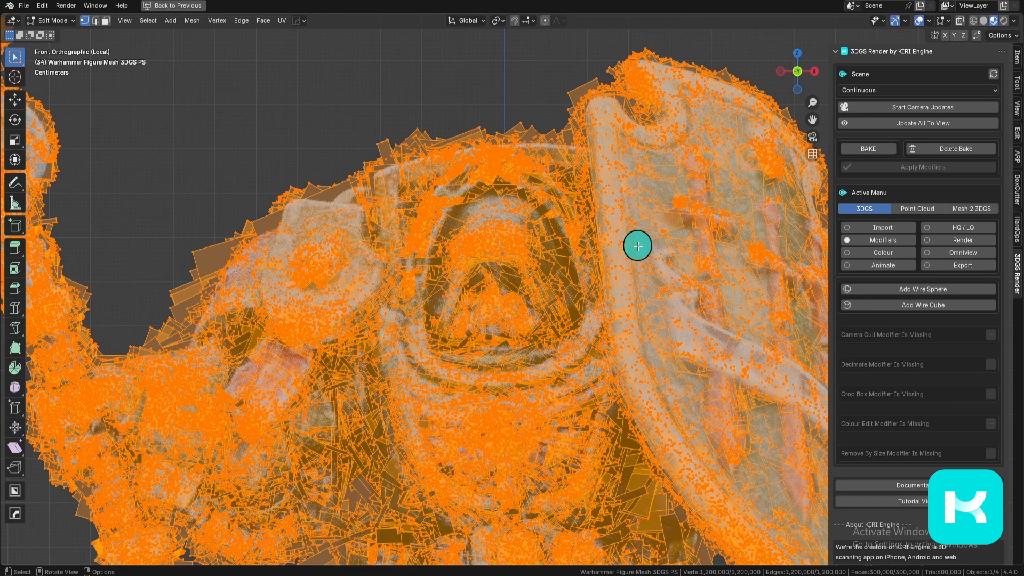
{"action": "left_click", "coordinate": [68, 20]}
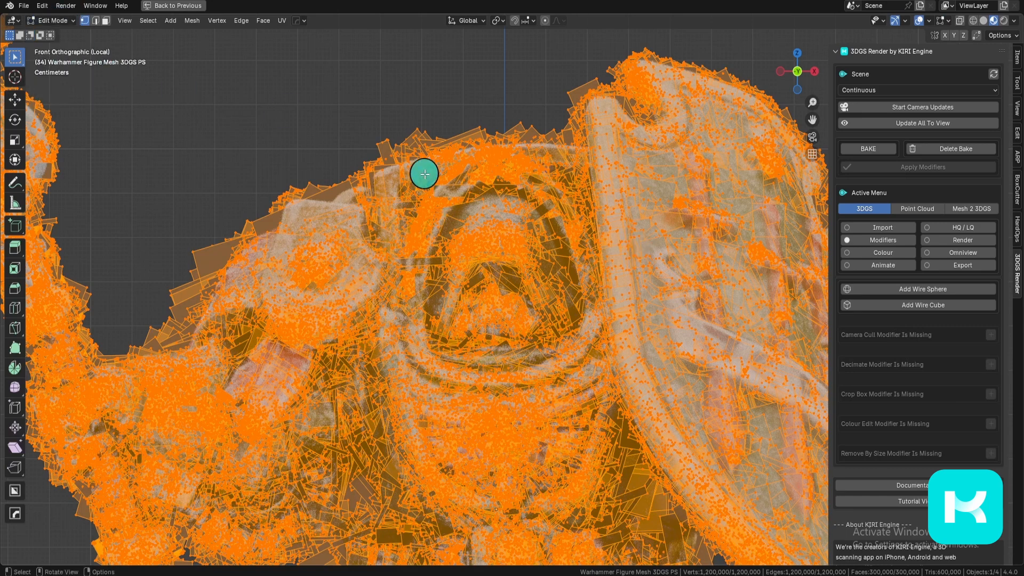
{"action": "left_click", "coordinate": [384, 122]}
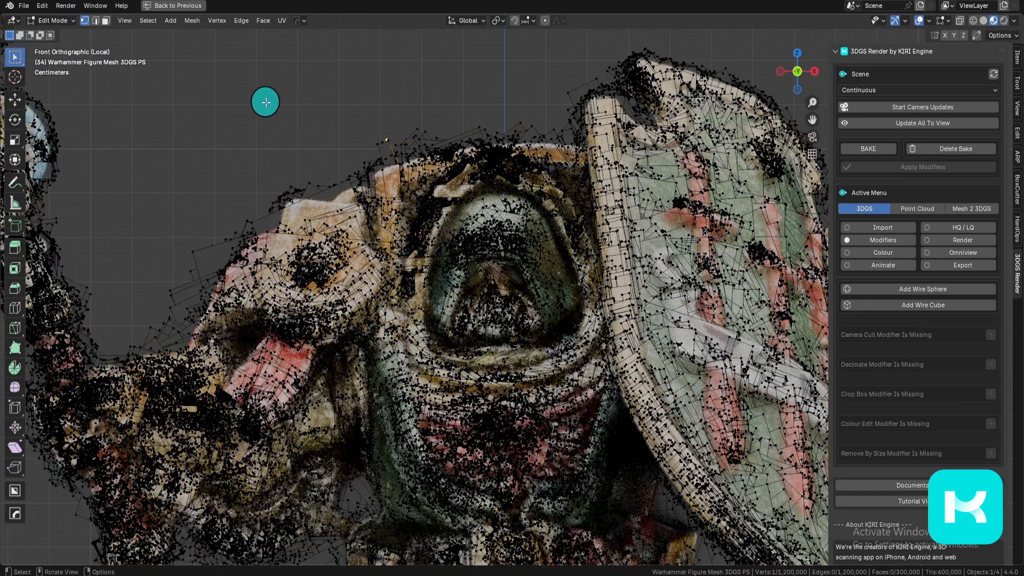
{"action": "left_click", "coordinate": [106, 20]}
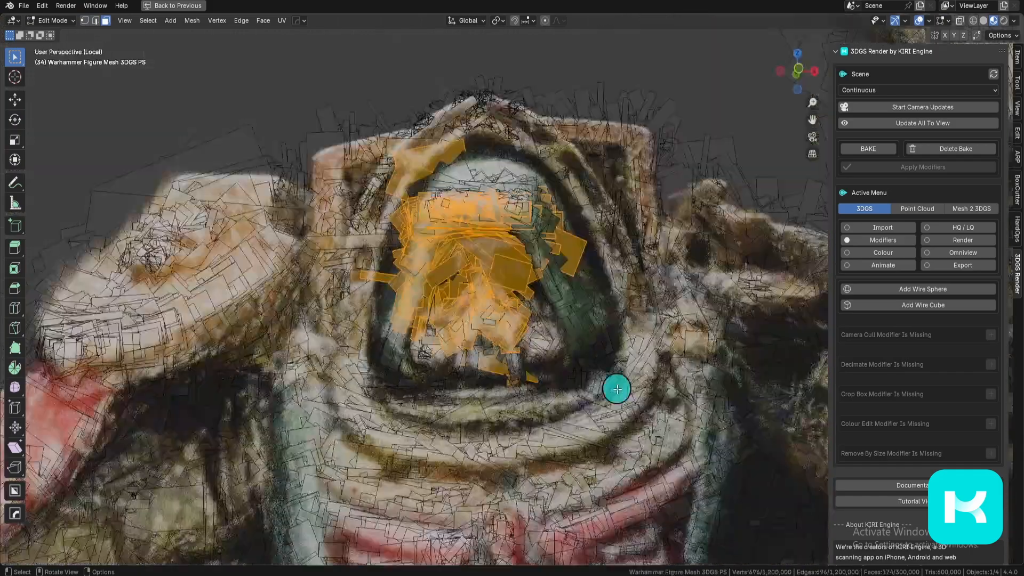
{"action": "scroll", "coordinate": [603, 377], "scroll_direction": "up", "scroll_amount": 1}
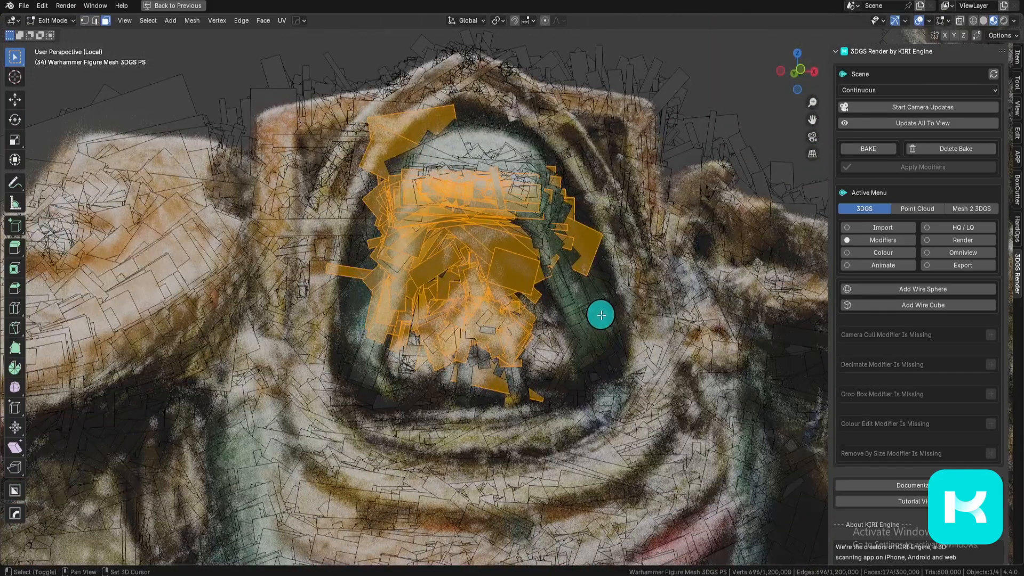
- Box-select the face inside the hood through the wireframe from the front, deselect the rear geometry from above, and delete the selected faces
{"action": "key", "text": "shift+z"}
{"action": "key", "text": "grave"}
{"action": "left_click", "coordinate": [464, 231]}
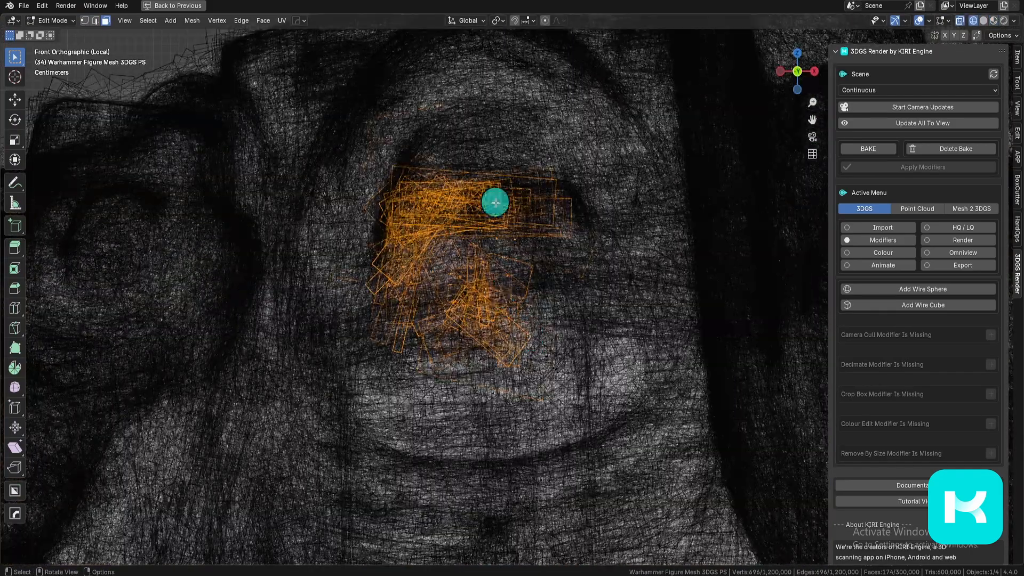
{"action": "left_click_drag", "start_coordinate": [412, 151], "coordinate": [518, 250]}
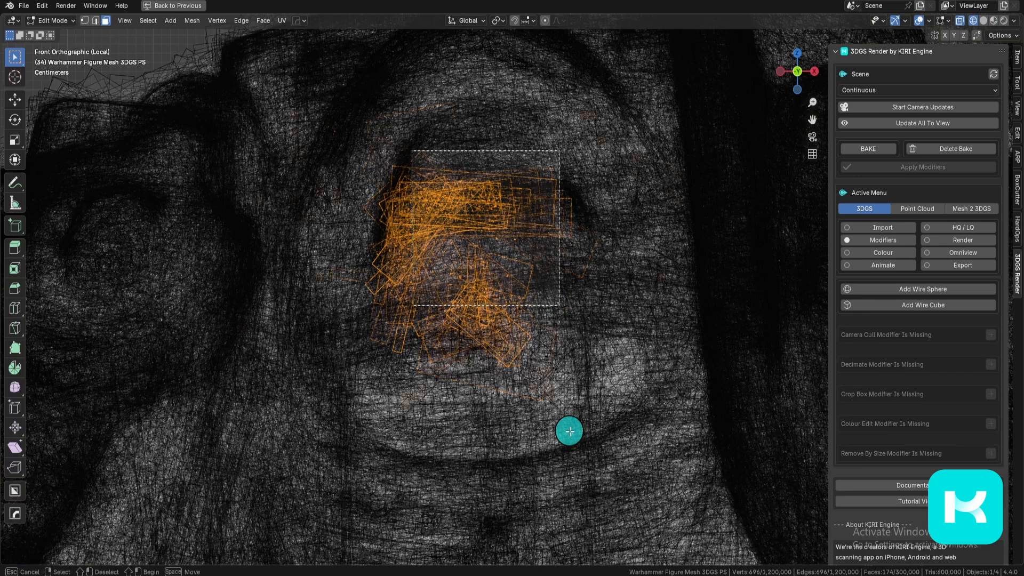
{"action": "scroll", "coordinate": [570, 431], "scroll_direction": "down", "scroll_amount": 5}
{"action": "middle_click_drag", "start_coordinate": [602, 406], "coordinate": [552, 451]}
{"action": "key", "text": "KP_7"}
{"action": "middle_click_drag", "start_coordinate": [524, 206], "coordinate": [497, 333], "text": "shift"}
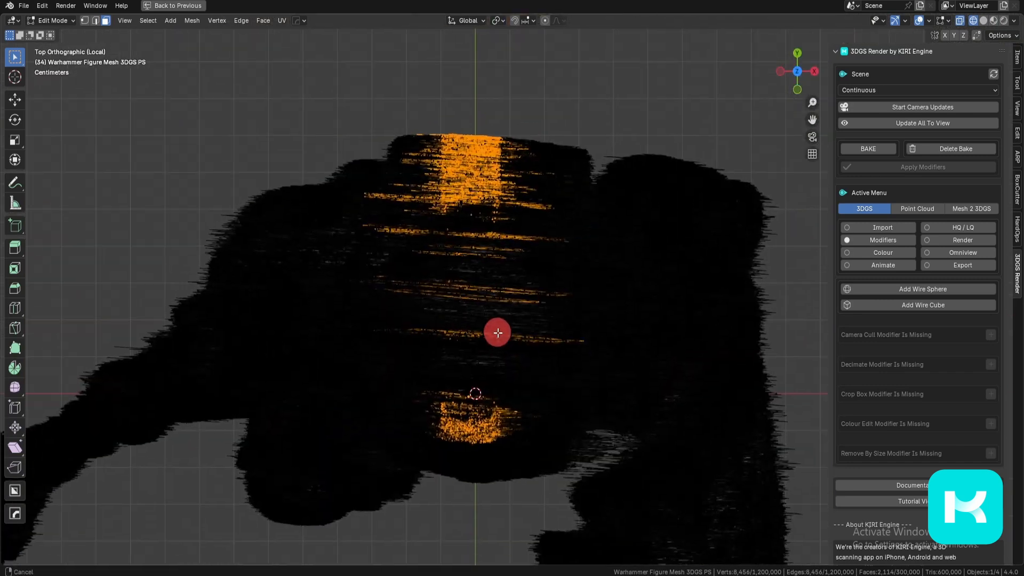
{"action": "left_click_drag", "start_coordinate": [253, 61], "coordinate": [682, 356], "text": "ctrl"}
{"action": "mouse_move", "coordinate": [565, 325]}
{"action": "middle_mouse_down"}
{"action": "mouse_move", "coordinate": [576, 267]}
{"action": "mouse_move", "coordinate": [566, 224]}
{"action": "middle_mouse_up"}
{"action": "key", "text": "z"}
{"action": "scroll", "coordinate": [525, 315], "scroll_direction": "up", "scroll_amount": 4}
{"action": "mouse_move", "coordinate": [536, 315]}
{"action": "middle_mouse_down"}
{"action": "mouse_move", "coordinate": [555, 334]}
{"action": "mouse_move", "coordinate": [561, 308]}
{"action": "mouse_move", "coordinate": [437, 359]}
{"action": "mouse_move", "coordinate": [530, 357]}
{"action": "mouse_move", "coordinate": [612, 403]}
{"action": "middle_mouse_up"}
{"action": "key", "text": "x"}
{"action": "left_click", "coordinate": [558, 300]}
- Circle-select the rest of the hood's interior from the front, deselect the rear geometry from above, and delete the selected faces
{"action": "key", "text": "KP_1"}
{"action": "key", "text": "shift+z"}
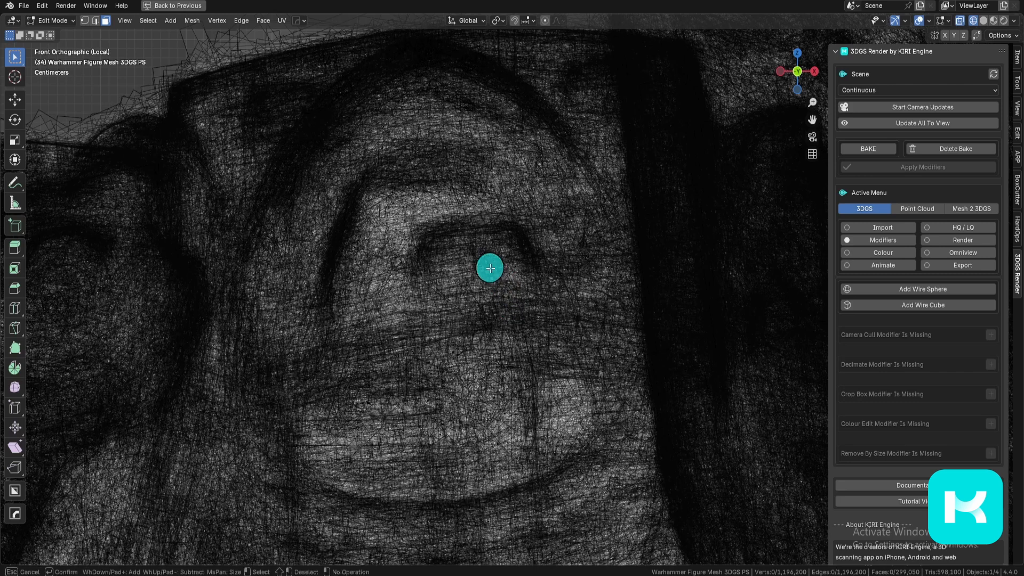
{"action": "scroll", "coordinate": [485, 256], "scroll_direction": "down", "scroll_amount": 5}
{"action": "scroll", "coordinate": [471, 258], "scroll_direction": "up", "scroll_amount": 6}
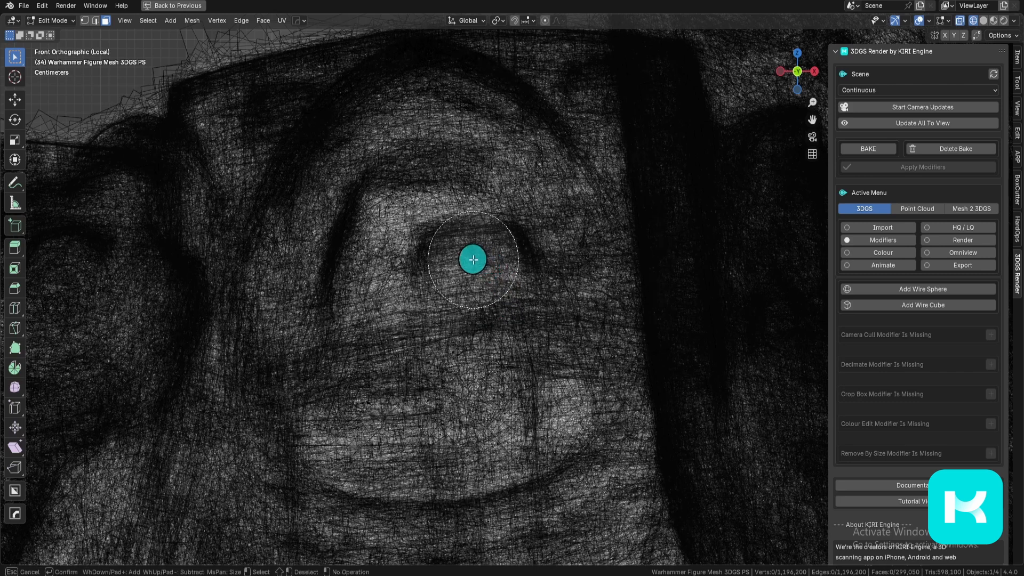
{"action": "scroll", "coordinate": [466, 260], "scroll_direction": "down", "scroll_amount": 4}
{"action": "scroll", "coordinate": [467, 260], "scroll_direction": "down", "scroll_amount": 3}
{"action": "mouse_move", "coordinate": [430, 293]}
{"action": "left_mouse_down"}
{"action": "mouse_move", "coordinate": [427, 258]}
{"action": "mouse_move", "coordinate": [437, 263]}
{"action": "mouse_move", "coordinate": [443, 224]}
{"action": "mouse_move", "coordinate": [403, 288]}
{"action": "mouse_move", "coordinate": [445, 272]}
{"action": "left_mouse_up"}
{"action": "key", "text": "Escape"}
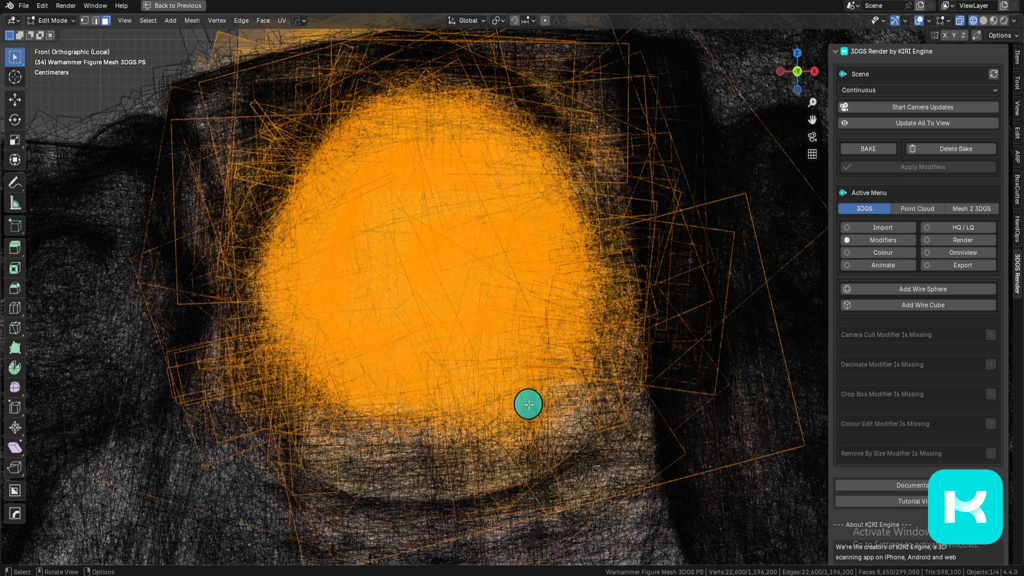
{"action": "key", "text": "KP_7"}
{"action": "scroll", "coordinate": [510, 216], "scroll_direction": "down", "scroll_amount": 7}
{"action": "scroll", "coordinate": [534, 257], "scroll_direction": "up", "scroll_amount": 2}
{"action": "left_click_drag", "start_coordinate": [300, 101], "coordinate": [702, 370]}
{"action": "middle_click_drag", "start_coordinate": [628, 414], "coordinate": [635, 256], "text": "shift"}
{"action": "key", "text": "x"}
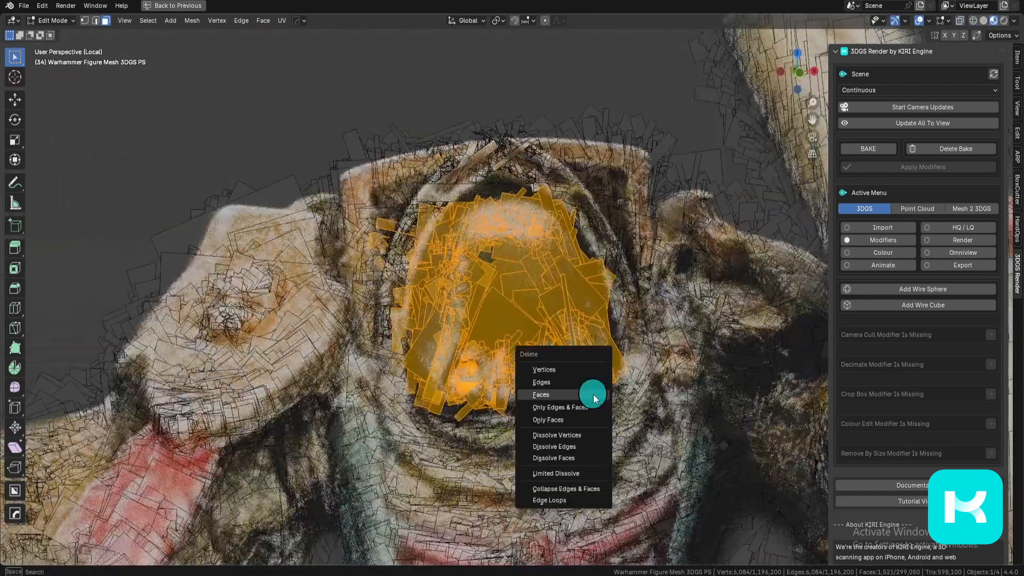
{"action": "left_click", "coordinate": [593, 394]}
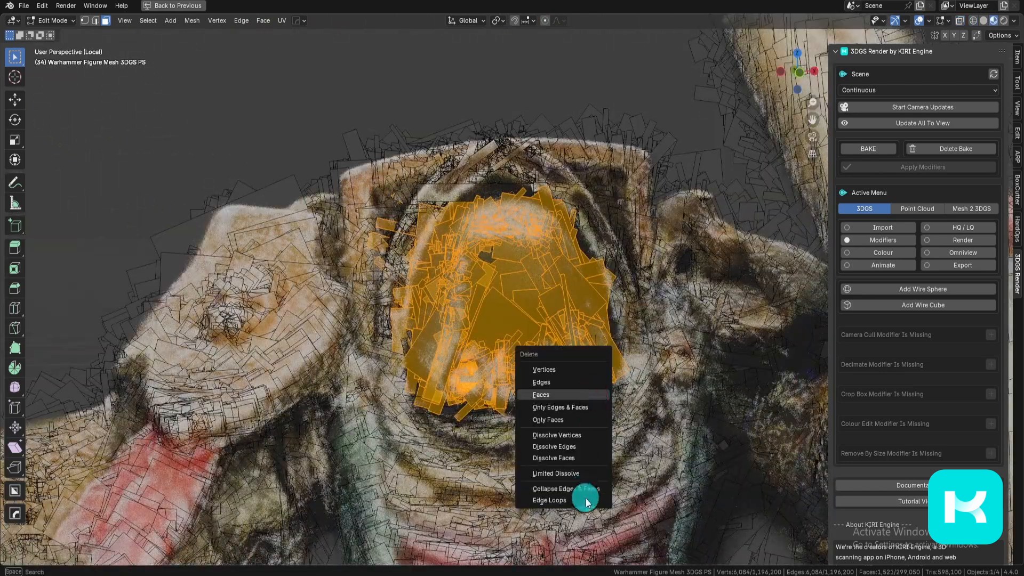
{"action": "middle_click_drag", "start_coordinate": [608, 447], "coordinate": [604, 329]}
{"action": "scroll", "coordinate": [629, 405], "scroll_direction": "up", "scroll_amount": 2}
{"action": "middle_click_drag", "start_coordinate": [528, 423], "coordinate": [592, 319]}
{"action": "scroll", "coordinate": [608, 254], "scroll_direction": "down", "scroll_amount": 2}
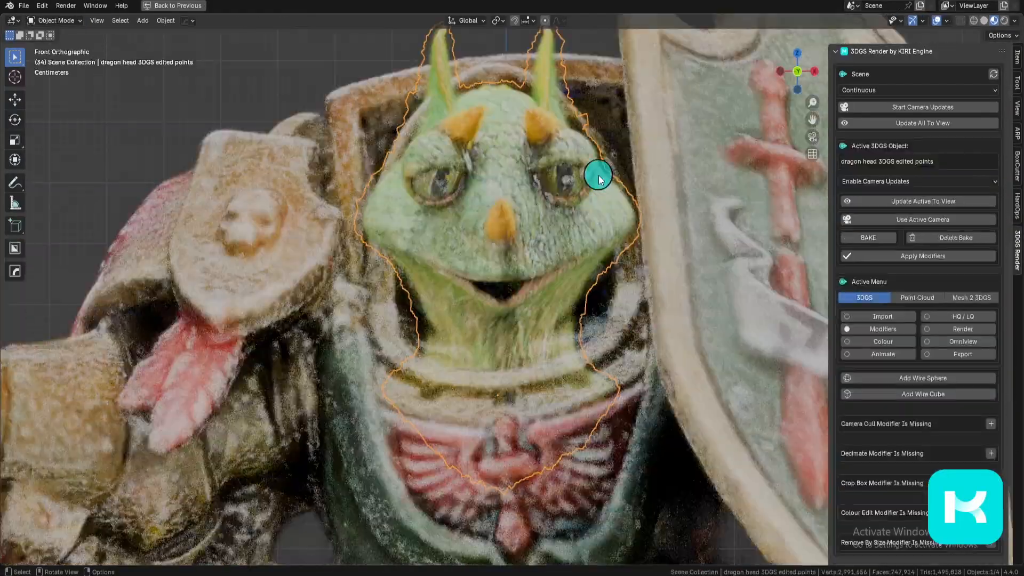
- Enter Edit Mode on the dragon head, lasso-select the flared base below its neck in wireframe, and delete those faces
{"action": "middle_click_drag", "start_coordinate": [601, 434], "coordinate": [593, 324], "text": "shift"}
{"action": "scroll", "coordinate": [593, 325], "scroll_direction": "up", "scroll_amount": 1}
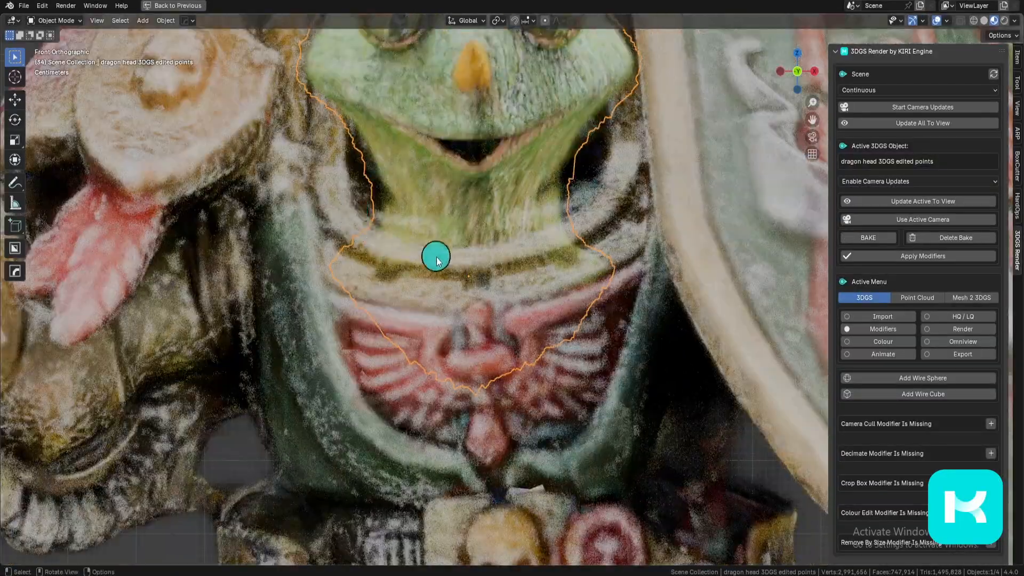
{"action": "key", "text": "Tab"}
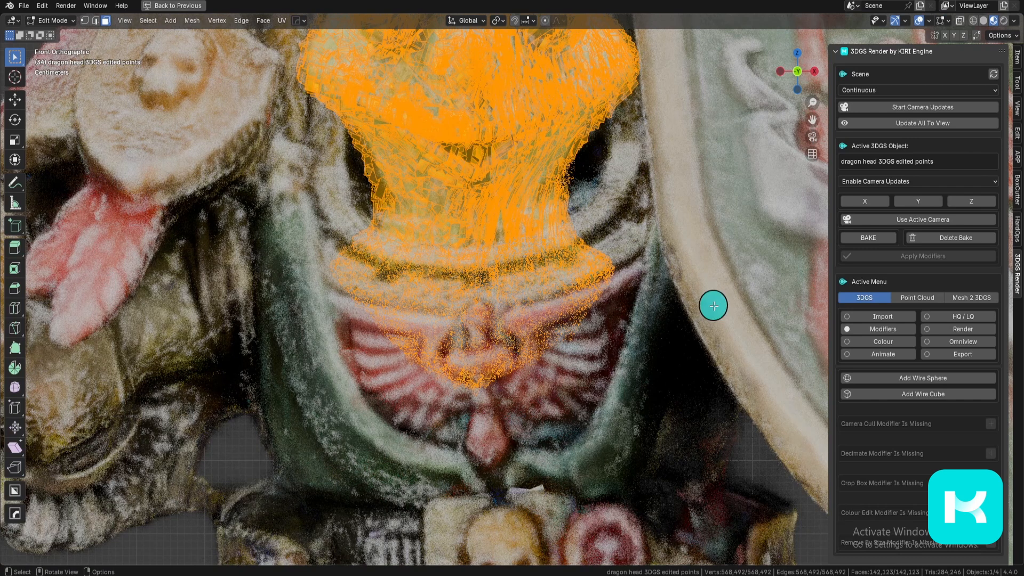
{"action": "key", "text": "shift+z"}
{"action": "key", "text": "alt+a"}
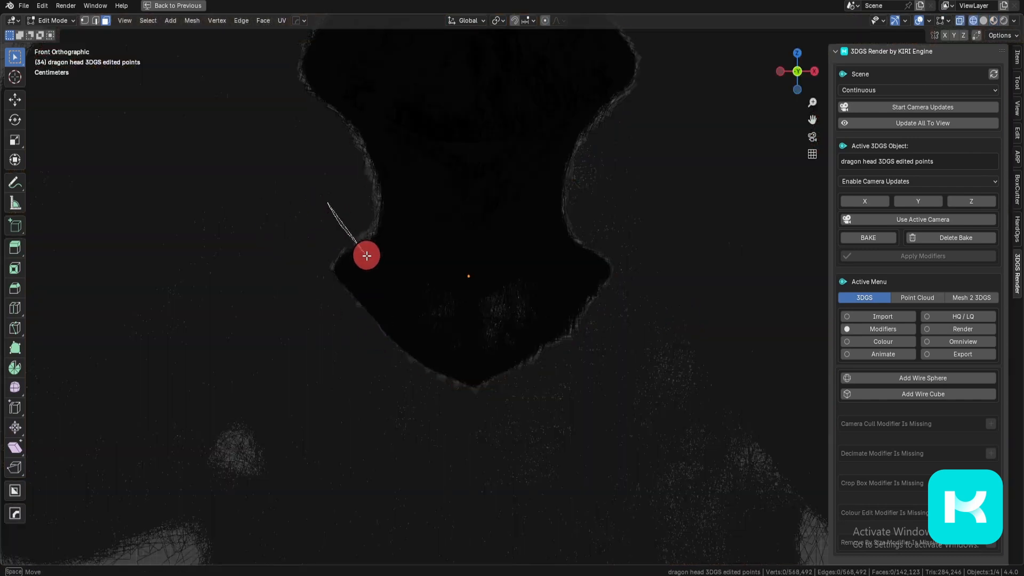
{"action": "mouse_move", "coordinate": [496, 300]}
{"action": "left_mouse_down"}
{"action": "mouse_move", "coordinate": [580, 254]}
{"action": "mouse_move", "coordinate": [663, 485]}
{"action": "mouse_move", "coordinate": [254, 324]}
{"action": "mouse_move", "coordinate": [261, 265]}
{"action": "left_mouse_up"}
{"action": "key", "text": "z"}
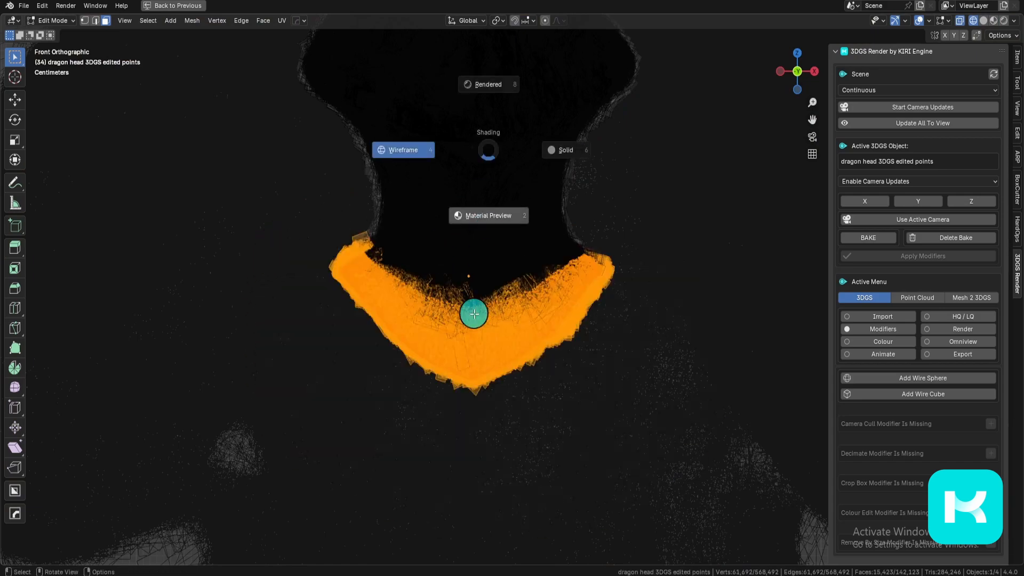
{"action": "left_click", "coordinate": [473, 311]}
{"action": "mouse_move", "coordinate": [473, 334]}
{"action": "middle_mouse_down"}
{"action": "mouse_move", "coordinate": [562, 334]}
{"action": "mouse_move", "coordinate": [547, 355]}
{"action": "mouse_move", "coordinate": [566, 418]}
{"action": "middle_mouse_up"}
{"action": "key", "text": "KP_1"}
{"action": "key", "text": "x"}
{"action": "left_click", "coordinate": [605, 287]}
- Lasso-select the ragged faces remaining along the lower edge of the dragon's neck and remove them
{"action": "key", "text": "shift+z"}
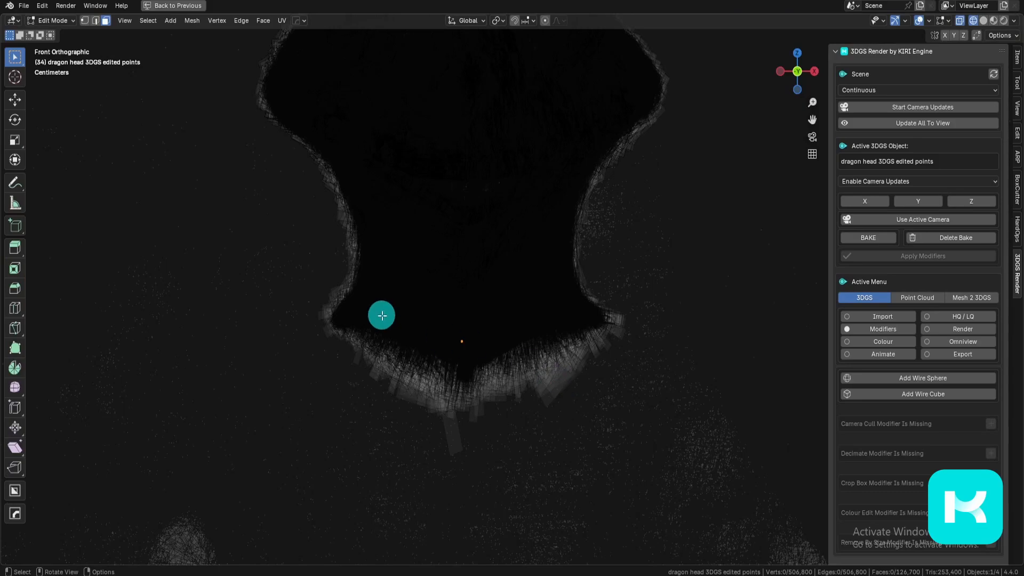
{"action": "right_click_drag", "start_coordinate": [455, 362], "coordinate": [224, 295], "text": "ctrl"}
{"action": "key", "text": "shift+z"}
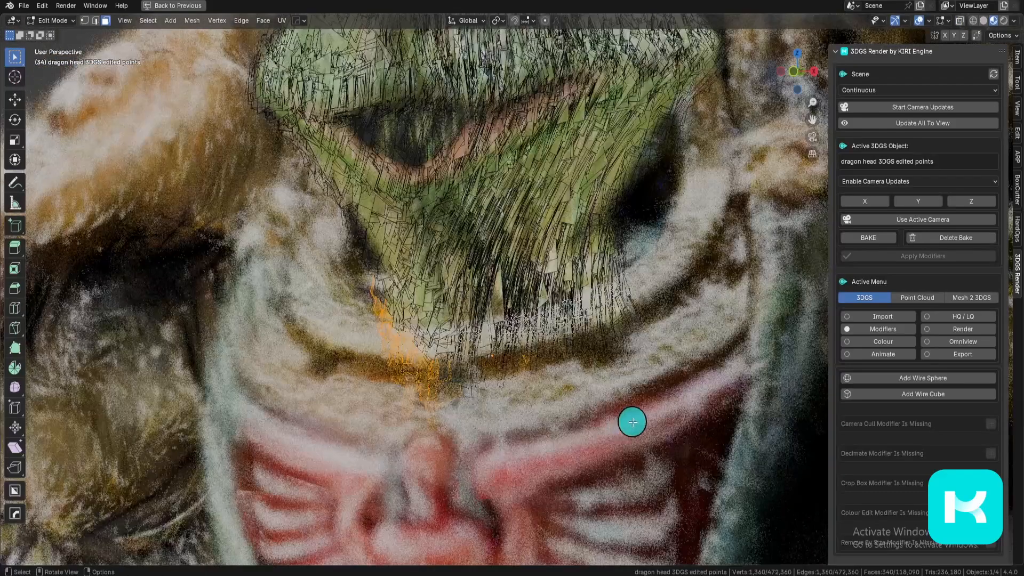
- Select the stray faces overlapping the collar and the whole lower neck band from the side in local view, and delete them
{"action": "key", "text": "c"}
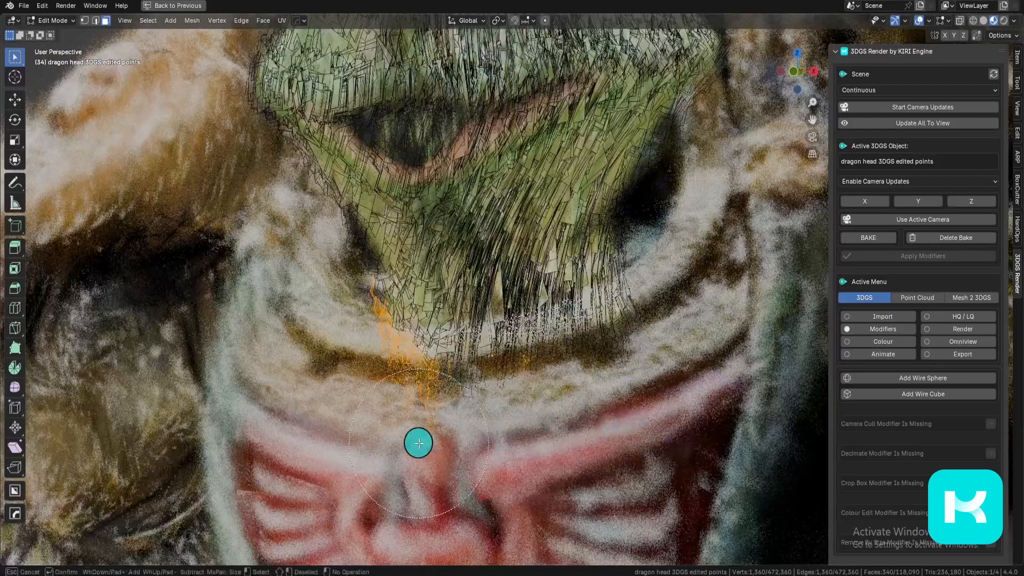
{"action": "mouse_move", "coordinate": [419, 443]}
{"action": "left_mouse_down"}
{"action": "mouse_move", "coordinate": [702, 347]}
{"action": "mouse_move", "coordinate": [539, 401]}
{"action": "left_mouse_up"}
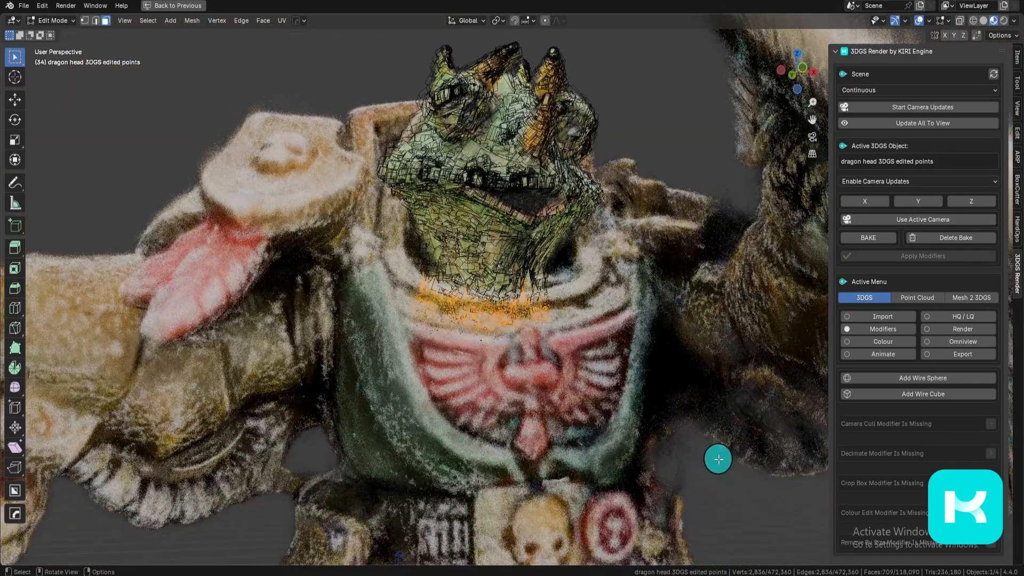
{"action": "key", "text": "KP_Divide"}
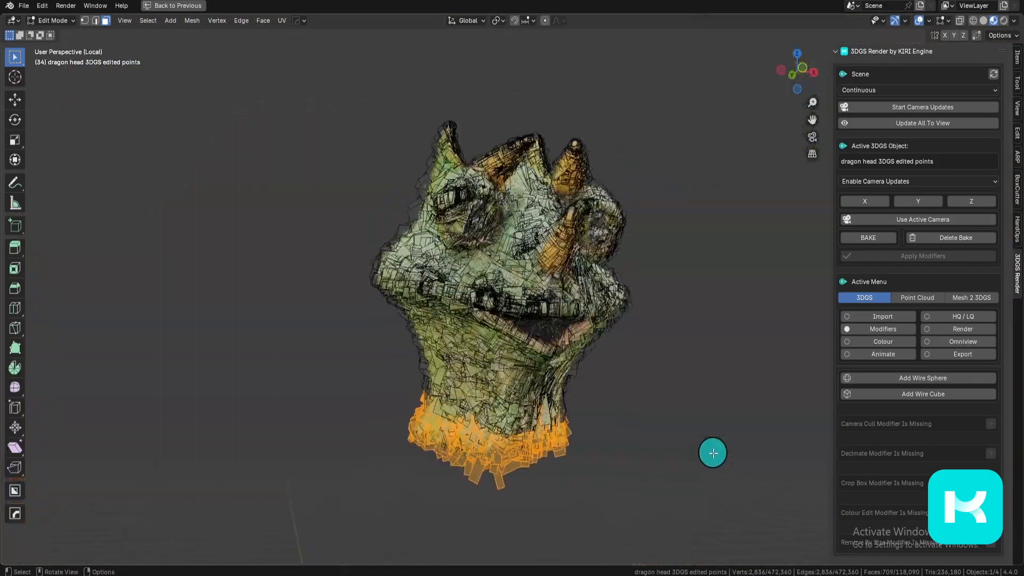
{"action": "middle_click_drag", "start_coordinate": [711, 451], "coordinate": [542, 448]}
{"action": "middle_click_drag", "start_coordinate": [648, 453], "coordinate": [560, 393], "text": "shift"}
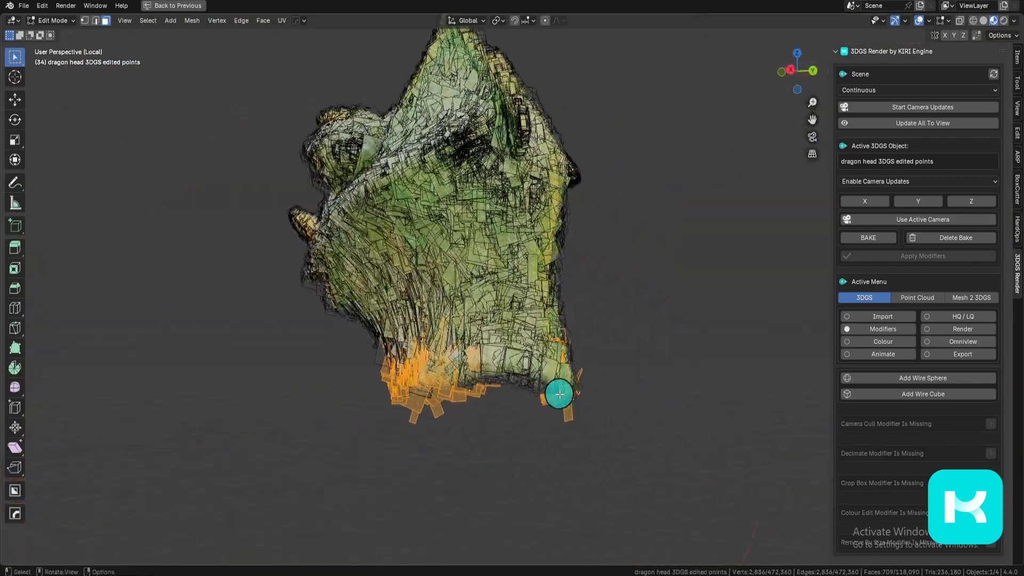
{"action": "key", "text": "ctrl+KP_3"}
{"action": "scroll", "coordinate": [657, 421], "scroll_direction": "up", "scroll_amount": 3}
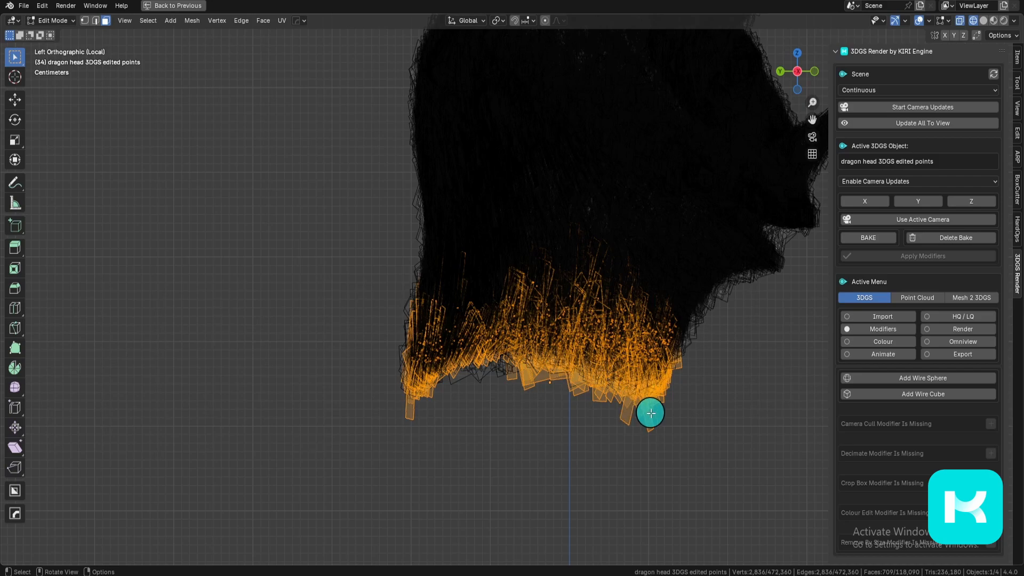
{"action": "left_click_drag", "start_coordinate": [651, 413], "coordinate": [709, 414]}
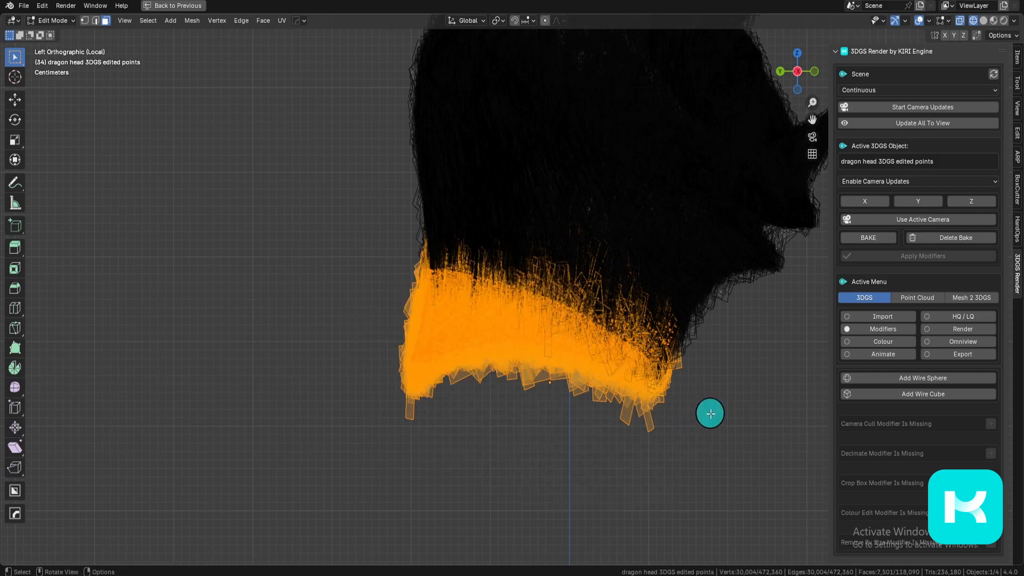
{"action": "mouse_move", "coordinate": [709, 414]}
{"action": "middle_mouse_down"}
{"action": "mouse_move", "coordinate": [551, 395]}
{"action": "mouse_move", "coordinate": [624, 420]}
{"action": "mouse_move", "coordinate": [583, 417]}
{"action": "mouse_move", "coordinate": [573, 427]}
{"action": "middle_mouse_up"}
{"action": "key", "text": "KP_Divide"}
{"action": "key", "text": "x"}
{"action": "left_click", "coordinate": [582, 385]}
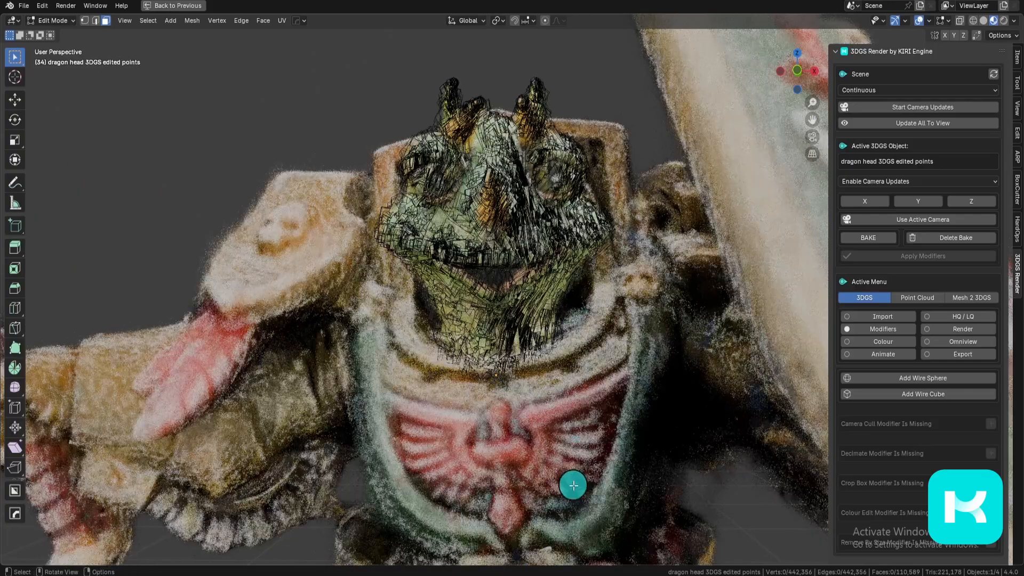
- Return to Object Mode, hide the overlays, and examine how the dragon head sits in the hood from several angles
{"action": "key", "text": "Tab"}
{"action": "key", "text": "alt+shift+z"}
{"action": "scroll", "coordinate": [579, 267], "scroll_direction": "down", "scroll_amount": 3}
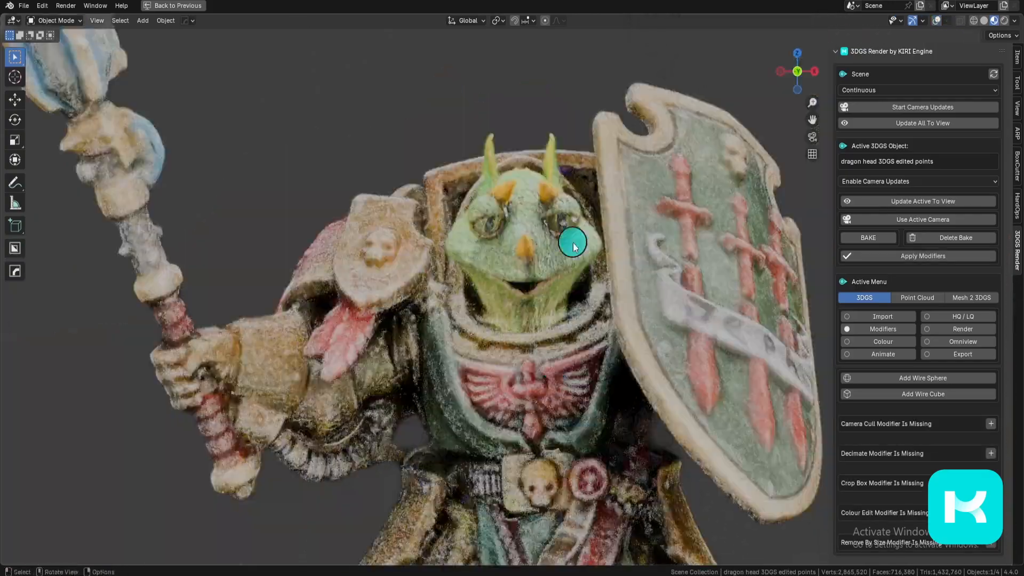
{"action": "key", "text": "KP_1"}
{"action": "middle_click_drag", "start_coordinate": [610, 281], "coordinate": [548, 281], "text": "shift"}
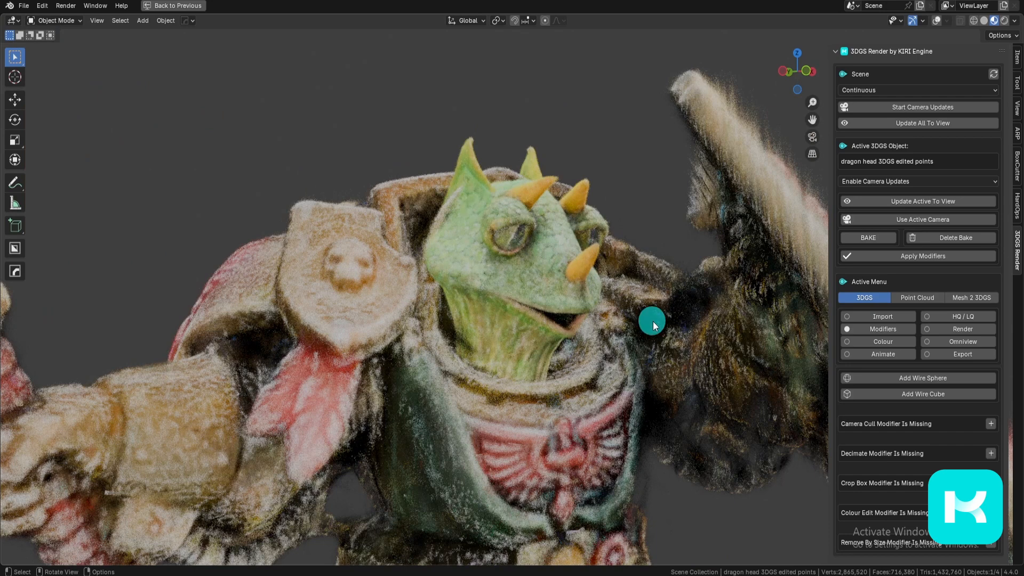
{"action": "middle_click_drag", "start_coordinate": [653, 321], "coordinate": [519, 308]}
{"action": "scroll", "coordinate": [667, 383], "scroll_direction": "down", "scroll_amount": 8}
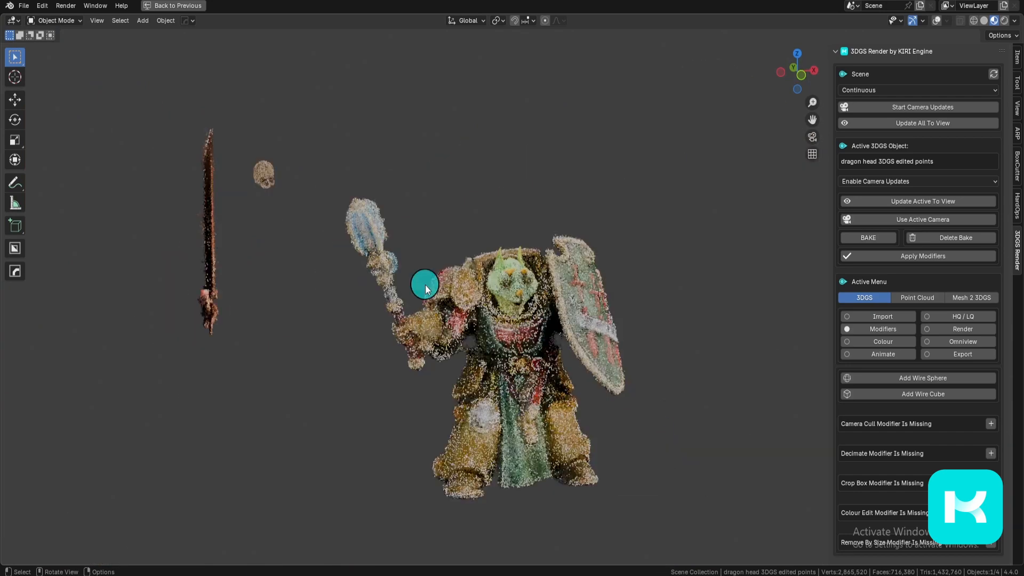
- Show the overlays again and move the sword next to the figure's mace in the front view
{"action": "left_click", "coordinate": [425, 285]}
{"action": "key", "text": "alt+shift+z"}
{"action": "key", "text": "KP_1"}
{"action": "scroll", "coordinate": [392, 326], "scroll_direction": "up", "scroll_amount": 2}
{"action": "middle_click_drag", "start_coordinate": [391, 325], "coordinate": [585, 369], "text": "shift"}
{"action": "left_click", "coordinate": [278, 261]}
{"action": "key", "text": "g"}
{"action": "left_click", "coordinate": [568, 372]}
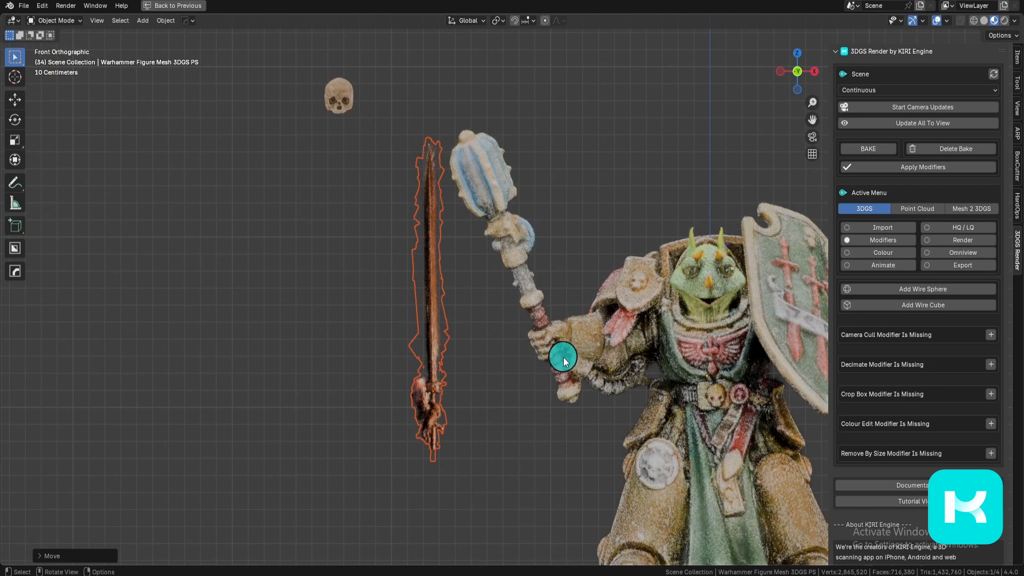
- Isolate the Warhammer figure in local view and enter Edit Mode, framed on the hand gripping the mace
{"action": "left_click", "coordinate": [564, 358]}
{"action": "middle_click_drag", "start_coordinate": [644, 385], "coordinate": [572, 372], "text": "shift"}
{"action": "scroll", "coordinate": [452, 318], "scroll_direction": "up", "scroll_amount": 2}
{"action": "middle_click_drag", "start_coordinate": [488, 407], "coordinate": [558, 359], "text": "shift"}
{"action": "scroll", "coordinate": [557, 359], "scroll_direction": "up", "scroll_amount": 2}
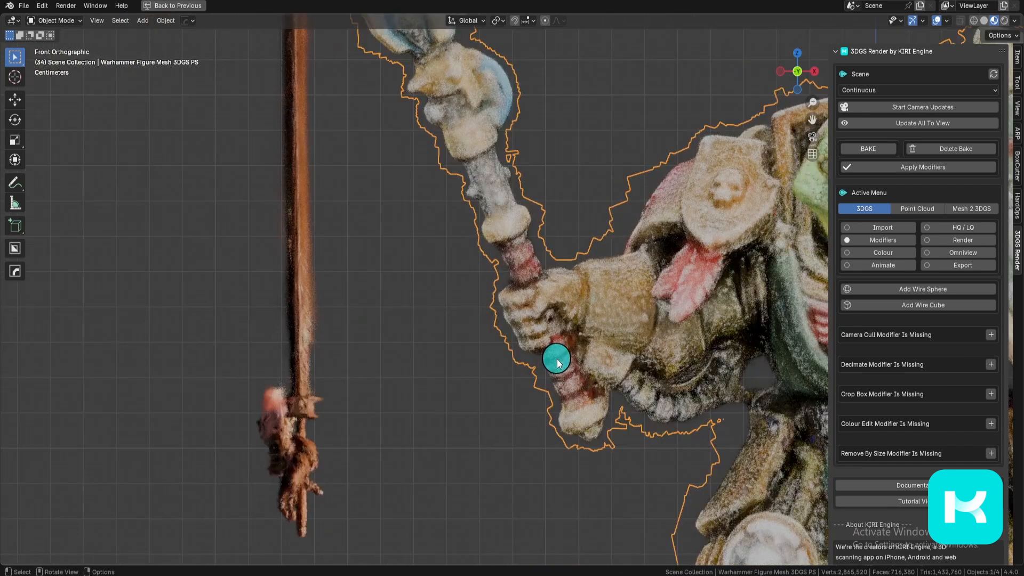
{"action": "scroll", "coordinate": [557, 359], "scroll_direction": "down", "scroll_amount": 2}
{"action": "middle_click_drag", "start_coordinate": [577, 277], "coordinate": [476, 304], "text": "shift"}
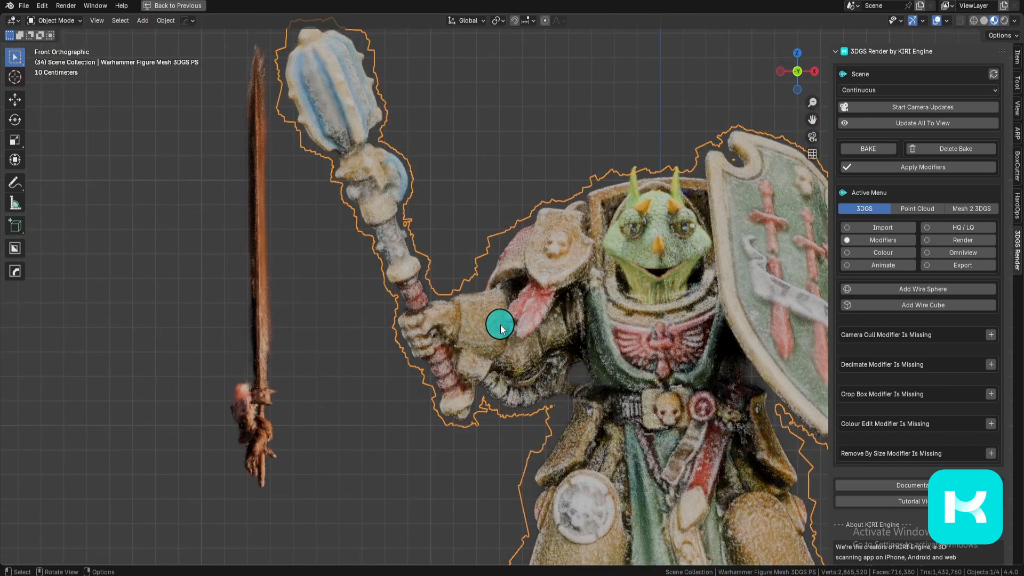
{"action": "key", "text": "KP_Divide"}
{"action": "scroll", "coordinate": [478, 316], "scroll_direction": "up", "scroll_amount": 6}
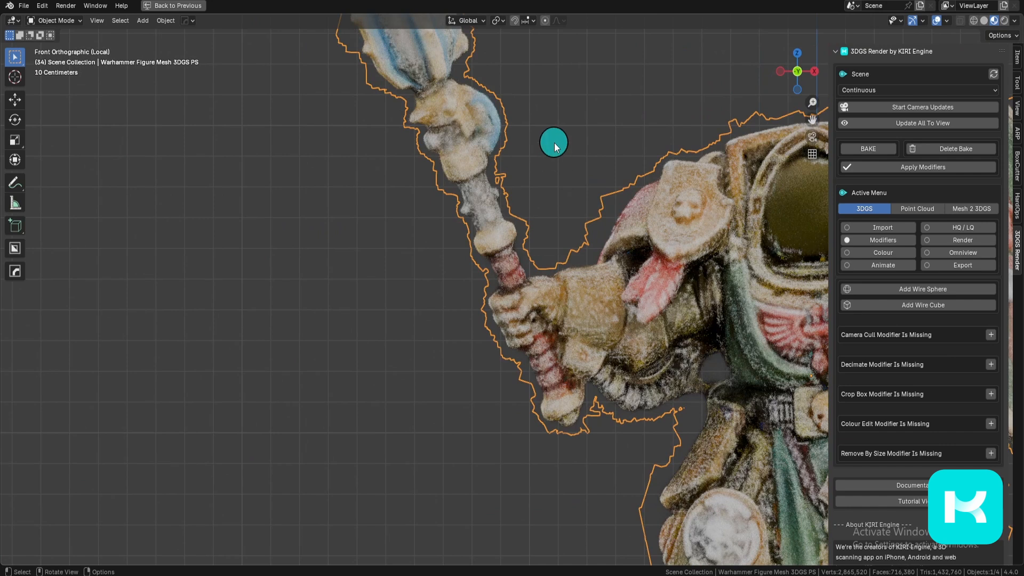
{"action": "key", "text": "Tab"}
{"action": "scroll", "coordinate": [567, 306], "scroll_direction": "up", "scroll_amount": 5}
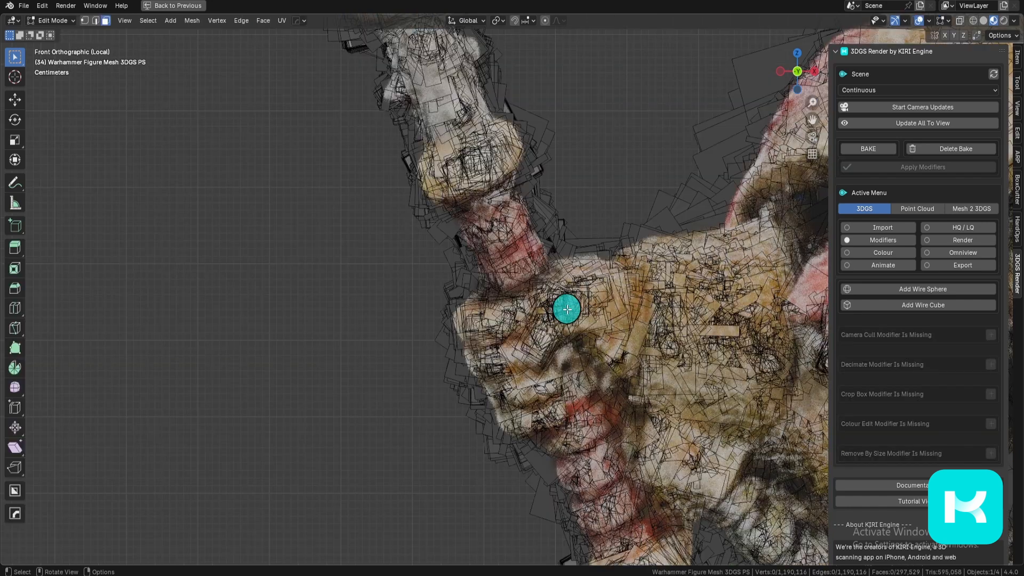
- In wireframe, select the mace head and shaft above the gripping hand, delete those faces, and return to Object Mode
{"action": "key", "text": "shift+z"}
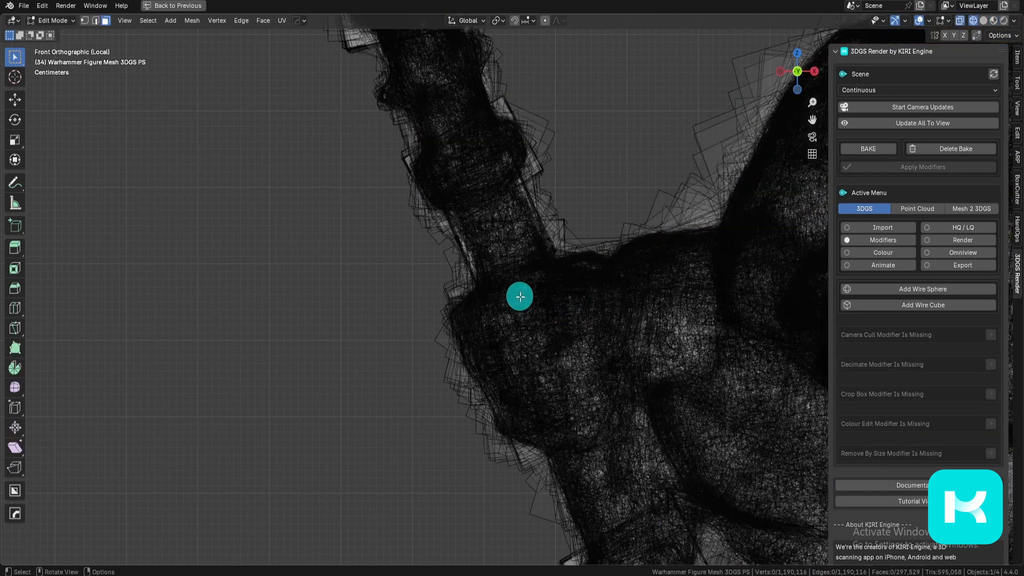
{"action": "left_click_drag", "start_coordinate": [367, 315], "coordinate": [367, 315]}
{"action": "mouse_move", "coordinate": [466, 284]}
{"action": "right_mouse_down", "text": "ctrl"}
{"action": "mouse_move", "coordinate": [645, 73]}
{"action": "mouse_move", "coordinate": [155, 201]}
{"action": "right_mouse_up", "text": "ctrl"}
{"action": "scroll", "coordinate": [571, 464], "scroll_direction": "down", "scroll_amount": 6}
{"action": "middle_click_drag", "start_coordinate": [559, 418], "coordinate": [489, 388], "text": "shift"}
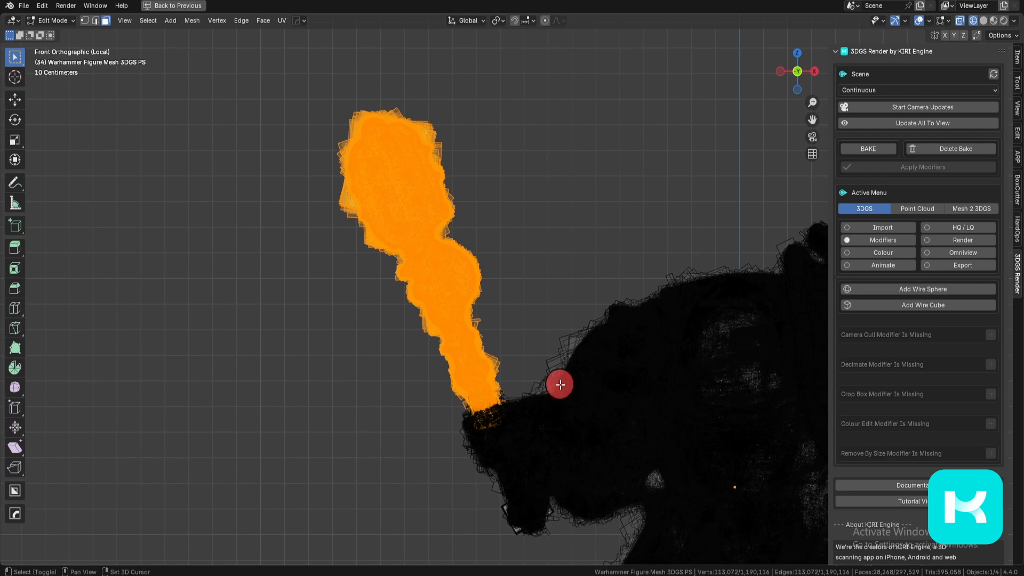
{"action": "middle_click_drag", "start_coordinate": [560, 385], "coordinate": [563, 311], "text": "shift"}
{"action": "key", "text": "shift+z"}
{"action": "key", "text": "x"}
{"action": "key", "text": "f"}
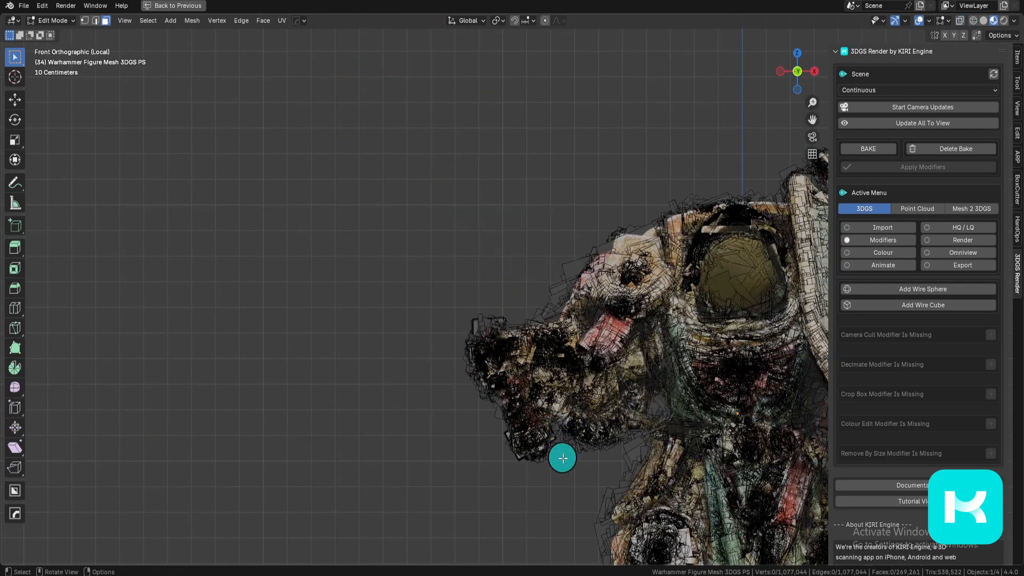
{"action": "key", "text": "Tab"}
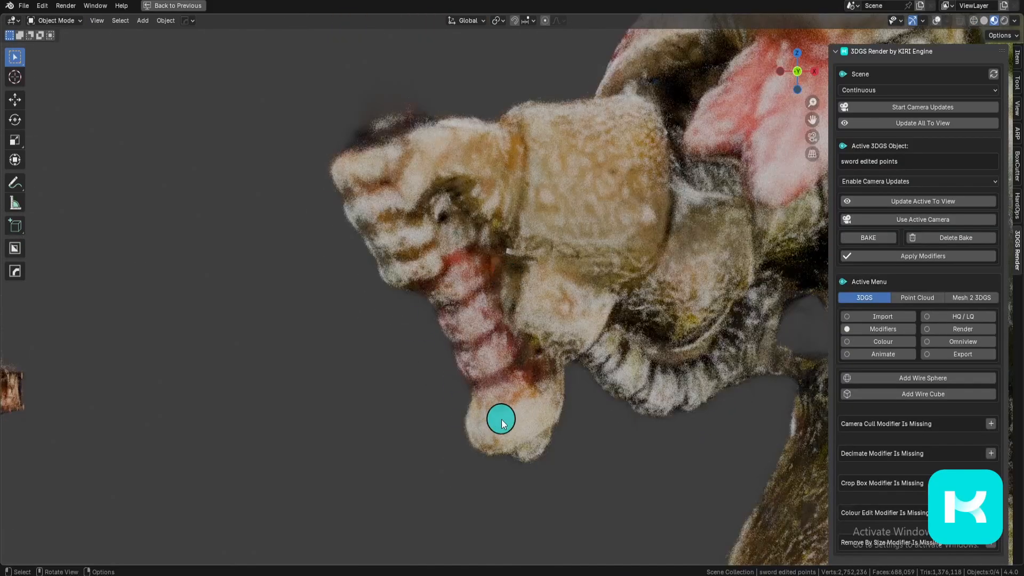
- Rotate the sword freely with the trackball so the flat side of its blade faces the front
{"action": "scroll", "coordinate": [521, 408], "scroll_direction": "down", "scroll_amount": 5}
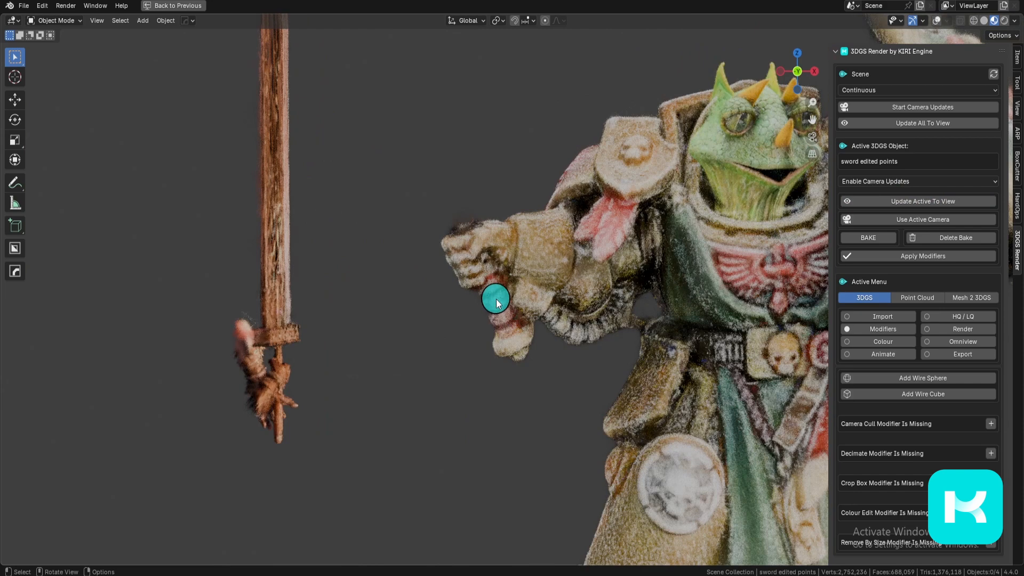
{"action": "key", "text": "r"}
{"action": "key", "text": "r"}
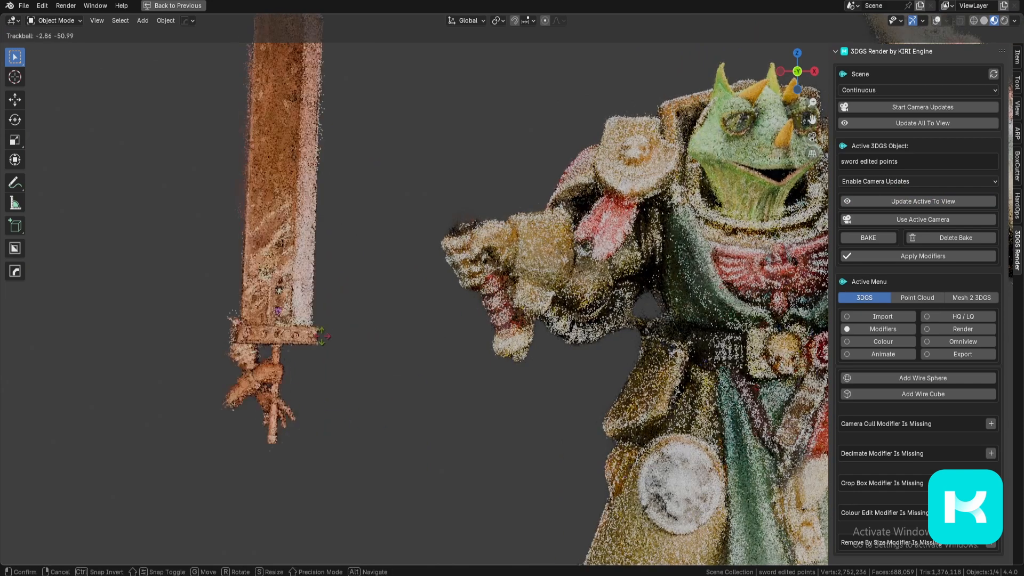
{"action": "left_click", "coordinate": [257, 379]}
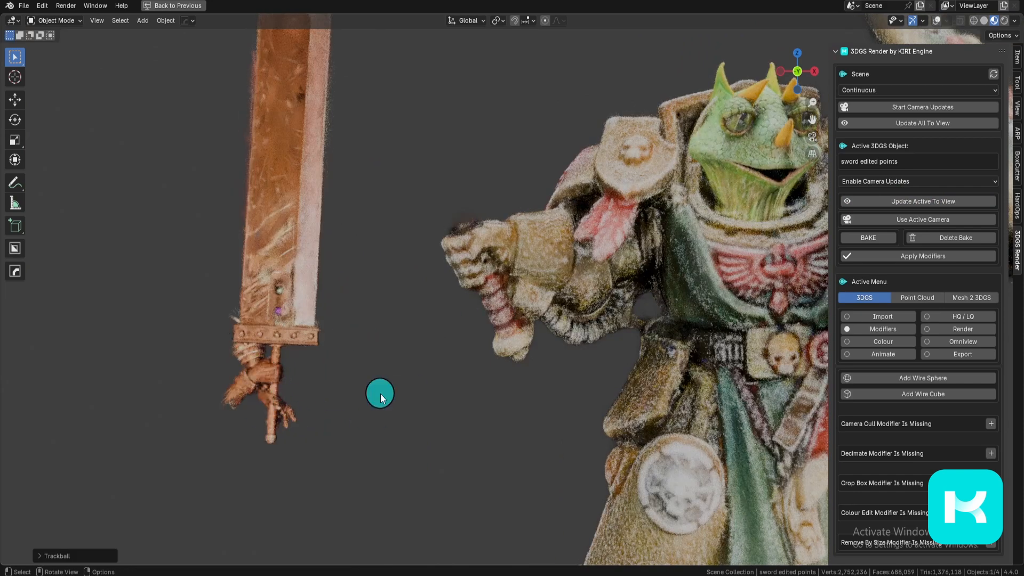
{"action": "scroll", "coordinate": [505, 305], "scroll_direction": "up", "scroll_amount": 4}
{"action": "scroll", "coordinate": [504, 360], "scroll_direction": "down", "scroll_amount": 4}
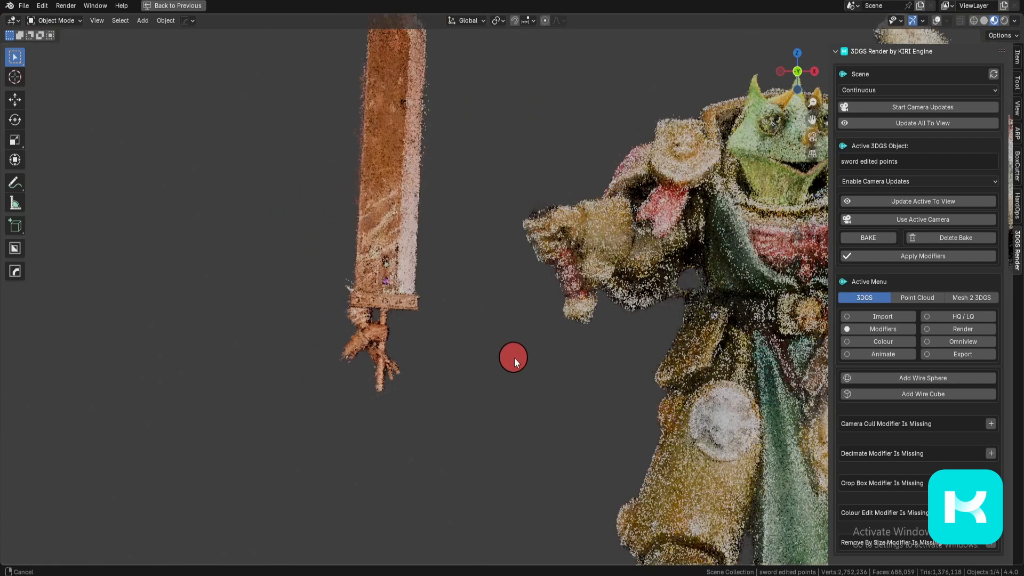
- Isolate the sword with overlays shown, and in Edit Mode delete the handle and hand below the crossguard in orthographic view
{"action": "key", "text": "KP_Divide"}
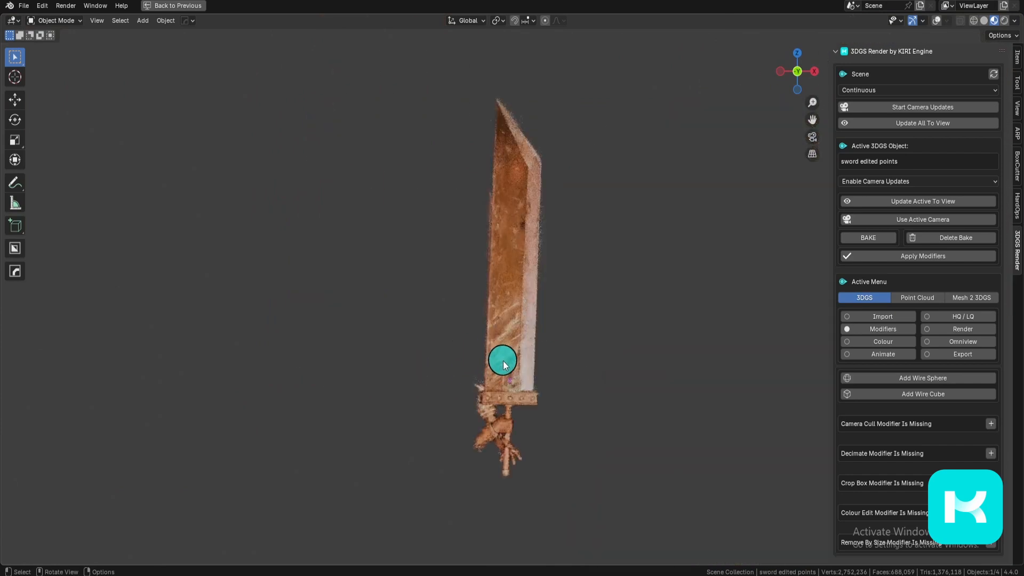
{"action": "middle_click_drag", "start_coordinate": [520, 364], "coordinate": [531, 278], "text": "shift"}
{"action": "key", "text": "shift+alt+z"}
{"action": "key", "text": "Tab"}
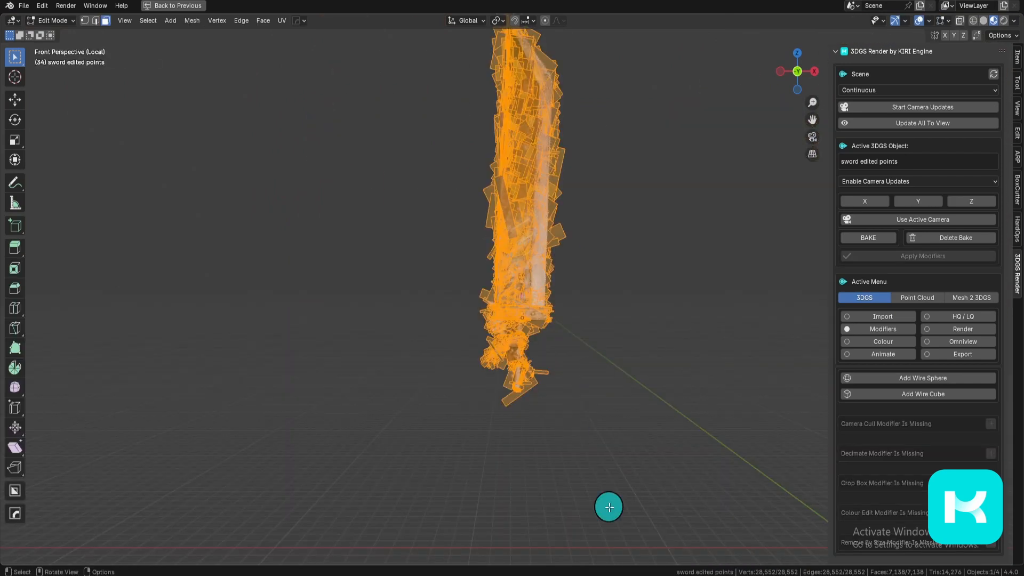
{"action": "key", "text": "KP_5"}
{"action": "scroll", "coordinate": [515, 377], "scroll_direction": "up", "scroll_amount": 3}
{"action": "left_click_drag", "start_coordinate": [372, 478], "coordinate": [704, 217]}
{"action": "key", "text": "x"}
{"action": "left_click", "coordinate": [704, 217]}
{"action": "scroll", "coordinate": [564, 403], "scroll_direction": "down", "scroll_amount": 2}
- Move the sword onto the figure's fist and rotate it about -29 degrees in line with the remaining grip
{"action": "key", "text": "g"}
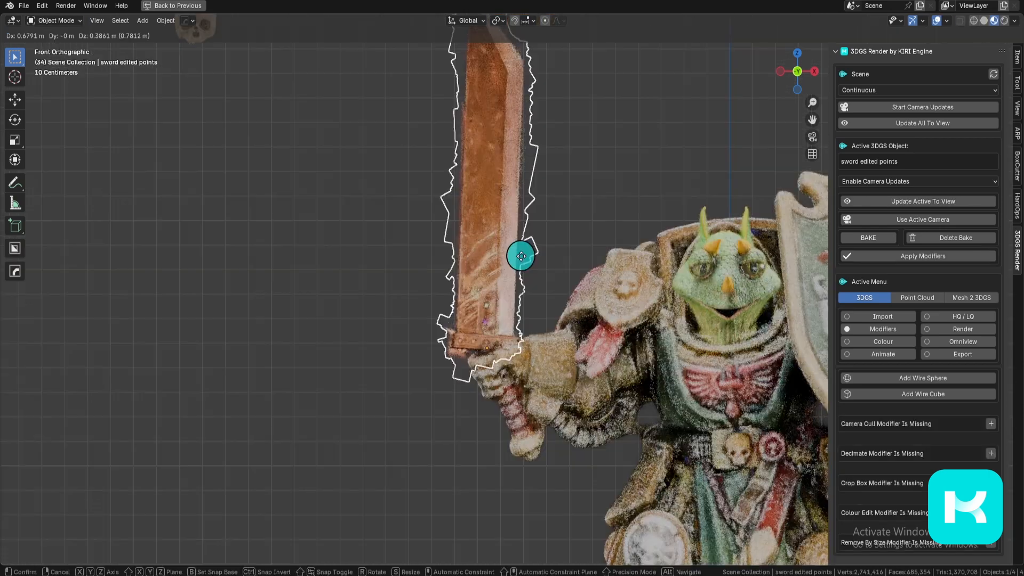
{"action": "left_click", "coordinate": [519, 256]}
{"action": "key", "text": "r"}
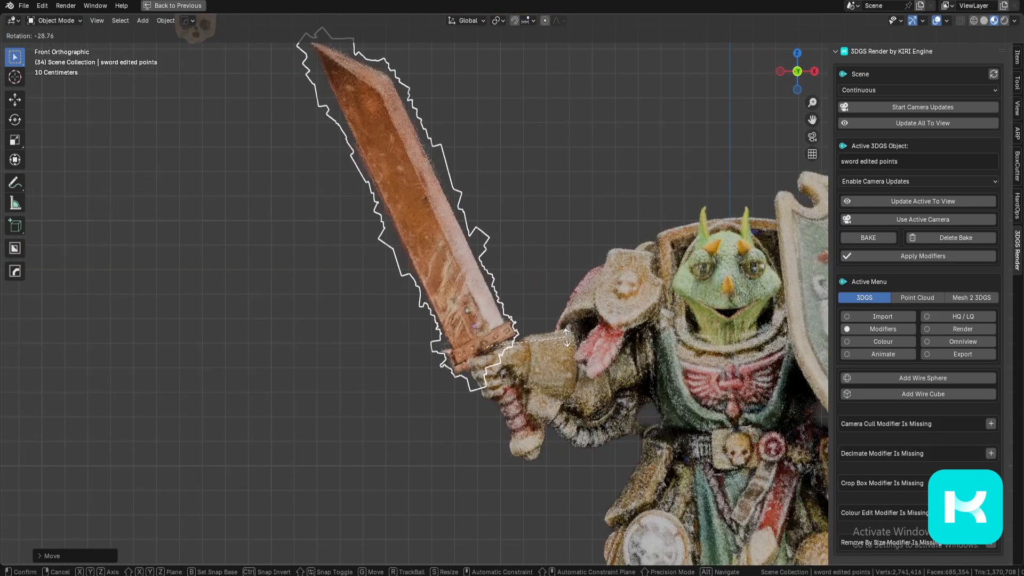
{"action": "left_click", "coordinate": [495, 340]}
{"action": "key", "text": "g"}
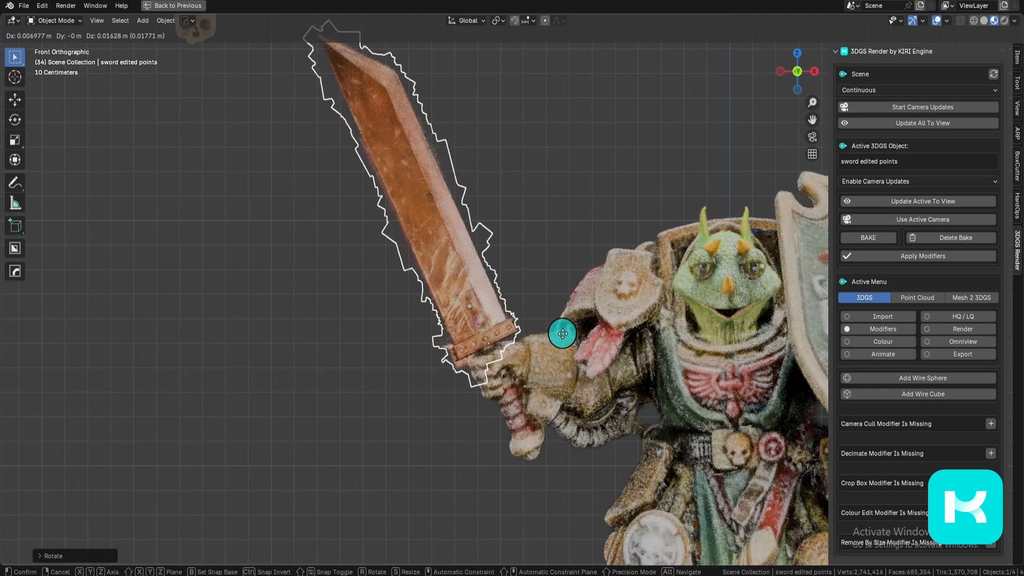
{"action": "left_click", "coordinate": [570, 334]}
- In Edit Mode, select the stray faces sticking out around the outer end of the sword's crossguard and delete them
{"action": "key", "text": "grave"}
{"action": "key", "text": "Tab"}
{"action": "middle_click_drag", "start_coordinate": [519, 320], "coordinate": [569, 352], "text": "shift"}
{"action": "scroll", "coordinate": [571, 350], "scroll_direction": "up", "scroll_amount": 3}
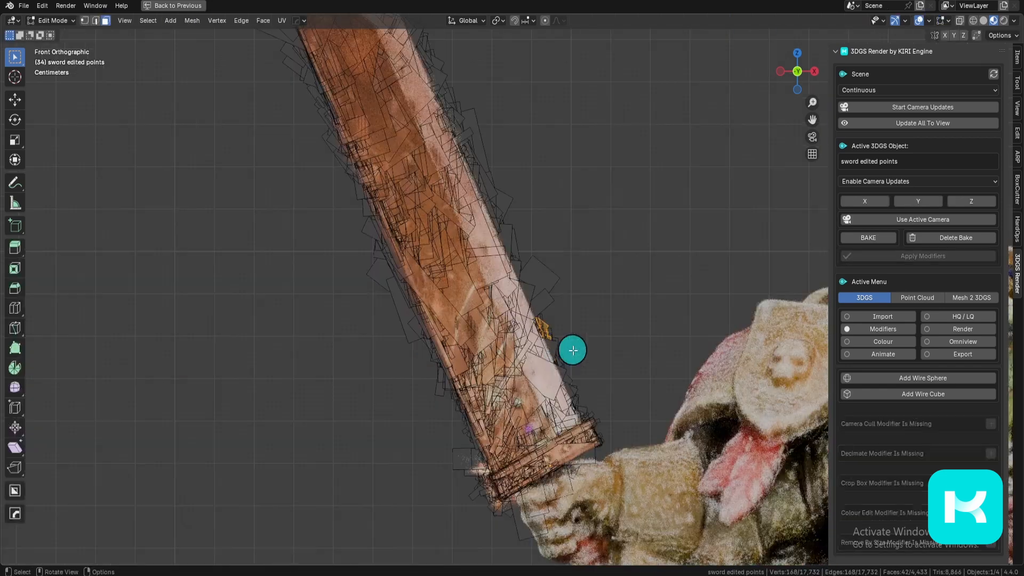
{"action": "scroll", "coordinate": [591, 274], "scroll_direction": "down", "scroll_amount": 4}
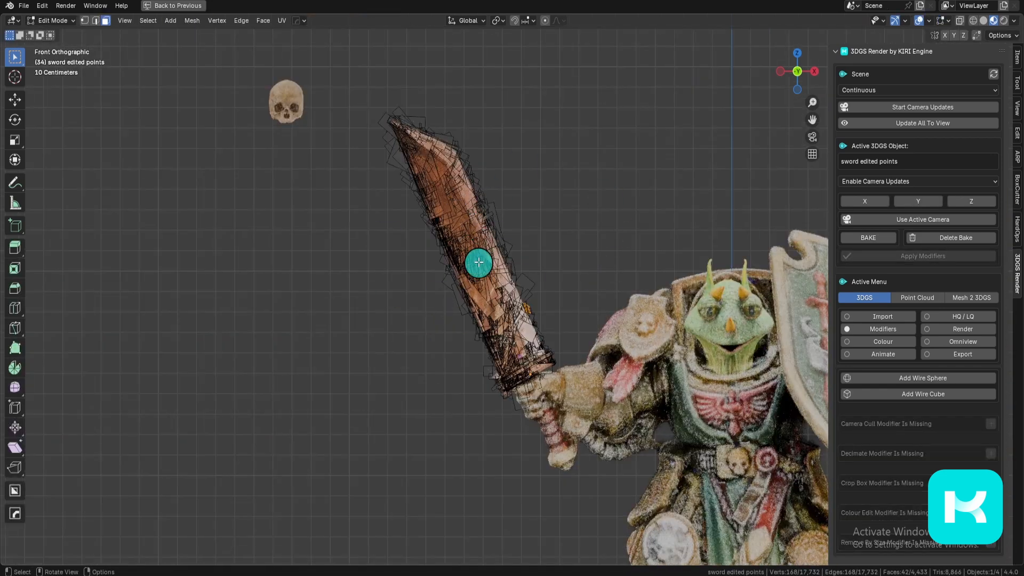
{"action": "middle_click_drag", "start_coordinate": [479, 263], "coordinate": [487, 266]}
{"action": "middle_click_drag", "start_coordinate": [635, 368], "coordinate": [665, 295], "text": "shift"}
{"action": "scroll", "coordinate": [665, 295], "scroll_direction": "up", "scroll_amount": 3}
{"action": "scroll", "coordinate": [622, 395], "scroll_direction": "up", "scroll_amount": 4}
{"action": "middle_click_drag", "start_coordinate": [610, 357], "coordinate": [585, 320], "text": "shift"}
{"action": "scroll", "coordinate": [539, 395], "scroll_direction": "up", "scroll_amount": 3}
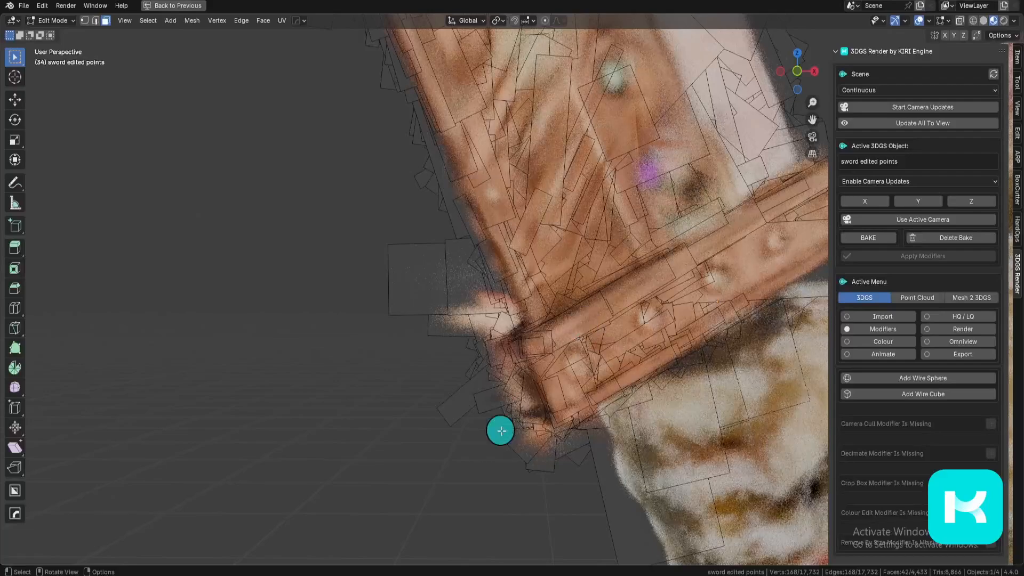
{"action": "left_click_drag", "start_coordinate": [414, 253], "coordinate": [473, 327]}
{"action": "scroll", "coordinate": [471, 365], "scroll_direction": "up", "scroll_amount": 5}
{"action": "scroll", "coordinate": [476, 354], "scroll_direction": "down", "scroll_amount": 4}
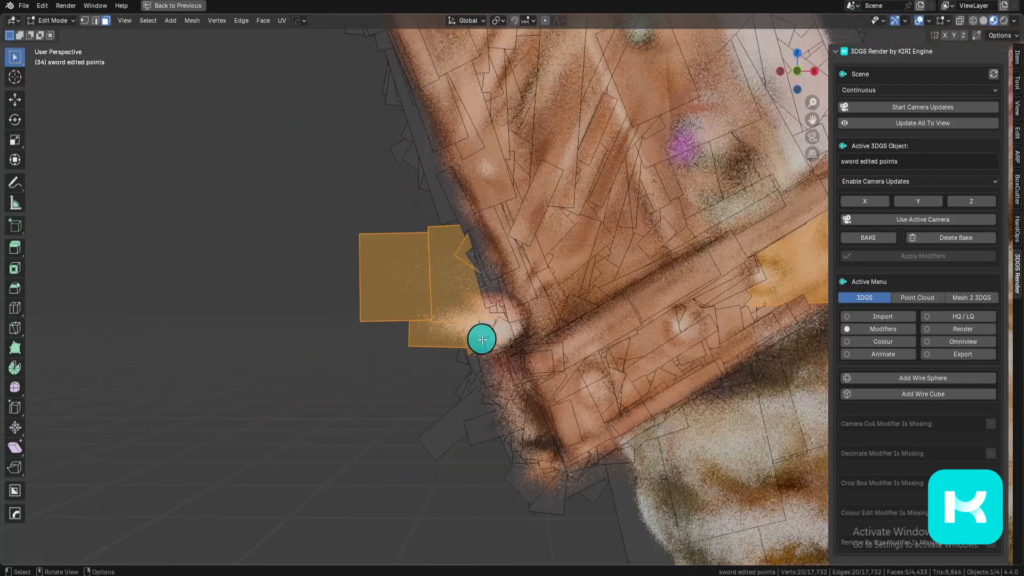
{"action": "middle_click_drag", "start_coordinate": [477, 339], "coordinate": [478, 323], "text": "shift"}
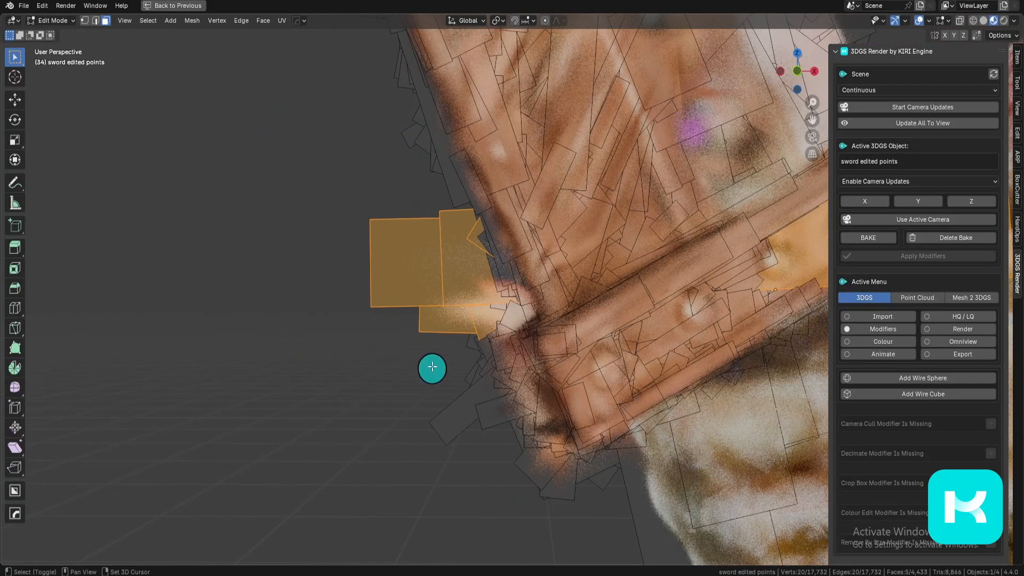
{"action": "left_click_drag", "start_coordinate": [432, 367], "coordinate": [473, 411], "text": "shift"}
{"action": "left_click_drag", "start_coordinate": [550, 499], "coordinate": [560, 448], "text": "shift"}
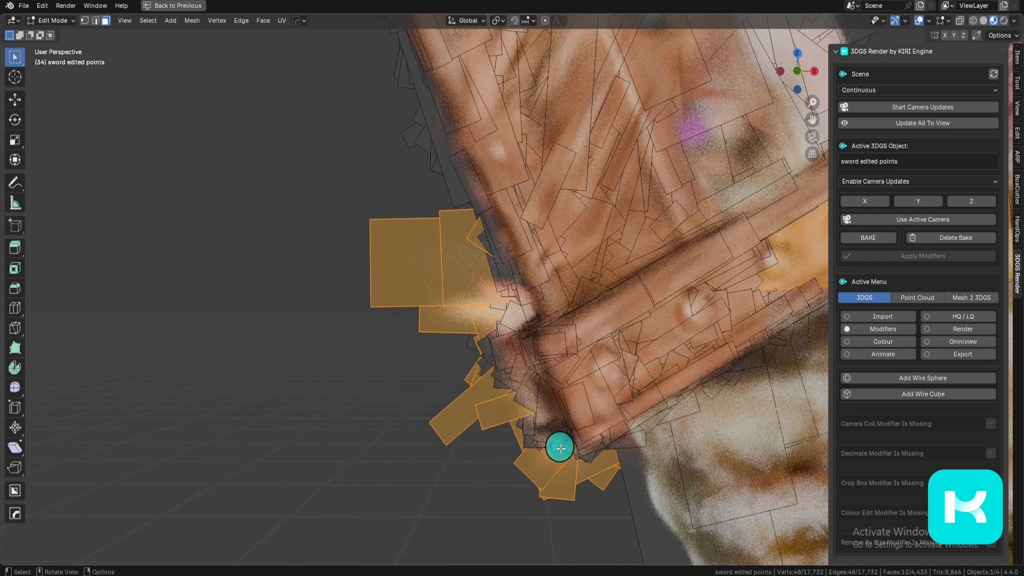
{"action": "key", "text": "x"}
{"action": "left_click", "coordinate": [544, 416]}
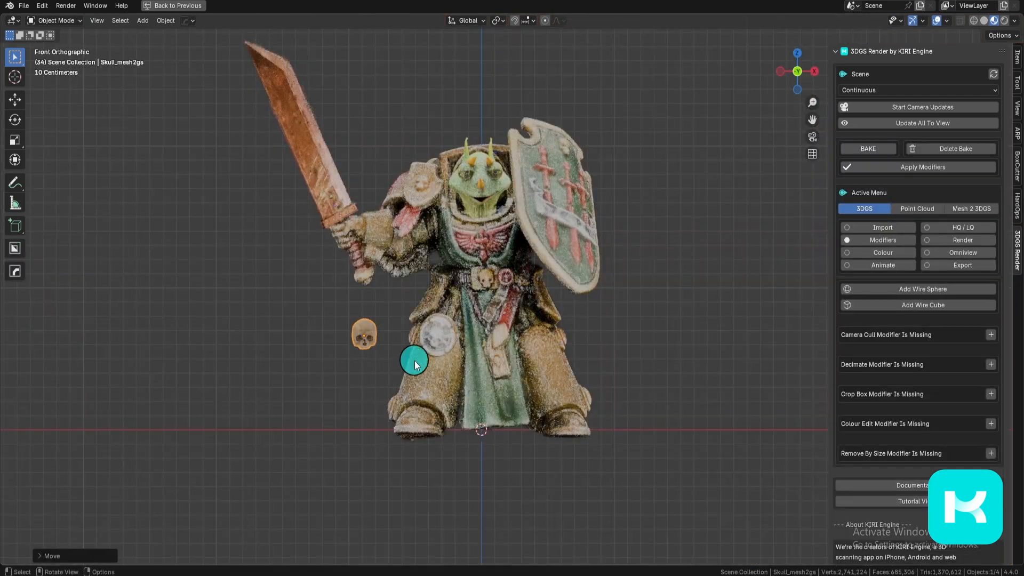
- Examine where the skull sits relative to the figure's leg from the side and the front
{"action": "key", "text": "g"}
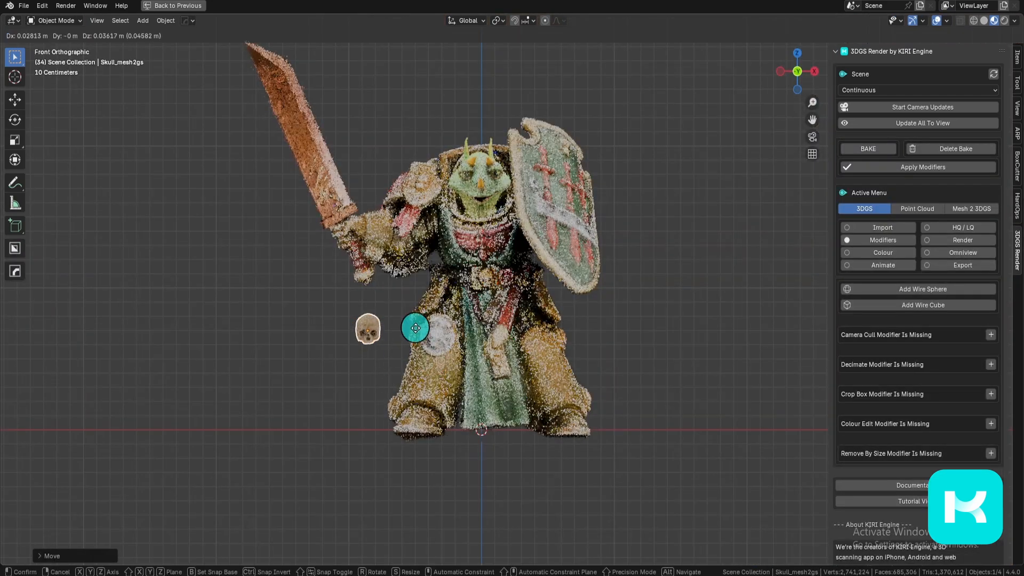
{"action": "right_click", "coordinate": [430, 340]}
{"action": "scroll", "coordinate": [431, 340], "scroll_direction": "up", "scroll_amount": 3}
{"action": "middle_click_drag", "start_coordinate": [387, 280], "coordinate": [488, 298]}
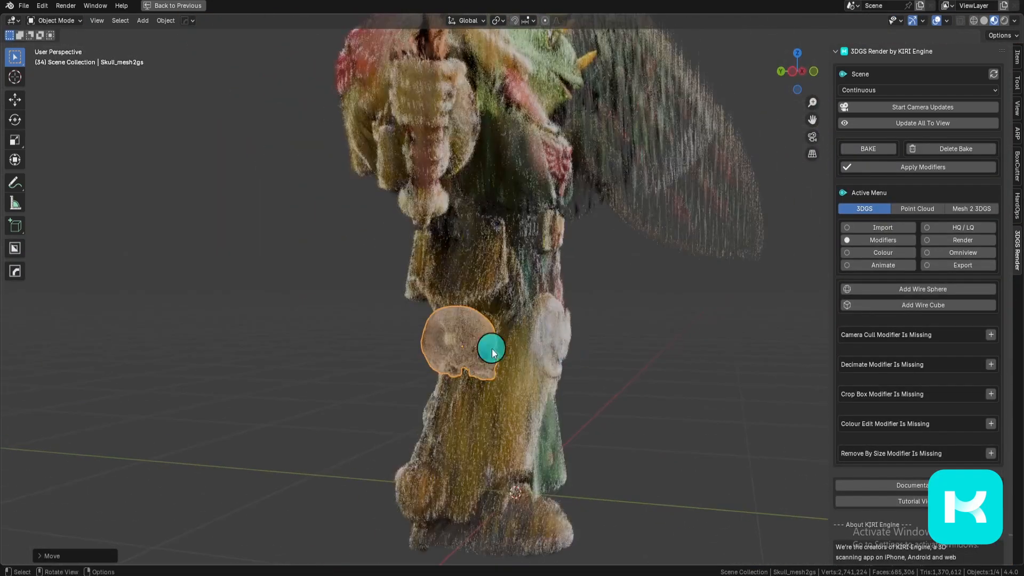
{"action": "middle_click_drag", "start_coordinate": [437, 349], "coordinate": [288, 226]}
{"action": "key", "text": "KP_1"}
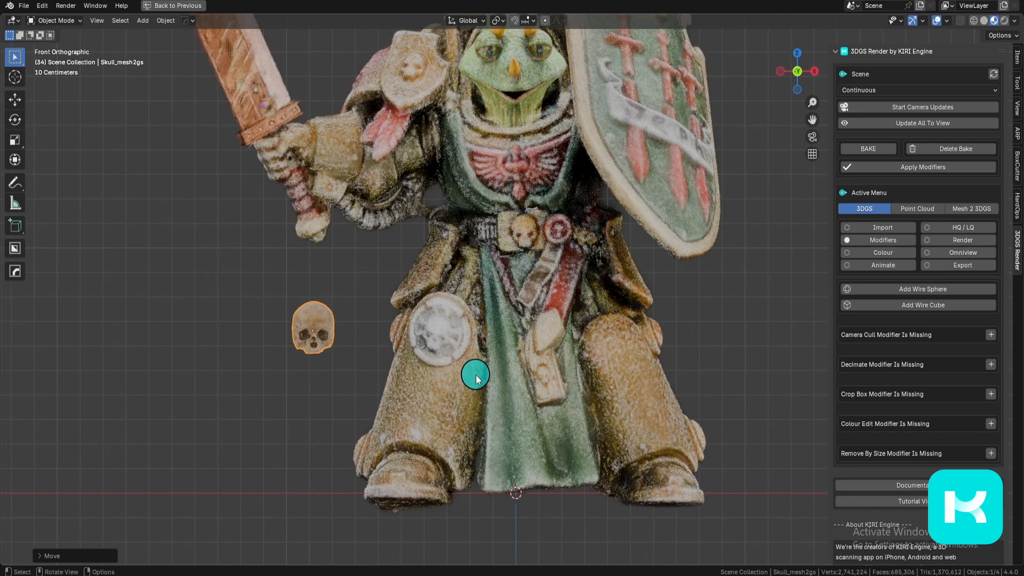
- Isolate the skull, delete the faces of its back half in Edit Mode, and return to the full scene in front view
{"action": "key", "text": "KP_Divide"}
{"action": "key", "text": "KP_7"}
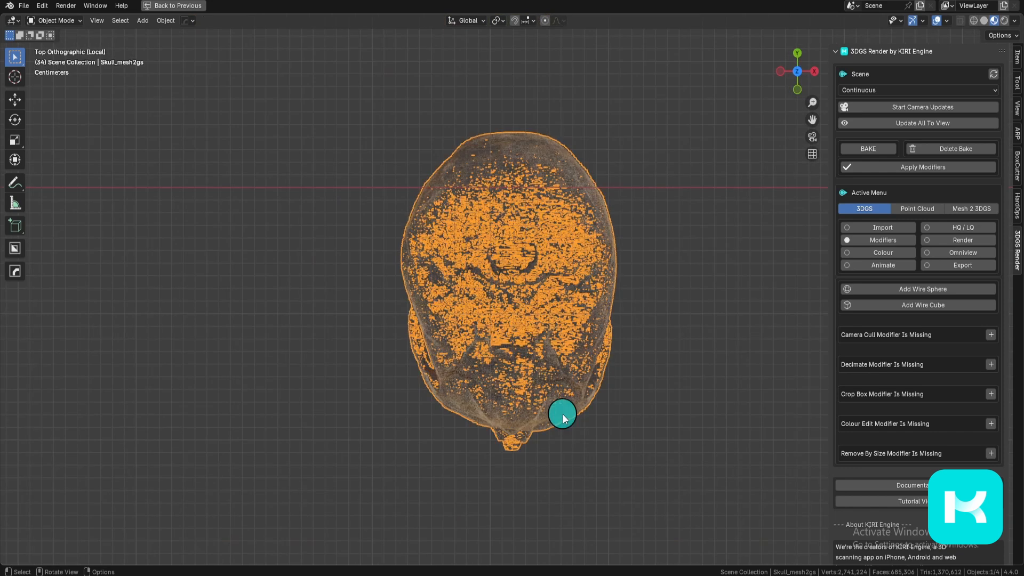
{"action": "key", "text": "Tab"}
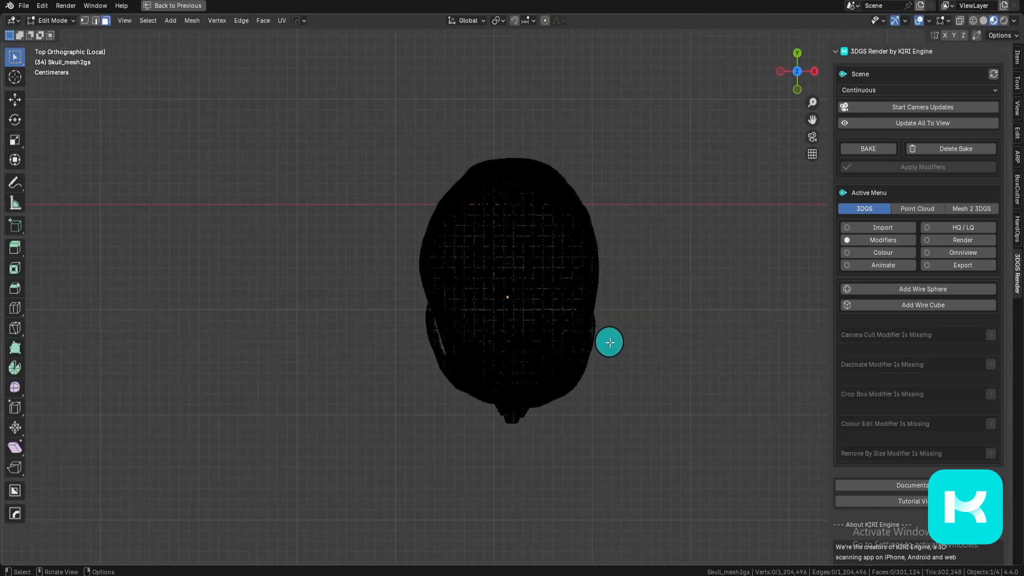
{"action": "left_click_drag", "start_coordinate": [261, 118], "coordinate": [723, 286]}
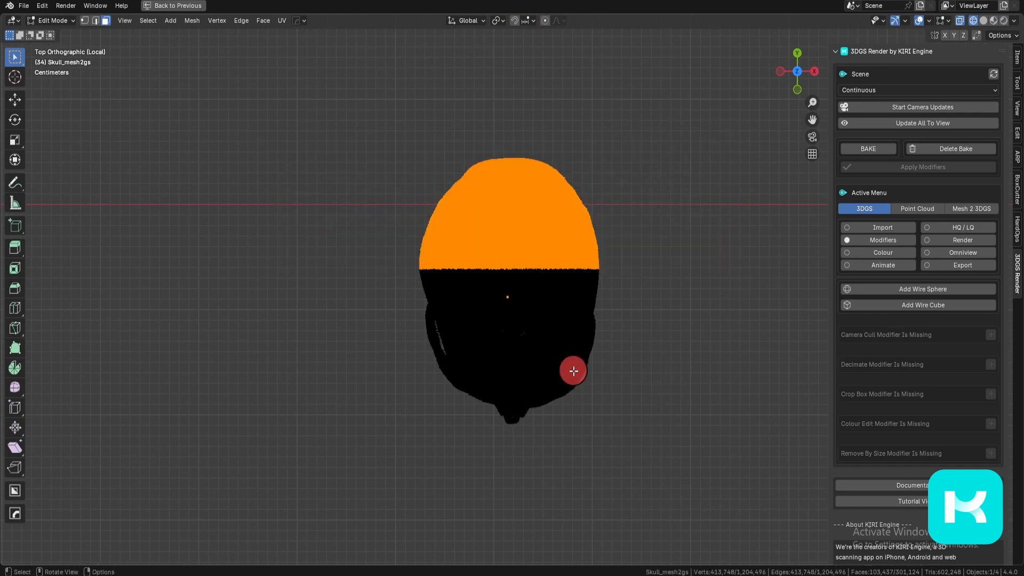
{"action": "middle_click_drag", "start_coordinate": [571, 370], "coordinate": [736, 53]}
{"action": "key", "text": "x"}
{"action": "left_click", "coordinate": [580, 380]}
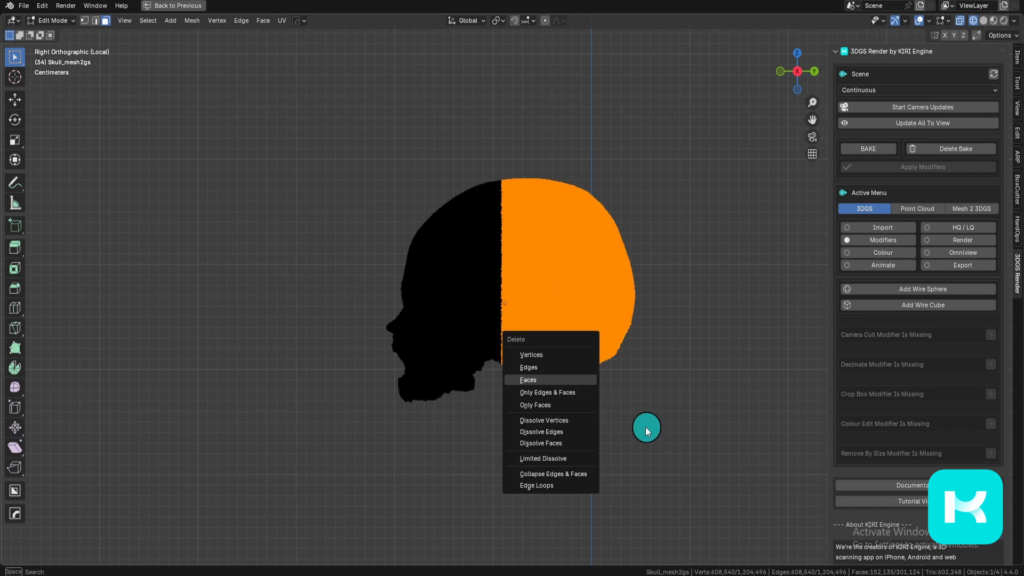
{"action": "key", "text": "Tab"}
{"action": "key", "text": "KP_1"}
{"action": "key", "text": "KP_Divide"}
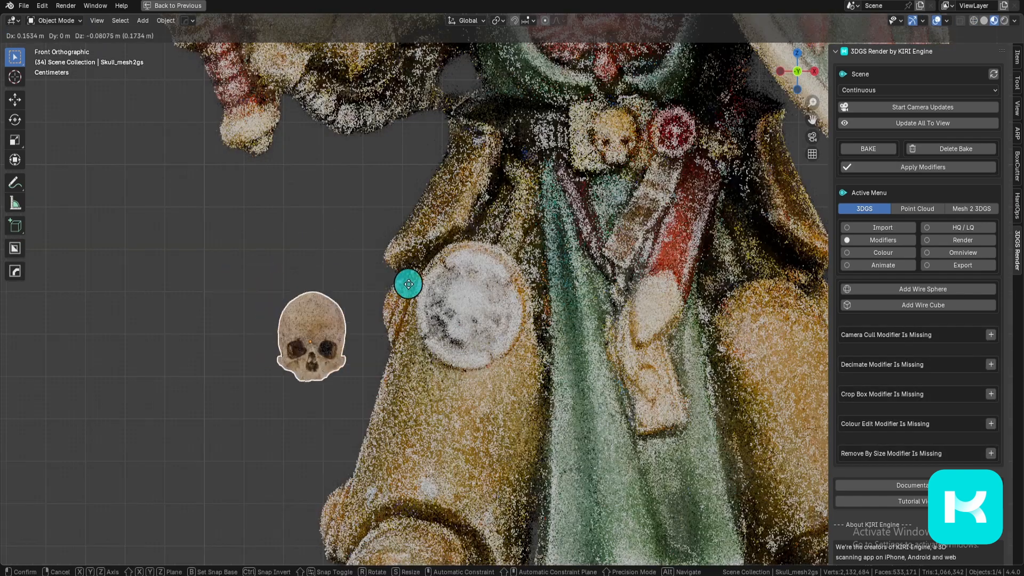
- Move the half skull onto the round disc on the figure's leg and bring it forward in front of the disc
{"action": "key", "text": "g"}
{"action": "left_click", "coordinate": [531, 256]}
{"action": "middle_click_drag", "start_coordinate": [530, 251], "coordinate": [519, 189], "text": "alt"}
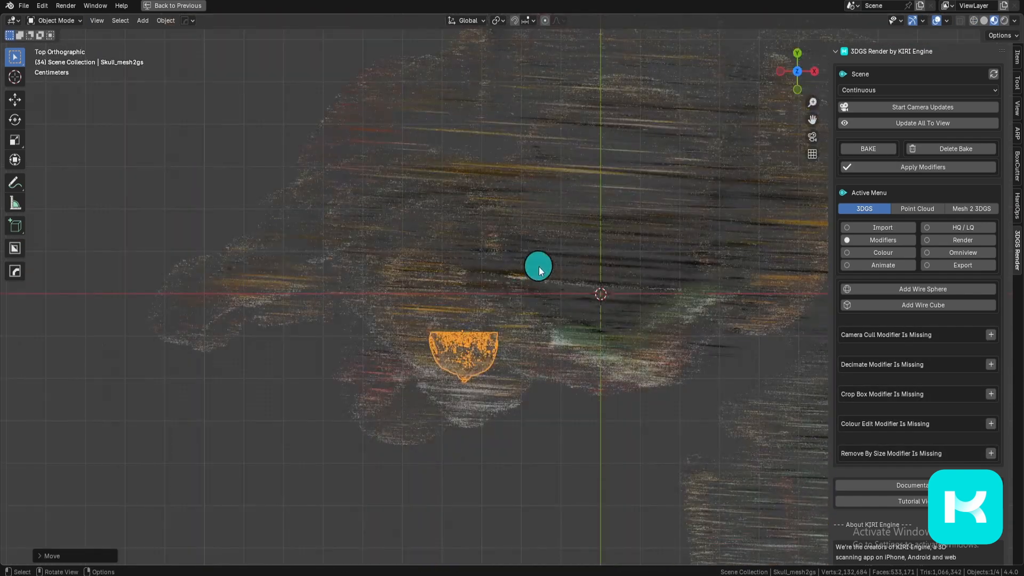
{"action": "key", "text": "g"}
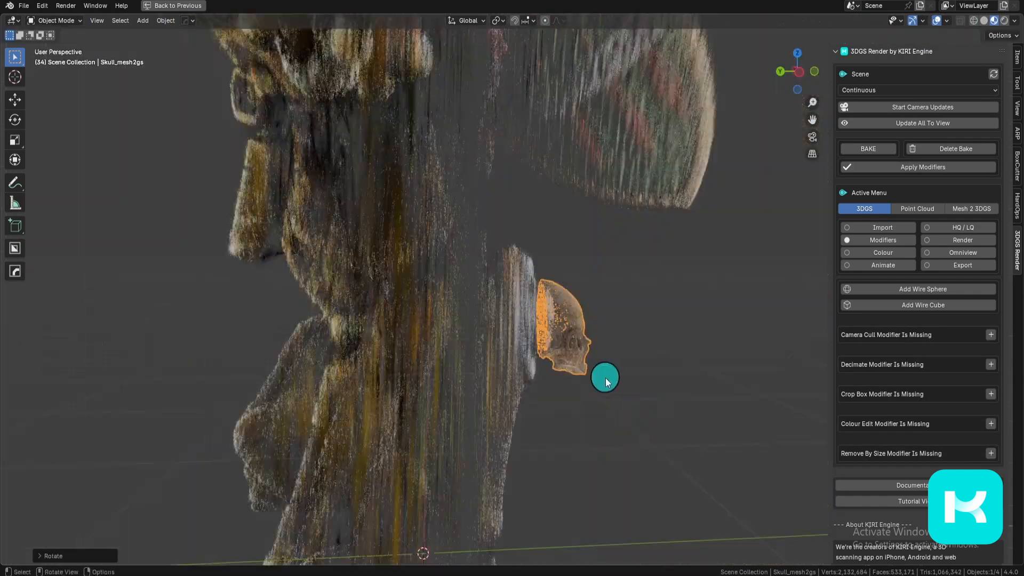
- Try to flatten the half skull in Object Mode by scaling it along the global Y axis
{"action": "scroll", "coordinate": [606, 378], "scroll_direction": "up", "scroll_amount": 4}
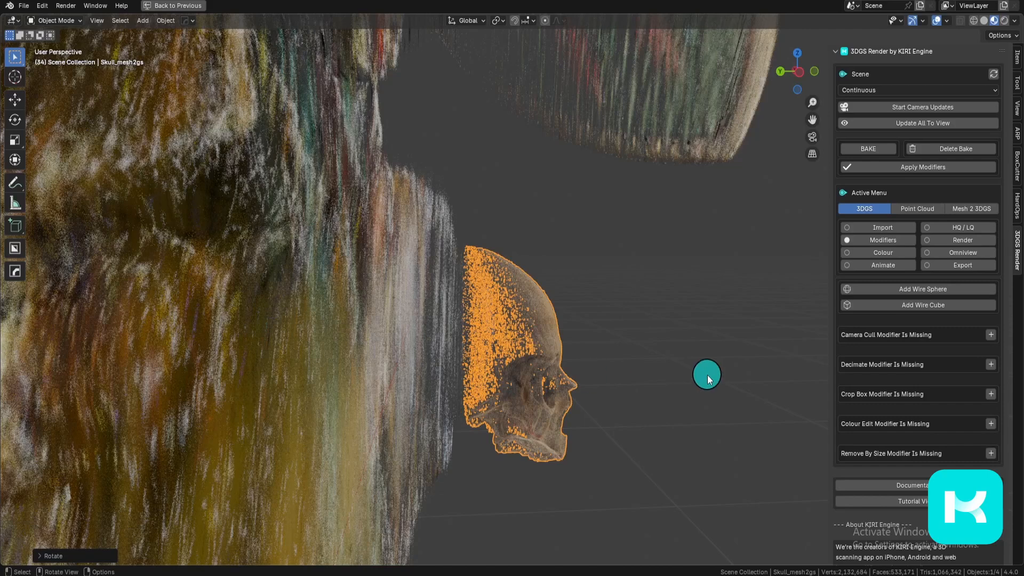
{"action": "key", "text": "s"}
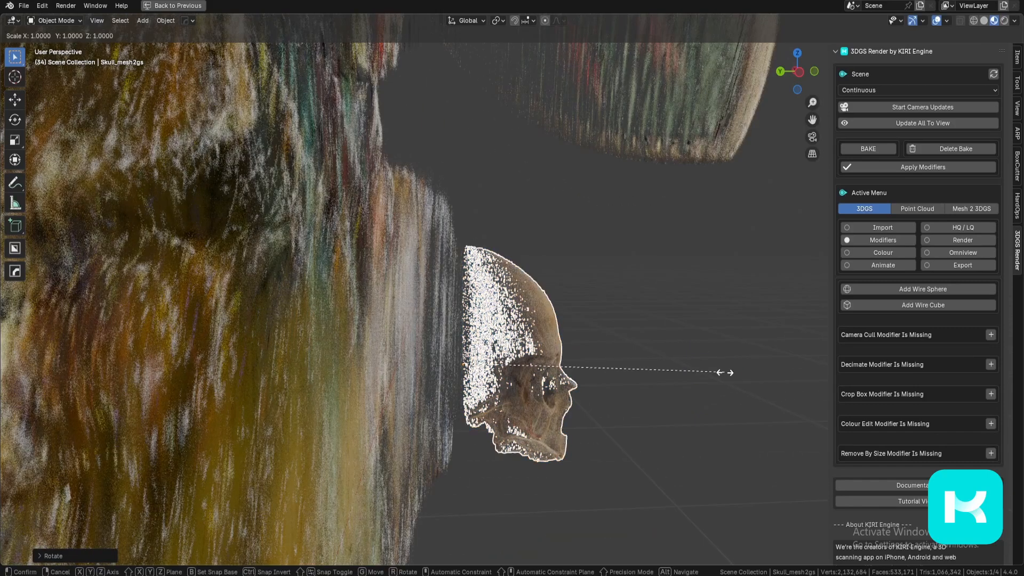
{"action": "key", "text": "y"}
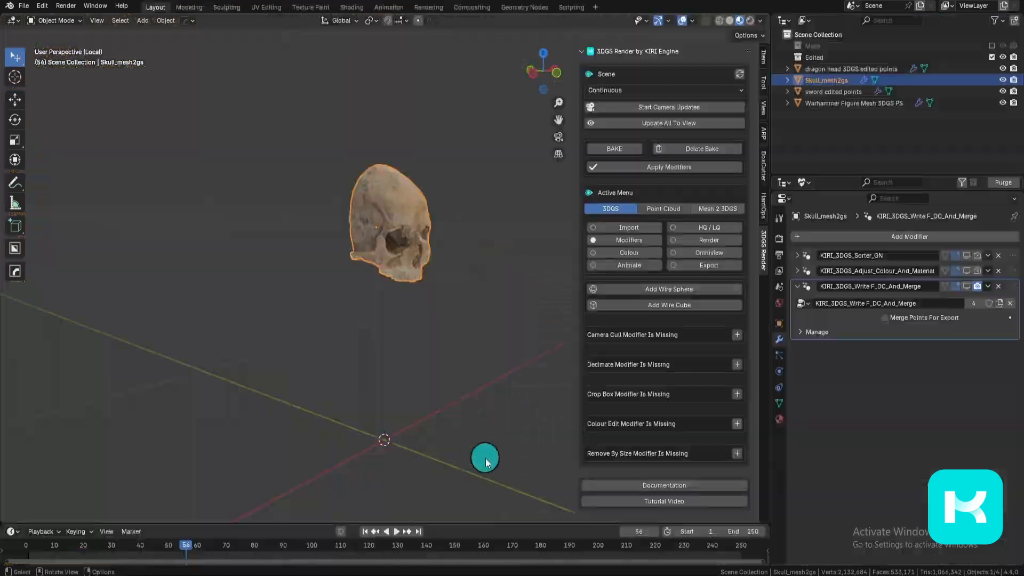
{"action": "key", "text": "s"}
{"action": "key", "text": "y"}
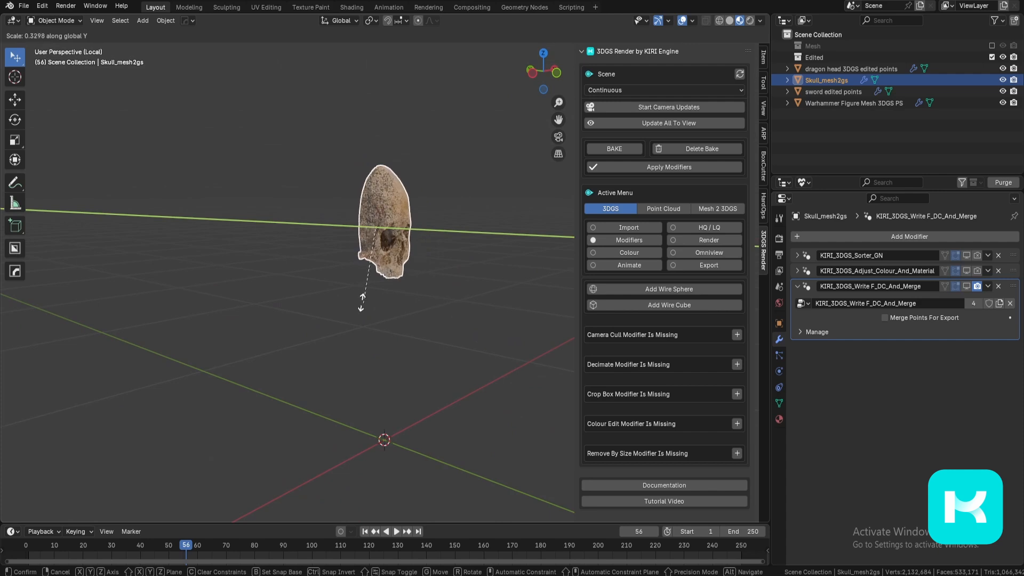
{"action": "left_click", "coordinate": [469, 338]}
{"action": "middle_click_drag", "start_coordinate": [469, 338], "coordinate": [475, 388]}
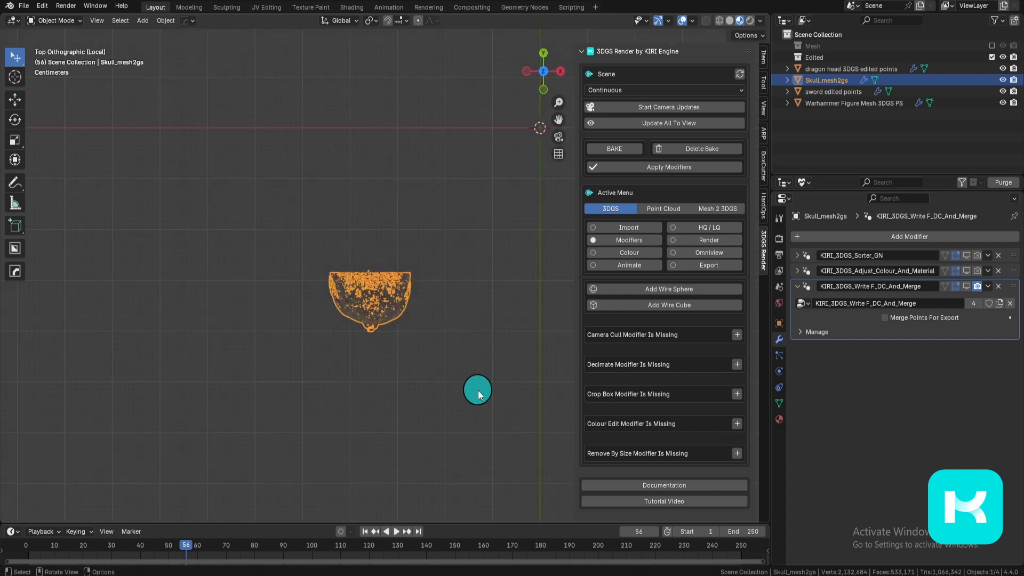
- Try to flatten the rotated half skull along the global Y axis from the top view
{"action": "key", "text": "s"}
{"action": "key", "text": "y"}
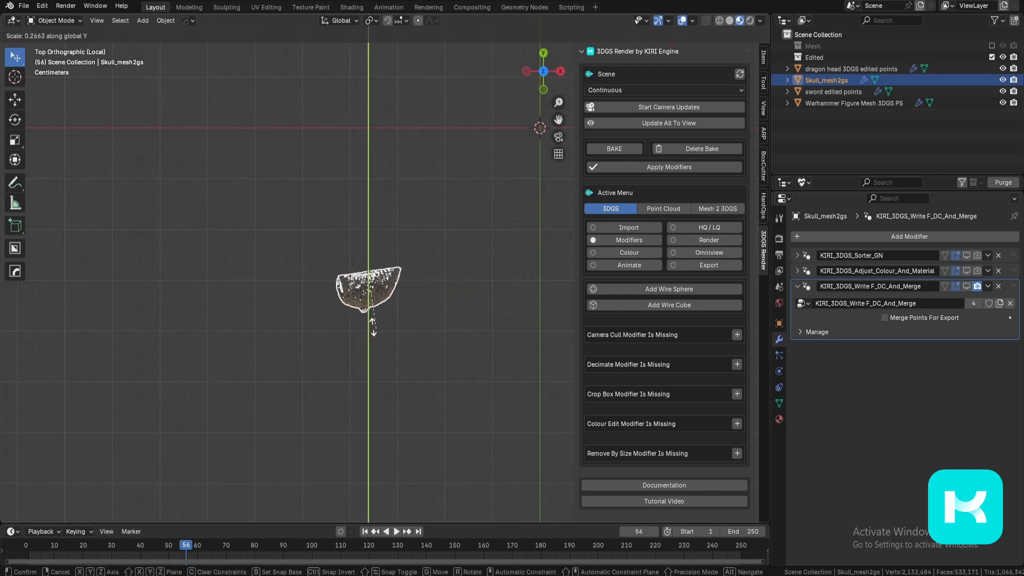
{"action": "left_click", "coordinate": [438, 362]}
{"action": "middle_click_drag", "start_coordinate": [438, 362], "coordinate": [485, 190]}
{"action": "key", "text": "ctrl+a"}
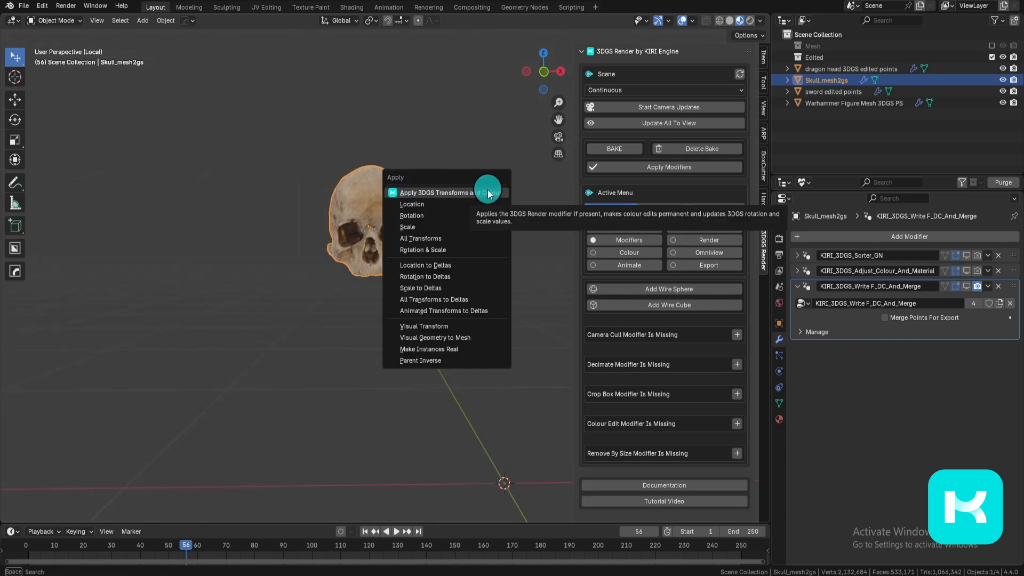
{"action": "left_click", "coordinate": [510, 196]}
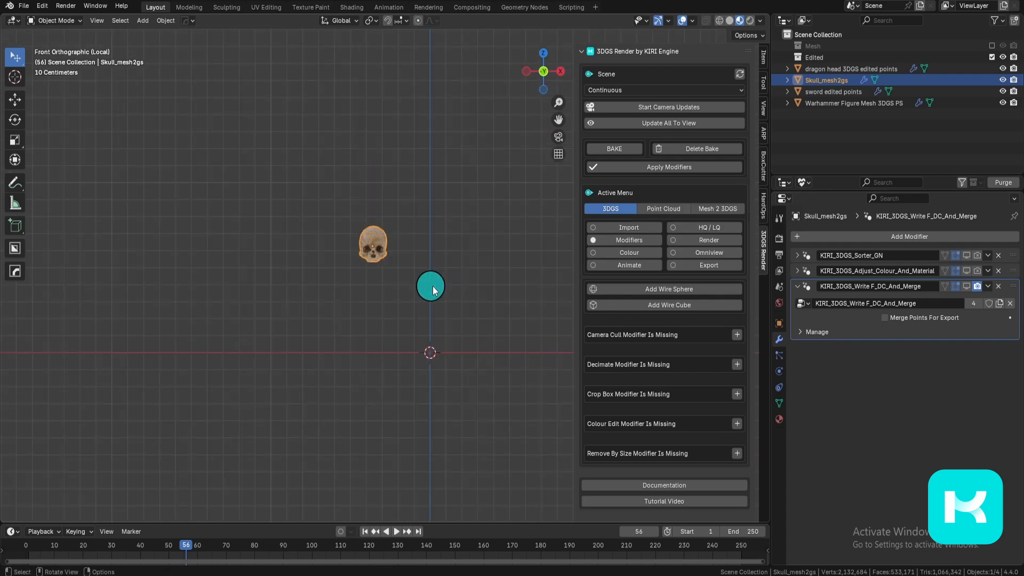
- Show the skull in front view in a maximized 3D viewport and examine the Apply options for it
{"action": "scroll", "coordinate": [433, 285], "scroll_direction": "up", "scroll_amount": 5}
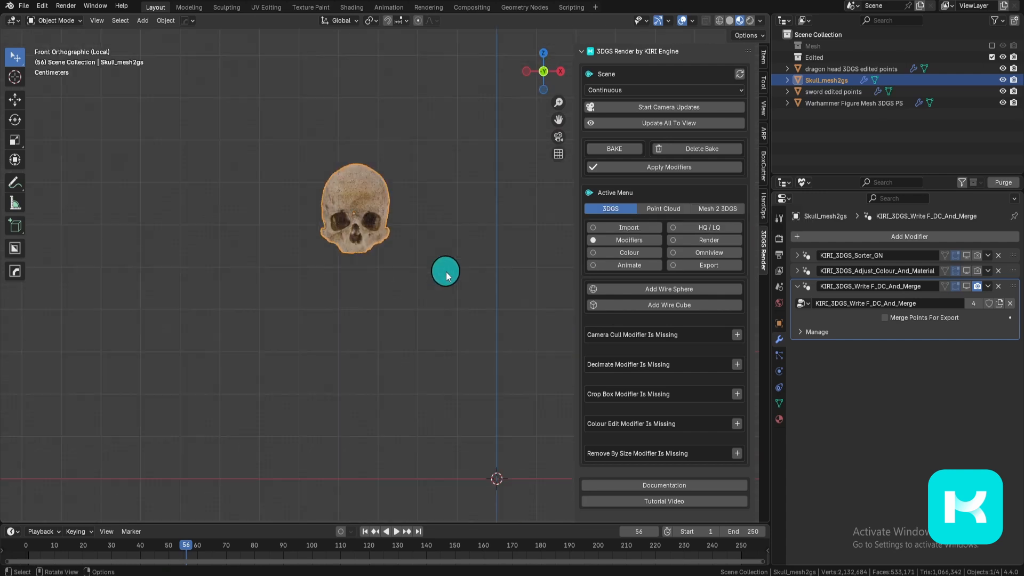
{"action": "middle_click_drag", "start_coordinate": [447, 271], "coordinate": [464, 302]}
{"action": "key", "text": "grave"}
{"action": "left_click", "coordinate": [451, 271]}
{"action": "key", "text": "ctrl+space"}
{"action": "middle_click_drag", "start_coordinate": [581, 311], "coordinate": [583, 347], "text": "shift"}
{"action": "scroll", "coordinate": [591, 389], "scroll_direction": "up", "scroll_amount": 2}
{"action": "scroll", "coordinate": [579, 338], "scroll_direction": "up", "scroll_amount": 2}
{"action": "key", "text": "ctrl+a"}
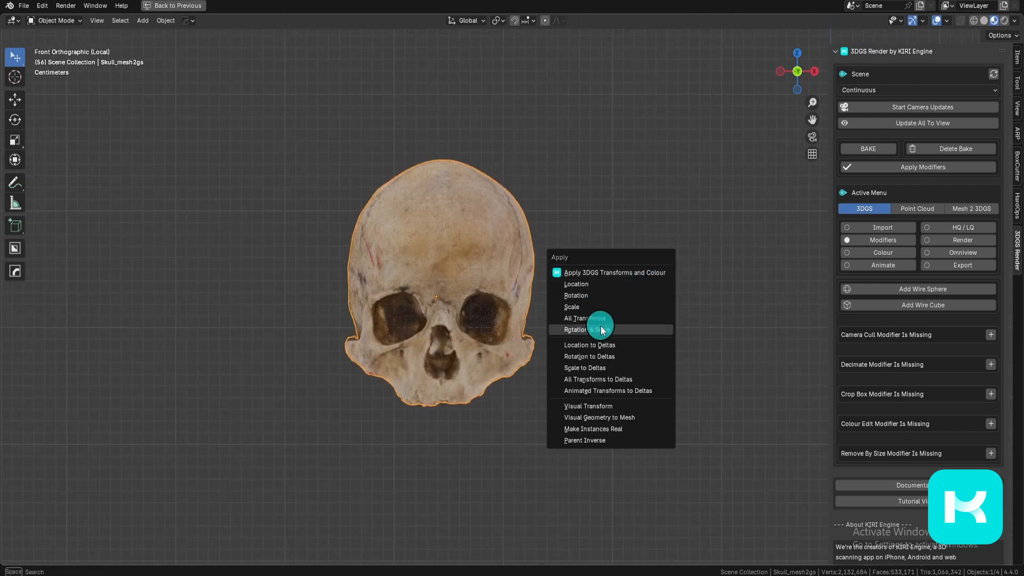
{"action": "left_click", "coordinate": [618, 331]}
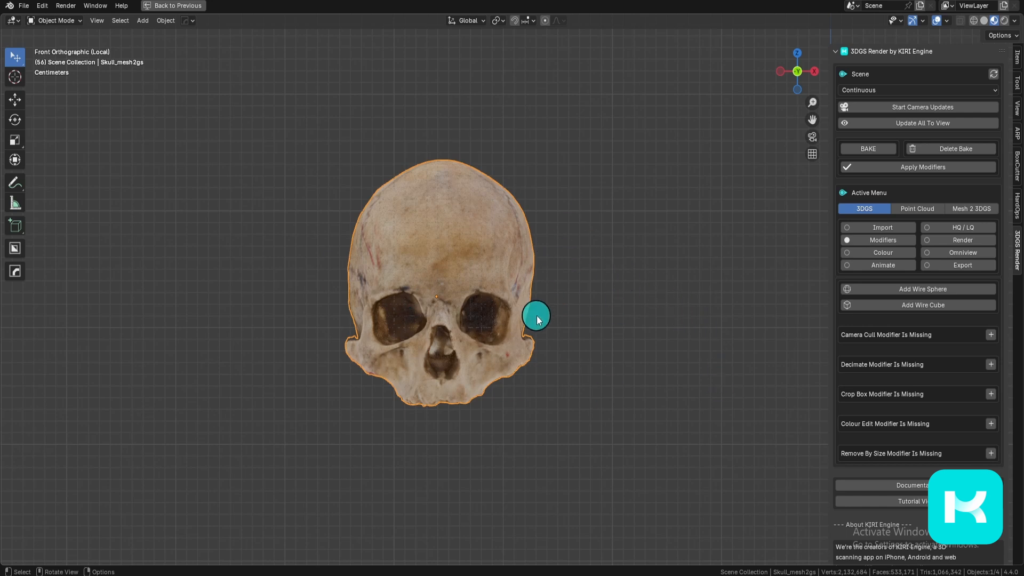
- Display the skull's transform values and use Apply 3DGS Transforms and Colour on it
{"action": "key", "text": "ctrl+a"}
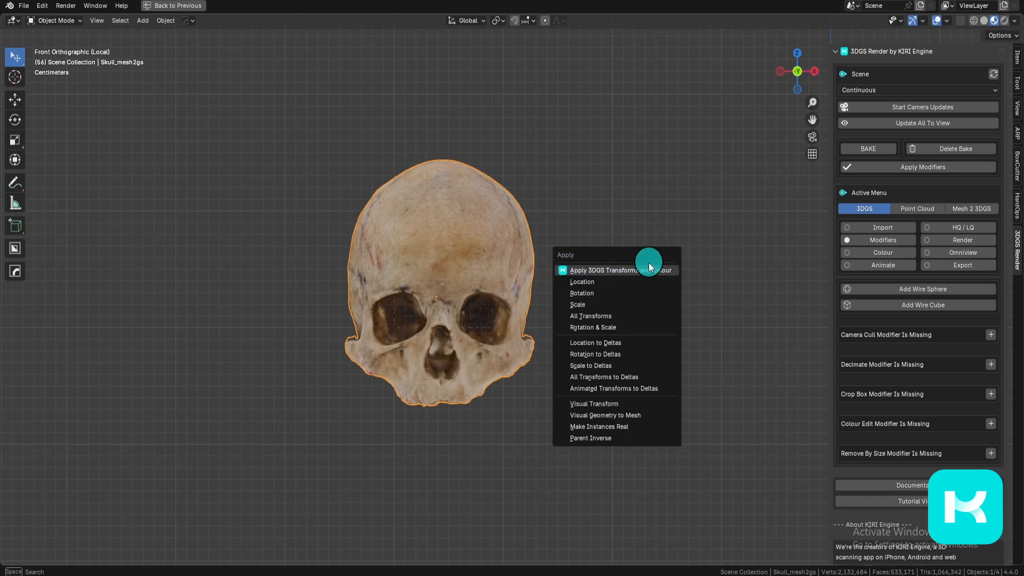
{"action": "left_click", "coordinate": [1018, 56]}
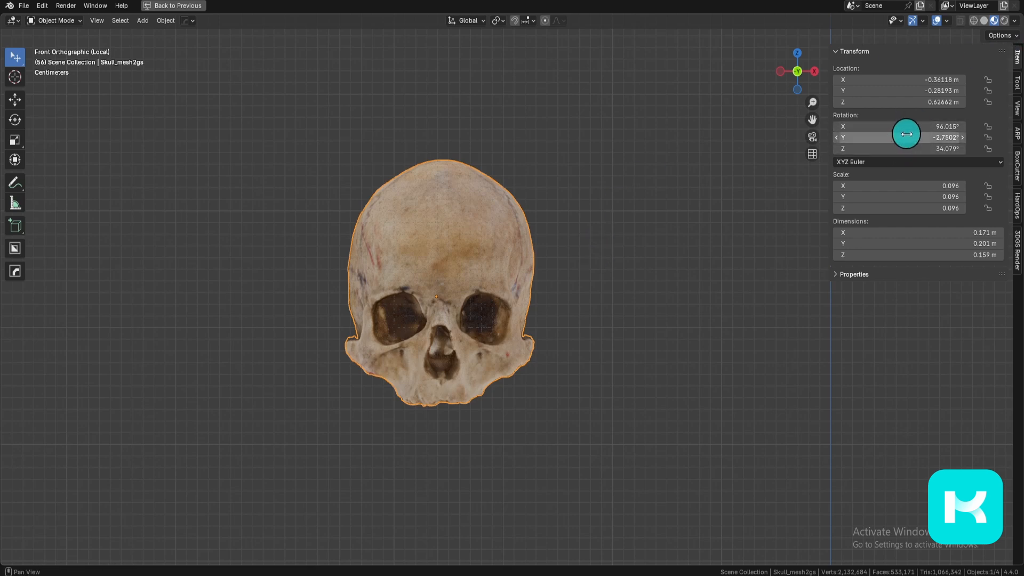
{"action": "scroll", "coordinate": [664, 380], "scroll_direction": "down", "scroll_amount": 6}
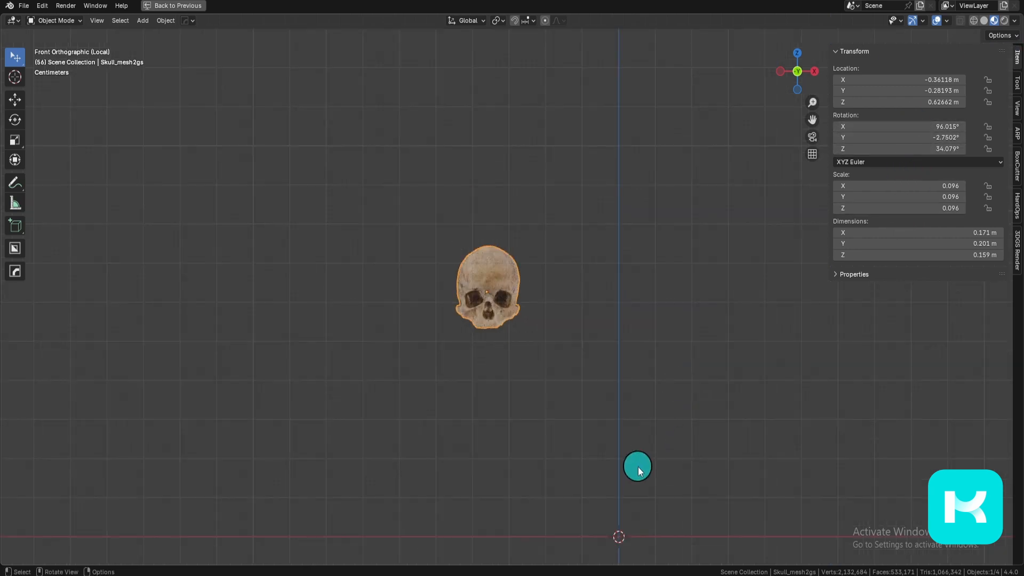
{"action": "scroll", "coordinate": [630, 427], "scroll_direction": "up", "scroll_amount": 7}
{"action": "key", "text": "ctrl+a"}
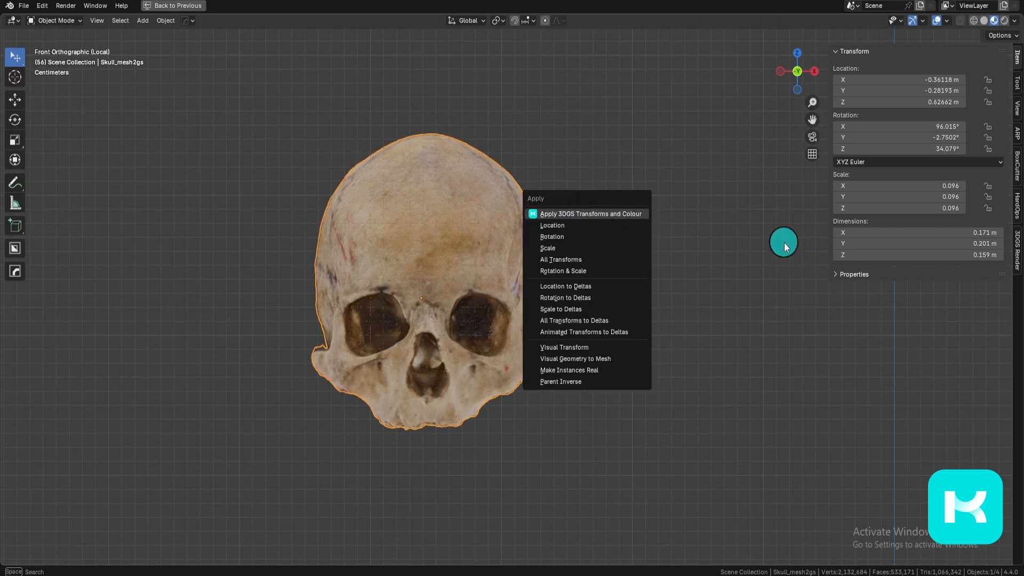
{"action": "key", "text": "Return"}
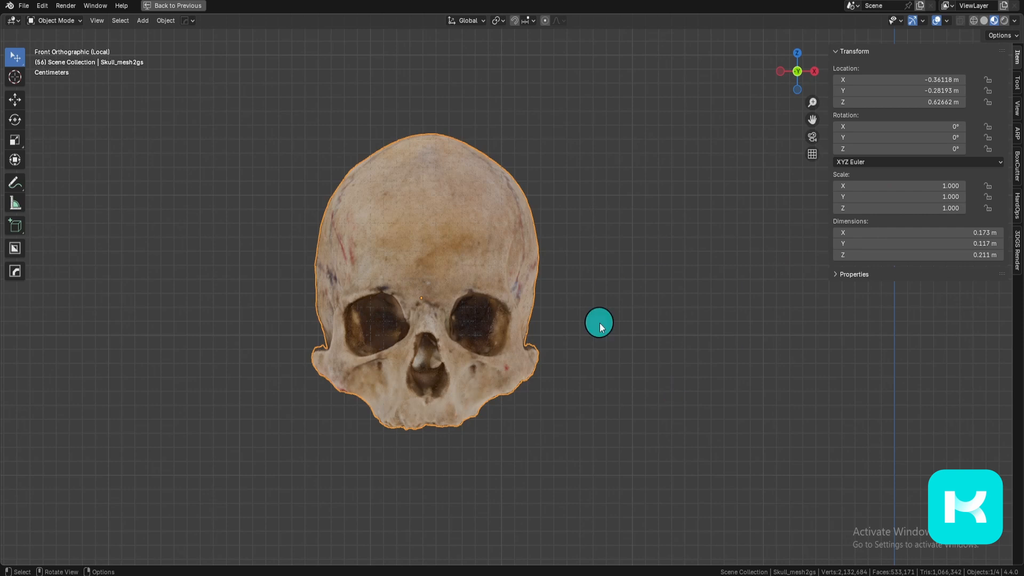
- Try scaling the half skull along the global Y axis and the X axis in top view
{"action": "scroll", "coordinate": [710, 335], "scroll_direction": "down", "scroll_amount": 6}
{"action": "middle_click_drag", "start_coordinate": [709, 335], "coordinate": [697, 384]}
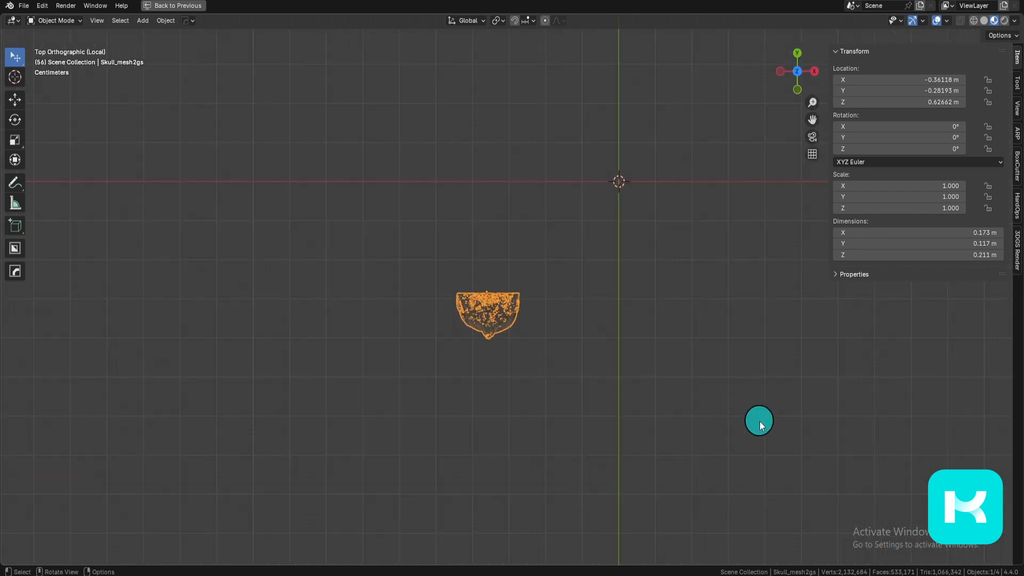
{"action": "key", "text": "s"}
{"action": "key", "text": "y"}
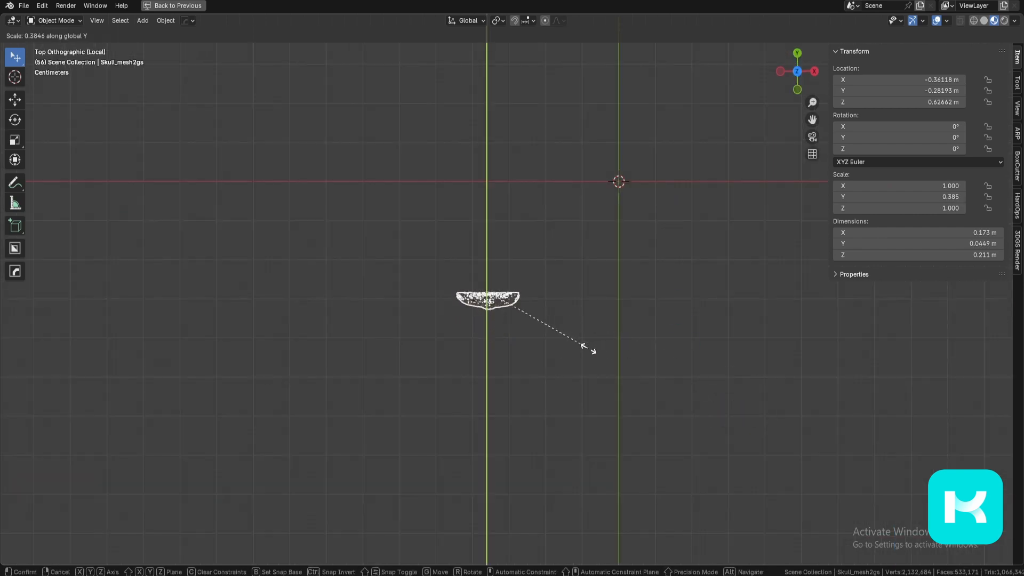
{"action": "key", "text": "Escape"}
{"action": "key", "text": "s"}
{"action": "key", "text": "x"}
{"action": "right_click", "coordinate": [652, 346]}
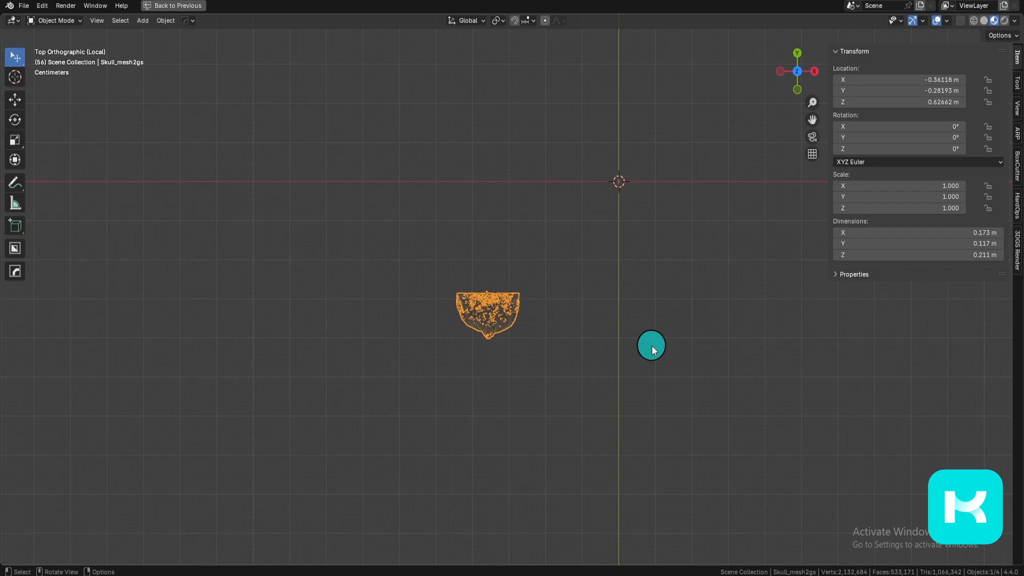
- Return to the full scene and flatten the half skull along the global Y axis to a scale of about 0.371
{"action": "middle_click_drag", "start_coordinate": [651, 346], "coordinate": [694, 279]}
{"action": "scroll", "coordinate": [558, 347], "scroll_direction": "up", "scroll_amount": 2}
{"action": "key", "text": "KP_Divide"}
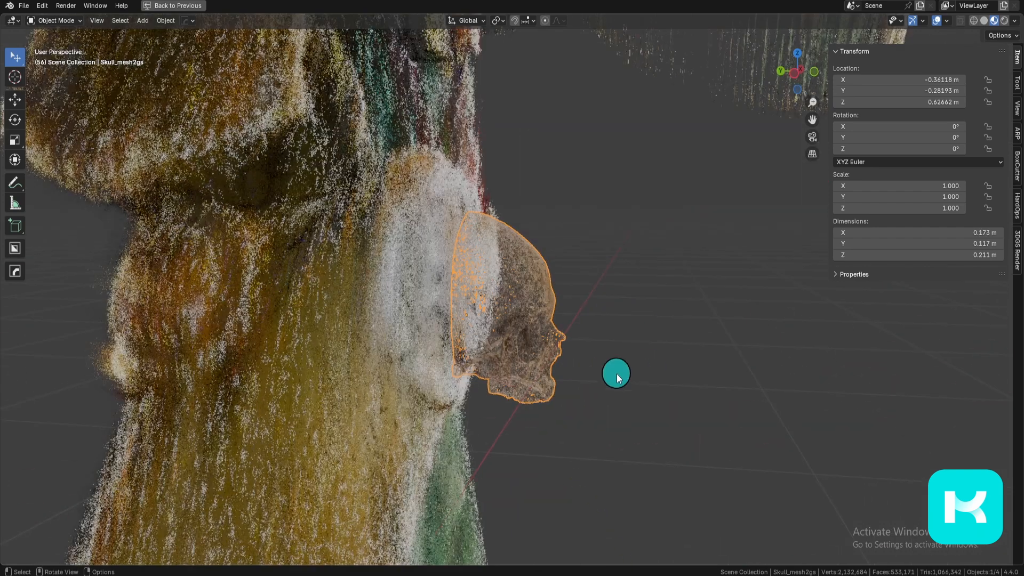
{"action": "key", "text": "s"}
{"action": "key", "text": "y"}
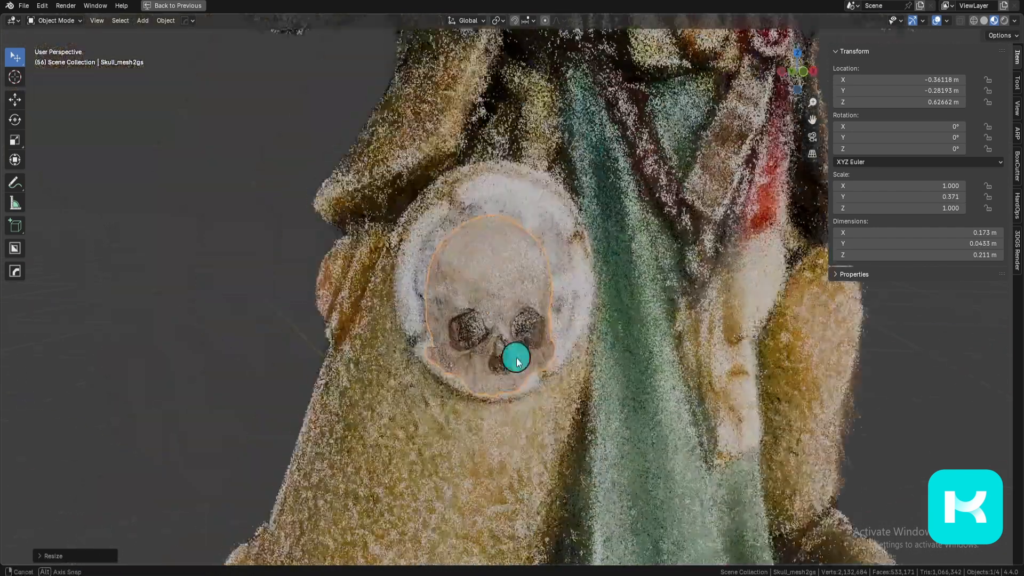
- Move the flattened skull copy in side view to sit against the figure's belt, and return to the front view
{"action": "key", "text": "ctrl+KP_3"}
{"action": "left_click", "coordinate": [656, 334]}
{"action": "key", "text": "g"}
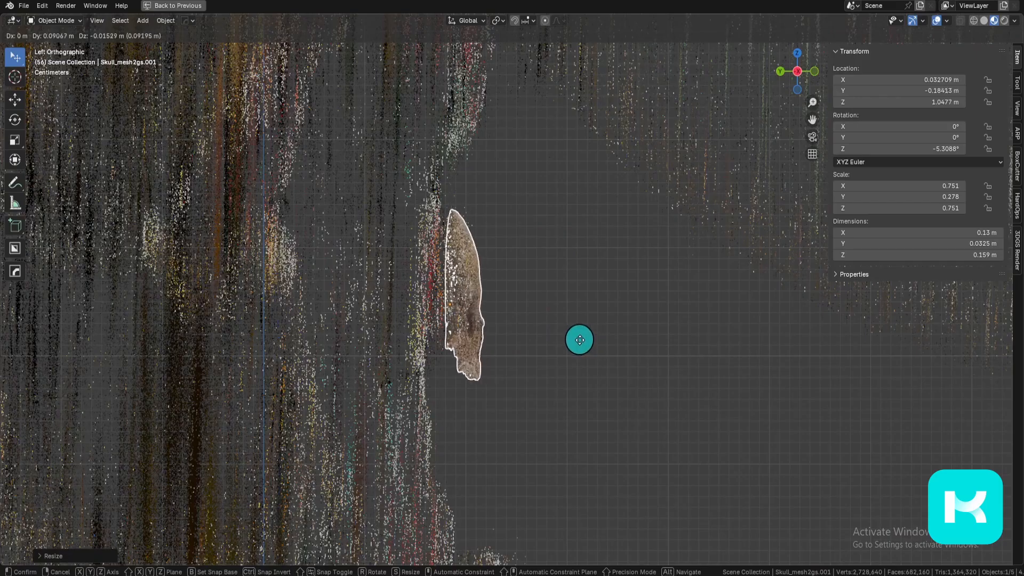
{"action": "left_click", "coordinate": [574, 336]}
{"action": "scroll", "coordinate": [608, 360], "scroll_direction": "down", "scroll_amount": 3}
{"action": "key", "text": "KP_1"}
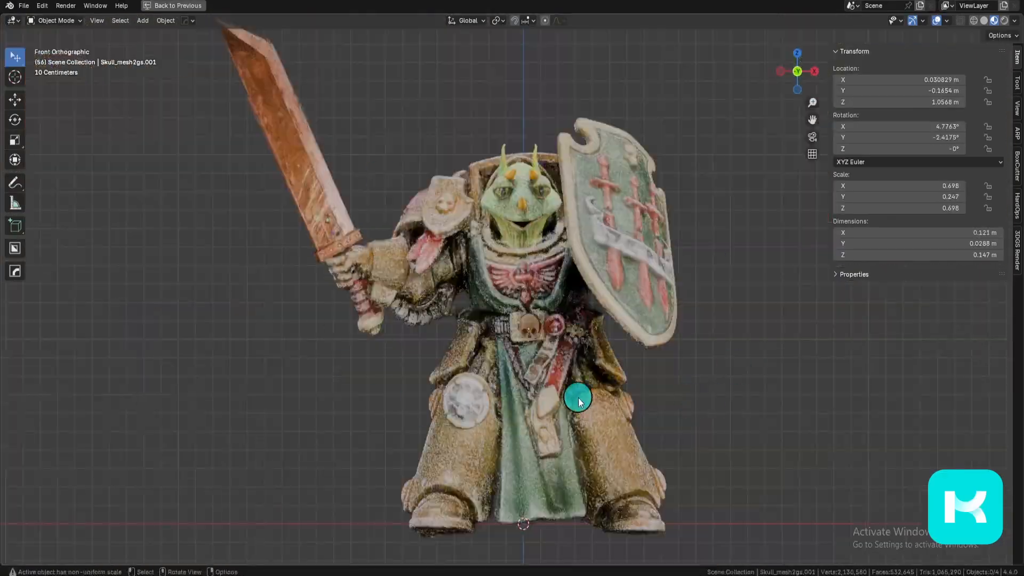
- Select the sword, the figure's body and the dragon head in turn to inspect the combined parts
{"action": "left_click", "coordinate": [312, 164]}
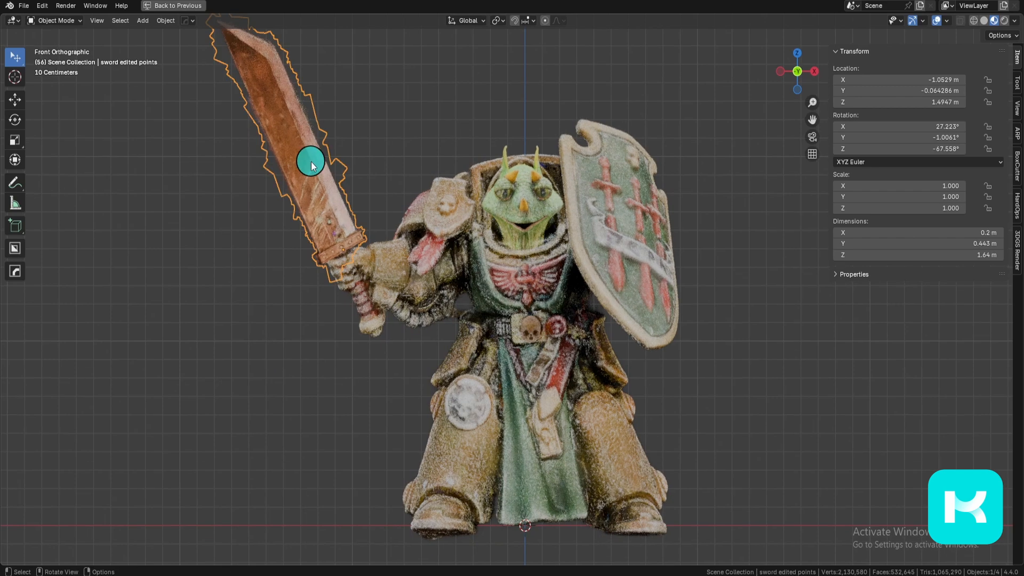
{"action": "left_click", "coordinate": [476, 451]}
{"action": "left_click", "coordinate": [275, 139]}
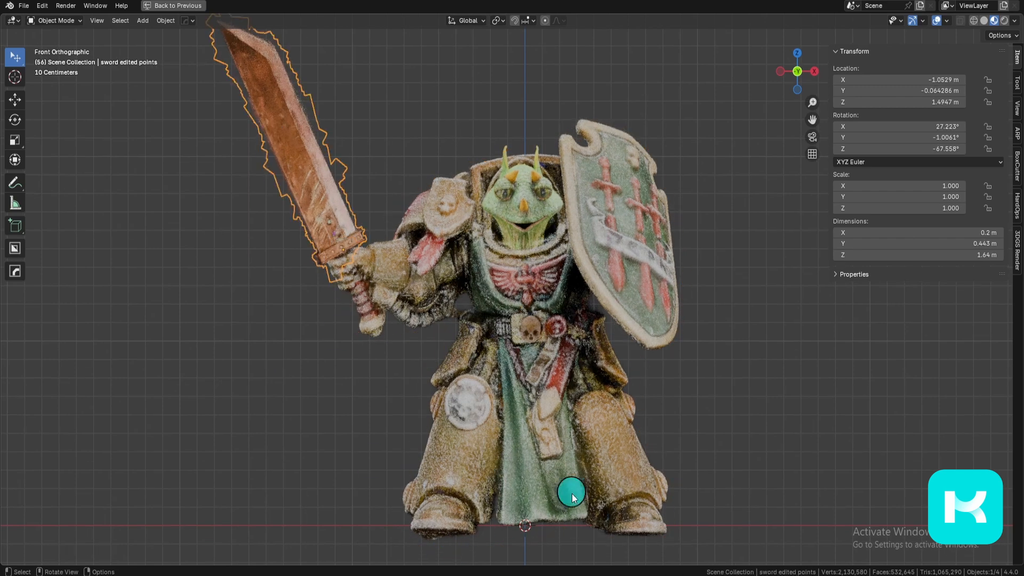
{"action": "left_click", "coordinate": [485, 475]}
{"action": "left_click", "coordinate": [532, 213]}
- Isolate the dragon head in local view and examine it from an angle
{"action": "scroll", "coordinate": [533, 218], "scroll_direction": "up", "scroll_amount": 6}
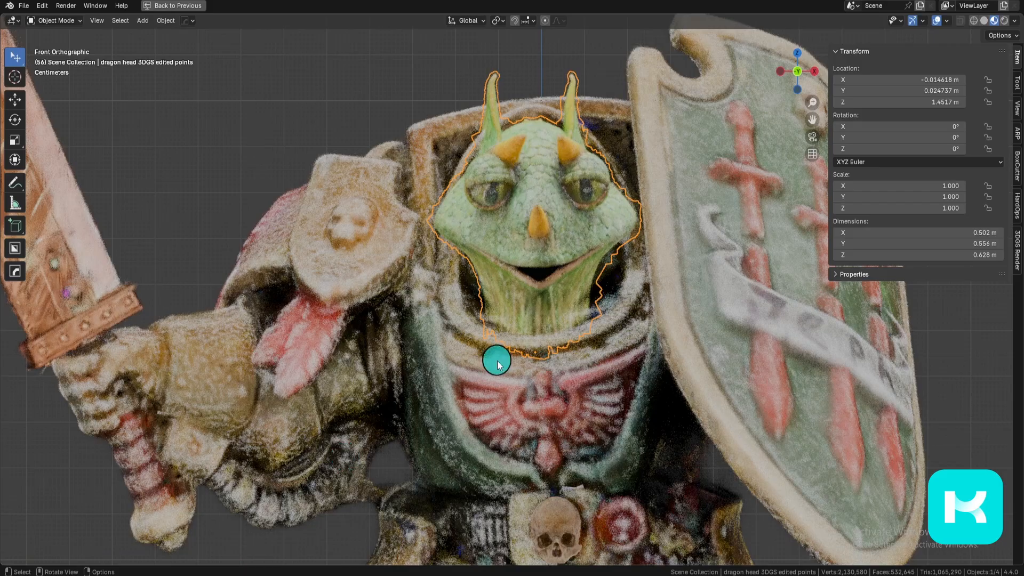
{"action": "scroll", "coordinate": [528, 377], "scroll_direction": "down", "scroll_amount": 6}
{"action": "scroll", "coordinate": [584, 398], "scroll_direction": "up", "scroll_amount": 7}
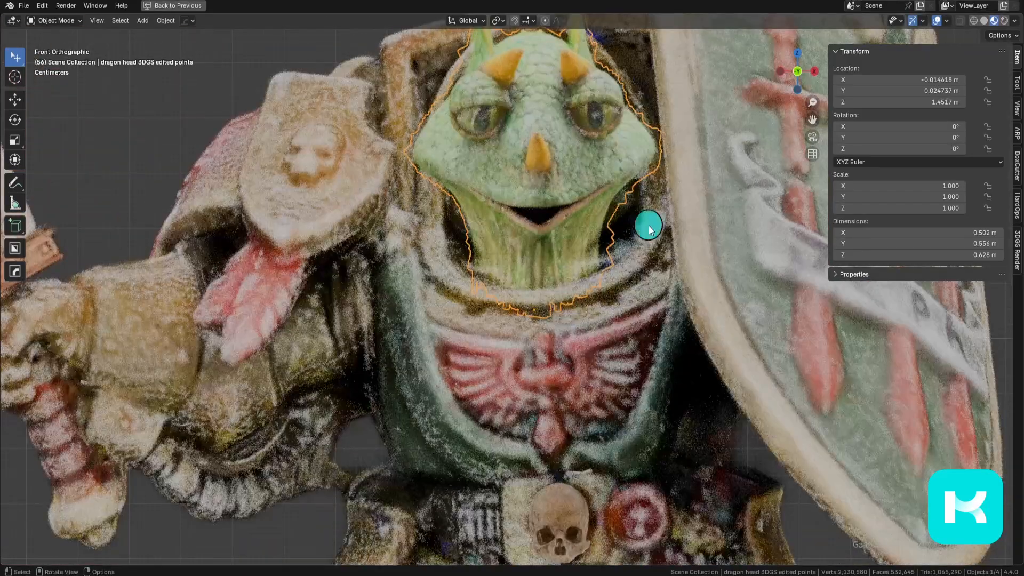
{"action": "middle_click_drag", "start_coordinate": [648, 230], "coordinate": [600, 368], "text": "shift"}
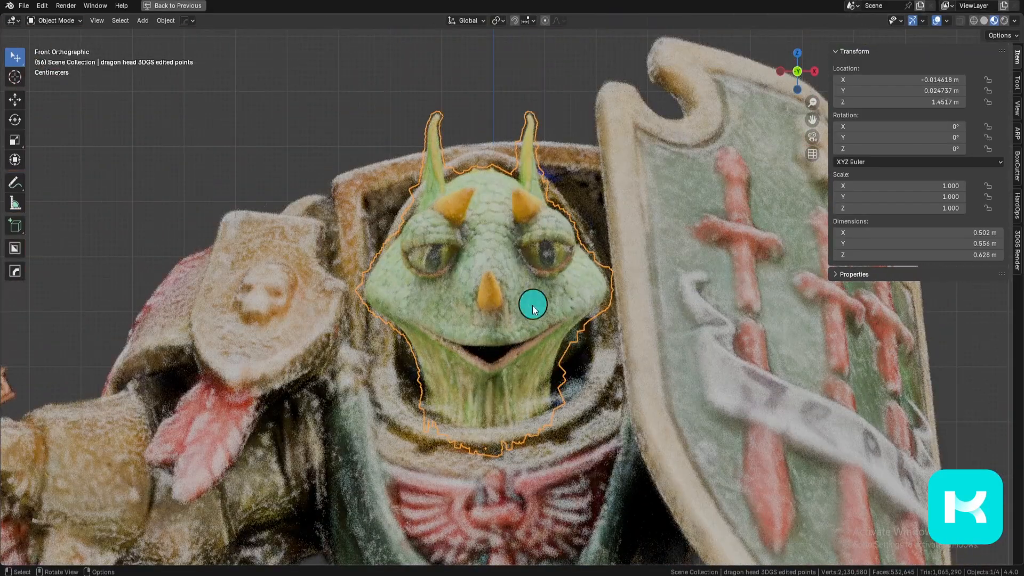
{"action": "scroll", "coordinate": [565, 366], "scroll_direction": "down", "scroll_amount": 3}
{"action": "key", "text": "slash"}
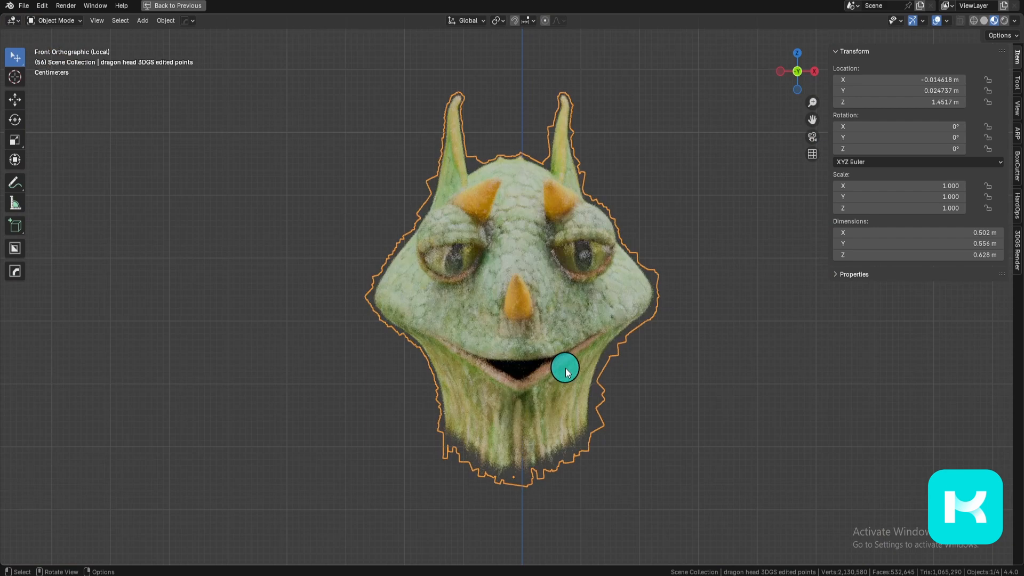
{"action": "middle_click_drag", "start_coordinate": [591, 369], "coordinate": [728, 323]}
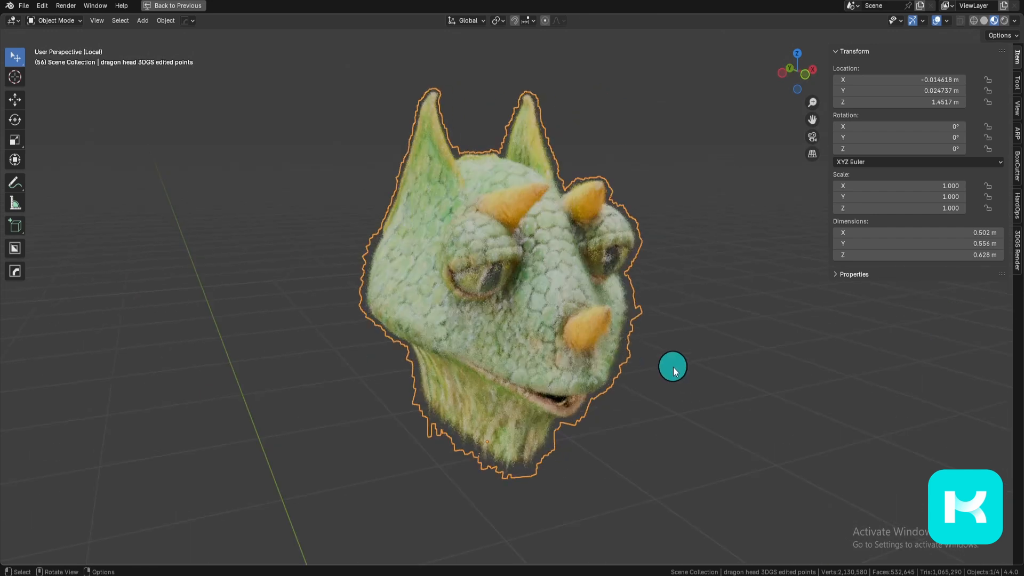
- Return to the front view and add a camera to the scene
{"action": "key", "text": "grave"}
{"action": "left_click", "coordinate": [325, 213]}
{"action": "scroll", "coordinate": [532, 318], "scroll_direction": "down", "scroll_amount": 6}
{"action": "scroll", "coordinate": [533, 318], "scroll_direction": "up", "scroll_amount": 3}
{"action": "key", "text": "shift+a"}
{"action": "type", "text": "camera"}
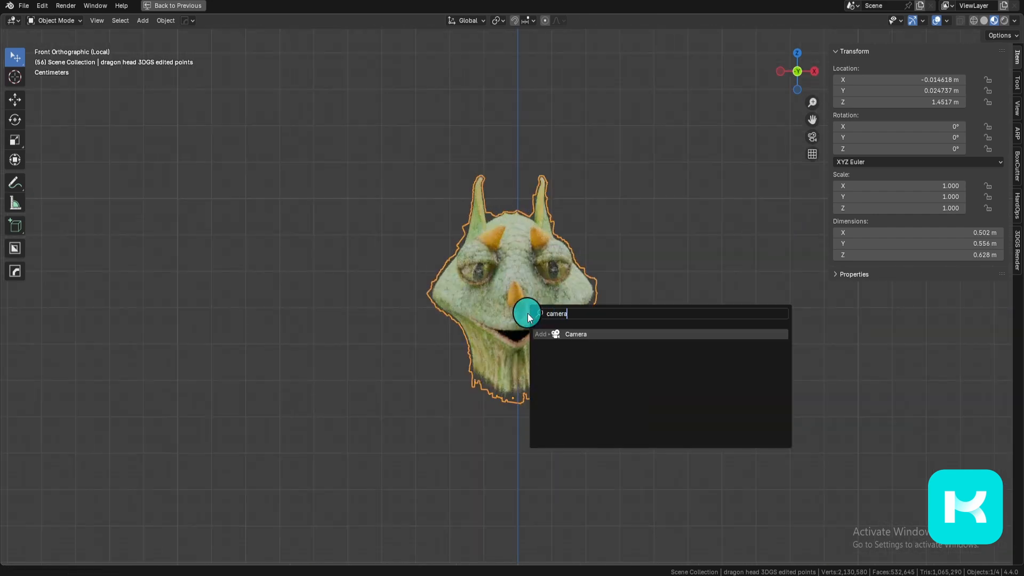
{"action": "key", "text": "Return"}
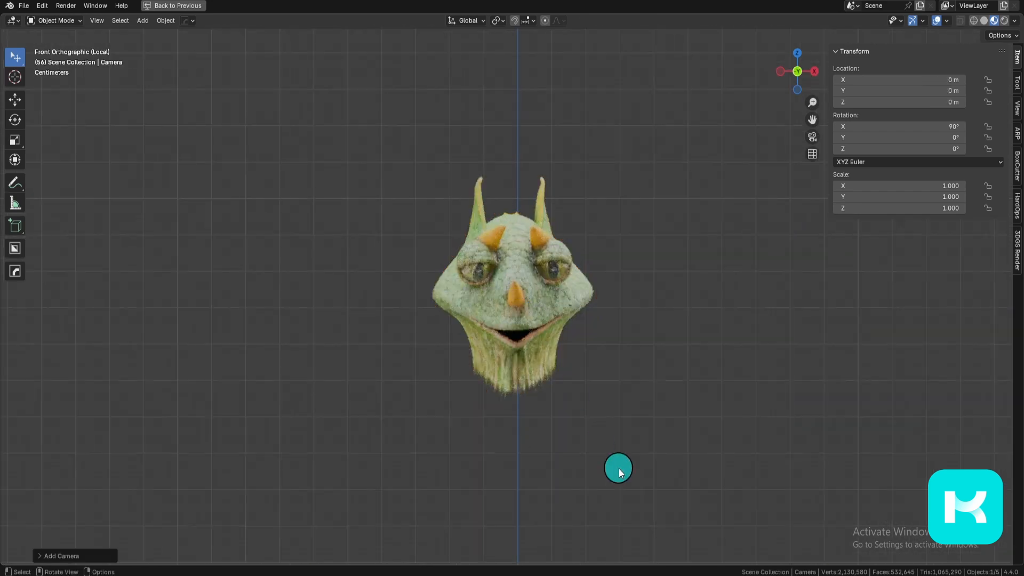
- Look through the new camera, pull it back to about -3.51 m on Y, and raise it to frame the dragon head
{"action": "scroll", "coordinate": [600, 419], "scroll_direction": "down", "scroll_amount": 5}
{"action": "key", "text": "KP_0"}
{"action": "key", "text": "g"}
{"action": "key", "text": "z"}
{"action": "key", "text": "z"}
{"action": "left_click", "coordinate": [597, 498]}
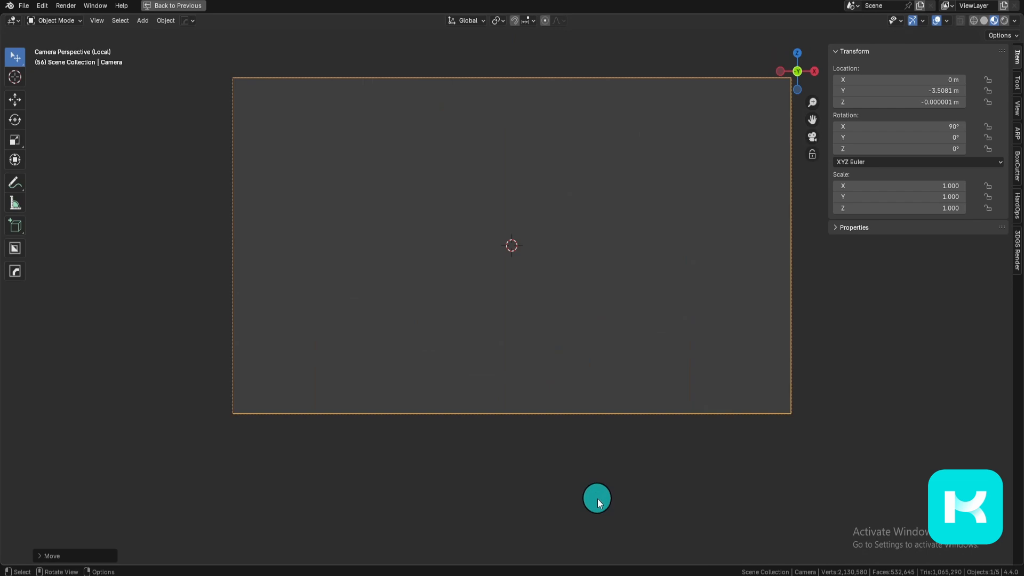
{"action": "key", "text": "g"}
{"action": "left_click", "coordinate": [526, 299]}
- Select the dragon head, check its 3DGS Render modifier settings, and set it to use the active camera
{"action": "left_click", "coordinate": [526, 305]}
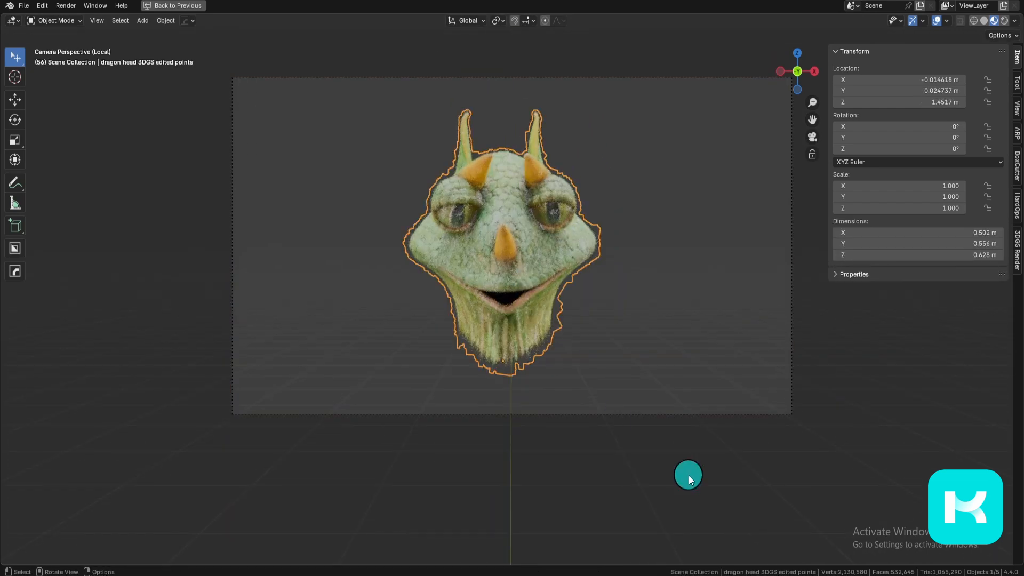
{"action": "left_click", "coordinate": [1017, 250]}
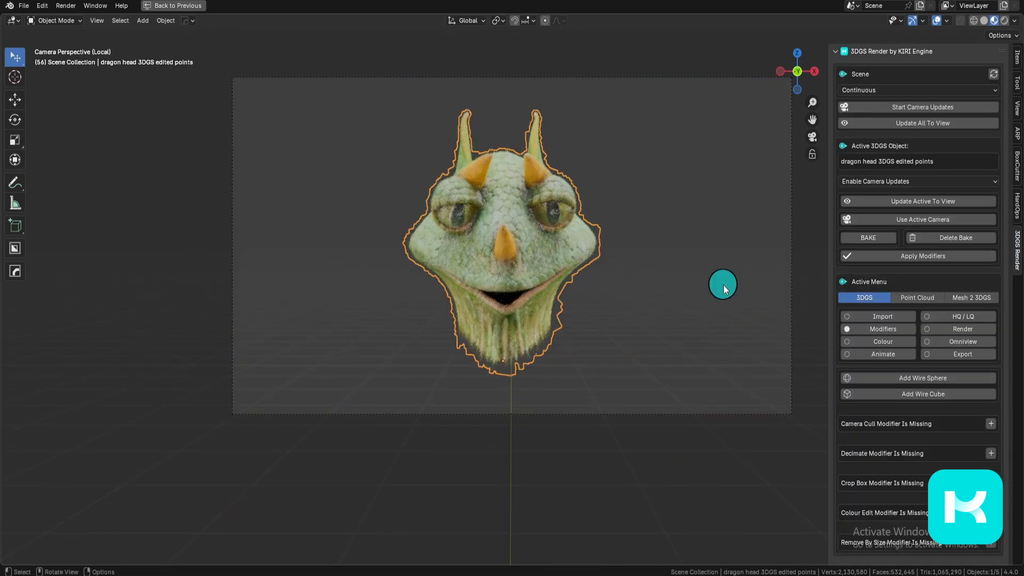
{"action": "key", "text": "ctrl+alt+space"}
{"action": "left_click", "coordinate": [837, 272]}
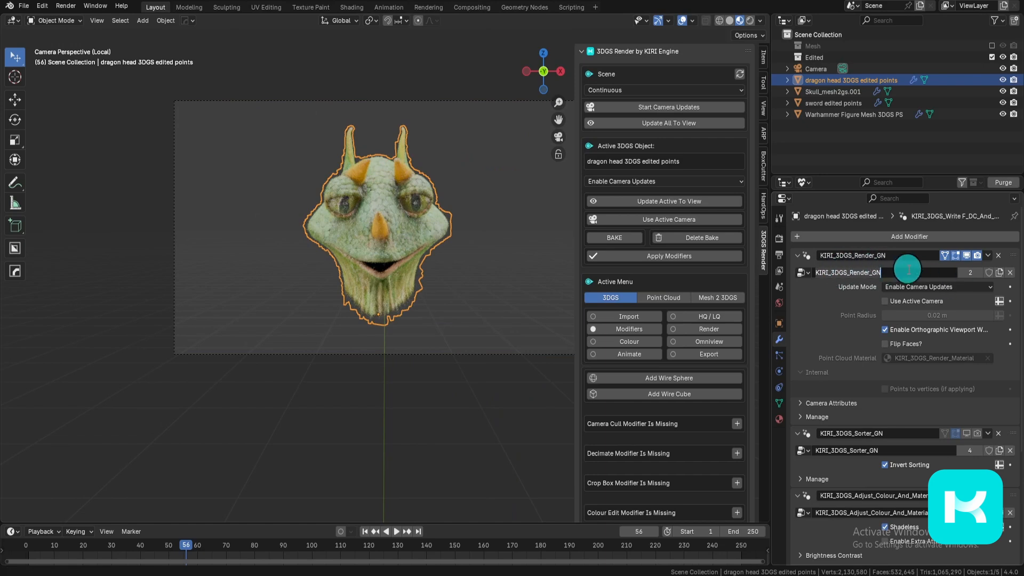
{"action": "key", "text": "ctrl+alt+space"}
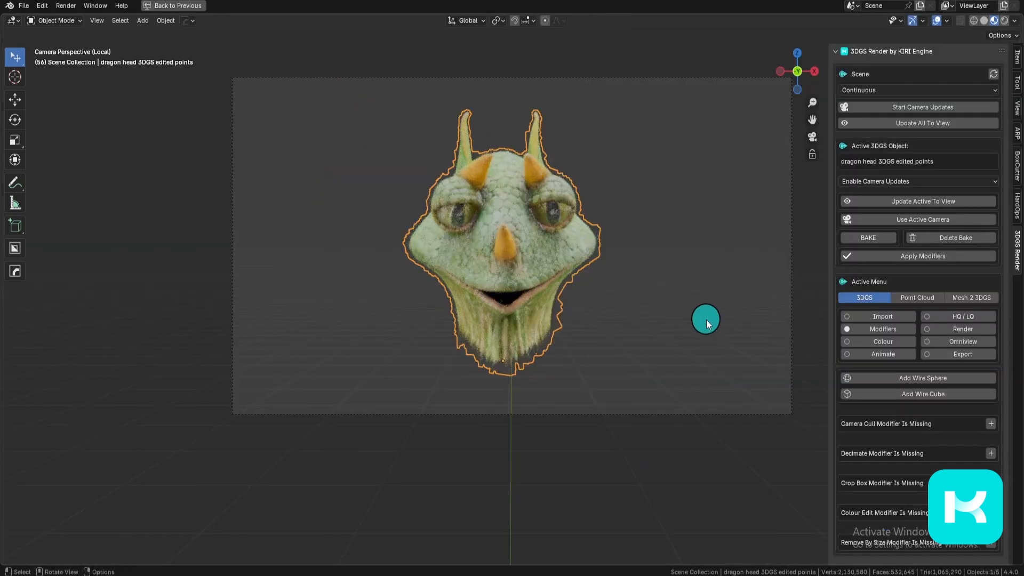
{"action": "scroll", "coordinate": [694, 323], "scroll_direction": "up", "scroll_amount": 2}
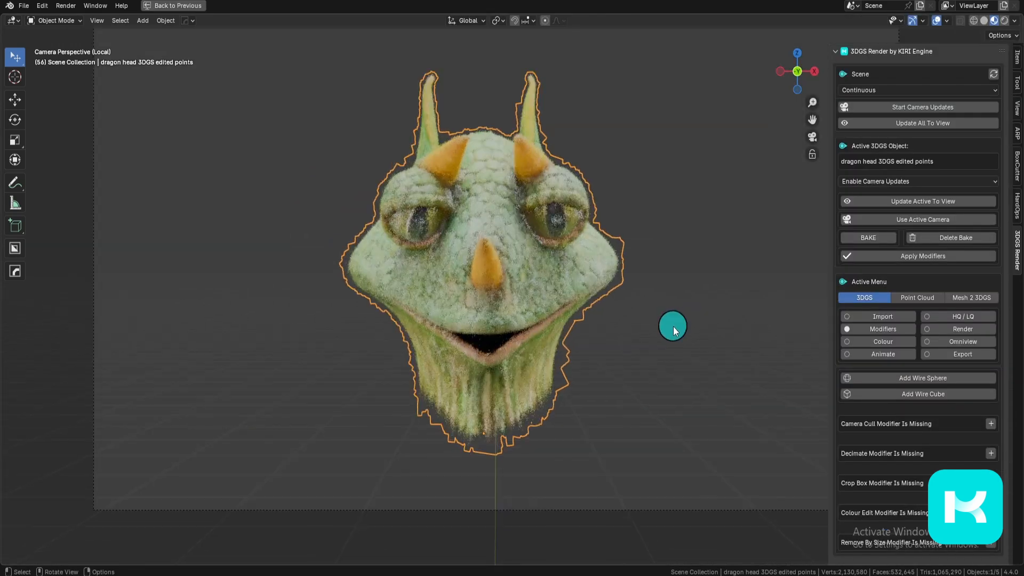
{"action": "left_click", "coordinate": [941, 220]}
- Select the camera, lock it to the view, and orbit it round to the side of the dragon head
{"action": "left_click", "coordinate": [677, 105]}
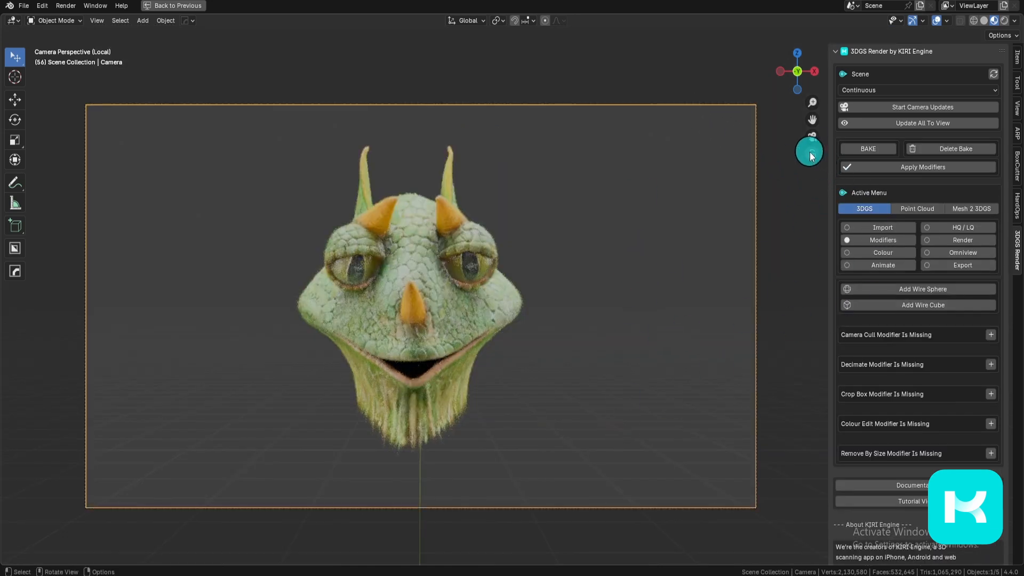
{"action": "middle_click_drag", "start_coordinate": [624, 436], "coordinate": [432, 504]}
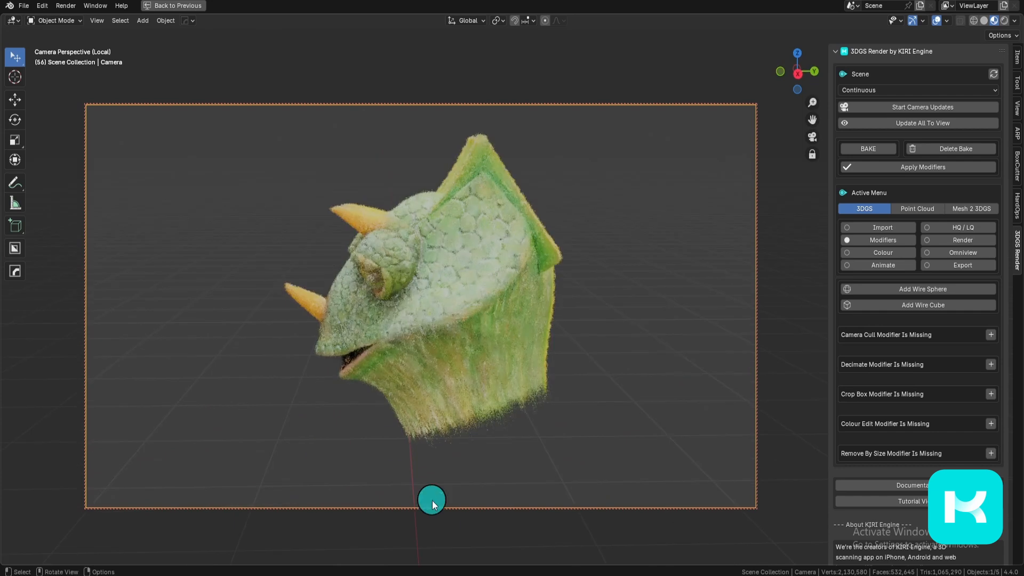
- Bring the camera back to the front of the full figure and select the dragon head
{"action": "middle_click_drag", "start_coordinate": [273, 351], "coordinate": [407, 286]}
{"action": "left_click", "coordinate": [407, 286]}
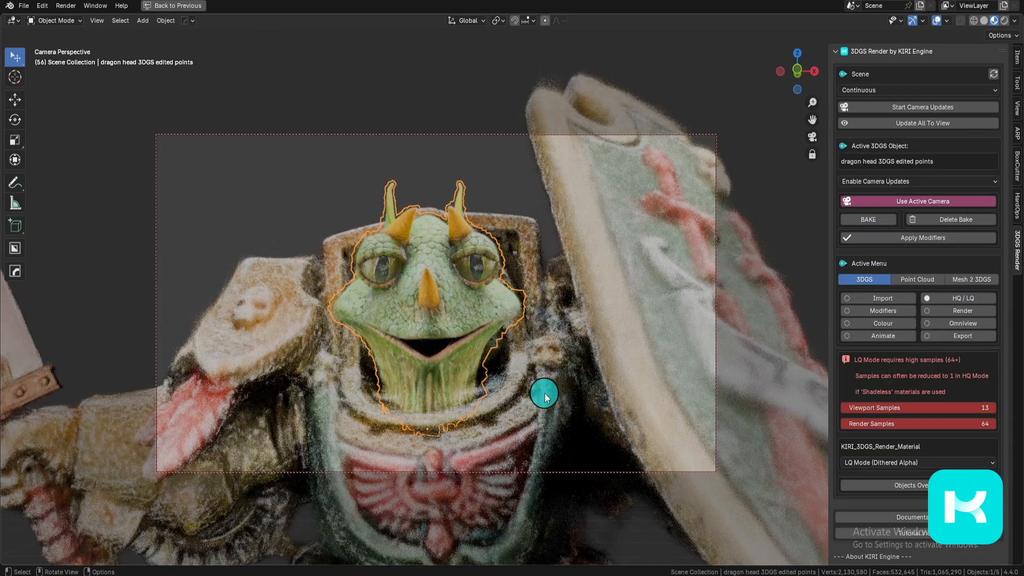
{"action": "left_click", "coordinate": [220, 323]}
{"action": "left_click", "coordinate": [475, 302]}
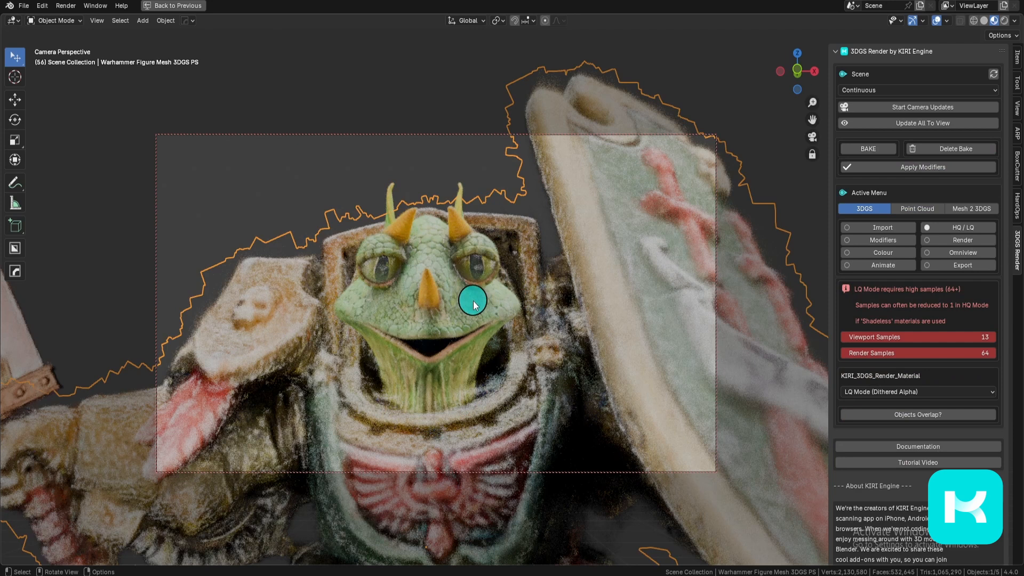
{"action": "left_click", "coordinate": [475, 304]}
- Enable vertex painting for the dragon head in its 3DGS colour settings and start painting
{"action": "left_click", "coordinate": [891, 324]}
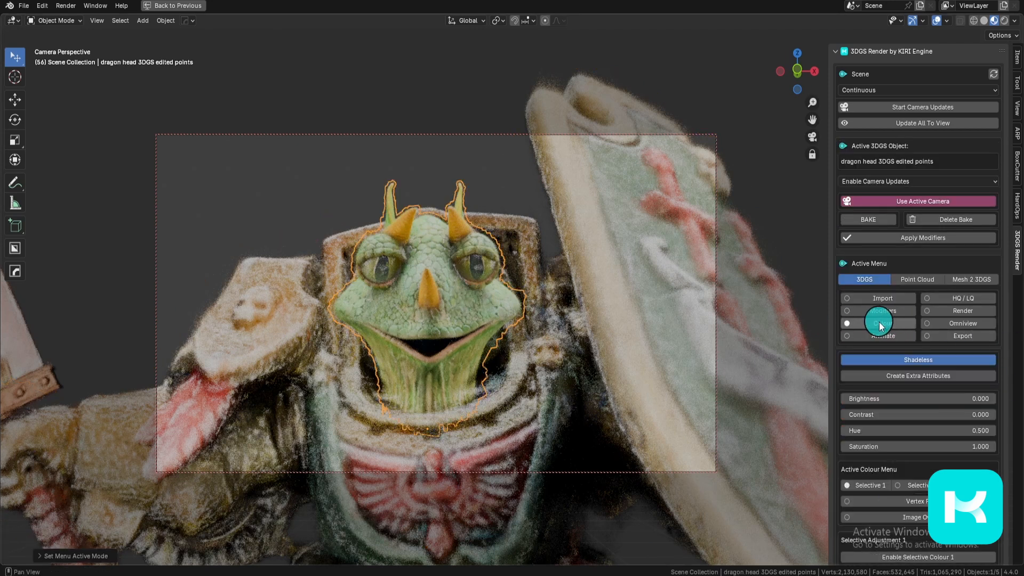
{"action": "scroll", "coordinate": [896, 347], "scroll_direction": "down", "scroll_amount": 10}
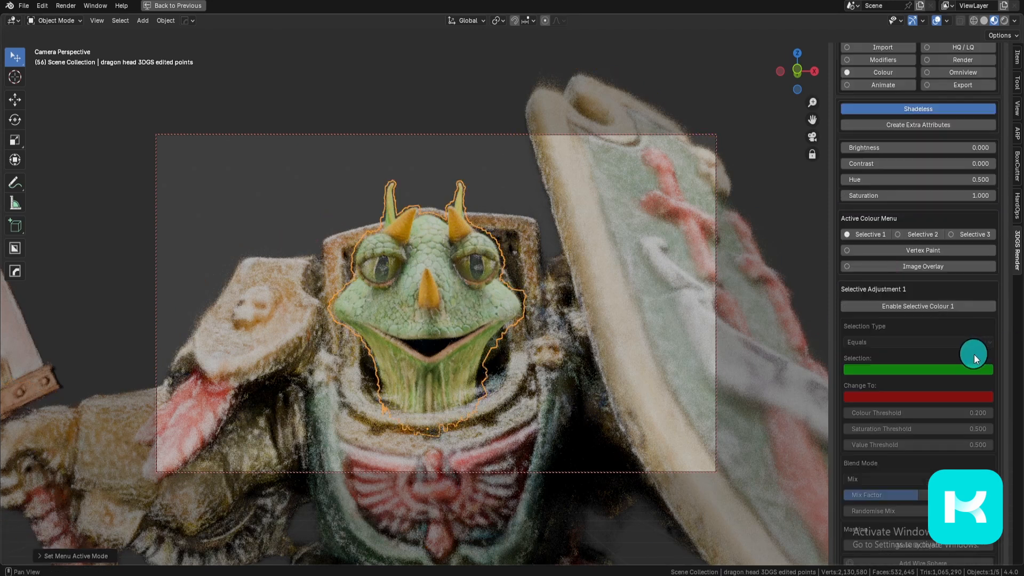
{"action": "left_click", "coordinate": [978, 251]}
{"action": "scroll", "coordinate": [914, 219], "scroll_direction": "down", "scroll_amount": 4}
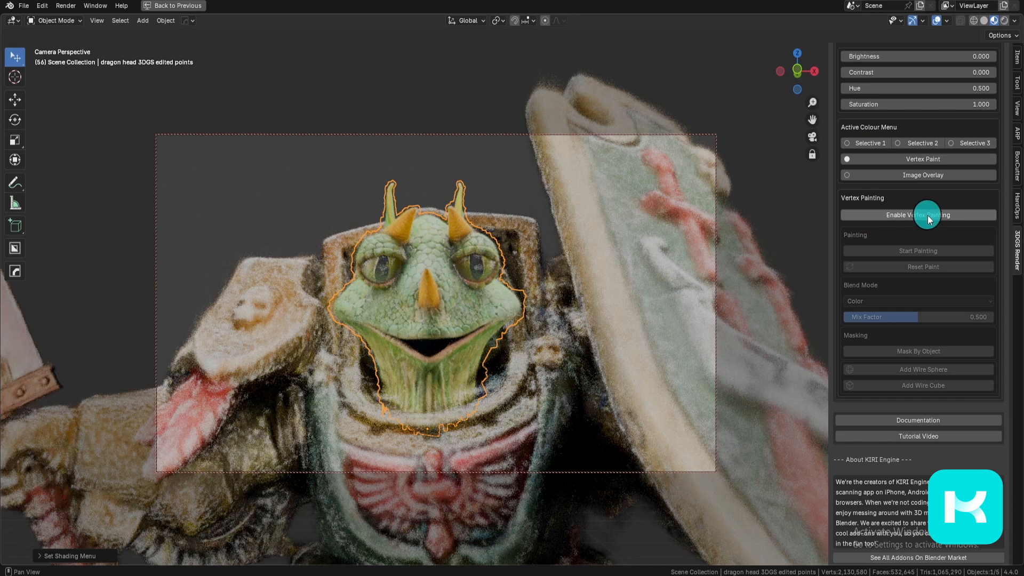
{"action": "left_click", "coordinate": [964, 215]}
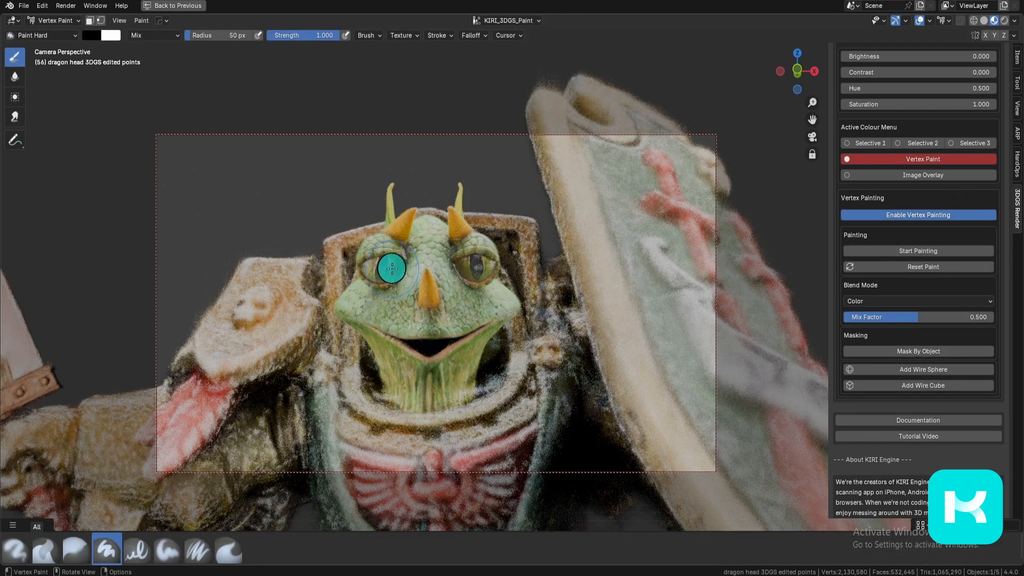
- Sample the beige colour of the shoulder armour for the brush and paint it over the dragon head's lower face and throat
{"action": "right_click", "coordinate": [284, 190]}
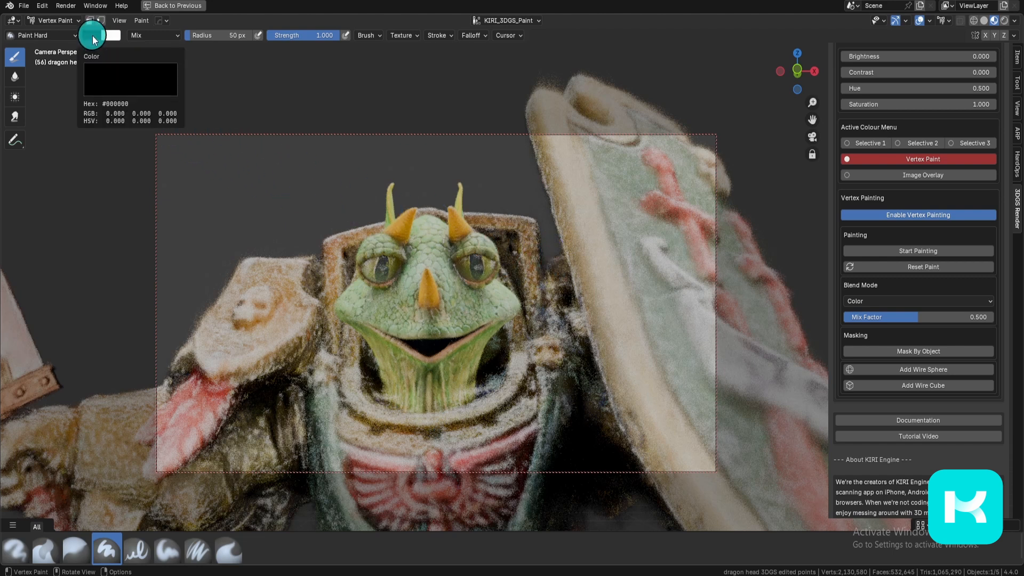
{"action": "left_click", "coordinate": [93, 39]}
{"action": "left_click", "coordinate": [176, 208]}
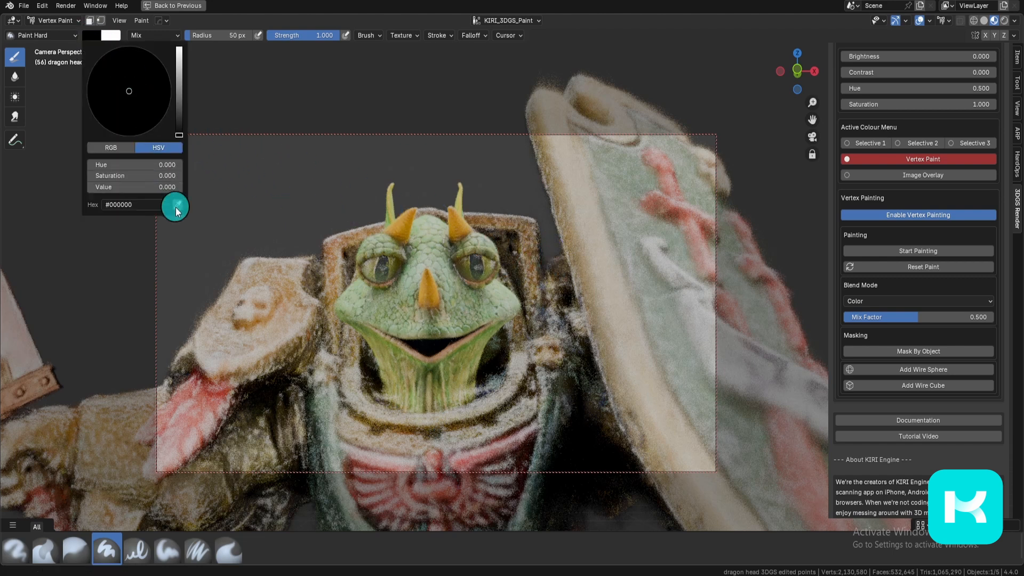
{"action": "left_click", "coordinate": [288, 269]}
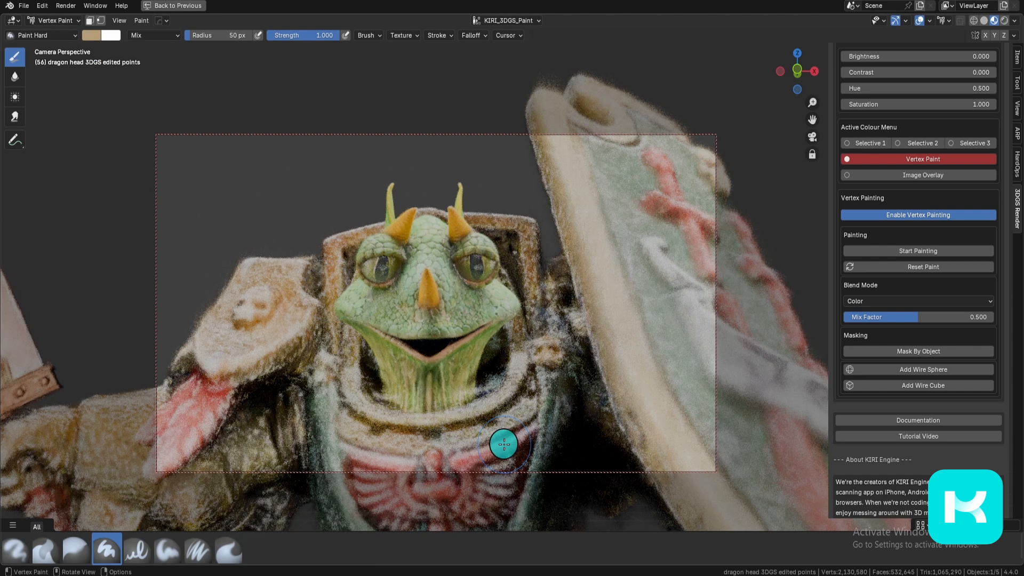
{"action": "mouse_move", "coordinate": [391, 341]}
{"action": "left_mouse_down"}
{"action": "mouse_move", "coordinate": [452, 398]}
{"action": "mouse_move", "coordinate": [430, 420]}
{"action": "left_mouse_up"}
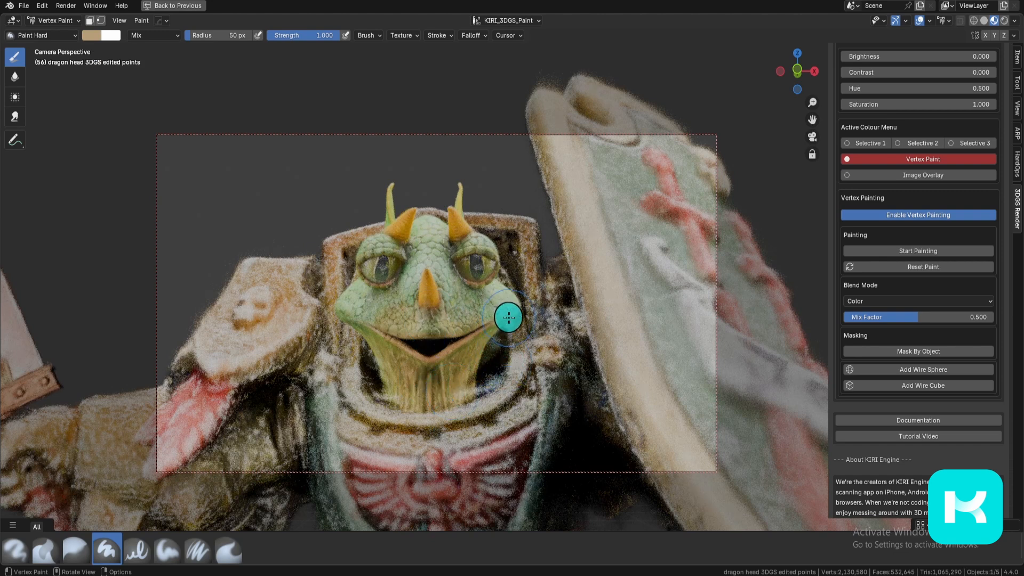
- Isolate the dragon head, turn it to its side, and paint the beige colour over the cheek and neck
{"action": "key", "text": "slash"}
{"action": "middle_click_drag", "start_coordinate": [647, 356], "coordinate": [490, 388]}
{"action": "key", "text": "KP_0"}
{"action": "mouse_move", "coordinate": [489, 389]}
{"action": "left_mouse_down"}
{"action": "mouse_move", "coordinate": [496, 210]}
{"action": "mouse_move", "coordinate": [482, 265]}
{"action": "mouse_move", "coordinate": [551, 280]}
{"action": "mouse_move", "coordinate": [549, 224]}
{"action": "mouse_move", "coordinate": [472, 327]}
{"action": "left_mouse_up"}
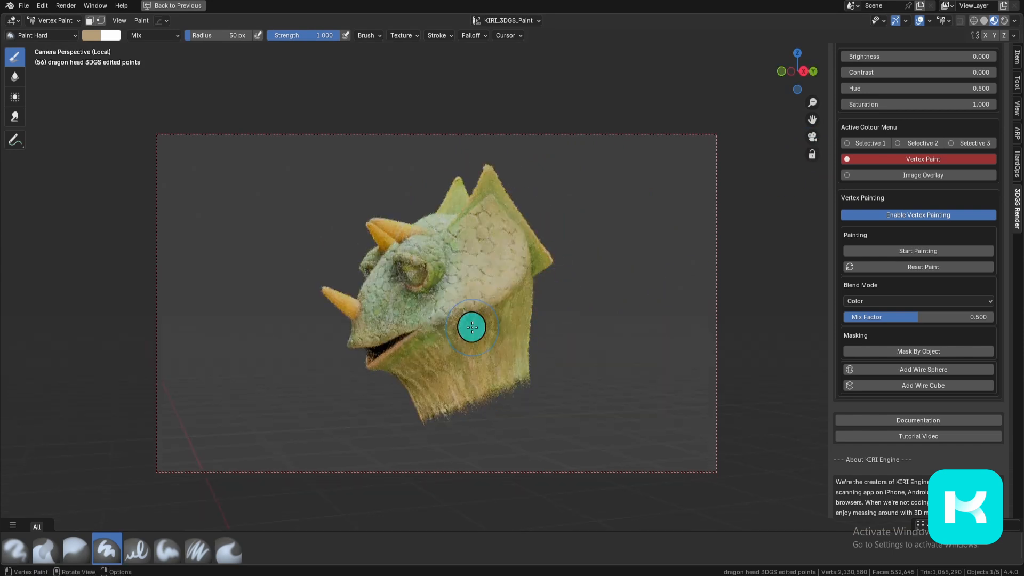
- Browse the paint's blend modes and try different Mix Factor values, ending at 0.500
{"action": "left_click", "coordinate": [900, 300]}
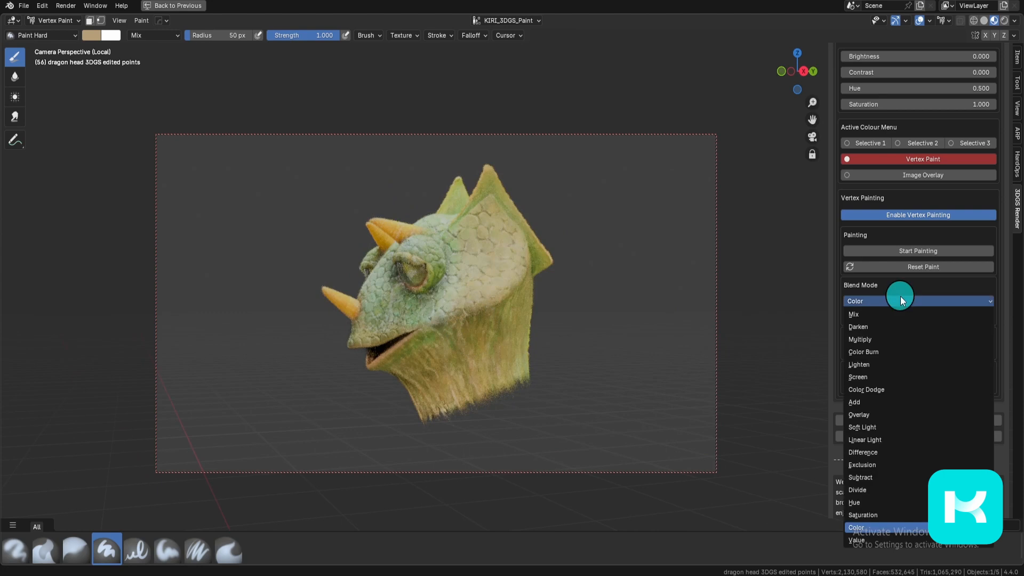
{"action": "left_click", "coordinate": [901, 297]}
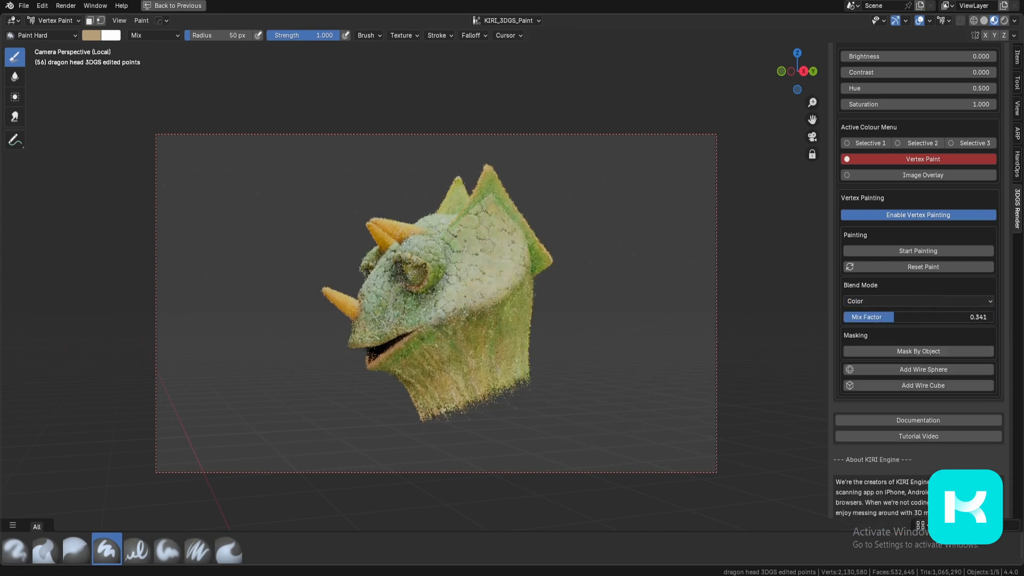
{"action": "left_click_drag", "start_coordinate": [854, 317], "coordinate": [959, 316]}
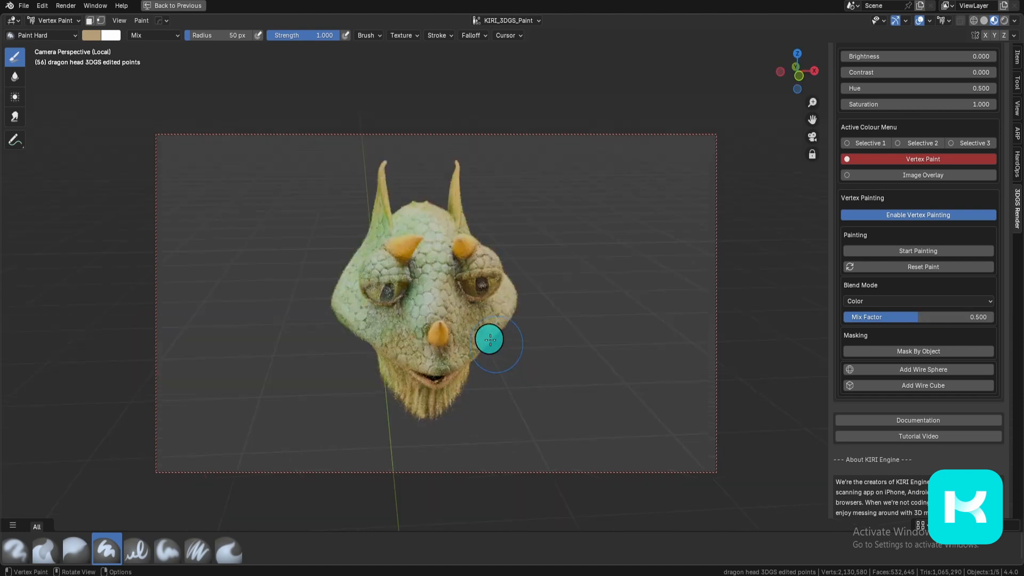
- Paint the beige colour over the rest of the dragon head and bring back the full figure
{"action": "mouse_move", "coordinate": [487, 338]}
{"action": "left_mouse_down"}
{"action": "mouse_move", "coordinate": [448, 176]}
{"action": "mouse_move", "coordinate": [369, 339]}
{"action": "mouse_move", "coordinate": [354, 238]}
{"action": "mouse_move", "coordinate": [357, 331]}
{"action": "mouse_move", "coordinate": [381, 385]}
{"action": "left_mouse_up"}
{"action": "mouse_move", "coordinate": [381, 385]}
{"action": "middle_mouse_down"}
{"action": "mouse_move", "coordinate": [462, 354]}
{"action": "mouse_move", "coordinate": [371, 178]}
{"action": "mouse_move", "coordinate": [527, 372]}
{"action": "middle_mouse_up"}
{"action": "mouse_move", "coordinate": [474, 278]}
{"action": "left_mouse_down"}
{"action": "mouse_move", "coordinate": [425, 190]}
{"action": "mouse_move", "coordinate": [407, 425]}
{"action": "mouse_move", "coordinate": [474, 293]}
{"action": "mouse_move", "coordinate": [581, 344]}
{"action": "left_mouse_up"}
{"action": "key", "text": "KP_Divide"}
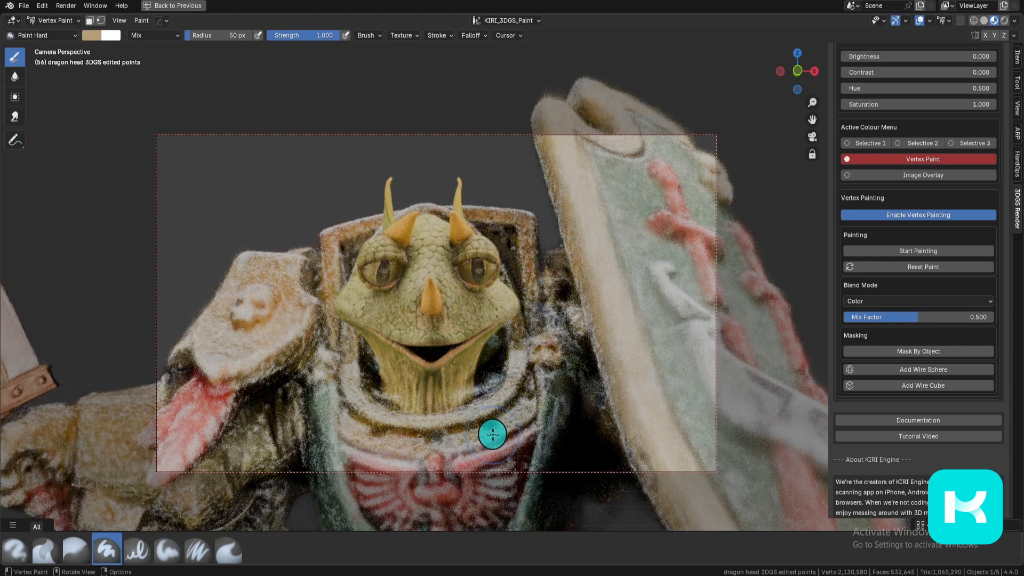
- Set the paint's Mix Factor to 0.956 and brush the beige colour over the back of the isolated dragon head
{"action": "mouse_move", "coordinate": [918, 318]}
{"action": "left_mouse_down"}
{"action": "mouse_move", "coordinate": [842, 317]}
{"action": "mouse_move", "coordinate": [987, 317]}
{"action": "left_mouse_up"}
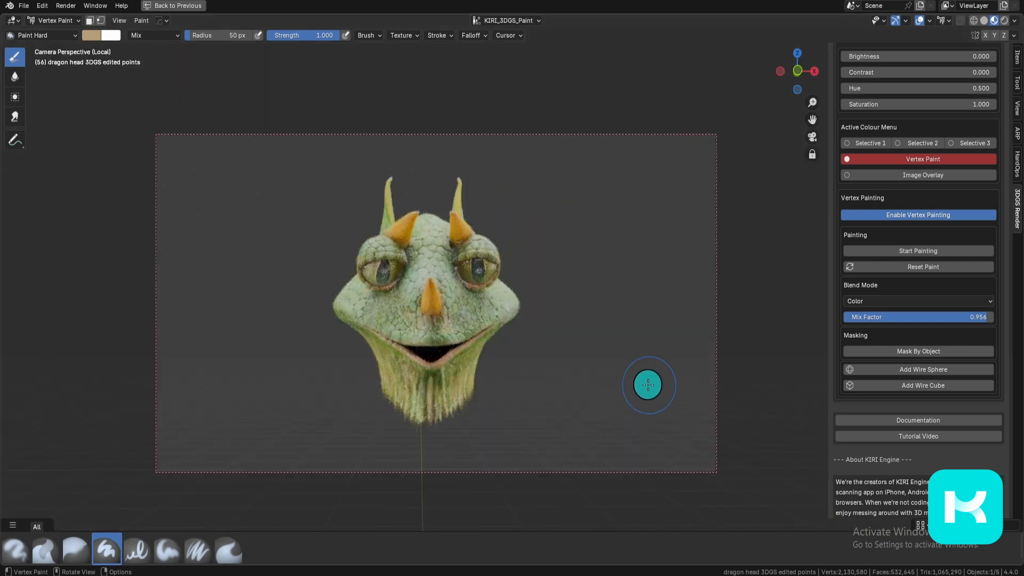
{"action": "middle_click_drag", "start_coordinate": [648, 385], "coordinate": [576, 398]}
{"action": "scroll", "coordinate": [467, 430], "scroll_direction": "up", "scroll_amount": 2}
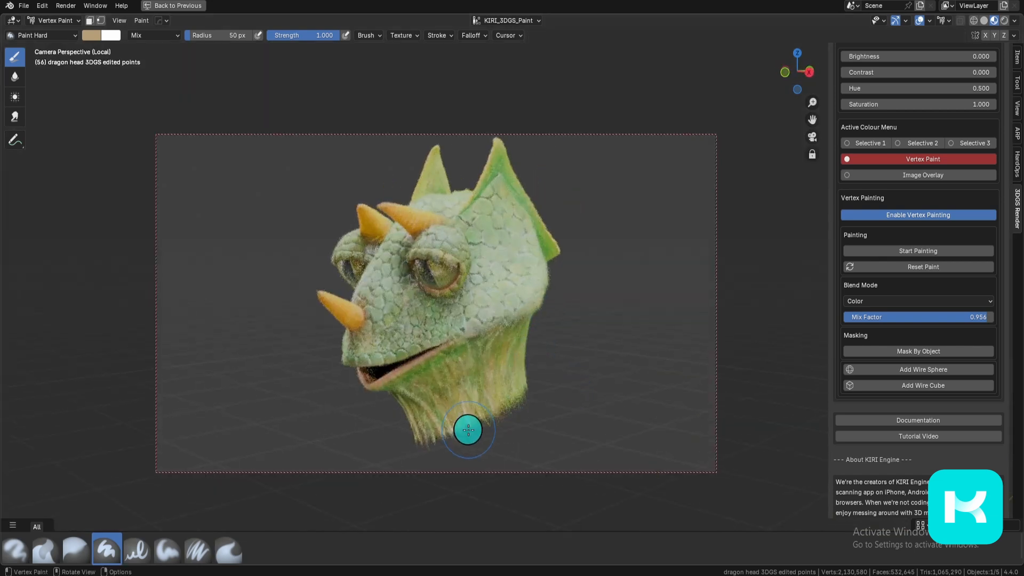
{"action": "middle_click_drag", "start_coordinate": [479, 403], "coordinate": [477, 304], "text": "shift"}
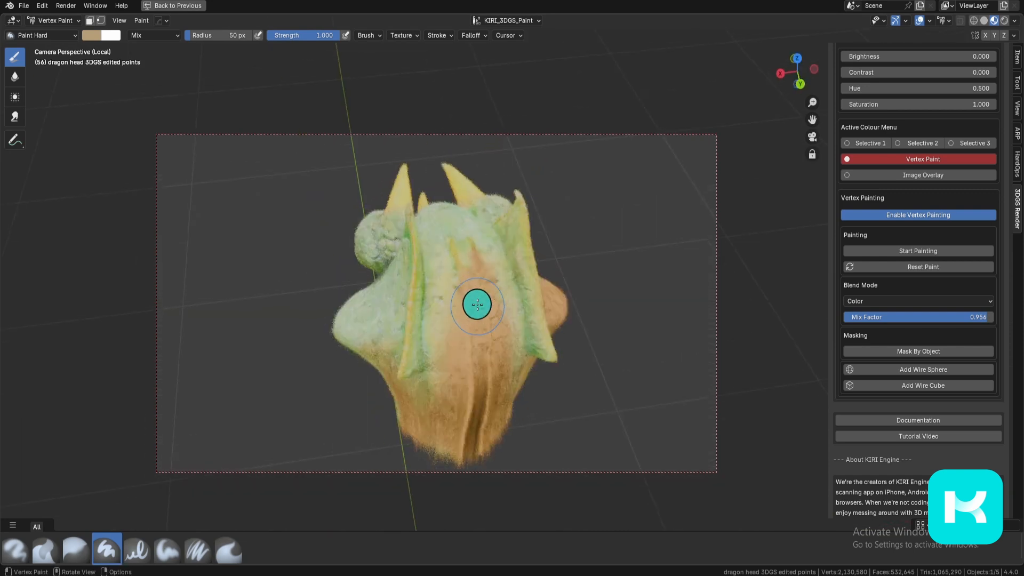
{"action": "key", "text": "f"}
{"action": "left_click", "coordinate": [496, 313]}
{"action": "mouse_move", "coordinate": [496, 313]}
{"action": "left_mouse_down"}
{"action": "mouse_move", "coordinate": [457, 235]}
{"action": "mouse_move", "coordinate": [461, 253]}
{"action": "left_mouse_up"}
- Set the brush radius to 60 px and paint the scales above the dragon's nose horn
{"action": "middle_click_drag", "start_coordinate": [461, 253], "coordinate": [533, 398]}
{"action": "scroll", "coordinate": [534, 399], "scroll_direction": "up", "scroll_amount": 2}
{"action": "key", "text": "f"}
{"action": "left_click", "coordinate": [483, 326]}
{"action": "mouse_move", "coordinate": [483, 326]}
{"action": "left_mouse_down"}
{"action": "mouse_move", "coordinate": [457, 320]}
{"action": "mouse_move", "coordinate": [427, 292]}
{"action": "mouse_move", "coordinate": [495, 351]}
{"action": "left_mouse_up"}
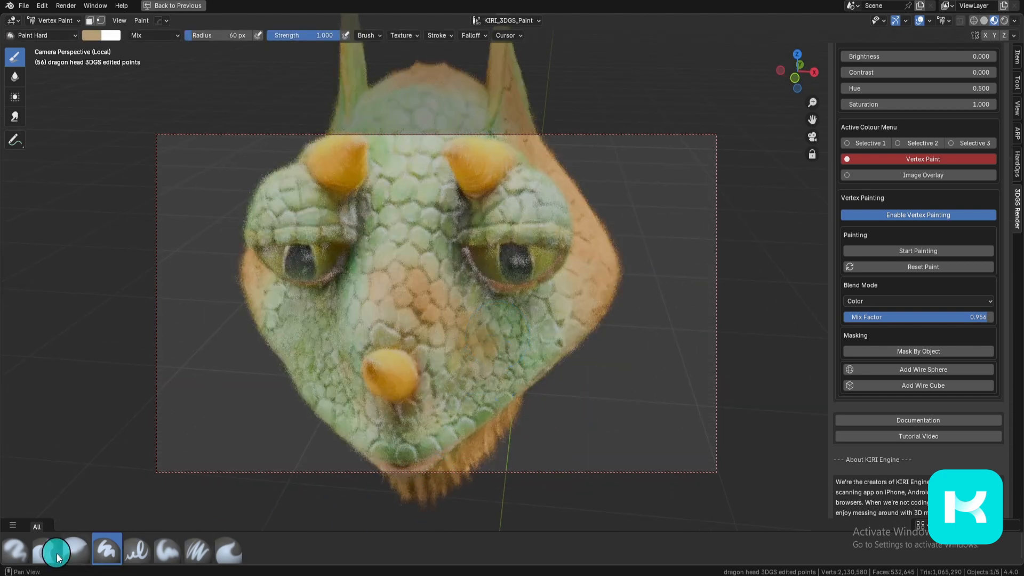
- Look through the brush's blending modes and view the painted head on the full figure
{"action": "left_click", "coordinate": [154, 36]}
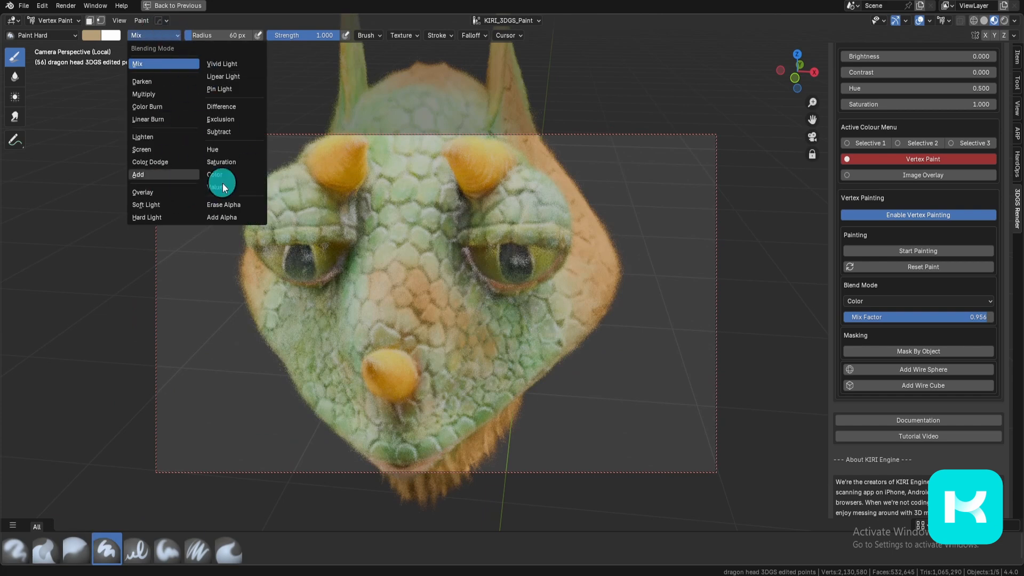
{"action": "middle_click_drag", "start_coordinate": [613, 313], "coordinate": [487, 222]}
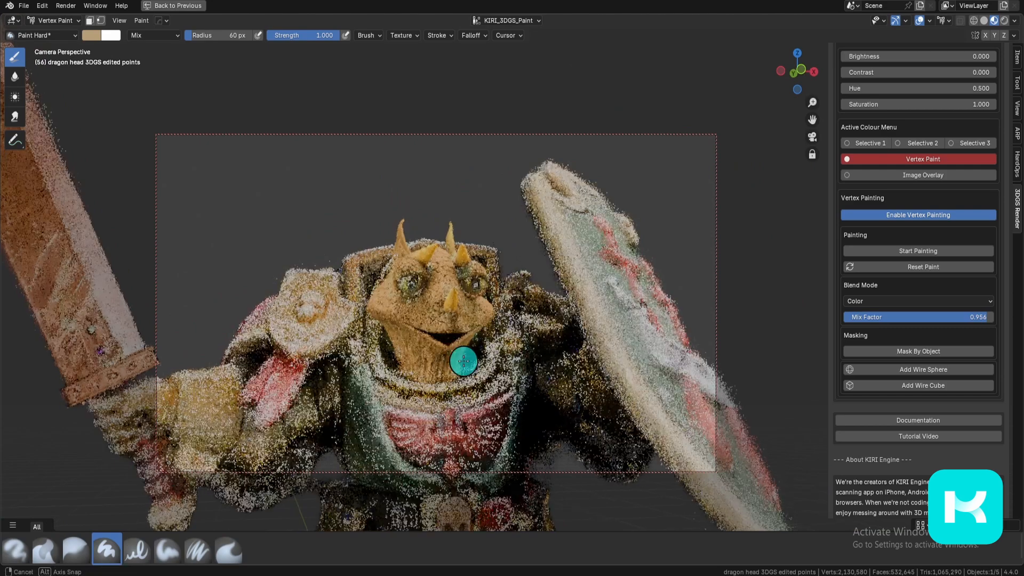
{"action": "scroll", "coordinate": [466, 415], "scroll_direction": "up", "scroll_amount": 5}
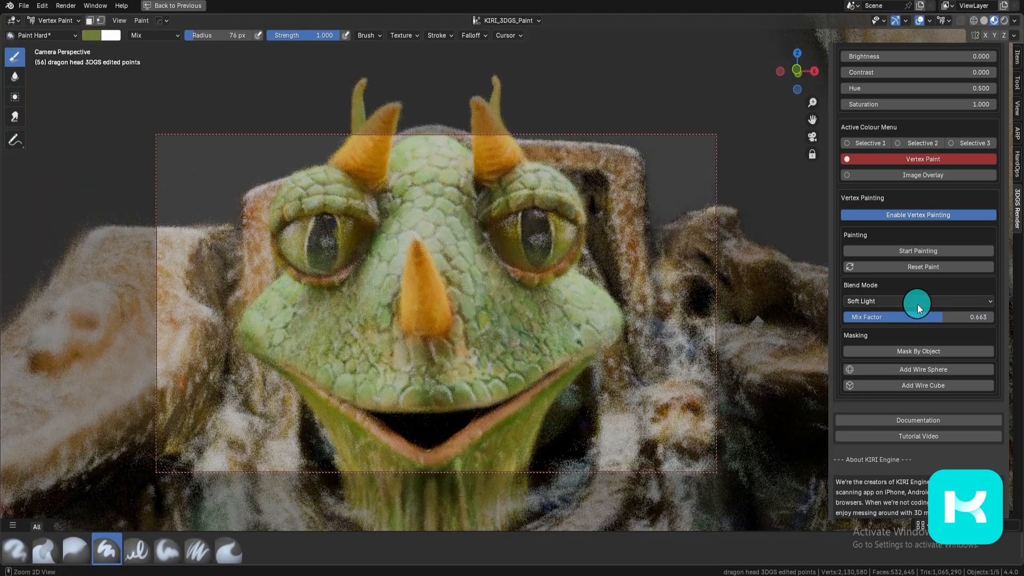
- Cycle the dragon head's paint blend mode to Color and adjust its Mix Factor
{"action": "scroll", "coordinate": [917, 303], "scroll_direction": "down", "scroll_amount": 2, "text": "ctrl"}
{"action": "scroll", "coordinate": [918, 303], "scroll_direction": "down", "scroll_amount": 1, "text": "ctrl"}
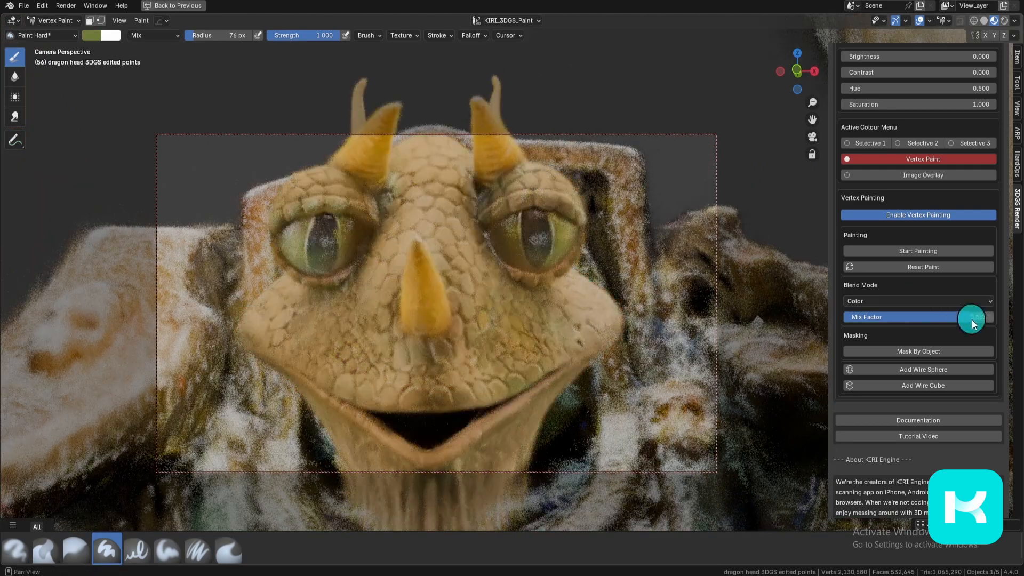
{"action": "mouse_move", "coordinate": [971, 319]}
{"action": "left_mouse_down"}
{"action": "mouse_move", "coordinate": [863, 318]}
{"action": "mouse_move", "coordinate": [958, 318]}
{"action": "left_mouse_up"}
- Set the dragon head's brightness to -0.142, contrast to 0.650, hue to 0.490 and saturation to 0.620
{"action": "scroll", "coordinate": [955, 315], "scroll_direction": "up", "scroll_amount": 5}
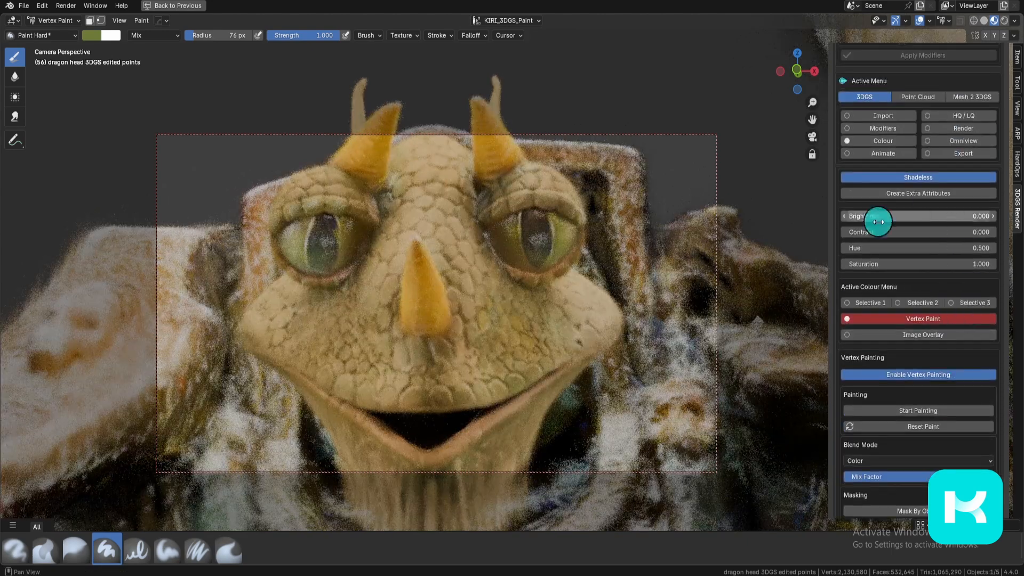
{"action": "left_click_drag", "start_coordinate": [928, 264], "coordinate": [905, 264]}
{"action": "left_click_drag", "start_coordinate": [949, 216], "coordinate": [960, 216]}
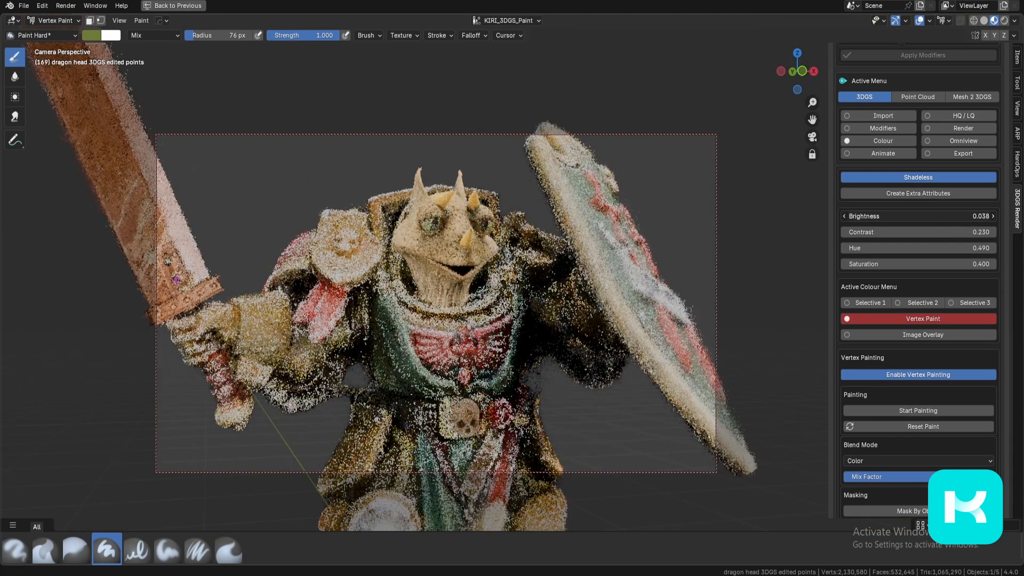
{"action": "left_click_drag", "start_coordinate": [928, 216], "coordinate": [955, 232]}
{"action": "left_click_drag", "start_coordinate": [935, 248], "coordinate": [978, 259]}
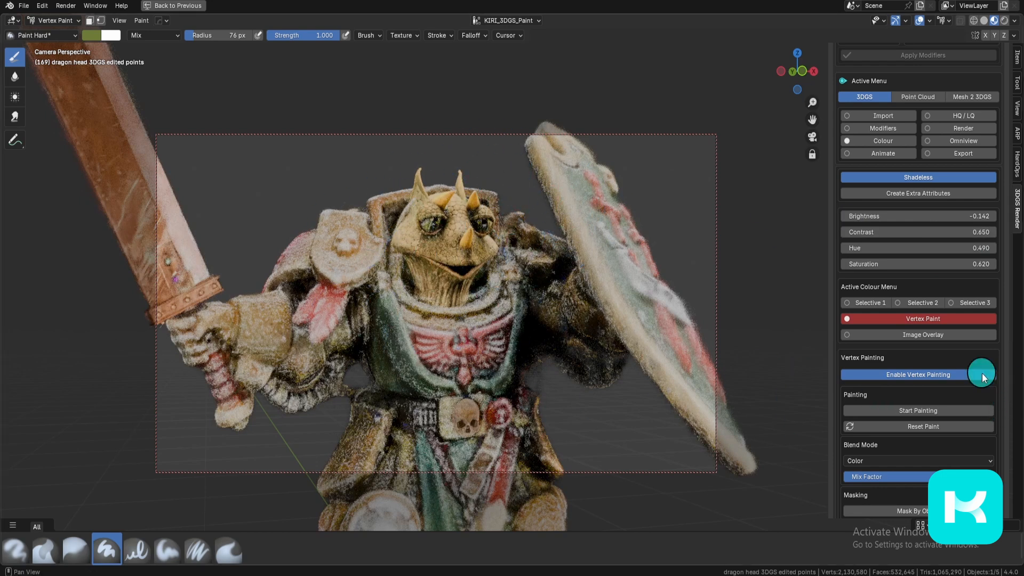
- Toggle vertex painting off and on repeatedly to compare the dragon head with and without its paint
{"action": "left_click", "coordinate": [984, 376]}
{"action": "left_click", "coordinate": [984, 375]}
{"action": "left_click", "coordinate": [983, 376]}
{"action": "left_click", "coordinate": [984, 376]}
{"action": "left_click", "coordinate": [983, 376]}
{"action": "left_click", "coordinate": [983, 377]}
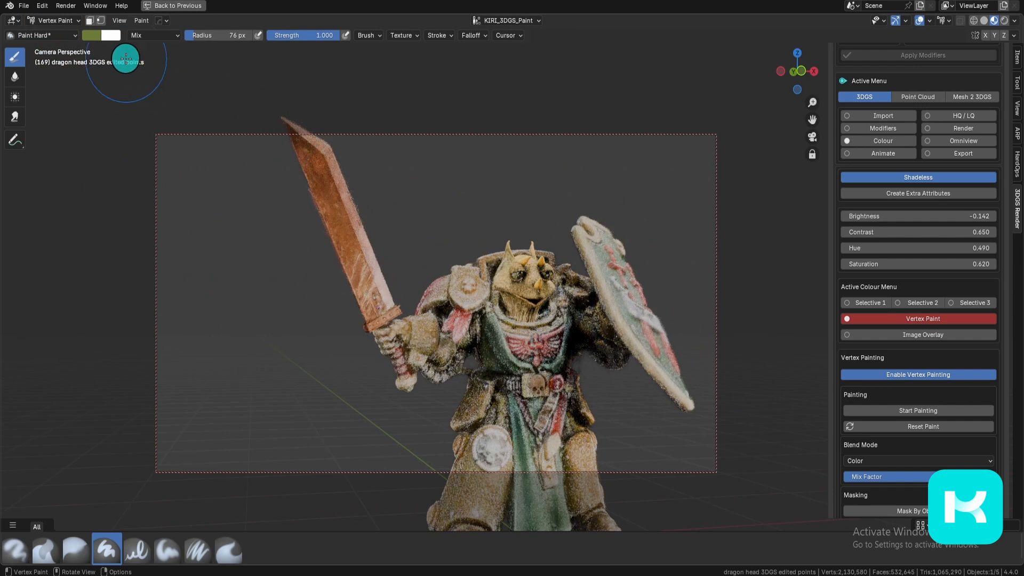
- Return to Object Mode, select the sword, and start vertex painting on it
{"action": "left_click", "coordinate": [65, 20]}
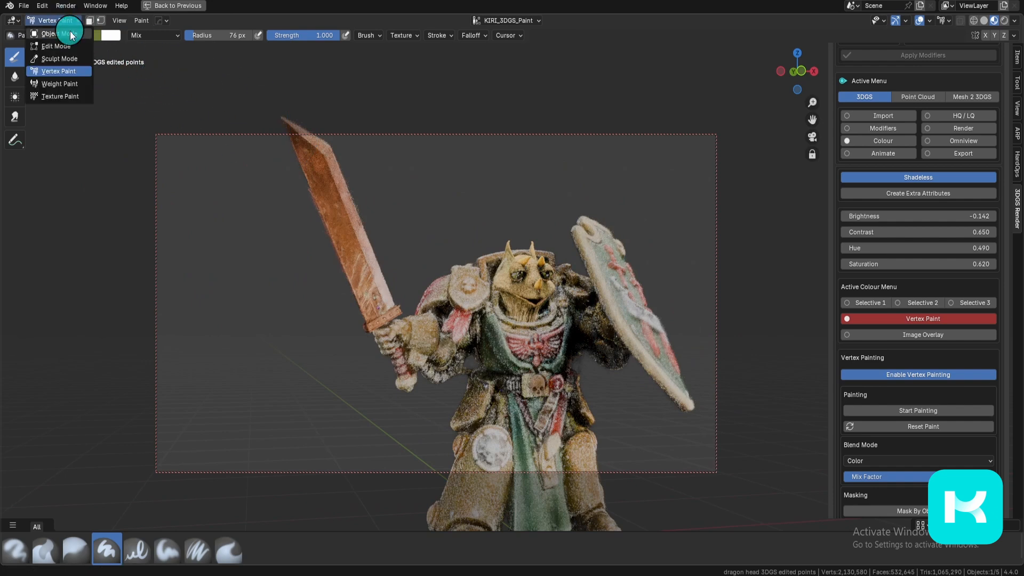
{"action": "left_click", "coordinate": [58, 33]}
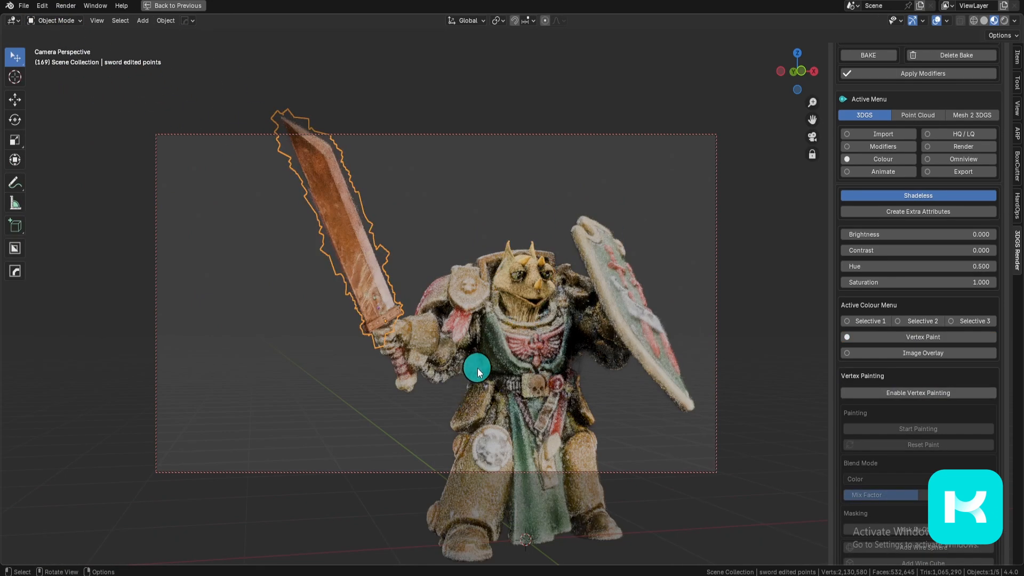
{"action": "key", "text": "ctrl+z"}
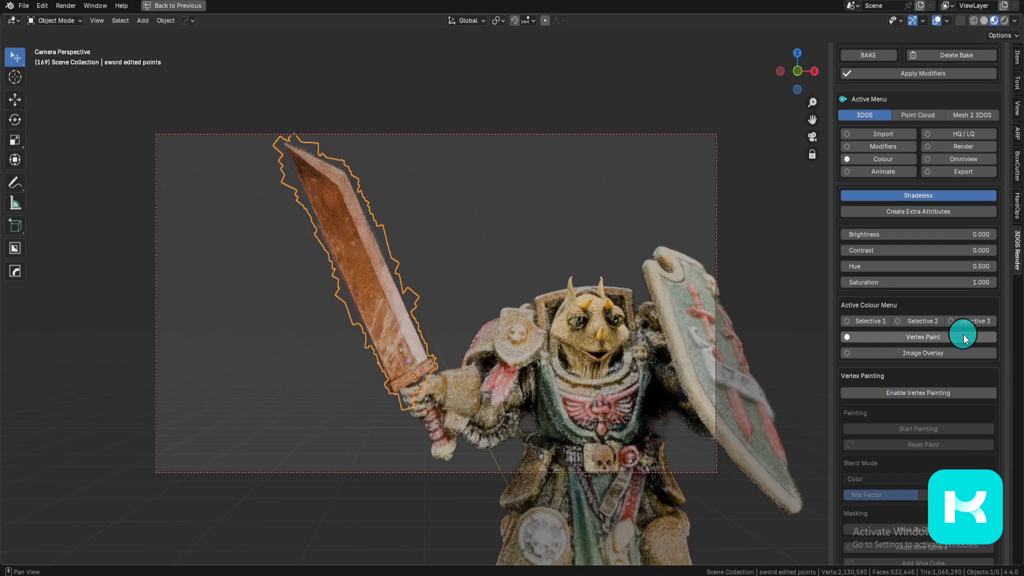
{"action": "left_click", "coordinate": [881, 392]}
{"action": "scroll", "coordinate": [890, 395], "scroll_direction": "down", "scroll_amount": 4}
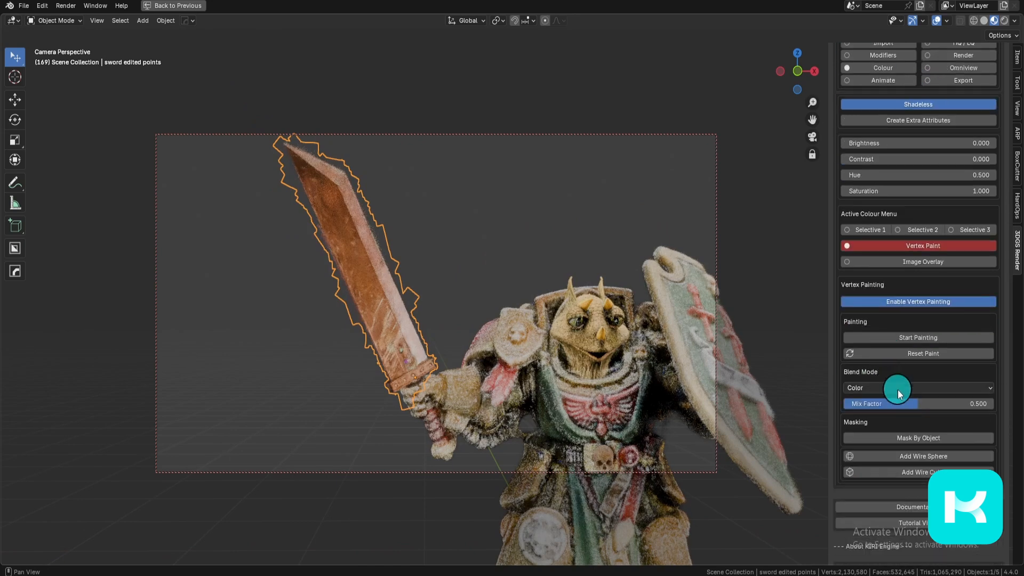
{"action": "left_click", "coordinate": [967, 339]}
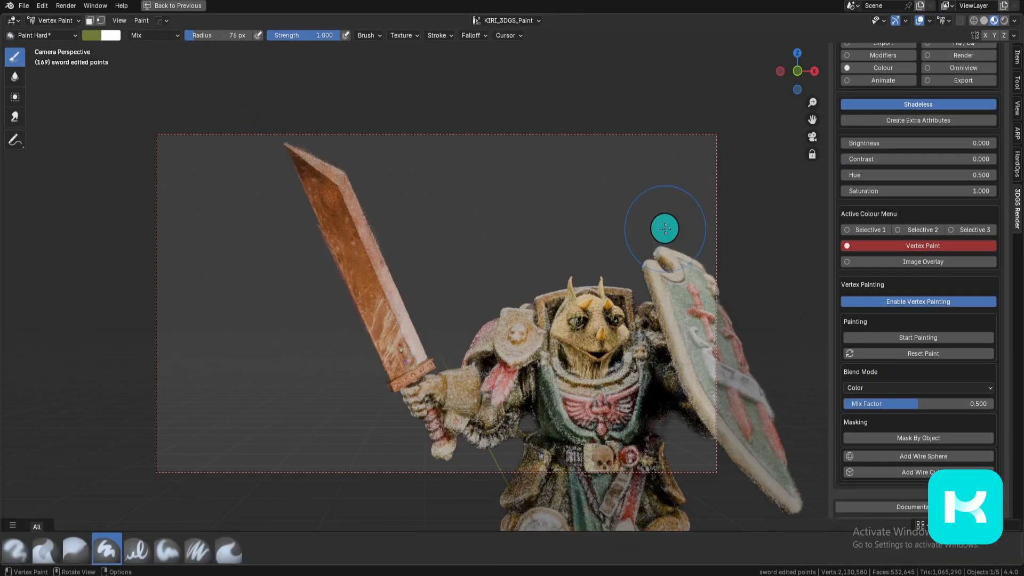
- Sample a dark colour from the figure for the brush and paint over the whole sword in Color blend mode
{"action": "left_click", "coordinate": [94, 38]}
{"action": "left_click", "coordinate": [178, 203]}
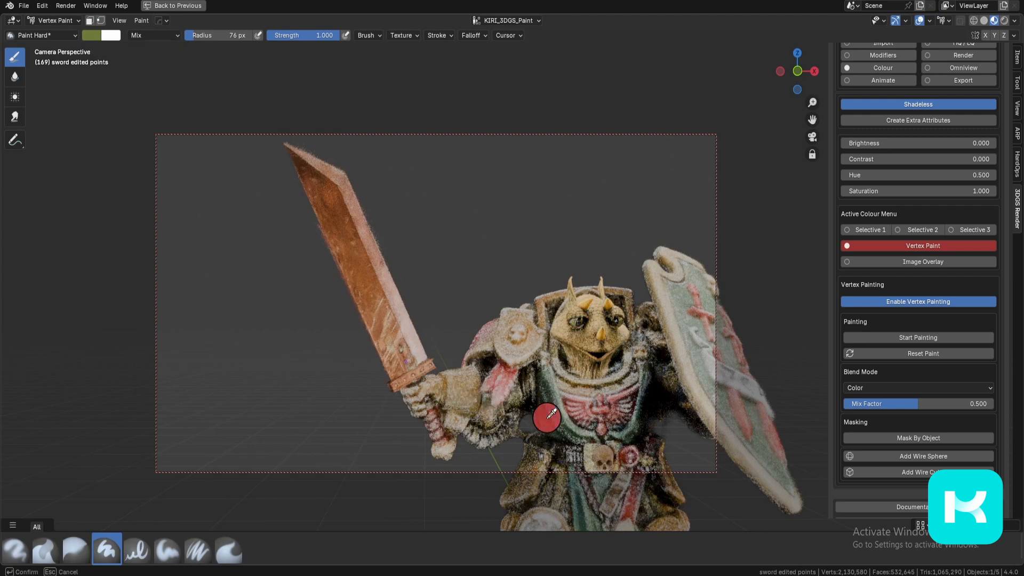
{"action": "mouse_move", "coordinate": [373, 327]}
{"action": "left_mouse_down"}
{"action": "mouse_move", "coordinate": [313, 165]}
{"action": "mouse_move", "coordinate": [396, 289]}
{"action": "mouse_move", "coordinate": [416, 345]}
{"action": "left_mouse_up"}
{"action": "scroll", "coordinate": [871, 288], "scroll_direction": "down", "scroll_amount": 5}
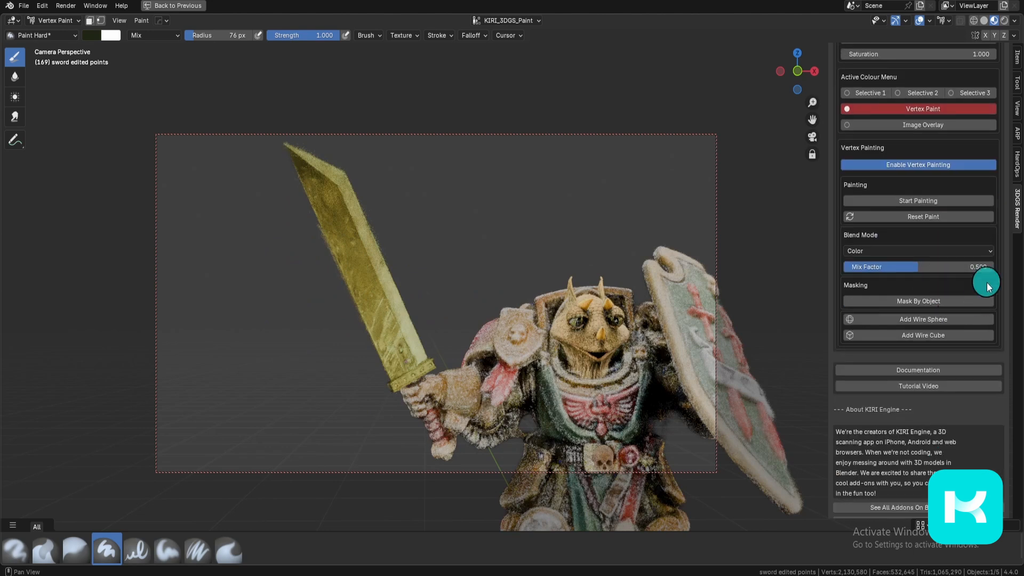
{"action": "left_click", "coordinate": [918, 251]}
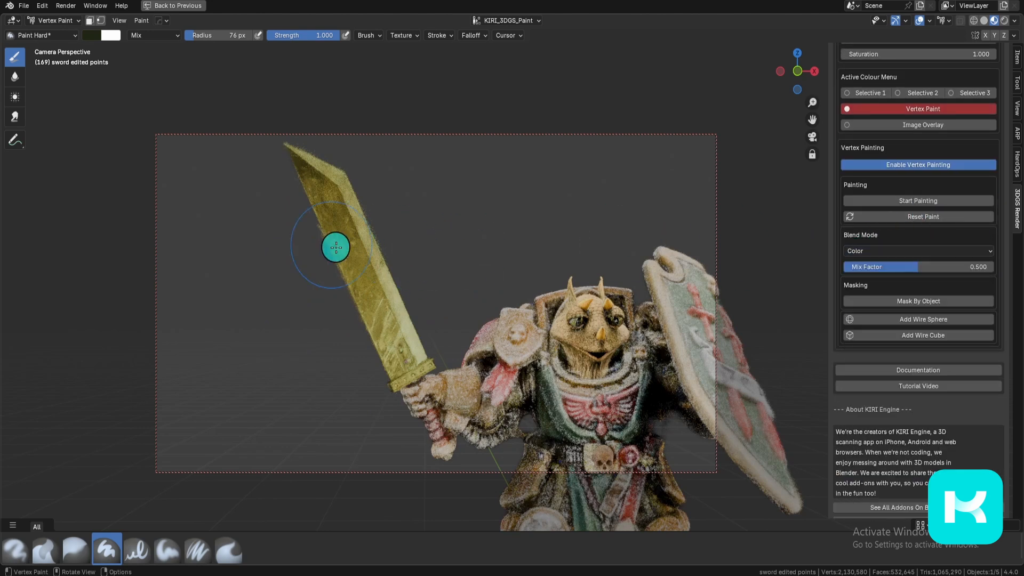
- Set the sword's vertex paint blend mode to Hue with a mix factor of 0.201
{"action": "left_click", "coordinate": [888, 250]}
{"action": "left_click", "coordinate": [905, 453]}
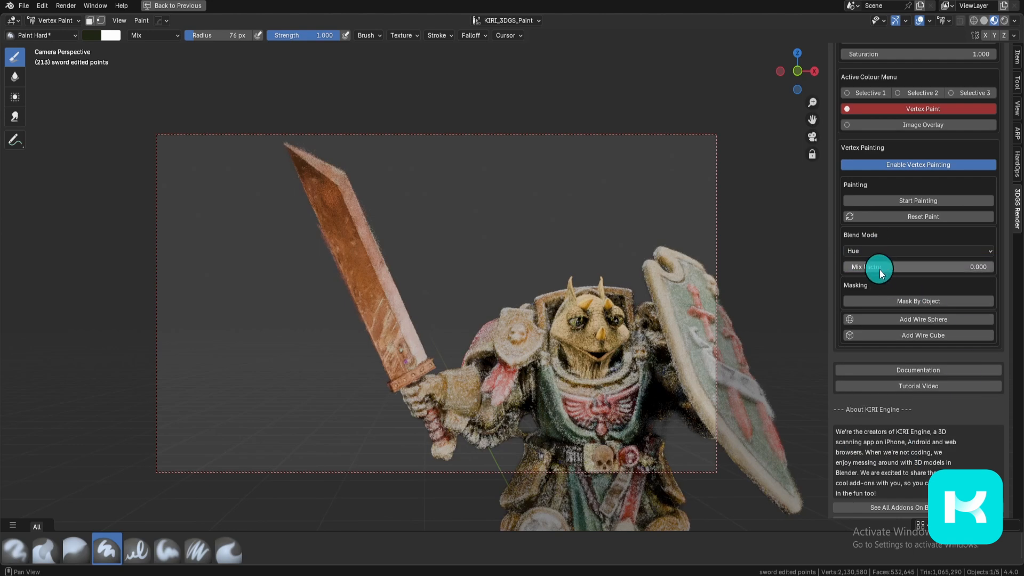
{"action": "left_click_drag", "start_coordinate": [907, 267], "coordinate": [916, 266]}
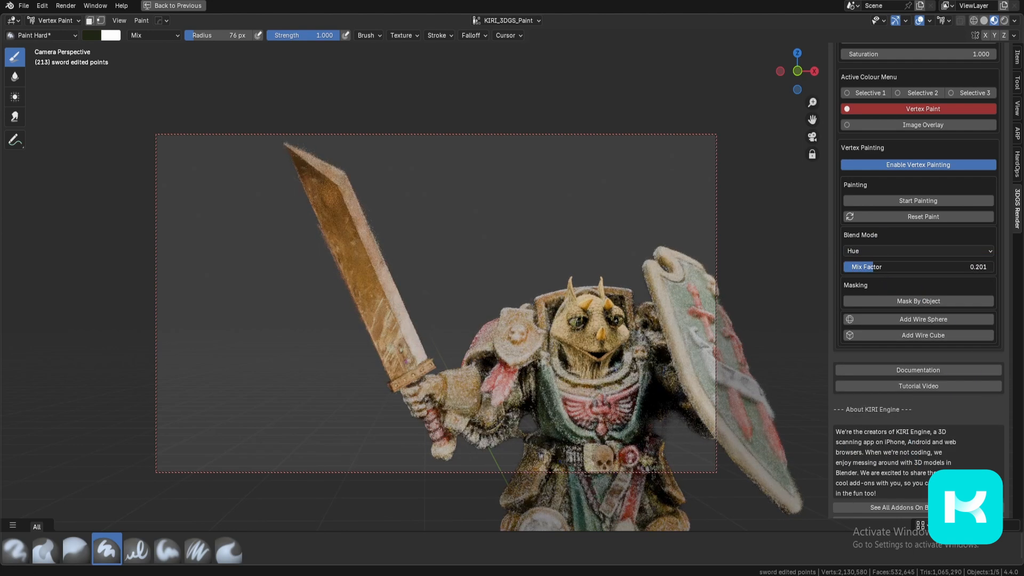
{"action": "middle_click_drag", "start_coordinate": [705, 358], "coordinate": [649, 325], "text": "shift"}
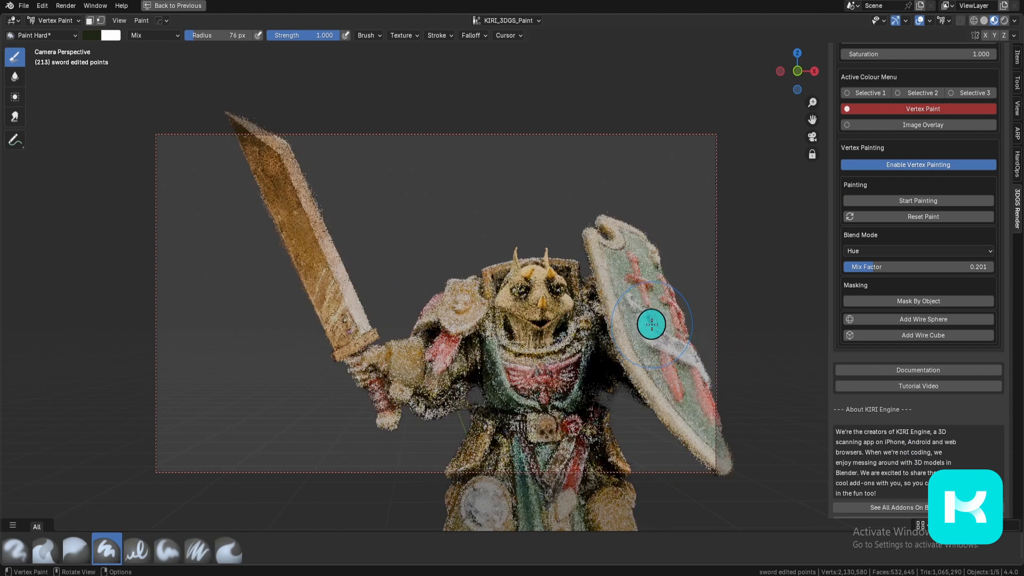
{"action": "scroll", "coordinate": [650, 321], "scroll_direction": "down", "scroll_amount": 3}
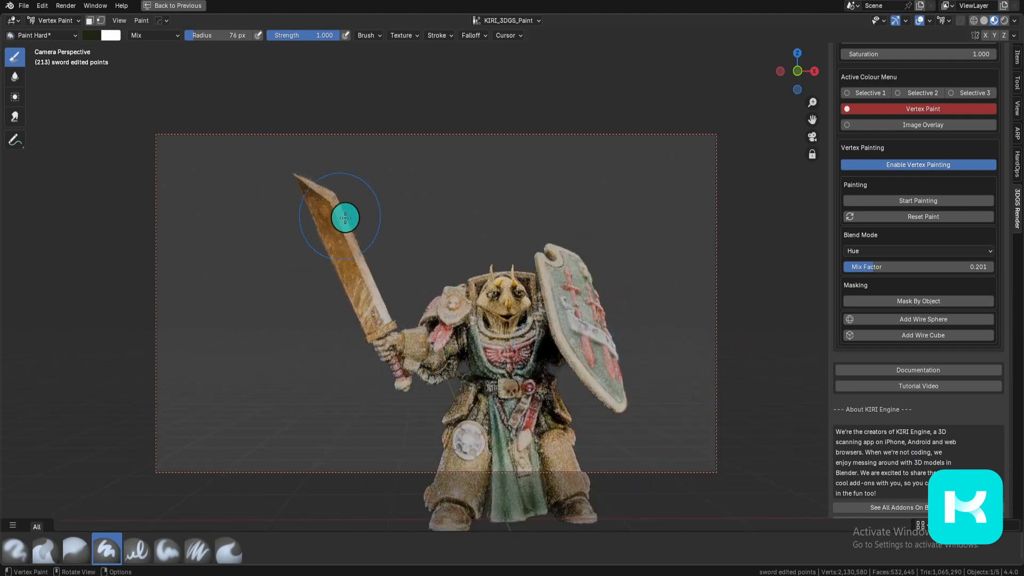
{"action": "scroll", "coordinate": [960, 240], "scroll_direction": "up", "scroll_amount": 2}
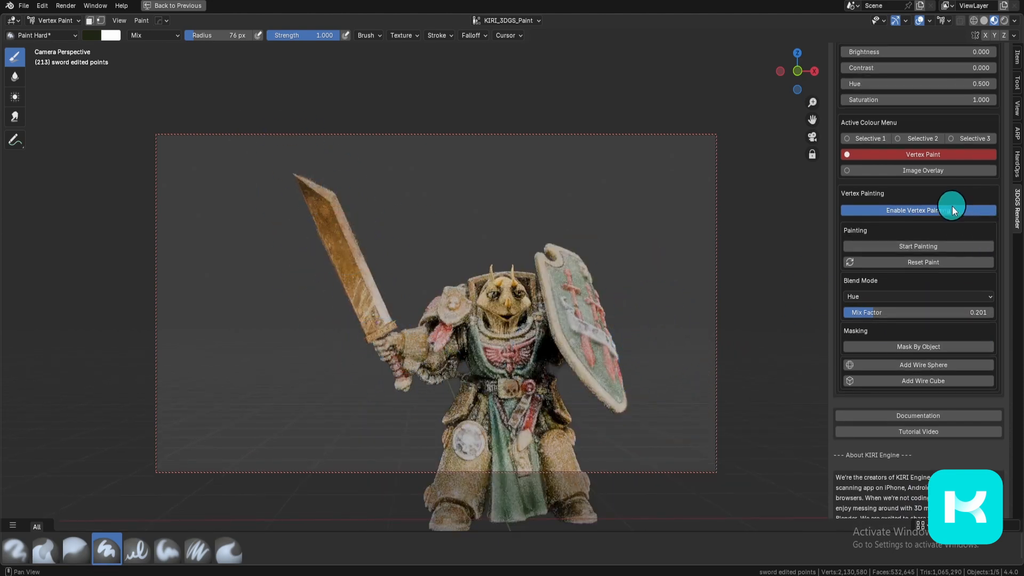
- Toggle vertex painting off and on repeatedly to compare the sword with and without its paint
{"action": "left_click", "coordinate": [968, 210]}
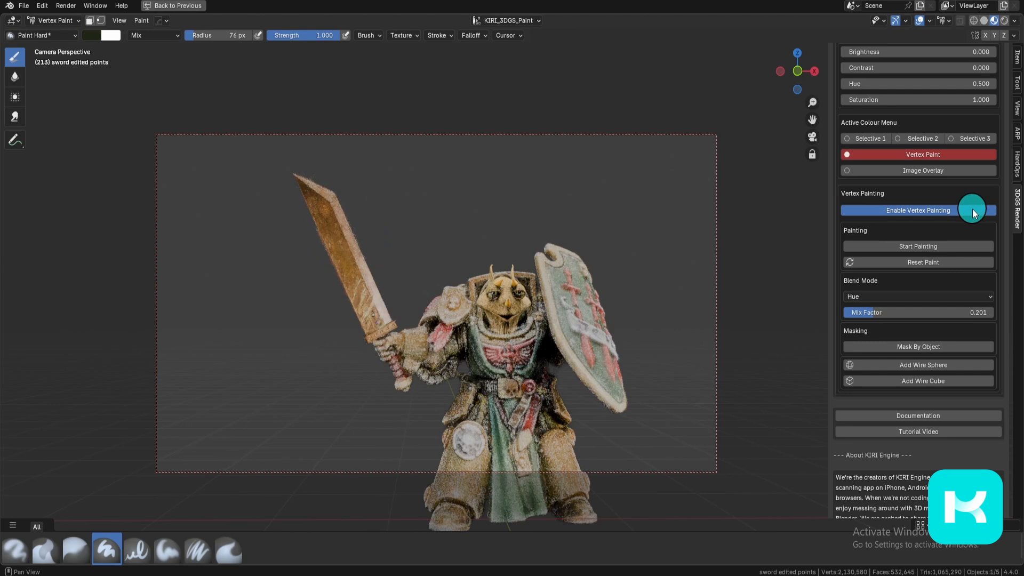
{"action": "left_click", "coordinate": [972, 210]}
{"action": "left_click", "coordinate": [972, 209]}
{"action": "left_click", "coordinate": [972, 209]}
{"action": "left_click", "coordinate": [972, 209]}
{"action": "left_click", "coordinate": [973, 210]}
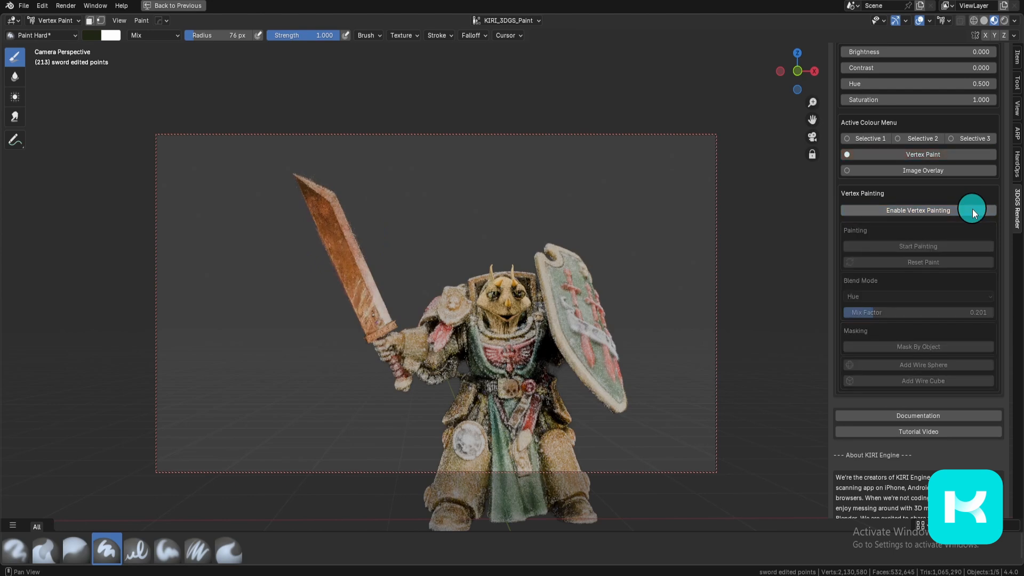
{"action": "left_click", "coordinate": [973, 211]}
{"action": "left_click", "coordinate": [972, 211]}
{"action": "left_click", "coordinate": [972, 212]}
{"action": "left_click", "coordinate": [972, 211]}
{"action": "left_click", "coordinate": [973, 211]}
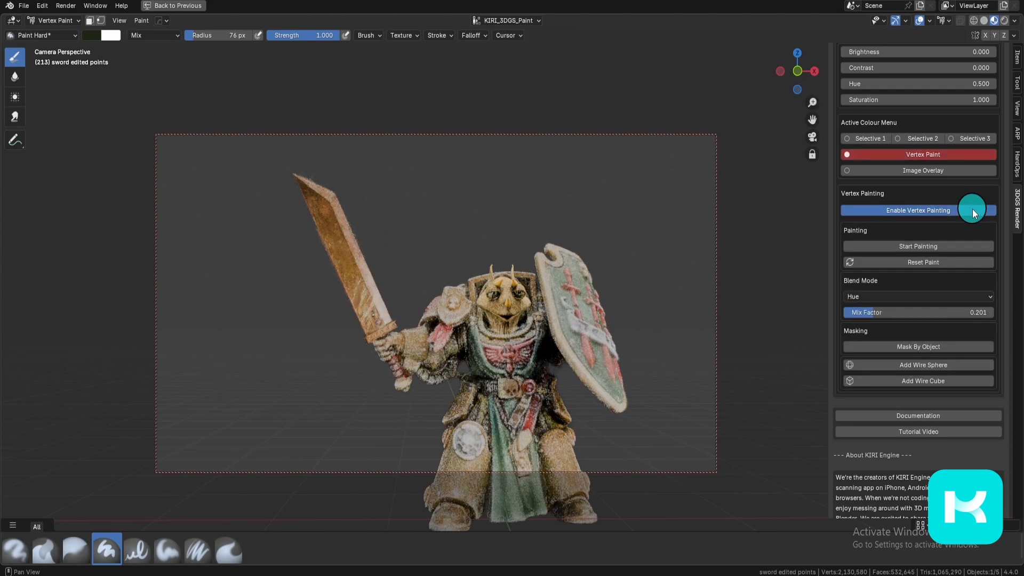
- Return to Object Mode, select the Warhammer figure, and switch its render material to HQ Mode (Blended Alpha)
{"action": "left_click", "coordinate": [54, 20]}
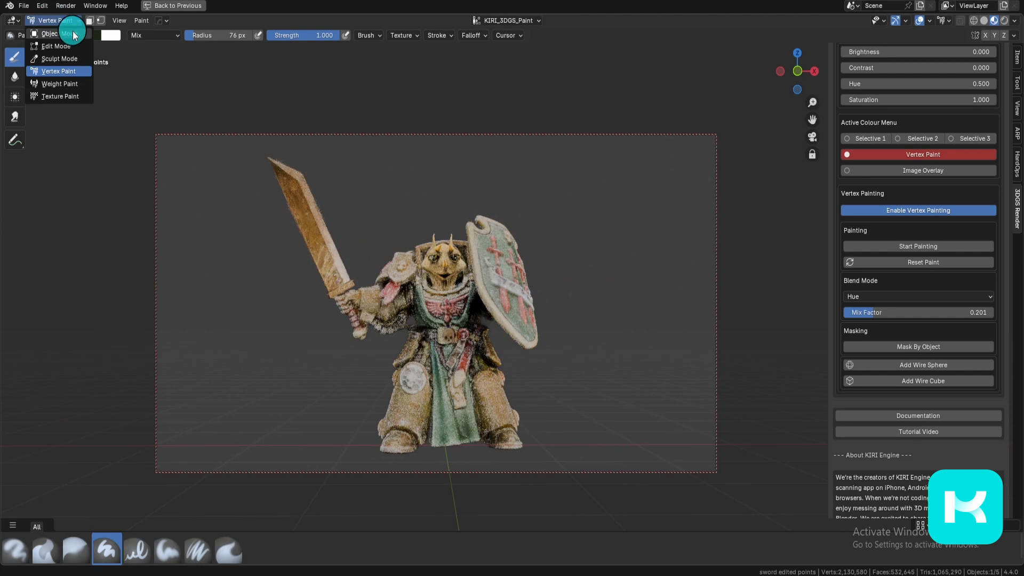
{"action": "left_click", "coordinate": [72, 34]}
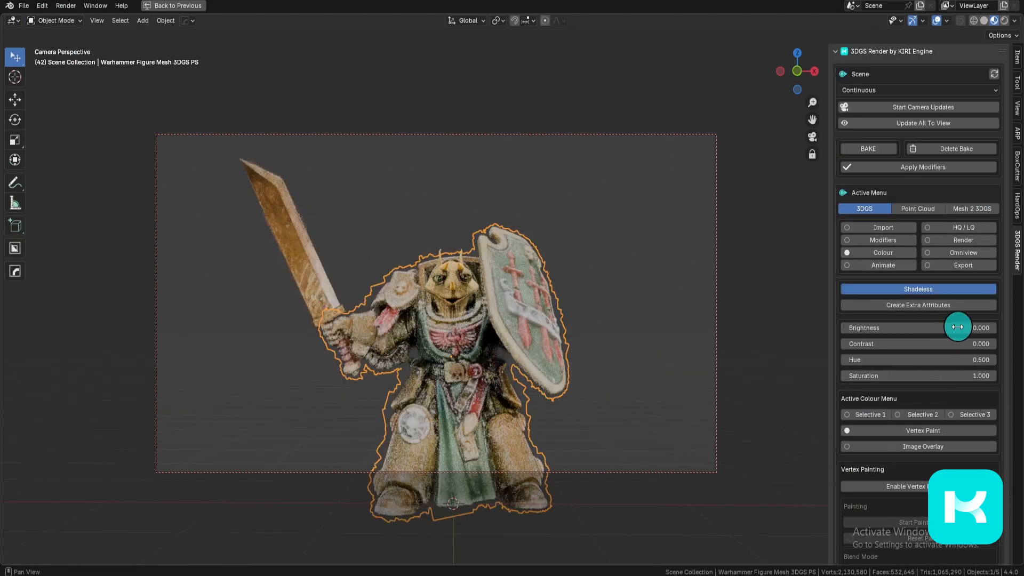
{"action": "left_click", "coordinate": [965, 228]}
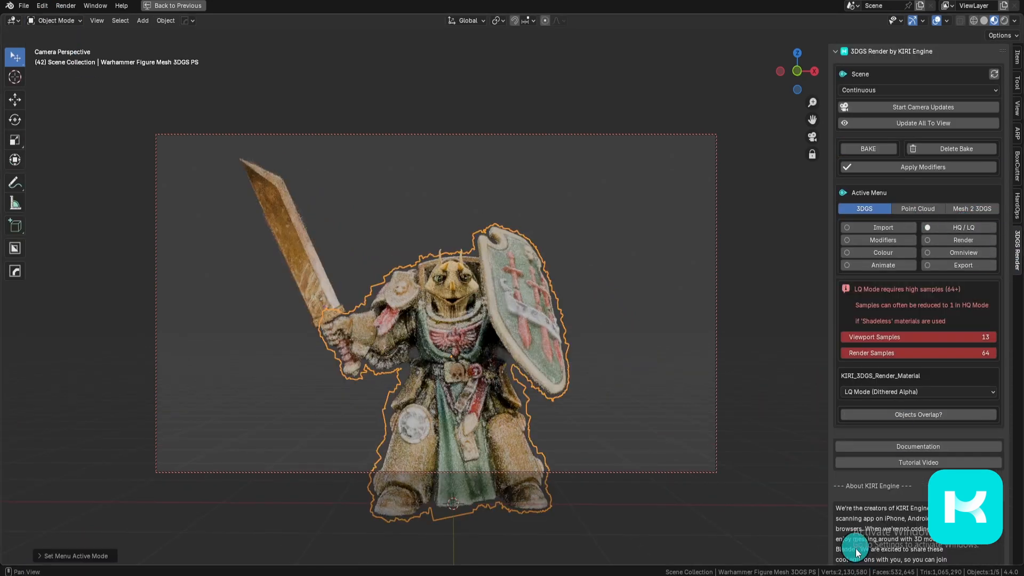
{"action": "left_click", "coordinate": [933, 394]}
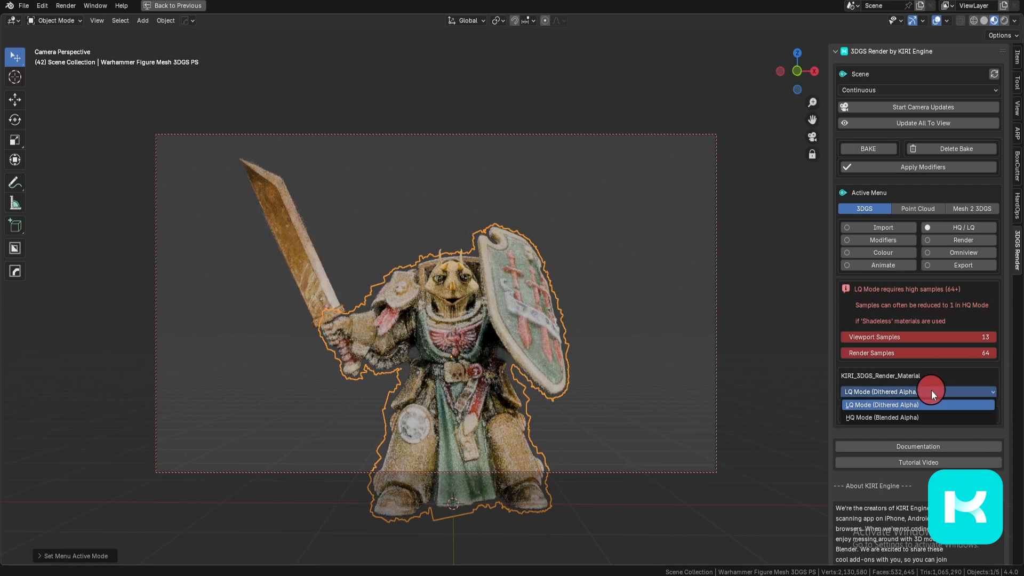
{"action": "left_click", "coordinate": [939, 417]}
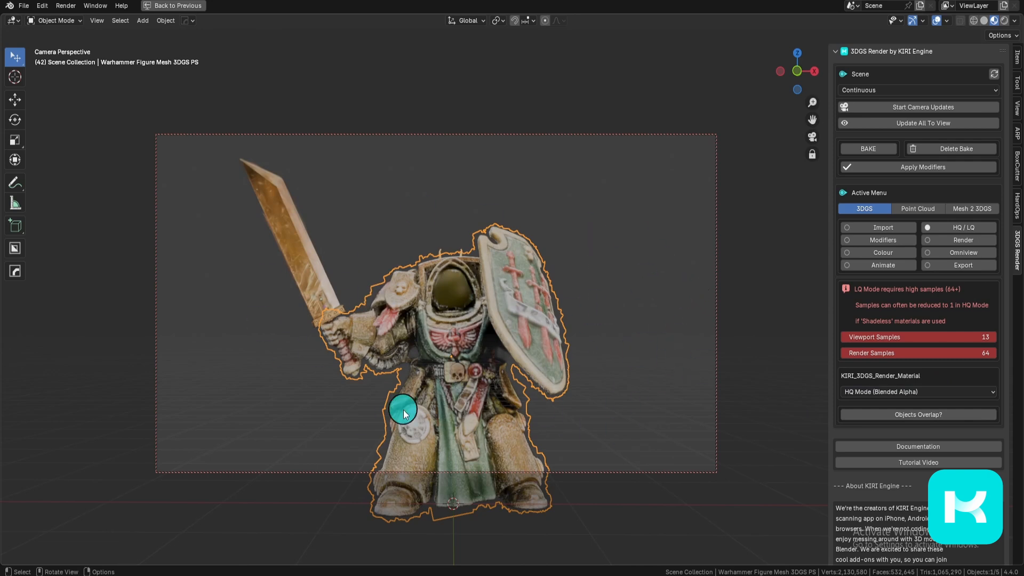
- Enable the overlapping objects option and generate a merged HQ object from the splat parts
{"action": "scroll", "coordinate": [983, 416], "scroll_direction": "down", "scroll_amount": 2}
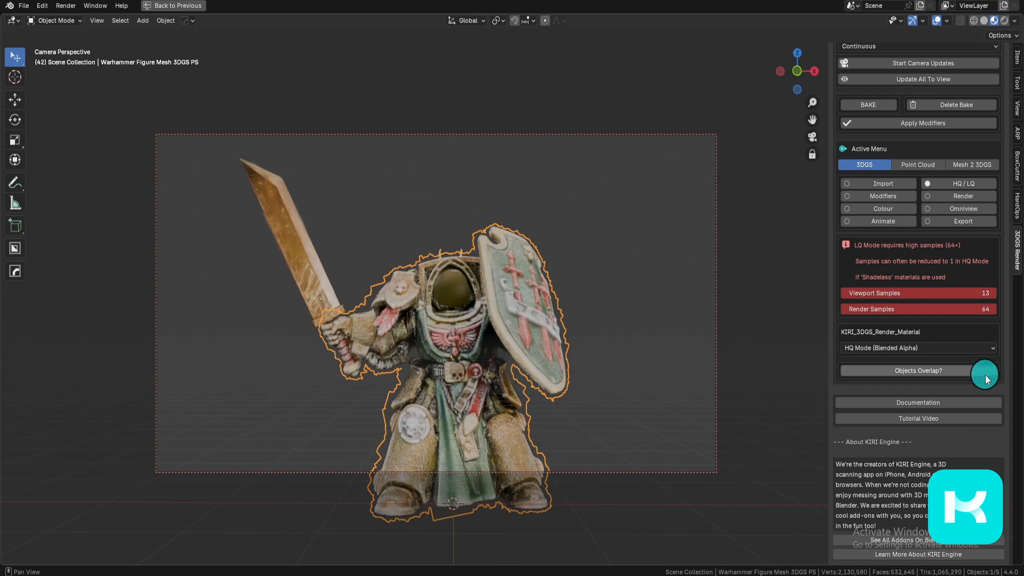
{"action": "left_click", "coordinate": [978, 371]}
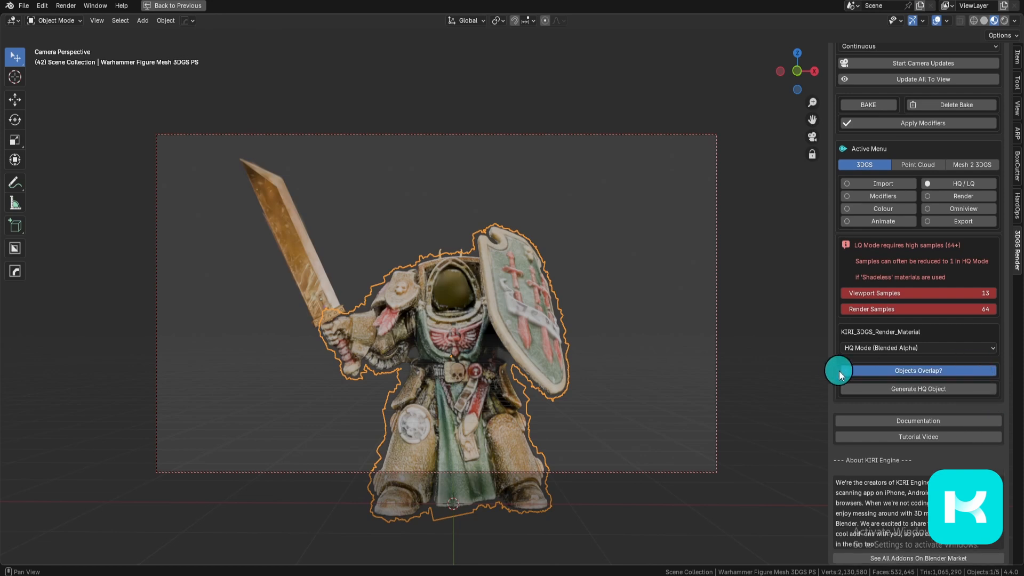
{"action": "left_click", "coordinate": [962, 391]}
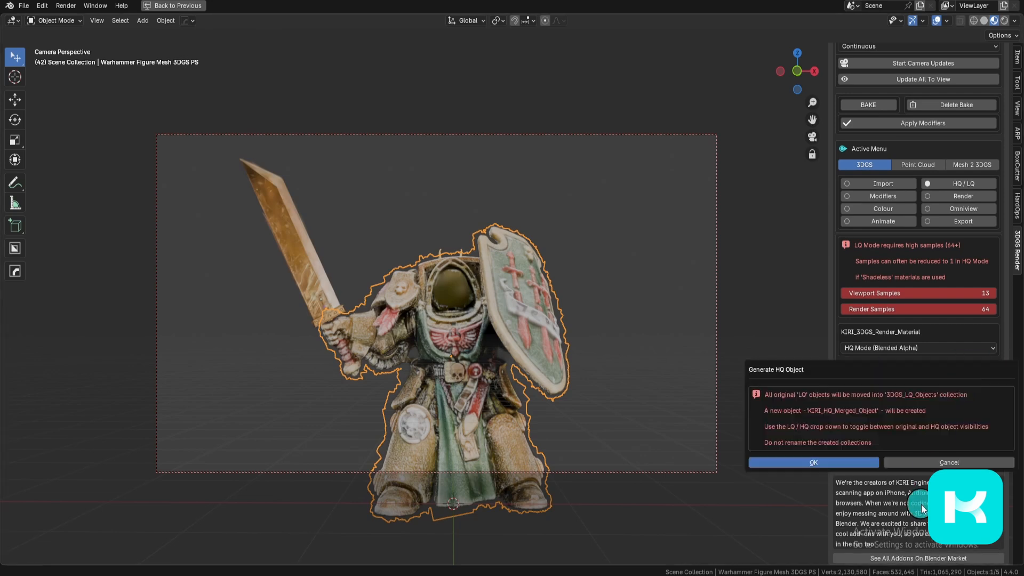
{"action": "key", "text": "Return"}
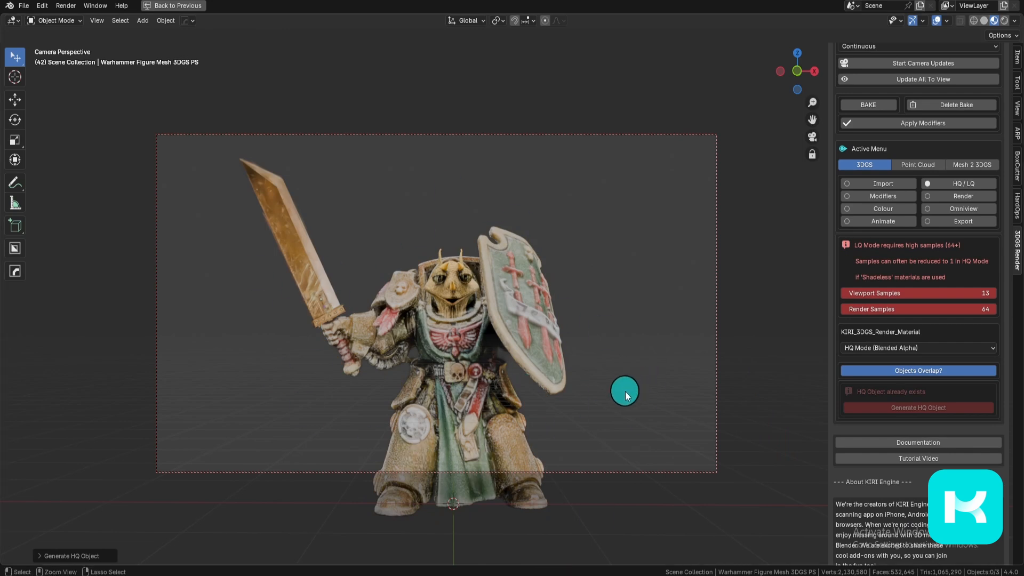
- Restore the full layout and select the LQ objects collection, followed by the merged HQ object, to inspect them
{"action": "key", "text": "ctrl+space"}
{"action": "left_click", "coordinate": [865, 70]}
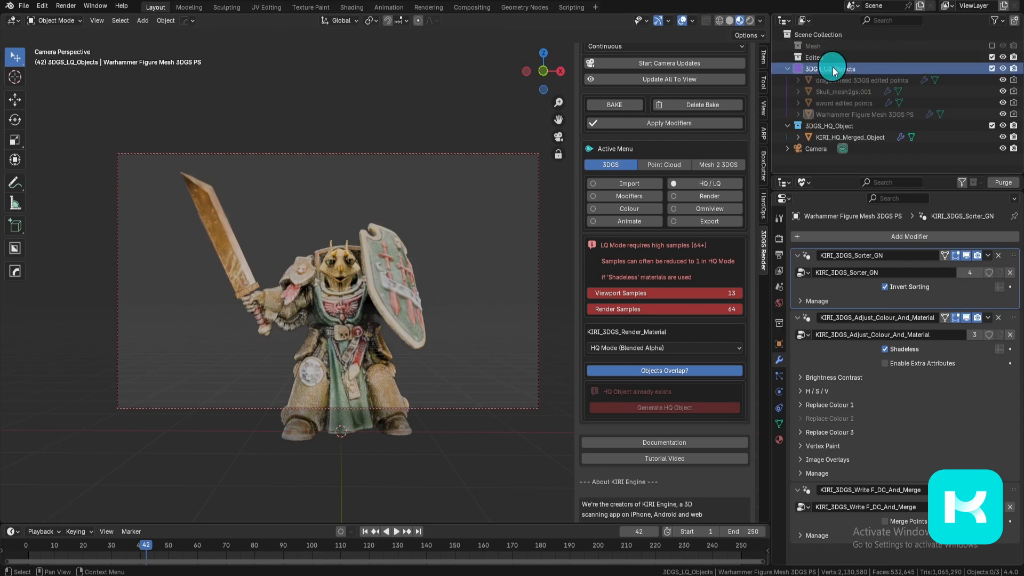
{"action": "left_click", "coordinate": [840, 137]}
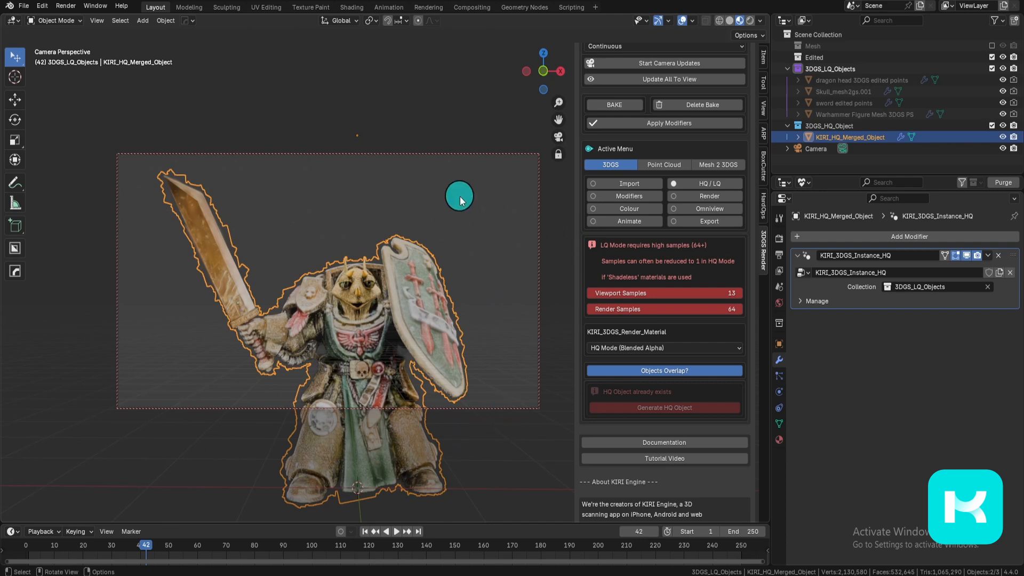
- Switch the render material back to LQ Mode (Dithered Alpha) and turn off the overlapping objects option
{"action": "left_click", "coordinate": [661, 347]}
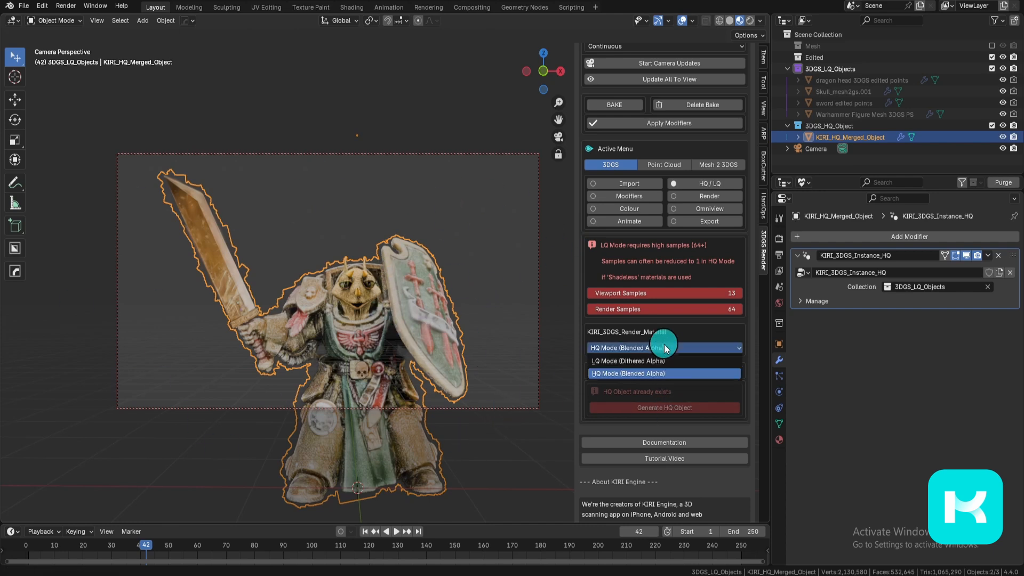
{"action": "left_click", "coordinate": [667, 362]}
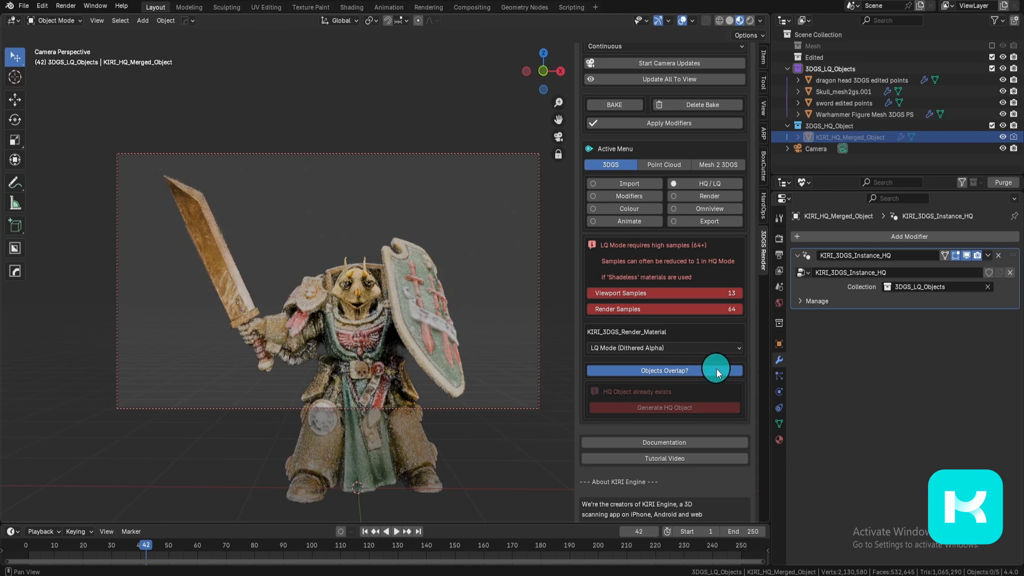
{"action": "left_click", "coordinate": [717, 372]}
{"action": "left_click_drag", "start_coordinate": [722, 352], "coordinate": [389, 120]}
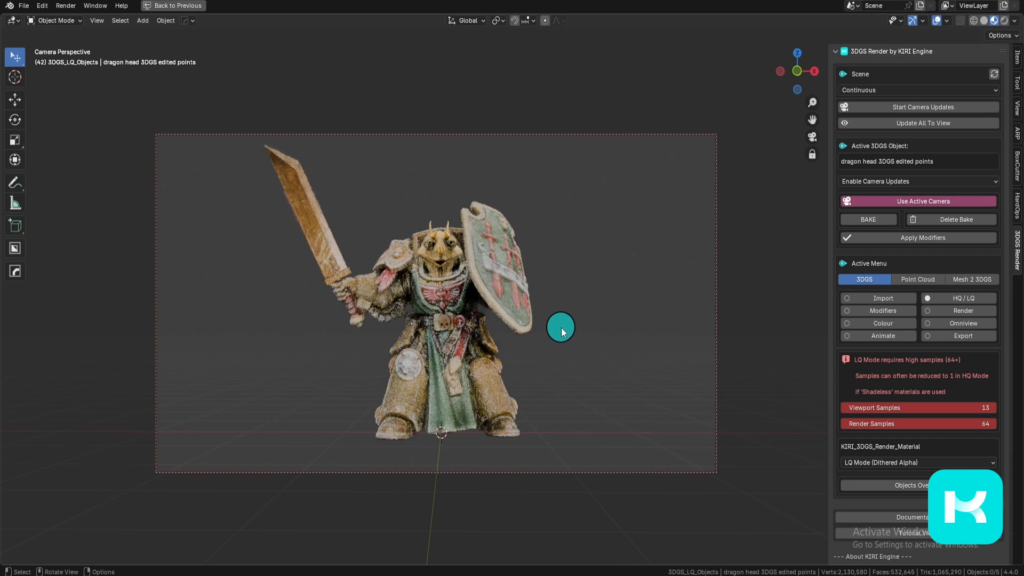
- Select the figure body, sword, belt skull and dragon head in turn to check the separate parts
{"action": "left_click", "coordinate": [511, 329]}
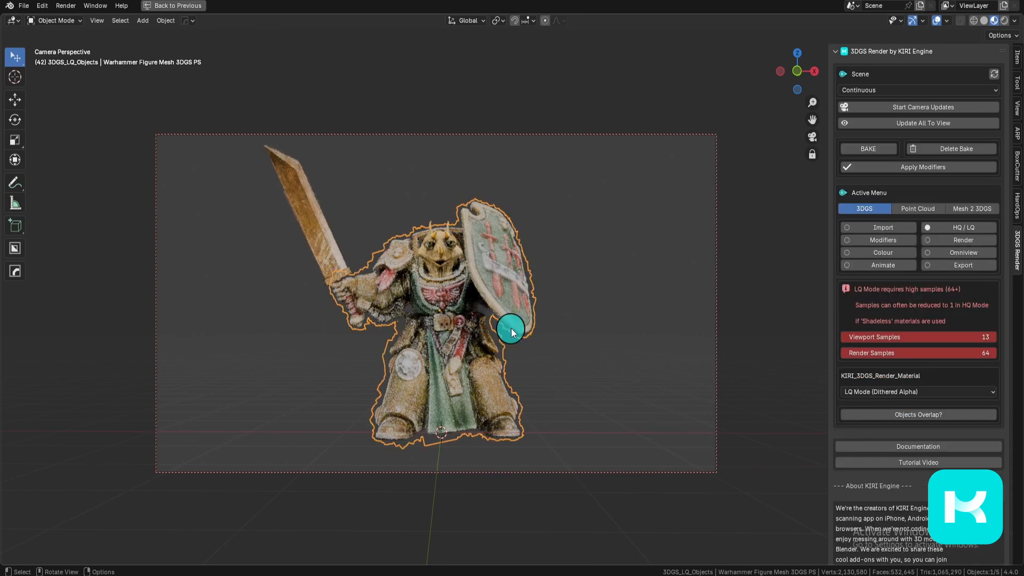
{"action": "left_click", "coordinate": [344, 232]}
{"action": "left_click", "coordinate": [449, 324]}
{"action": "left_click", "coordinate": [441, 249]}
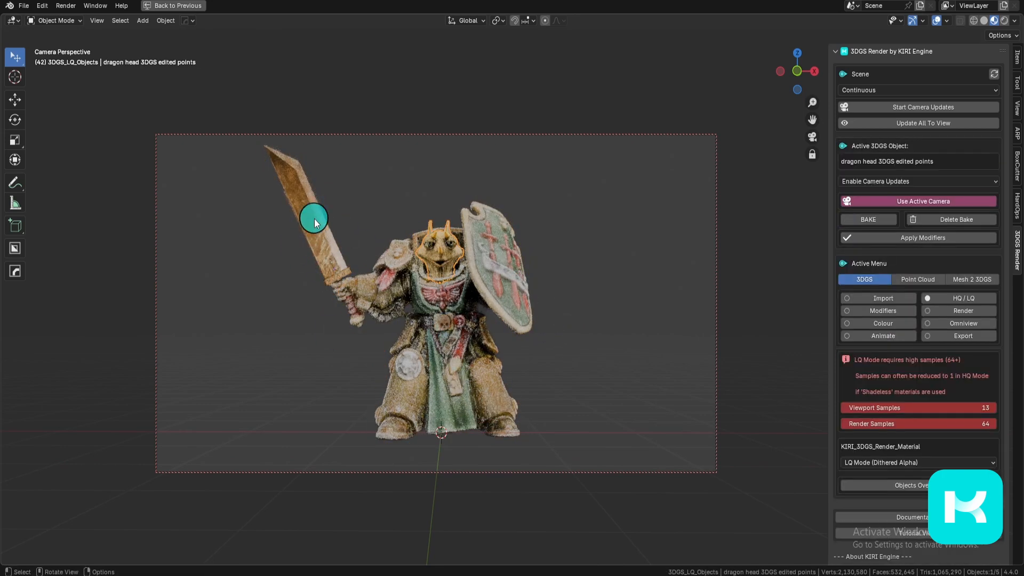
{"action": "left_click", "coordinate": [313, 221]}
{"action": "left_click", "coordinate": [440, 249]}
{"action": "left_click", "coordinate": [497, 278]}
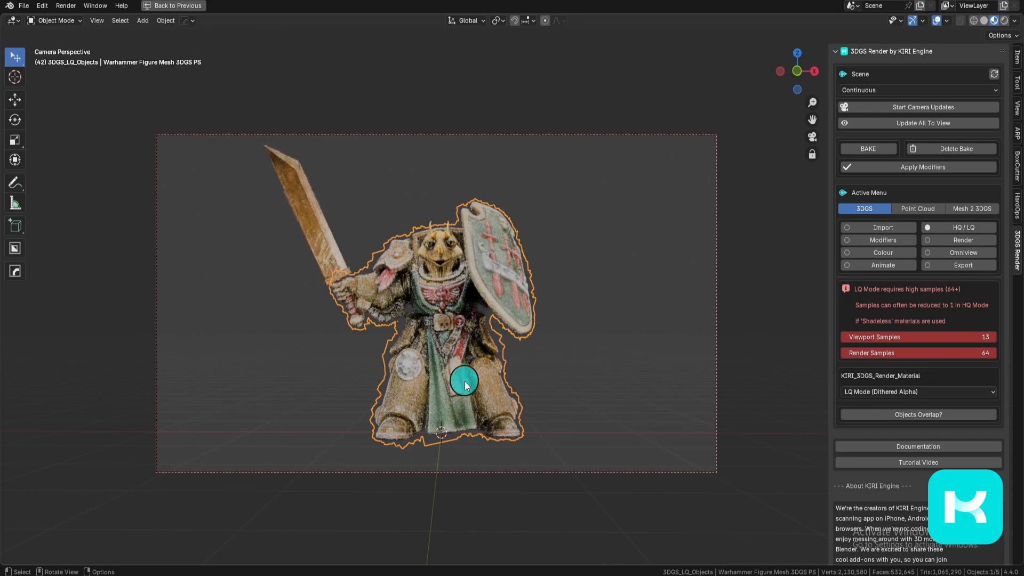
{"action": "left_click", "coordinate": [440, 249]}
{"action": "left_click", "coordinate": [377, 303]}
{"action": "left_click", "coordinate": [333, 243]}
{"action": "left_click", "coordinate": [420, 368]}
{"action": "left_click", "coordinate": [446, 325]}
{"action": "left_click", "coordinate": [450, 245]}
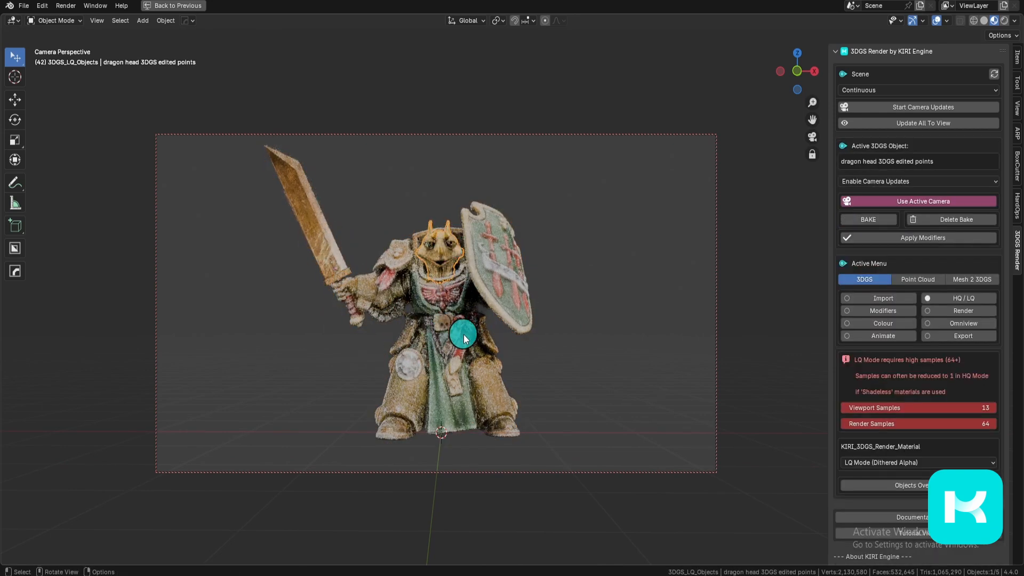
{"action": "left_click", "coordinate": [494, 278]}
{"action": "left_click", "coordinate": [338, 271]}
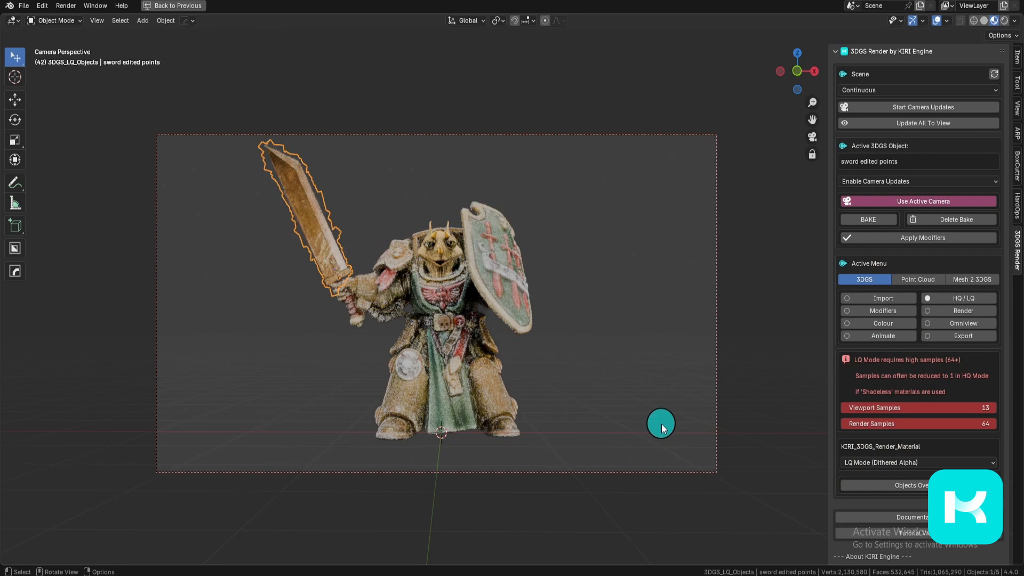
- Show the object transform properties and examine the rotations of the sword, dragon head, belt skull and figure body
{"action": "left_click", "coordinate": [1018, 60]}
{"action": "left_click", "coordinate": [289, 211]}
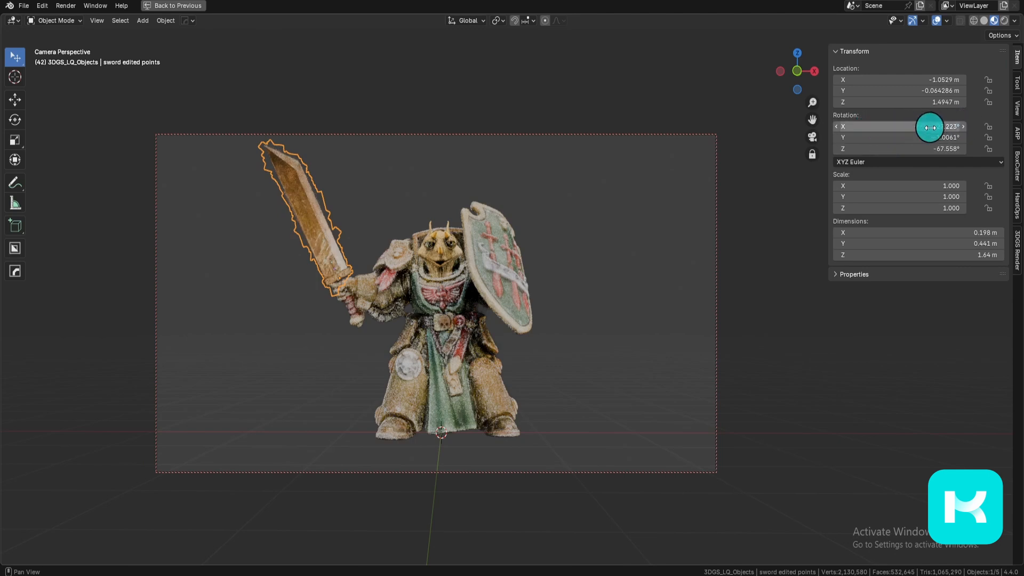
{"action": "left_click", "coordinate": [442, 260]}
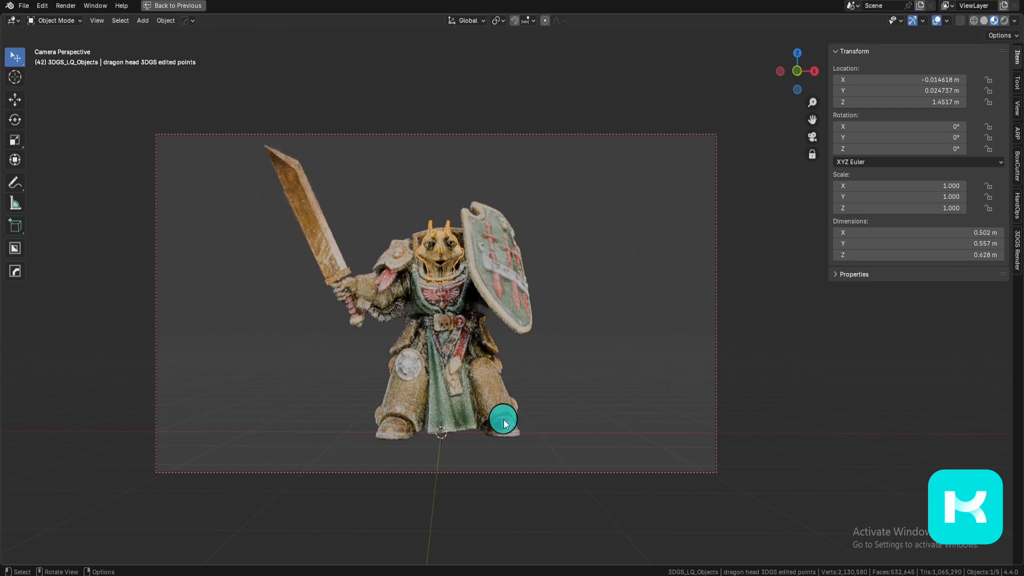
{"action": "left_click", "coordinate": [450, 330]}
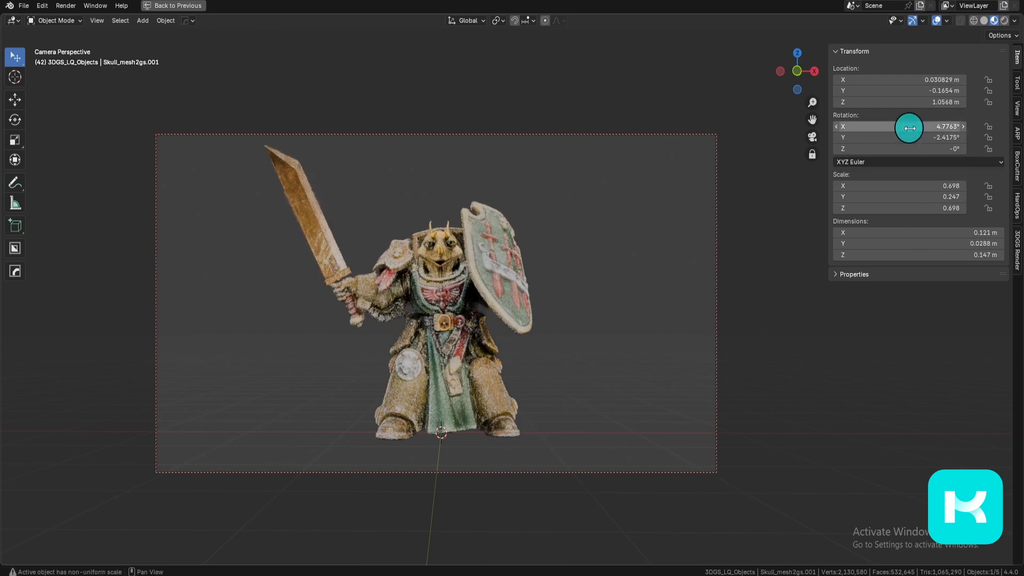
{"action": "left_click", "coordinate": [448, 258]}
{"action": "left_click", "coordinate": [485, 270]}
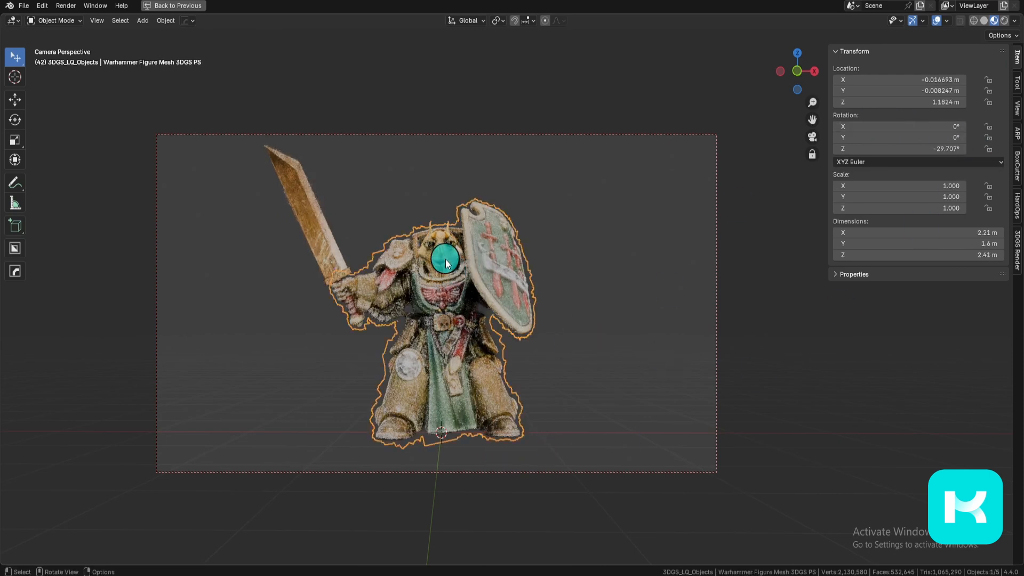
- Cycle the selection repeatedly through the dragon head, belt skull, sword and figure body to compare their transform values
{"action": "left_click", "coordinate": [446, 259]}
{"action": "left_click", "coordinate": [446, 328]}
{"action": "left_click", "coordinate": [329, 229]}
{"action": "left_click", "coordinate": [448, 226]}
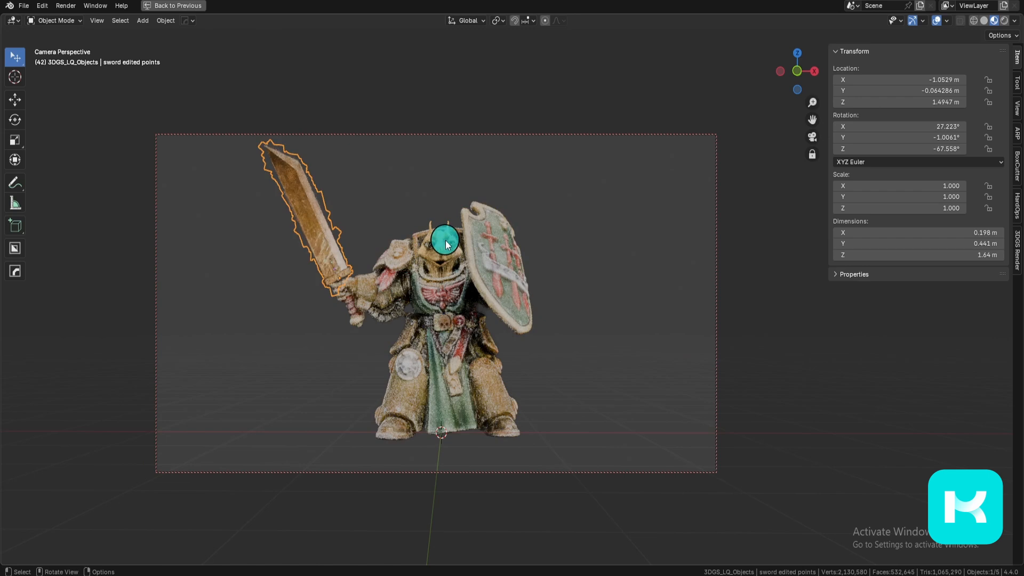
{"action": "left_click", "coordinate": [449, 321]}
{"action": "left_click", "coordinate": [510, 283]}
{"action": "left_click", "coordinate": [441, 287]}
{"action": "left_click", "coordinate": [456, 334]}
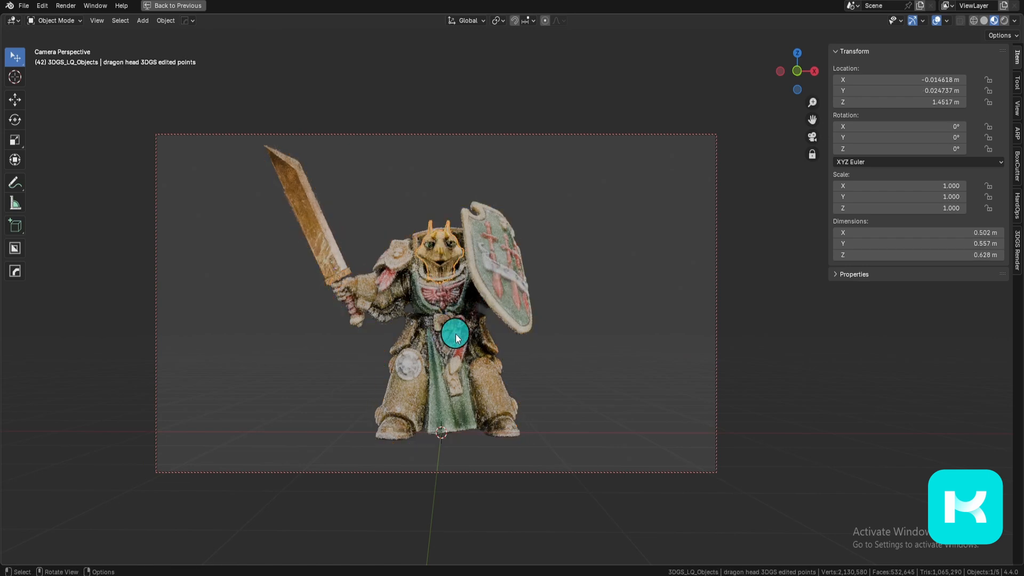
{"action": "left_click", "coordinate": [504, 260]}
{"action": "left_click", "coordinate": [401, 295]}
{"action": "left_click", "coordinate": [318, 229]}
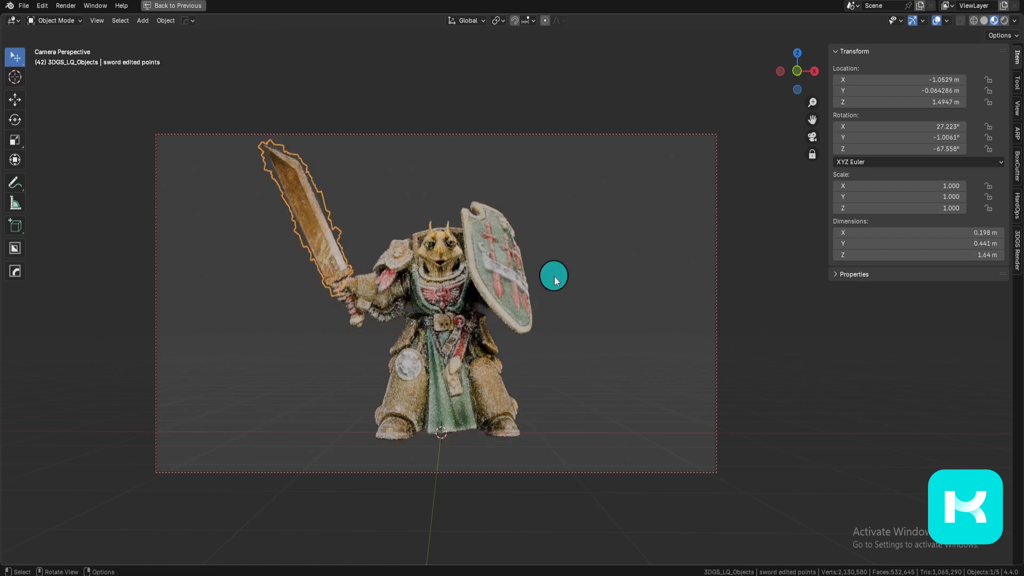
{"action": "left_click", "coordinate": [443, 249]}
{"action": "left_click", "coordinate": [502, 242]}
{"action": "left_click", "coordinate": [450, 374]}
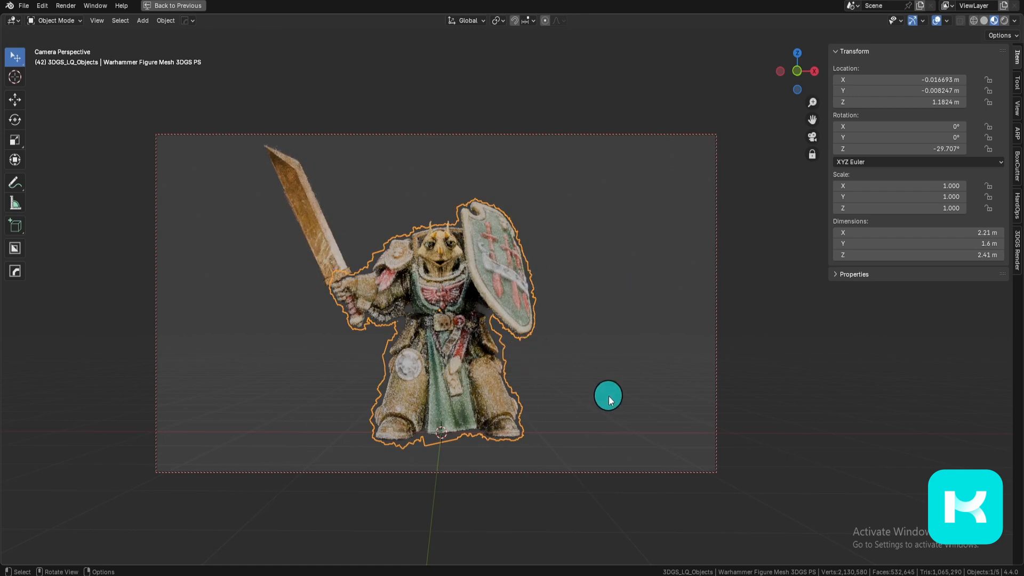
- Apply the 3DGS transforms and colour to the figure body and hide it
{"action": "key", "text": "ctrl+a"}
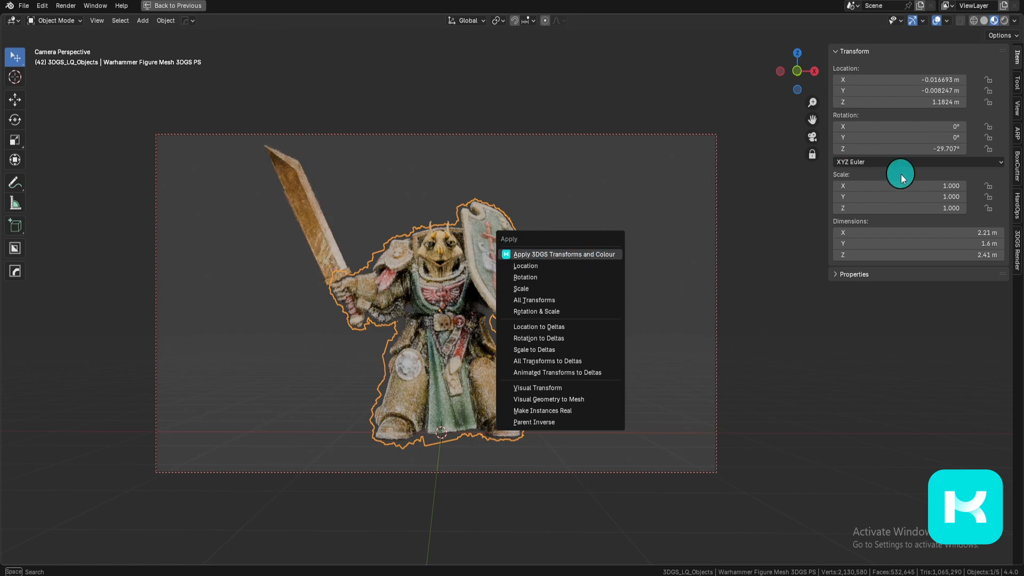
{"action": "key", "text": "r"}
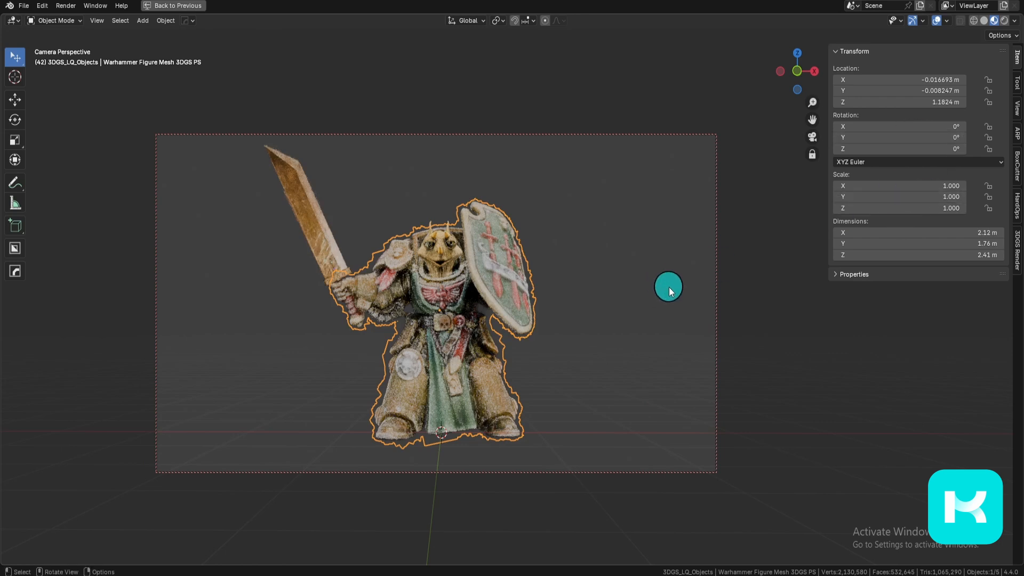
{"action": "key", "text": "g"}
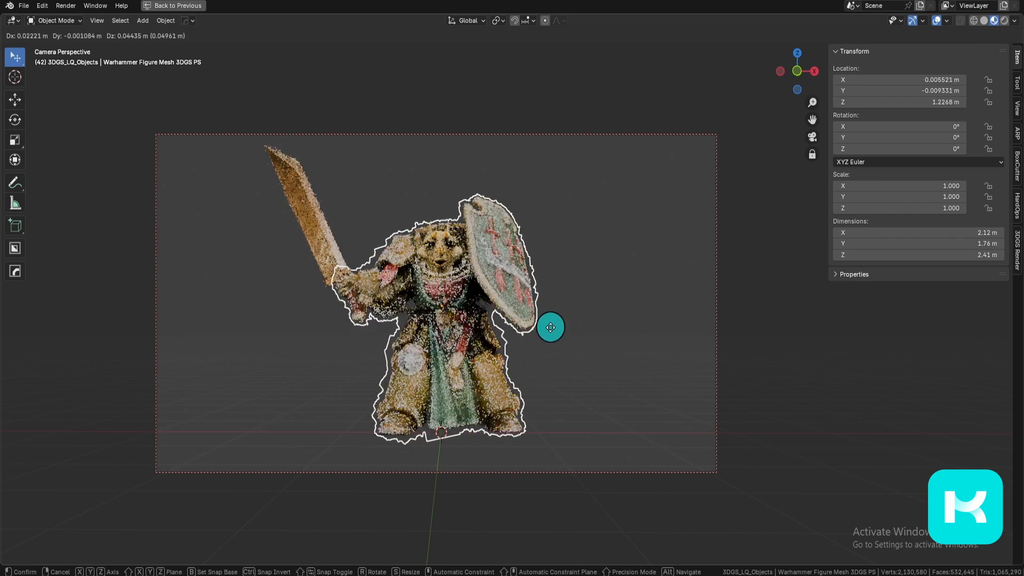
{"action": "right_click", "coordinate": [560, 327]}
{"action": "key", "text": "h"}
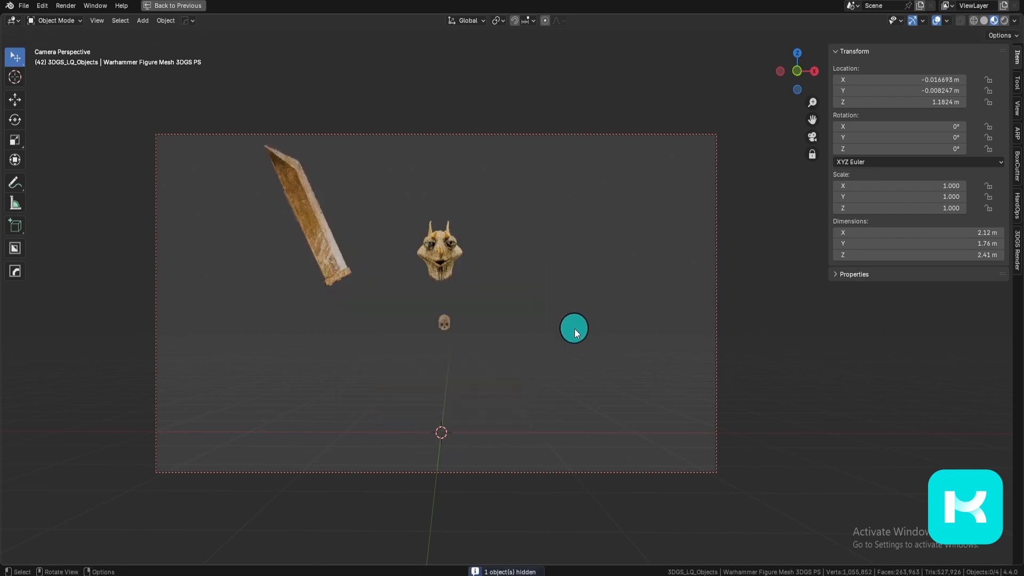
- Apply the 3DGS transforms and colour to the dragon head and hide it
{"action": "left_click", "coordinate": [456, 257]}
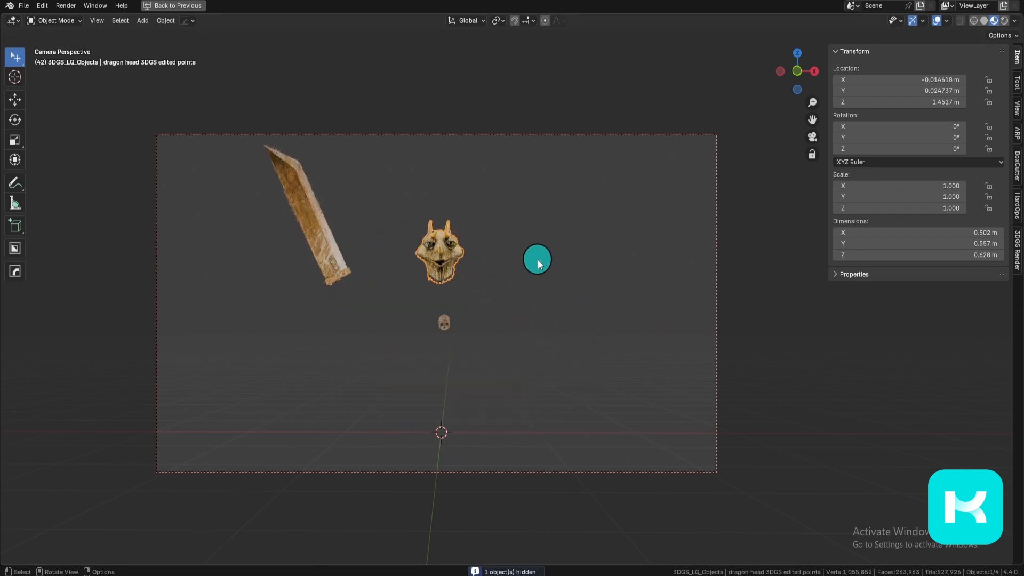
{"action": "key", "text": "ctrl+a"}
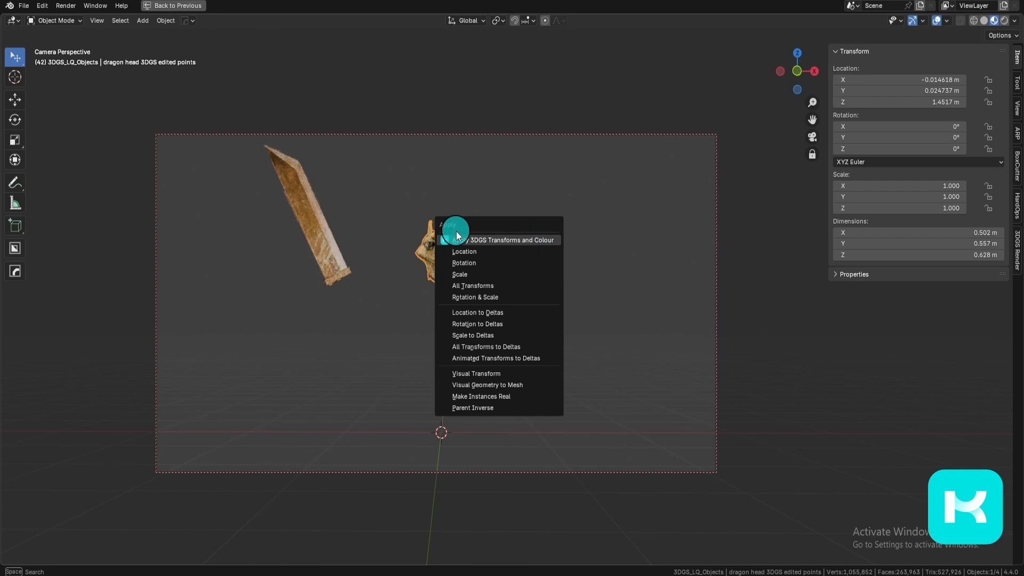
{"action": "left_click", "coordinate": [527, 243]}
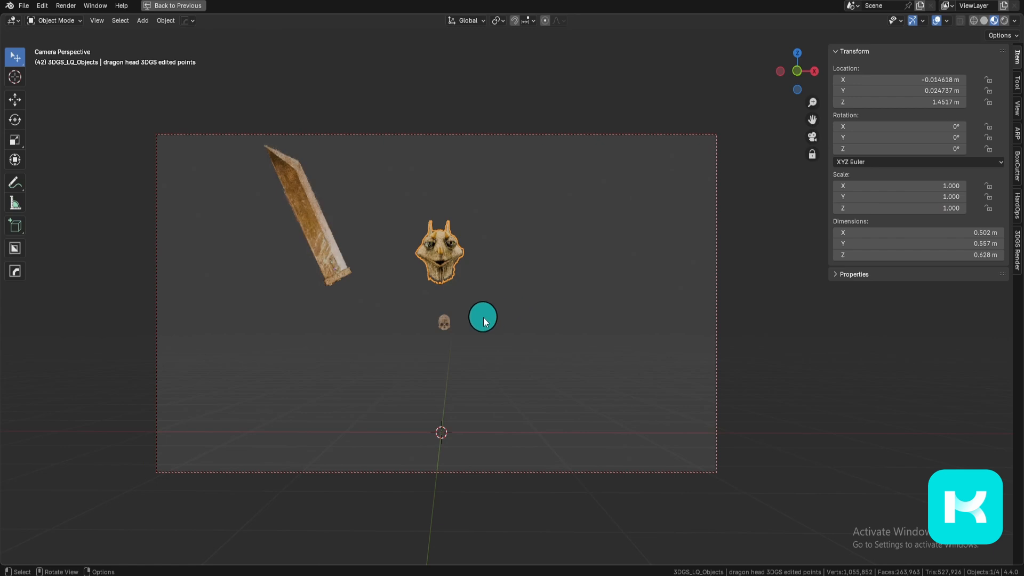
{"action": "key", "text": "h"}
- Apply the 3DGS transforms and colour to the belt skull and the sword, and unhide all the figure parts
{"action": "left_click", "coordinate": [444, 323]}
{"action": "key", "text": "ctrl+a"}
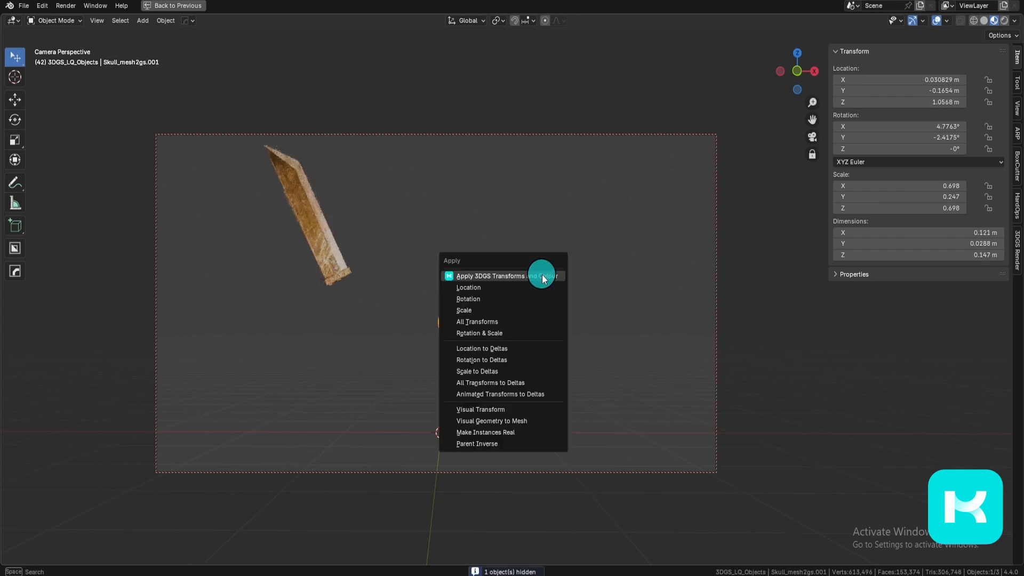
{"action": "left_click", "coordinate": [543, 276]}
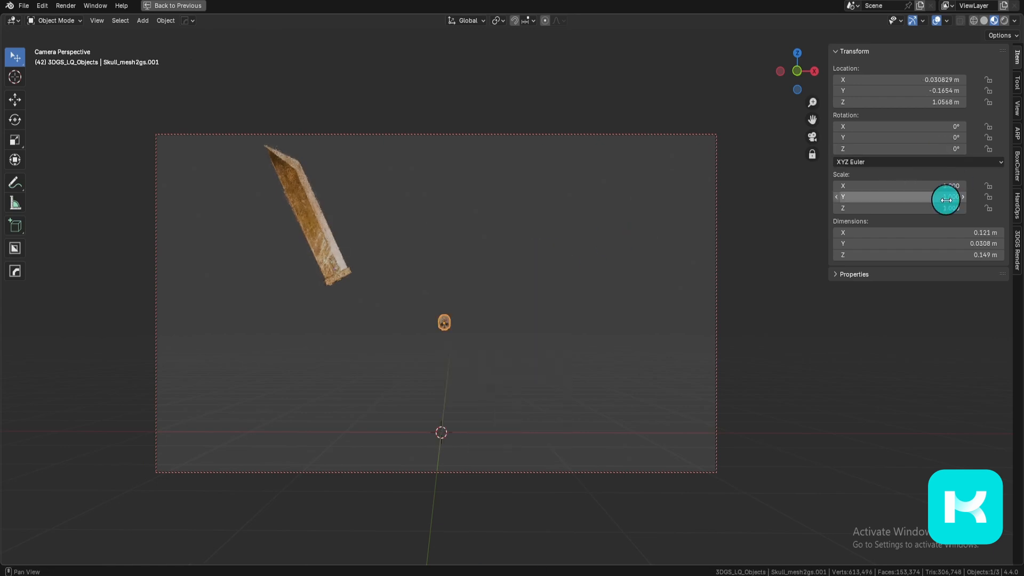
{"action": "left_click", "coordinate": [323, 255]}
{"action": "key", "text": "ctrl+a"}
{"action": "left_click", "coordinate": [452, 267]}
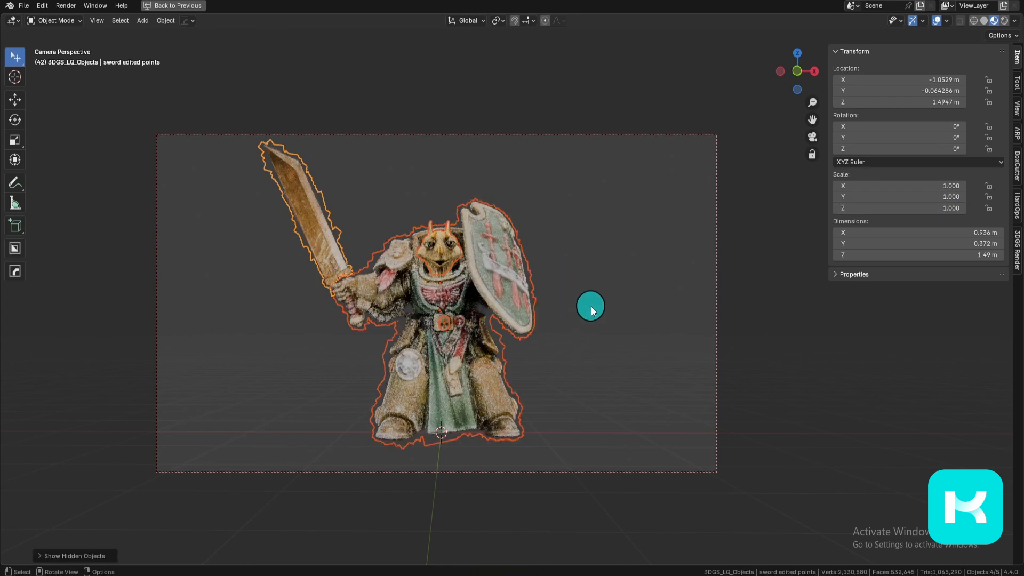
- Restore the full editor layout and review the figure body's Apply options and modifiers
{"action": "key", "text": "ctrl+space"}
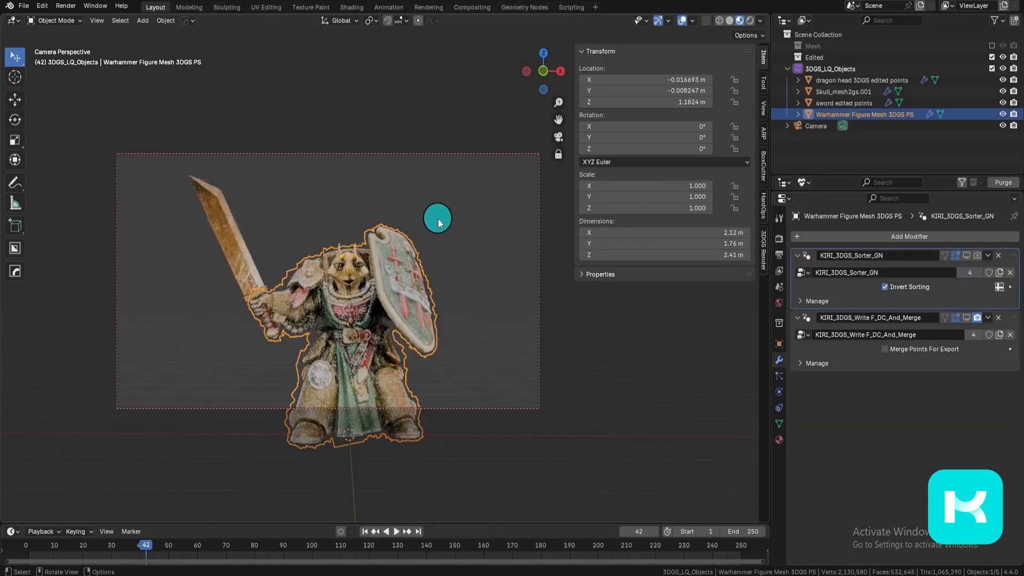
{"action": "key", "text": "ctrl+a"}
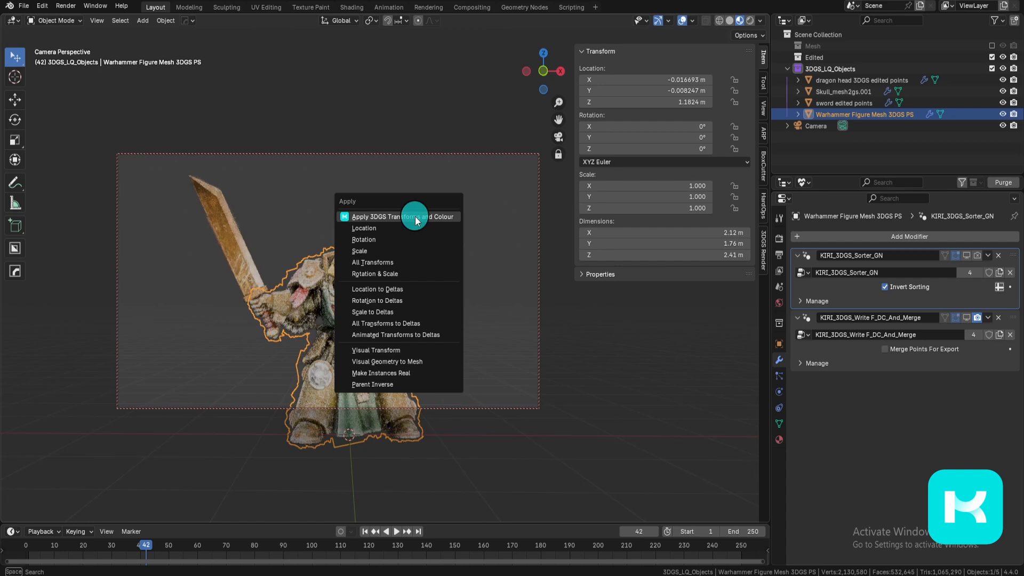
{"action": "left_click", "coordinate": [430, 336]}
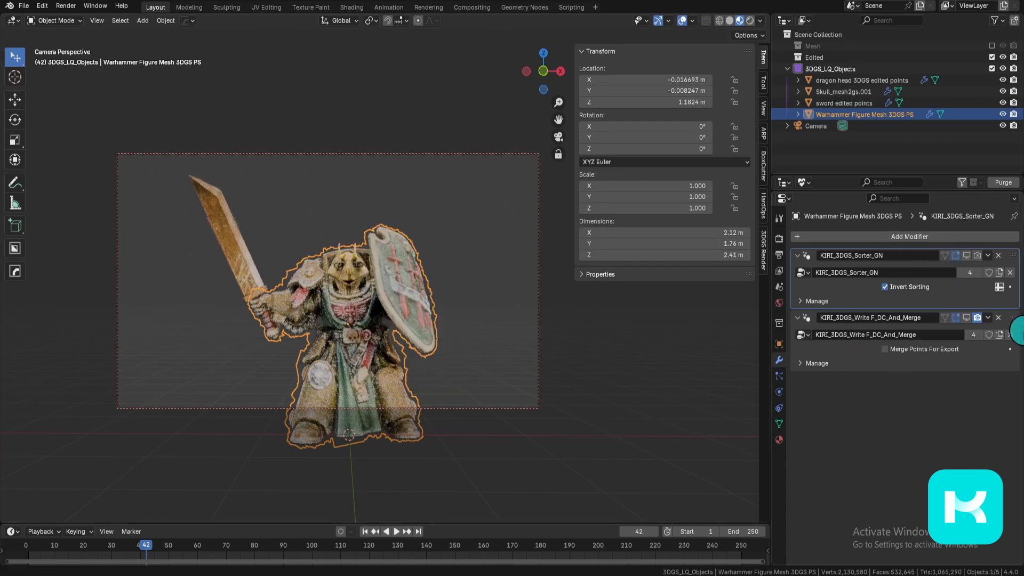
- Try shifting the dragon head slightly along X, undo the move and maximize the viewport again
{"action": "left_click", "coordinate": [336, 253]}
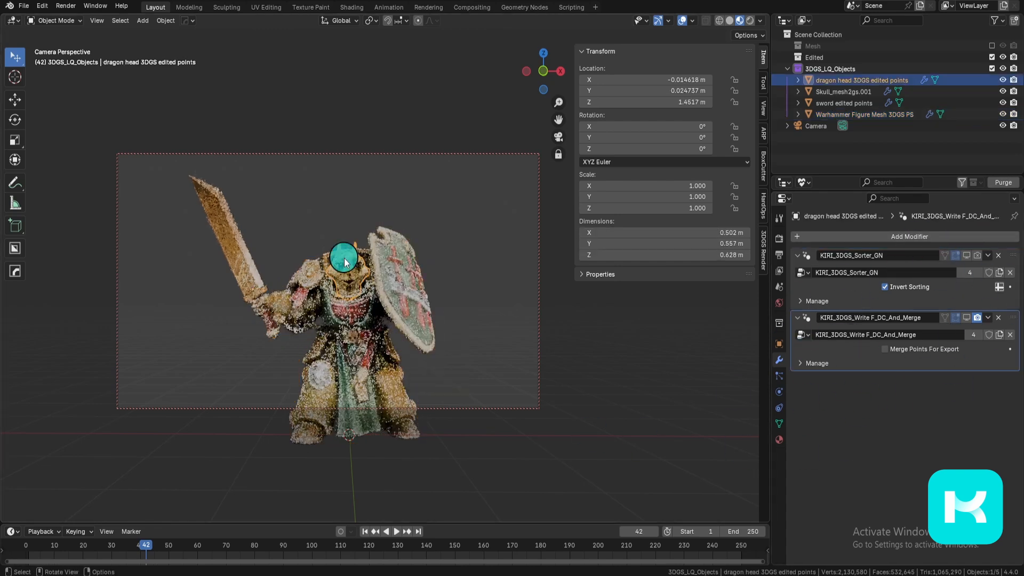
{"action": "left_click", "coordinate": [233, 243]}
{"action": "left_click_drag", "start_coordinate": [343, 270], "coordinate": [352, 271]}
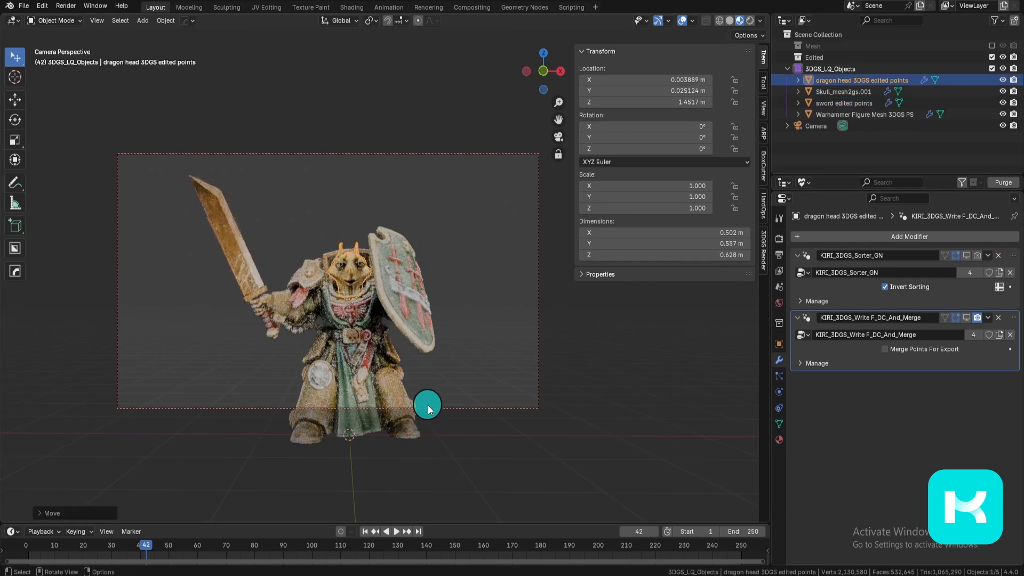
{"action": "key", "text": "ctrl+z"}
{"action": "key", "text": "ctrl+space"}
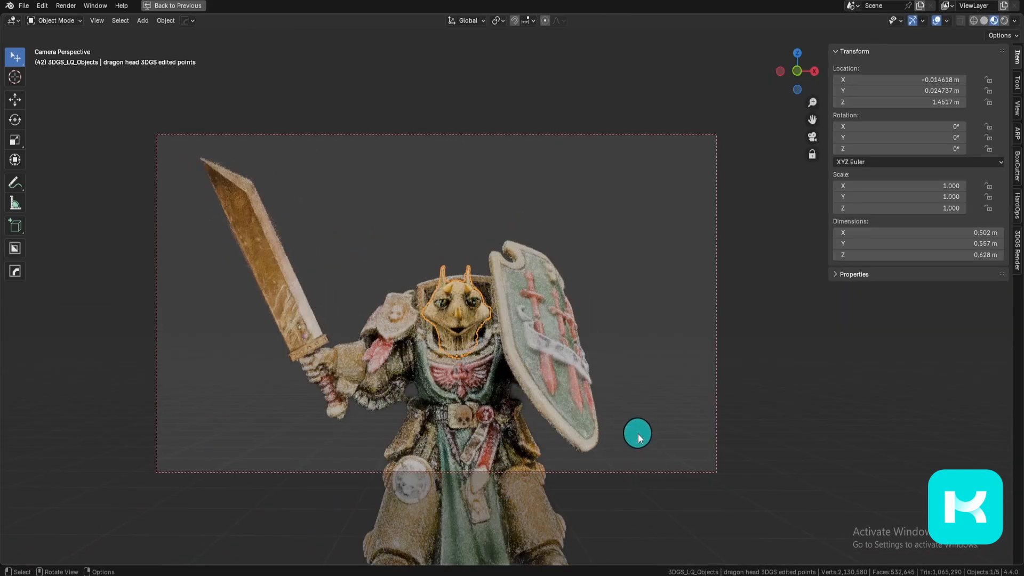
- Join the dragon head into the Warhammer figure body, keeping the body as the active object
{"action": "left_click", "coordinate": [560, 320], "text": "shift"}
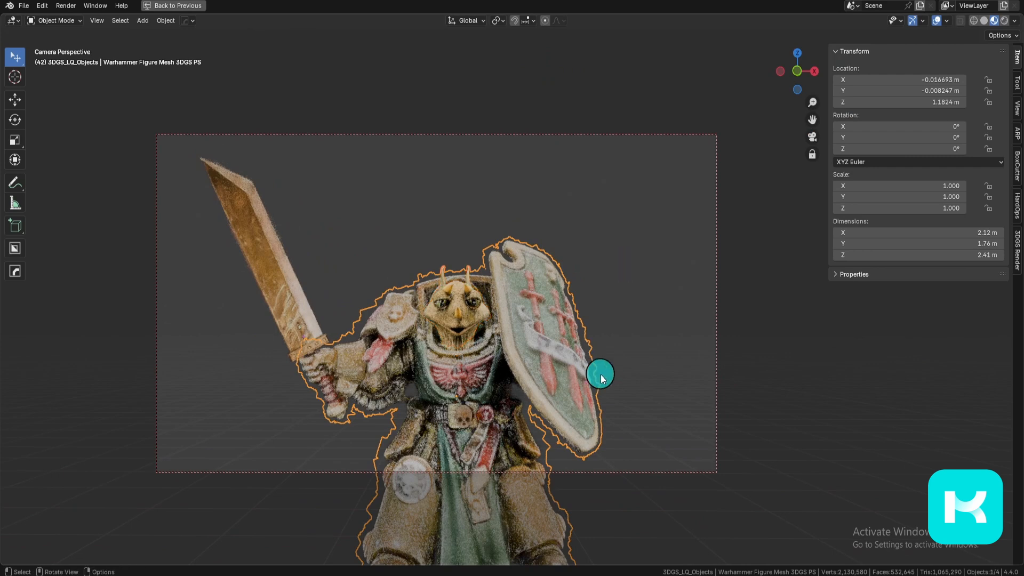
{"action": "key", "text": "g"}
{"action": "left_click", "coordinate": [582, 385]}
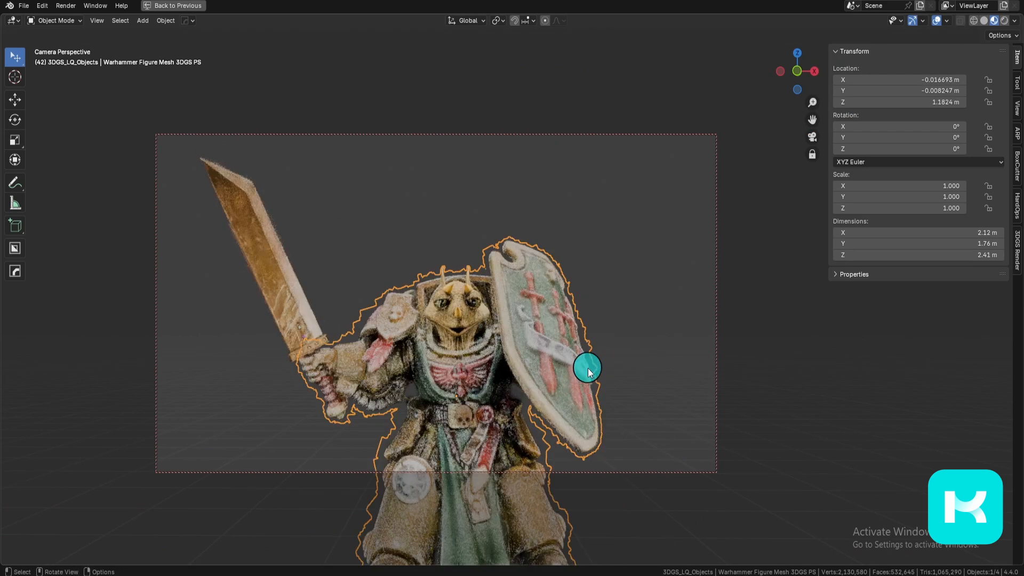
- Join the sword into the Warhammer figure body and test-move the merged object without keeping the move
{"action": "left_click", "coordinate": [226, 229], "text": "shift"}
{"action": "left_click", "coordinate": [483, 339], "text": "shift"}
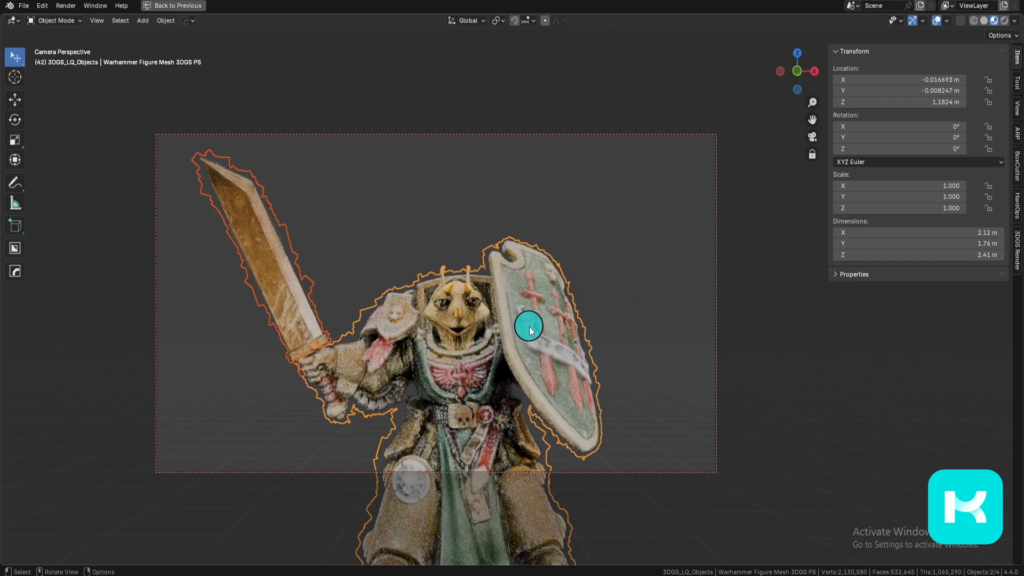
{"action": "key", "text": "ctrl+j"}
{"action": "scroll", "coordinate": [530, 328], "scroll_direction": "down", "scroll_amount": 2}
{"action": "key", "text": "g"}
{"action": "right_click", "coordinate": [599, 369]}
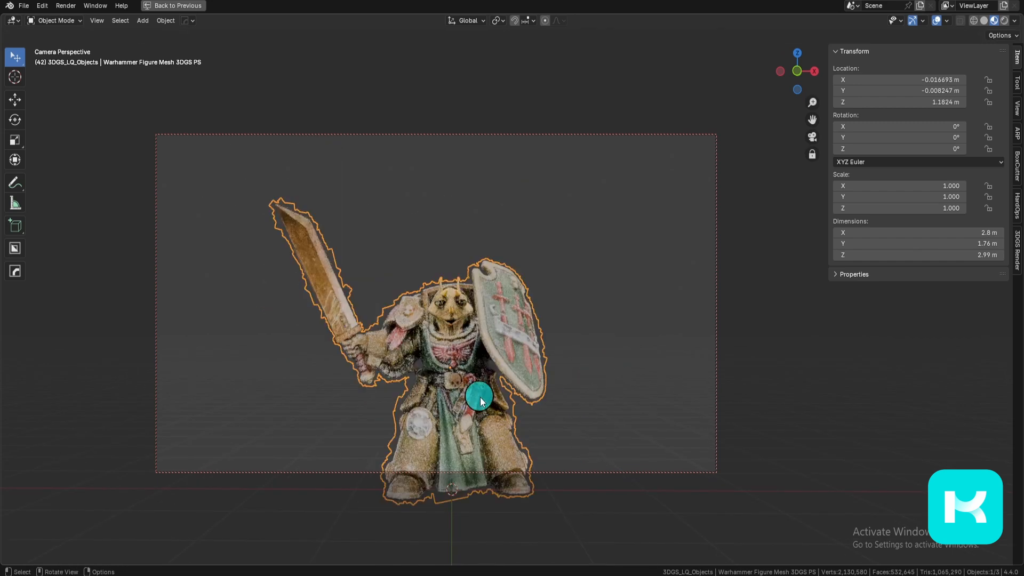
- Join the belt skull into the Warhammer figure body and test-move the merged figure without keeping the move
{"action": "left_click", "coordinate": [460, 383]}
{"action": "middle_click_drag", "start_coordinate": [553, 457], "coordinate": [566, 404], "text": "shift"}
{"action": "scroll", "coordinate": [565, 405], "scroll_direction": "up", "scroll_amount": 2}
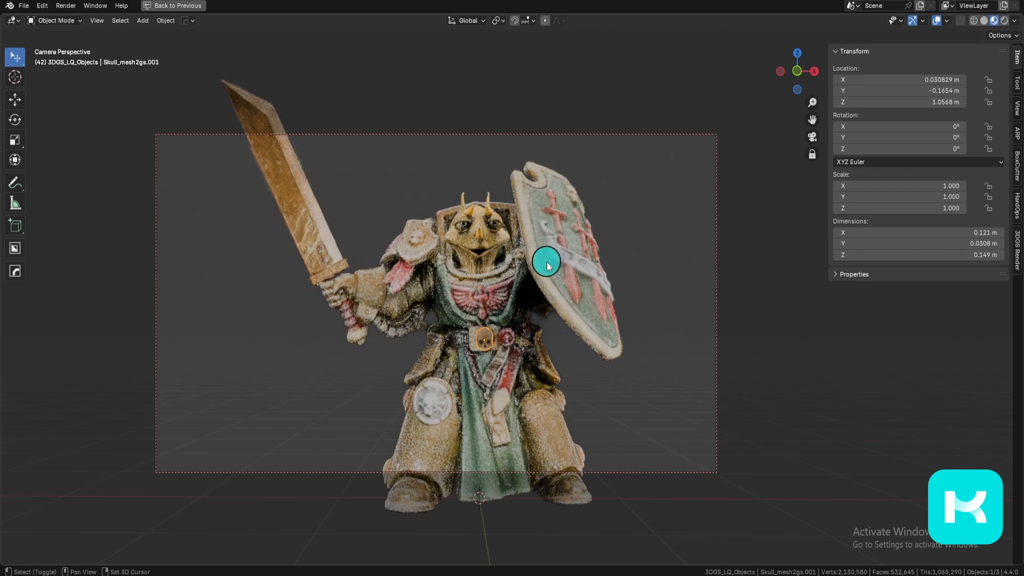
{"action": "left_click", "coordinate": [547, 265]}
{"action": "key", "text": "ctrl+space"}
{"action": "key", "text": "g"}
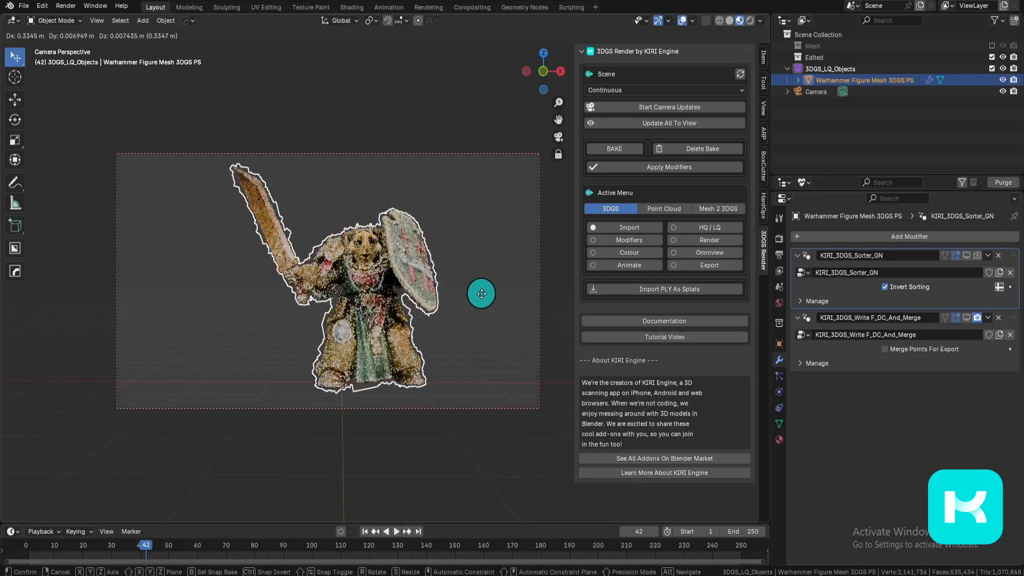
{"action": "right_click", "coordinate": [472, 308]}
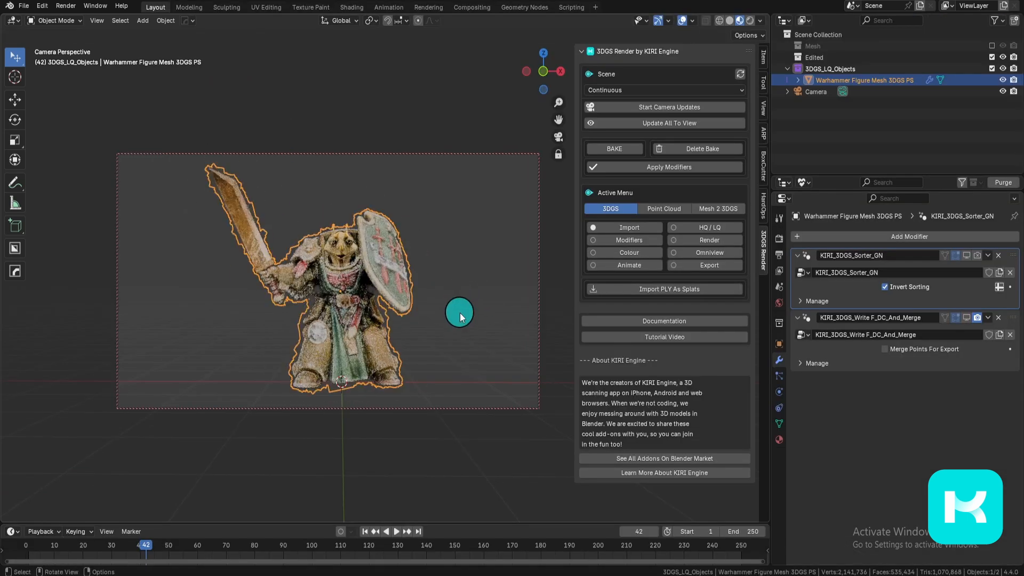
- Inspect the merged figure from the side in a maximized viewport, updating all splats to that view, and return to the front
{"action": "key", "text": "g"}
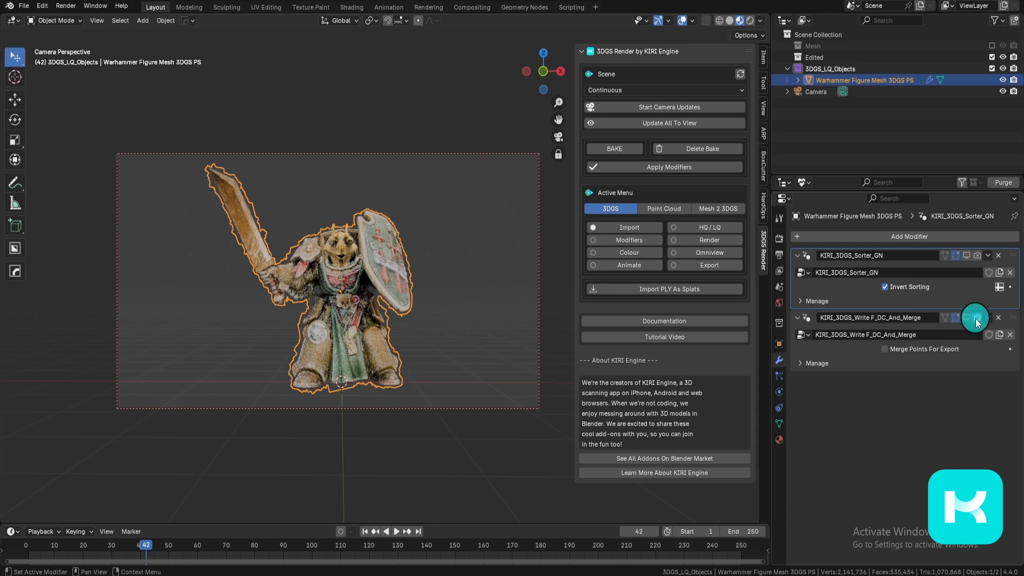
{"action": "key", "text": "ctrl+space"}
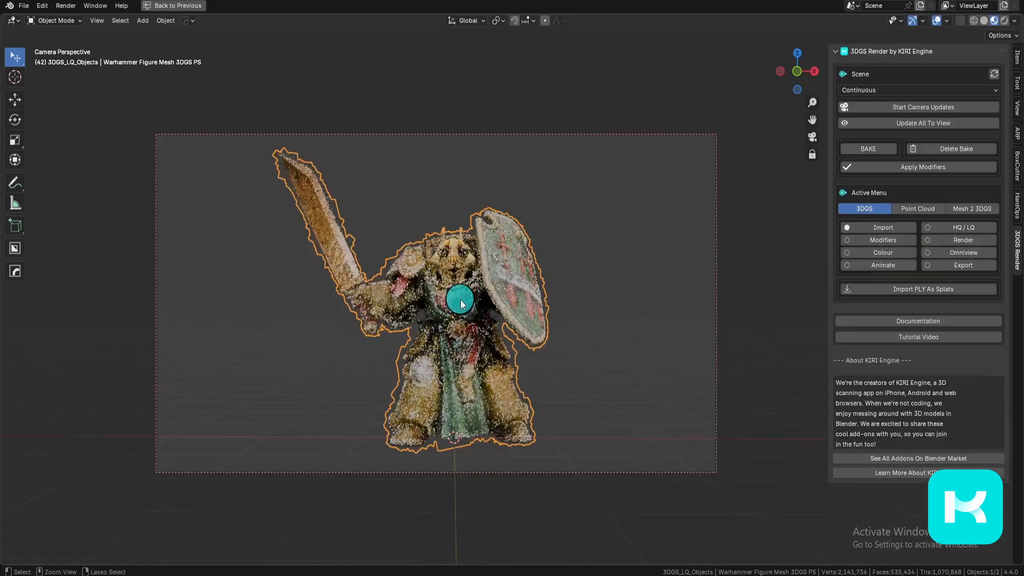
{"action": "left_click", "coordinate": [809, 156]}
{"action": "middle_click_drag", "start_coordinate": [617, 292], "coordinate": [500, 299]}
{"action": "mouse_move", "coordinate": [603, 333]}
{"action": "middle_mouse_down"}
{"action": "mouse_move", "coordinate": [565, 323]}
{"action": "mouse_move", "coordinate": [487, 332]}
{"action": "mouse_move", "coordinate": [608, 318]}
{"action": "middle_mouse_up"}
{"action": "left_click", "coordinate": [960, 124]}
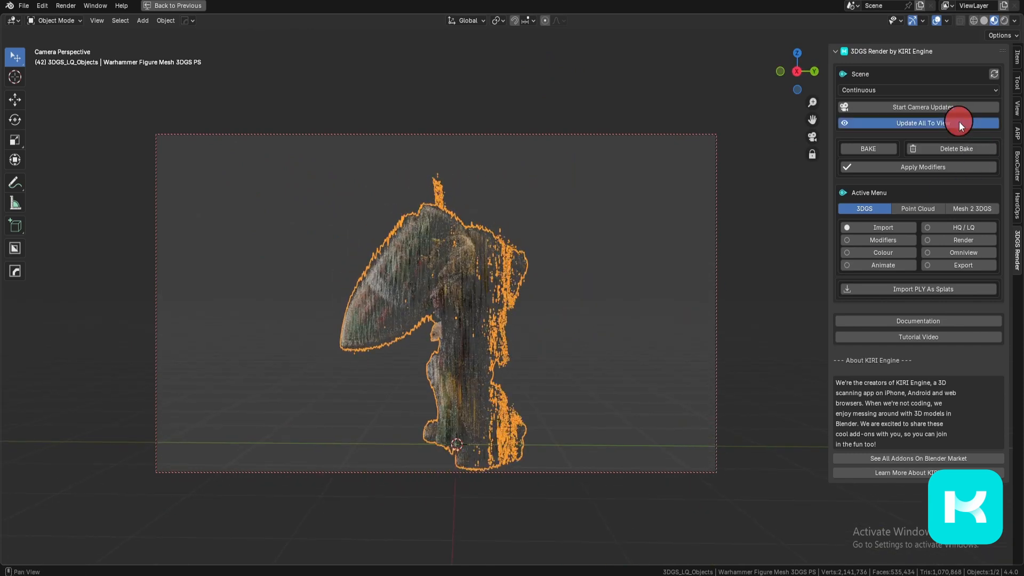
{"action": "key", "text": "ctrl+z"}
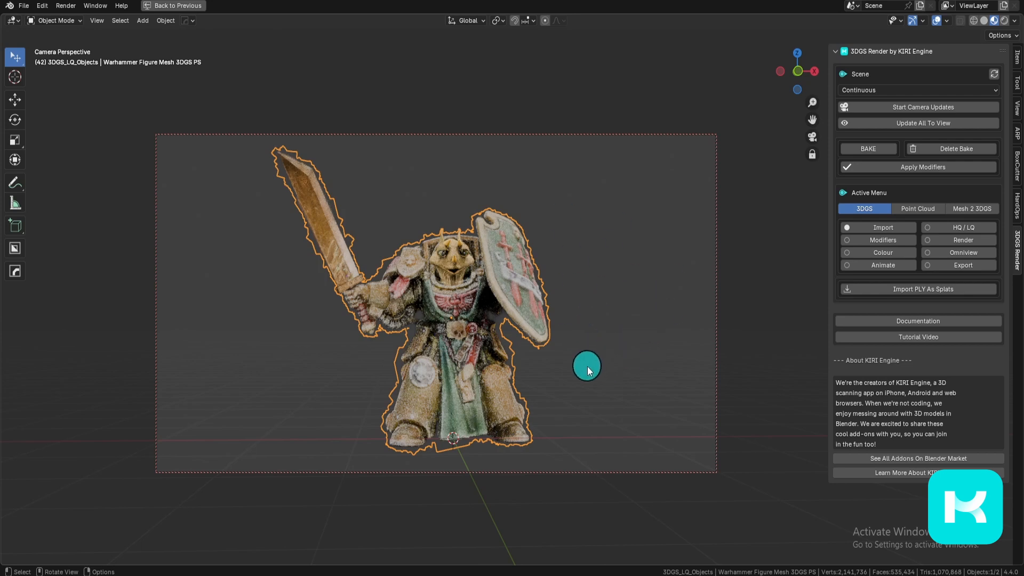
{"action": "middle_click_drag", "start_coordinate": [645, 340], "coordinate": [616, 330]}
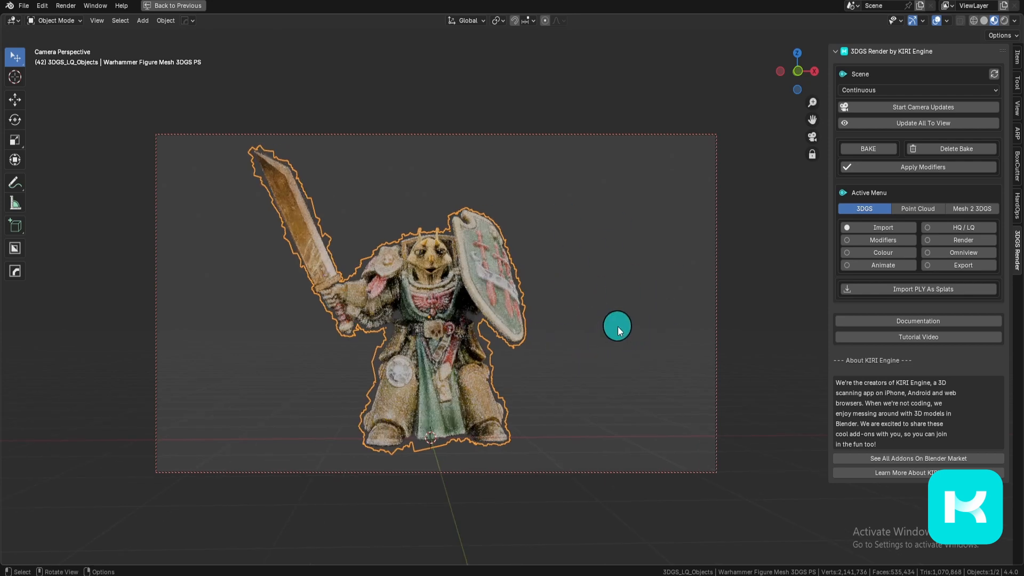
- Show the 3DGS export options, cancel the first export attempt, and make a hidden duplicate of the merged figure
{"action": "left_click", "coordinate": [996, 265]}
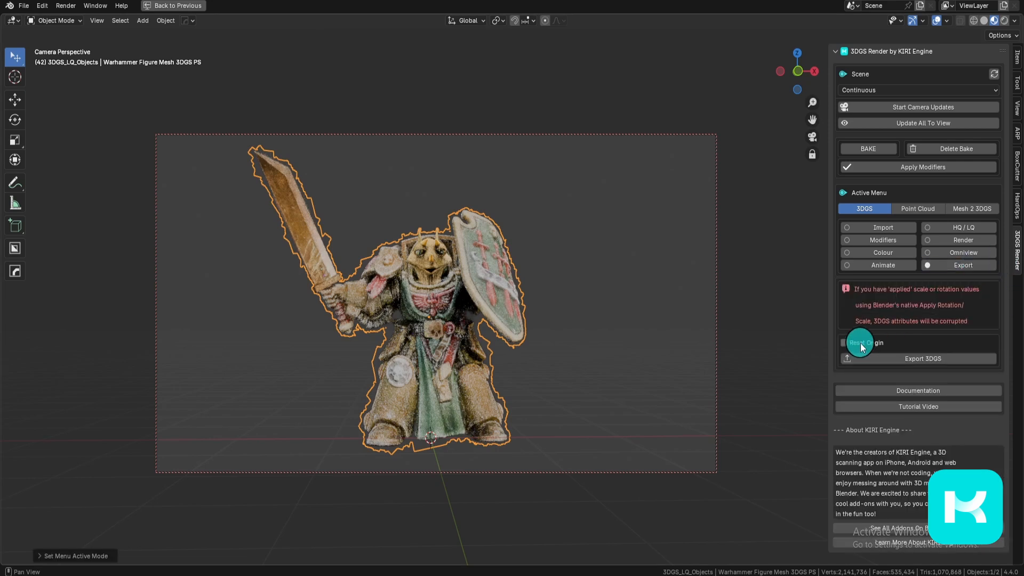
{"action": "key", "text": "KP_1"}
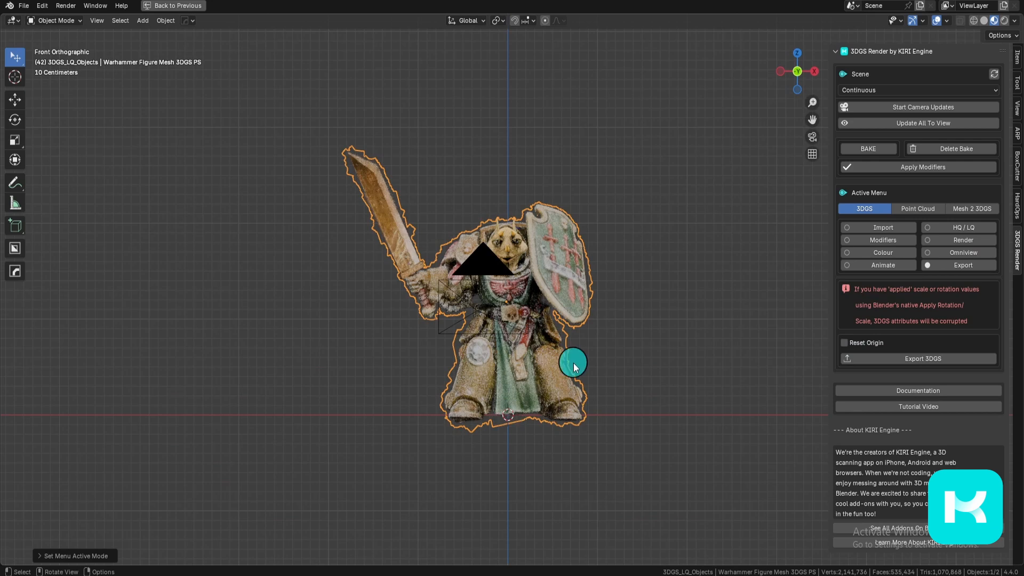
{"action": "key", "text": "KP_0"}
{"action": "left_click", "coordinate": [904, 366]}
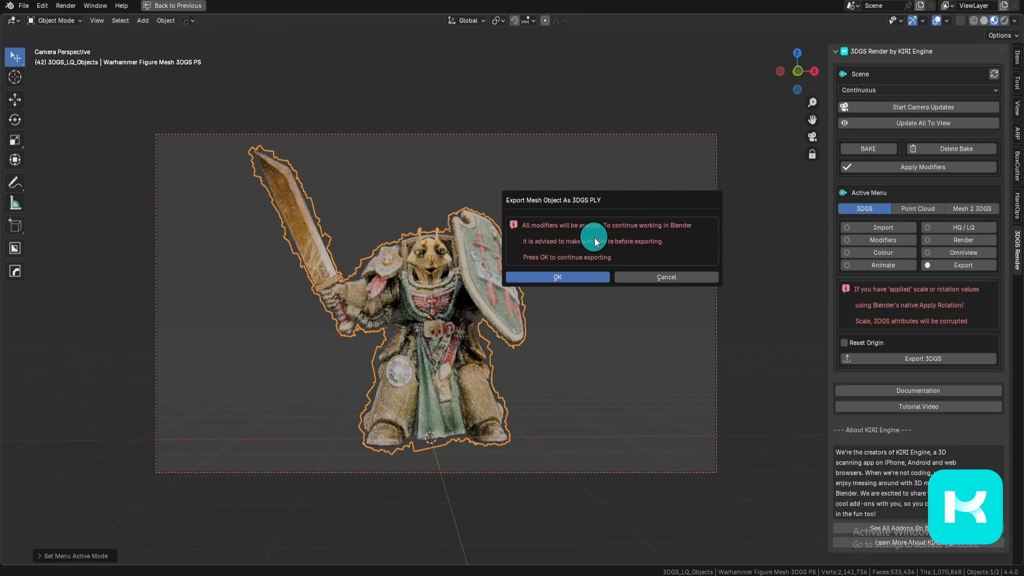
{"action": "key", "text": "Escape"}
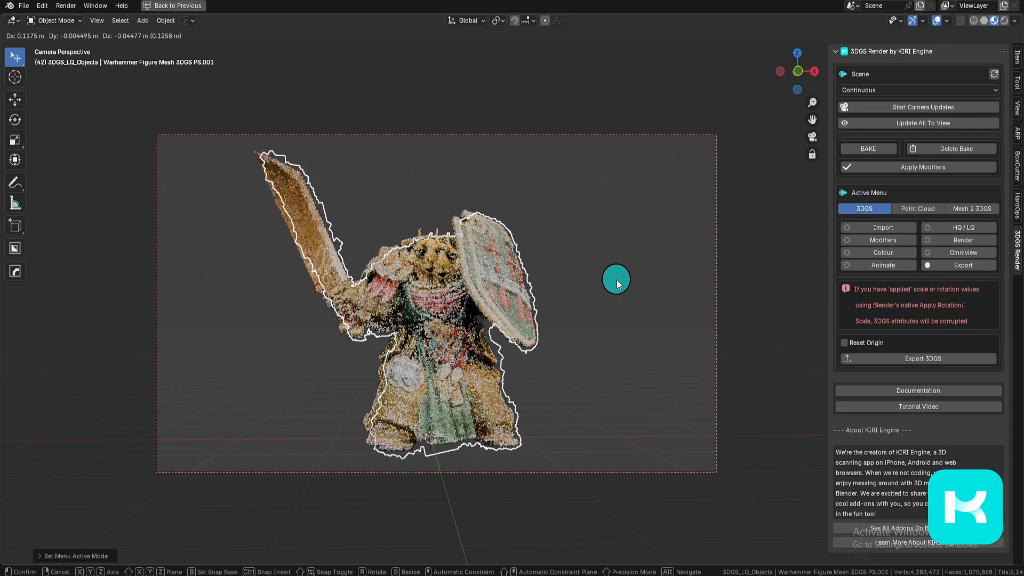
- Export the merged figure as a 3DGS PLY named Edited Warrior.ply and unhide its duplicate
{"action": "left_click", "coordinate": [923, 359]}
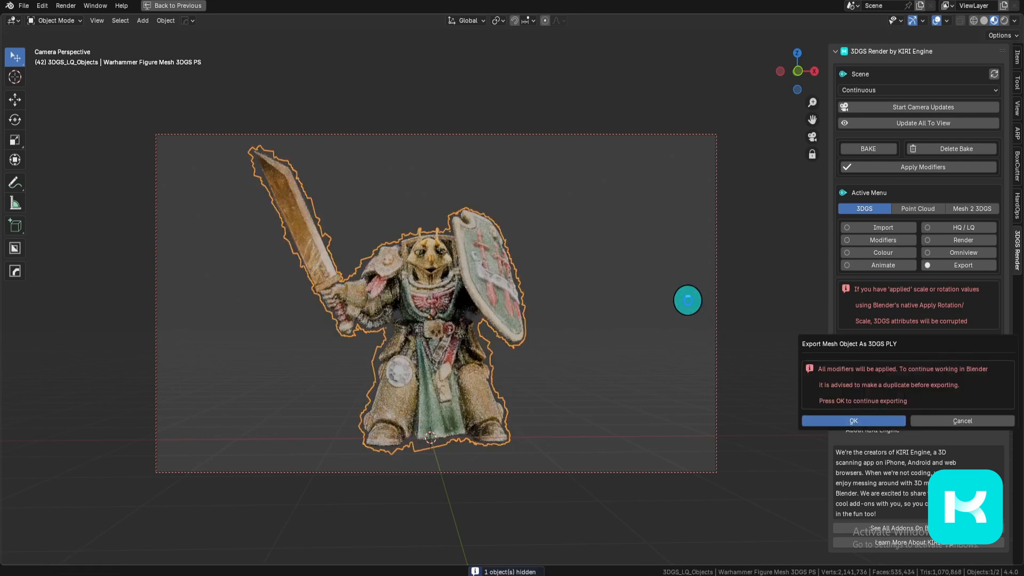
{"action": "key", "text": "Return"}
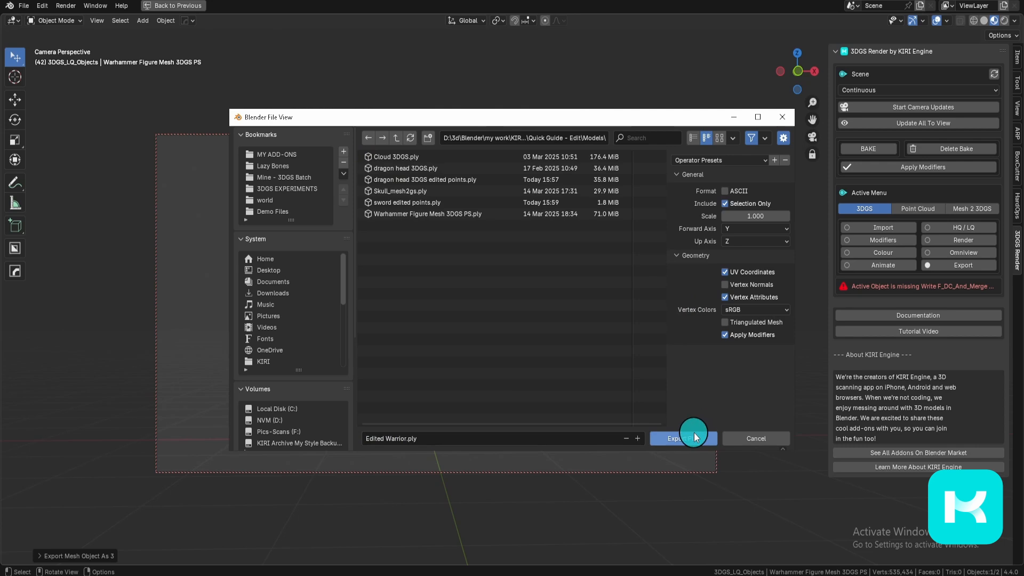
{"action": "left_click", "coordinate": [688, 438]}
{"action": "middle_click_drag", "start_coordinate": [691, 433], "coordinate": [640, 383]}
{"action": "key", "text": "alt+h"}
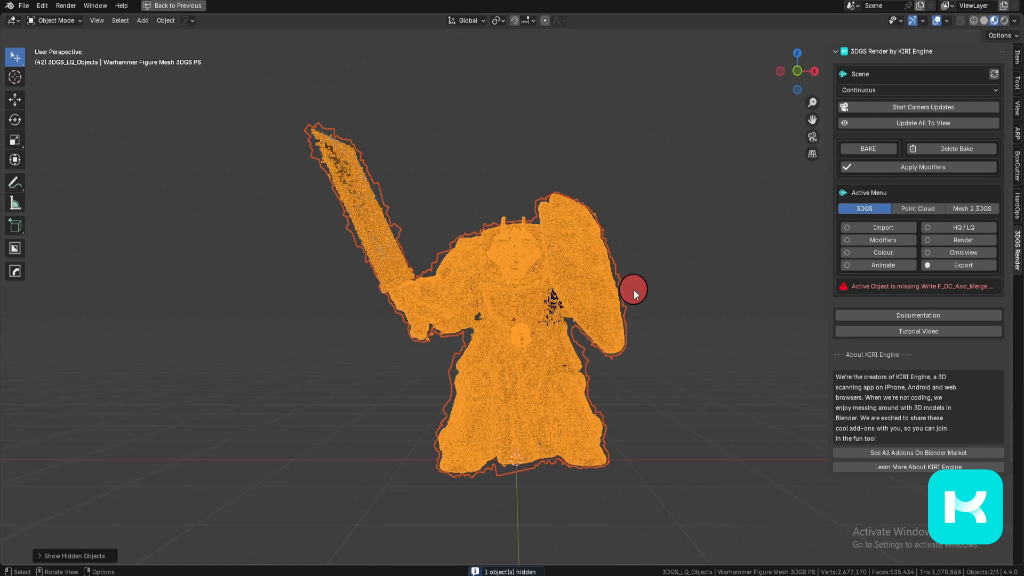
- Select only the unhidden duplicate of the figure and move it aside in the negative X direction, clear of the other copy
{"action": "left_click", "coordinate": [633, 290]}
{"action": "left_click", "coordinate": [601, 288]}
{"action": "key", "text": "shift+d"}
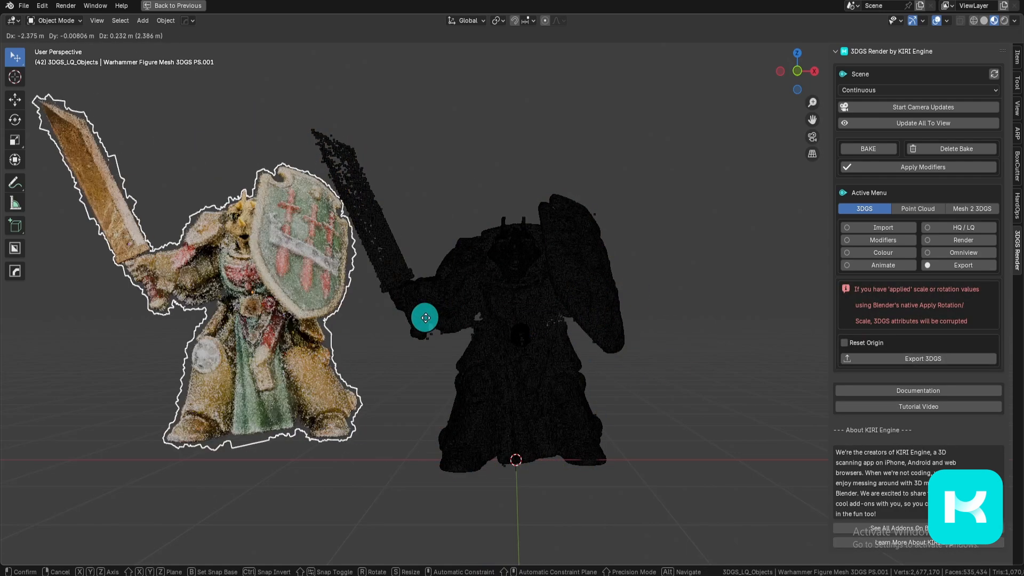
{"action": "left_click", "coordinate": [389, 388]}
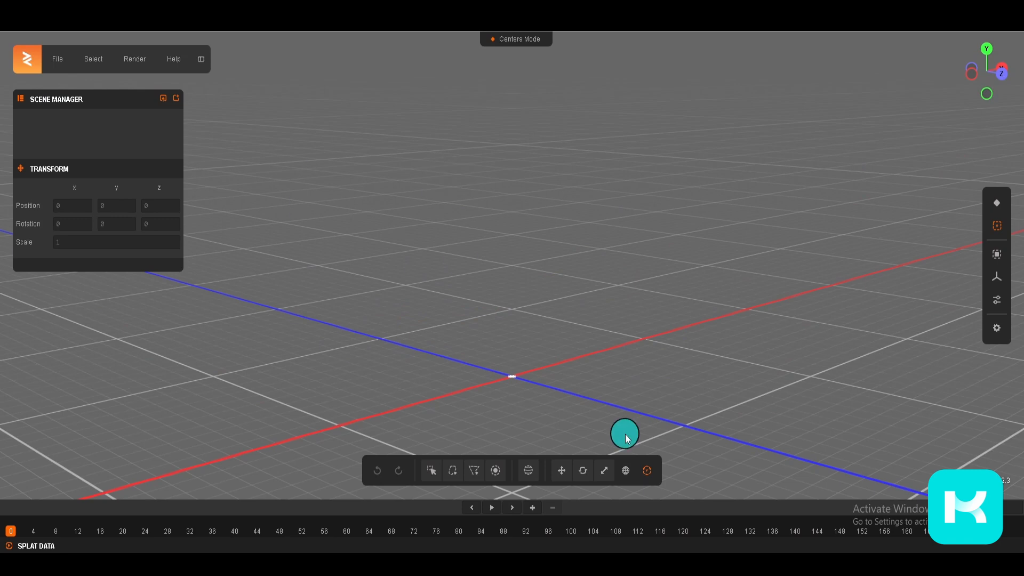
- Switch to the SuperSplat editor and import Edited Warrior.ply from the Models folder into the empty scene
{"action": "left_click", "coordinate": [425, 563]}
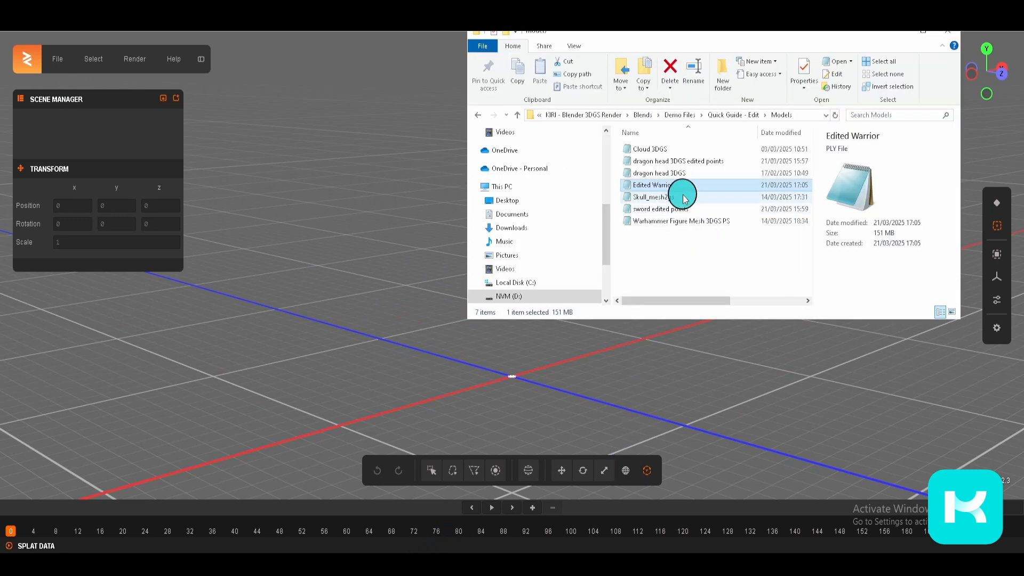
{"action": "left_click_drag", "start_coordinate": [681, 186], "coordinate": [416, 240]}
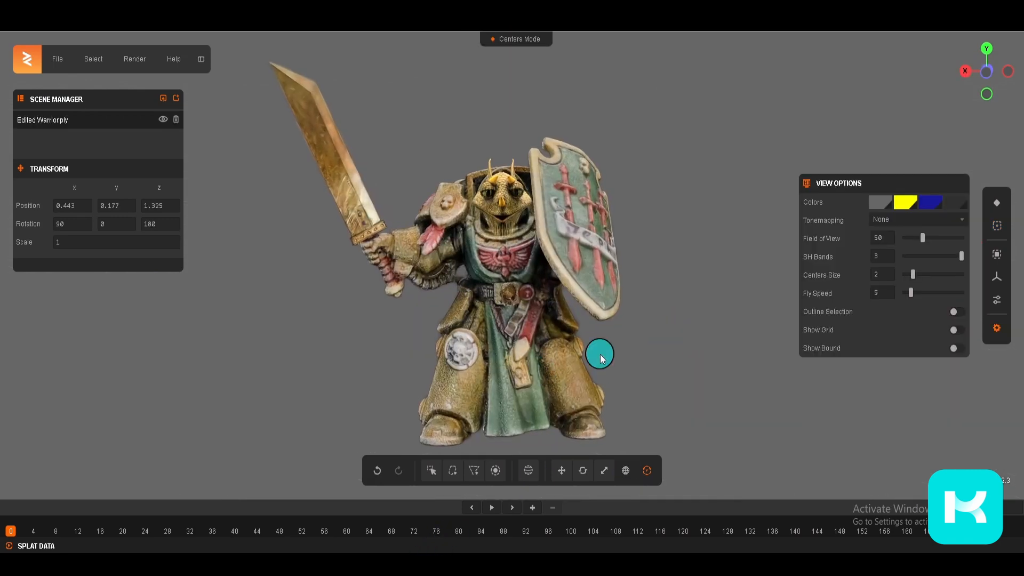
- Examine the imported warrior up close and from several angles, checking the sword, belt skull, dragon head and shield, and return to a full front view
{"action": "scroll", "coordinate": [598, 303], "scroll_direction": "up", "scroll_amount": 2}
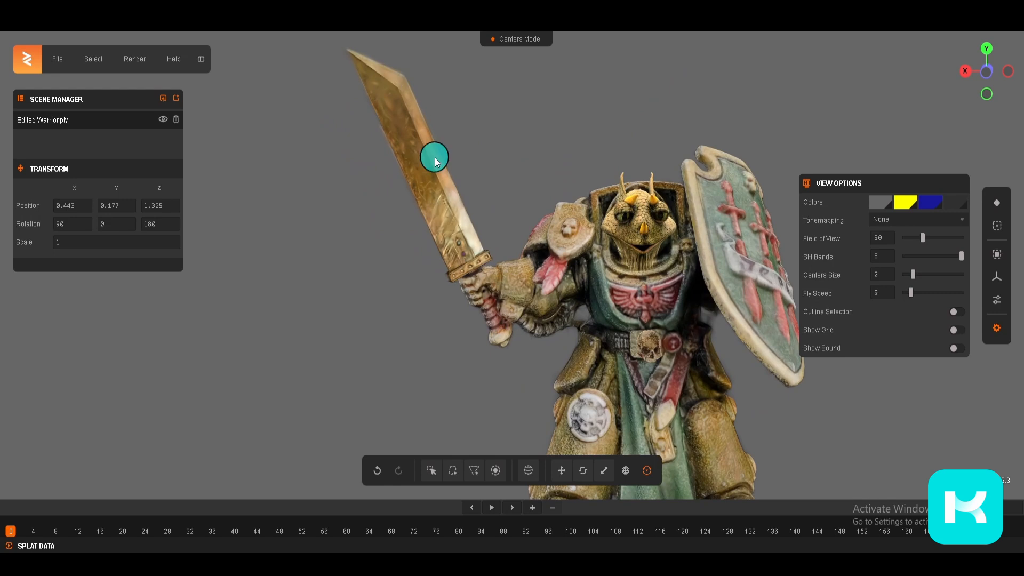
{"action": "left_click_drag", "start_coordinate": [549, 288], "coordinate": [438, 267]}
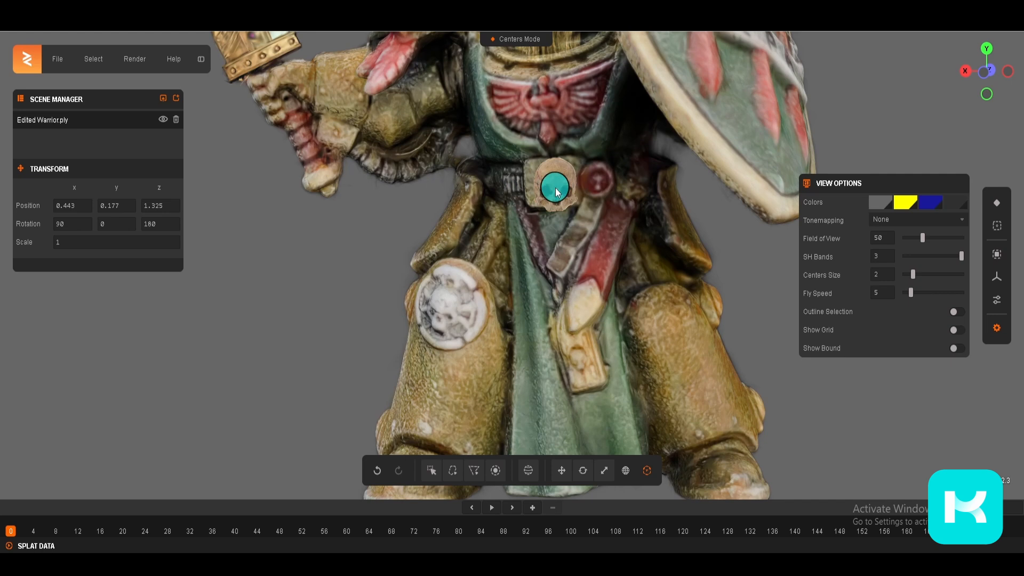
{"action": "scroll", "coordinate": [683, 315], "scroll_direction": "down", "scroll_amount": 2}
{"action": "right_click_drag", "start_coordinate": [684, 315], "coordinate": [662, 454]}
{"action": "left_click_drag", "start_coordinate": [640, 308], "coordinate": [670, 304]}
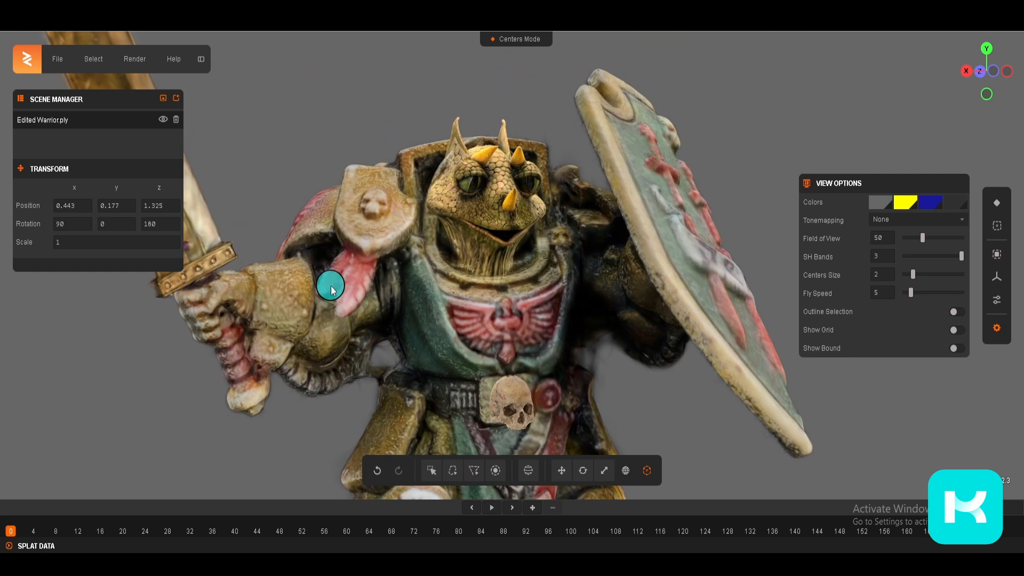
{"action": "mouse_move", "coordinate": [471, 306]}
{"action": "left_mouse_down"}
{"action": "mouse_move", "coordinate": [411, 306]}
{"action": "mouse_move", "coordinate": [453, 298]}
{"action": "left_mouse_up"}
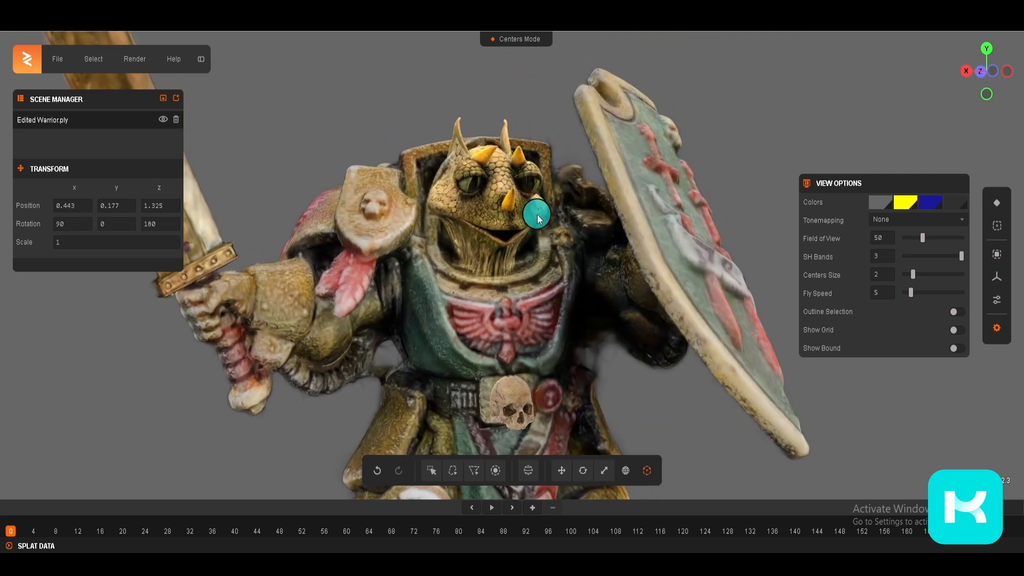
{"action": "left_click_drag", "start_coordinate": [592, 314], "coordinate": [524, 322]}
{"action": "scroll", "coordinate": [525, 323], "scroll_direction": "down", "scroll_amount": 5}
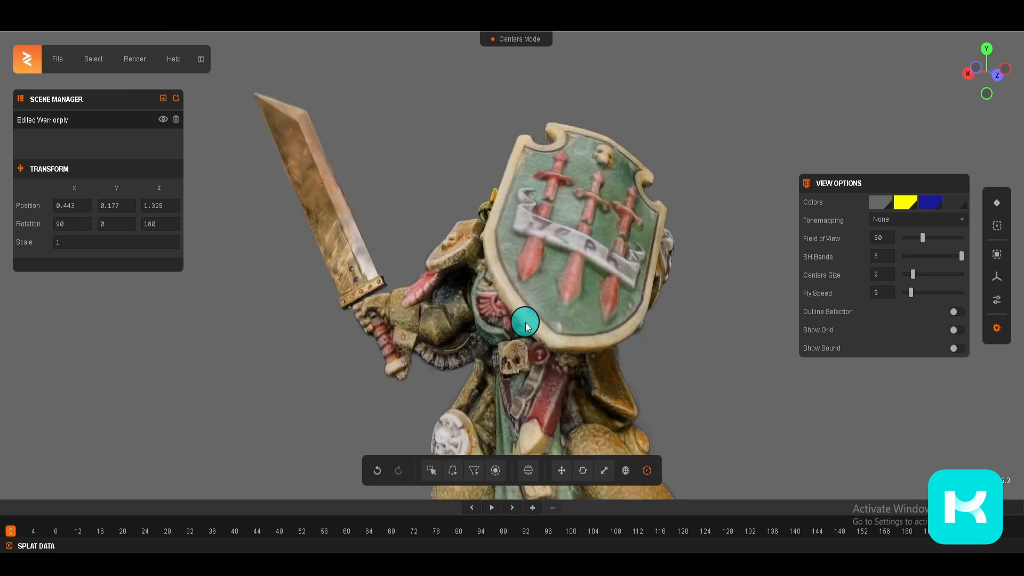
{"action": "left_click_drag", "start_coordinate": [726, 323], "coordinate": [627, 352]}
{"action": "scroll", "coordinate": [625, 364], "scroll_direction": "up", "scroll_amount": 3}
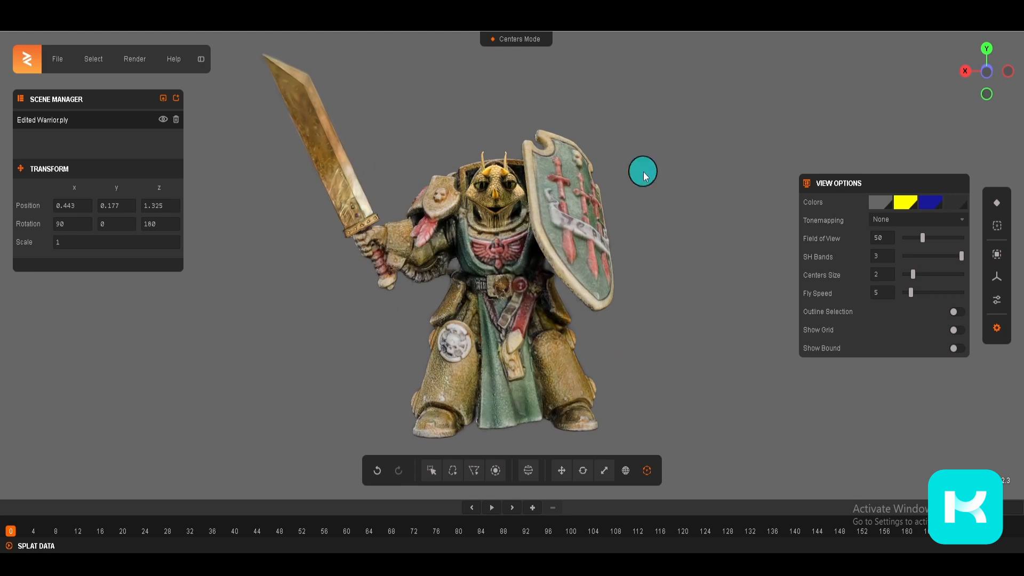